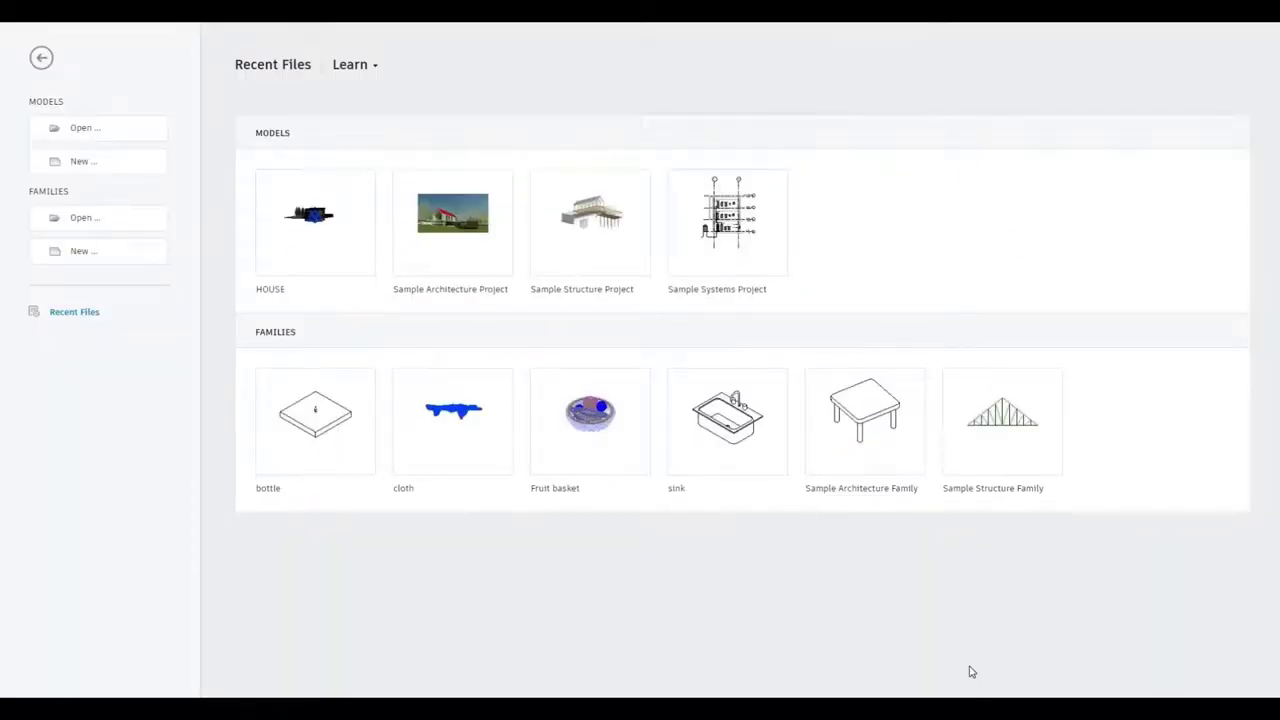
# Create a new family from the Metric Generic Model.rft template.
pyautogui.click(101, 259)
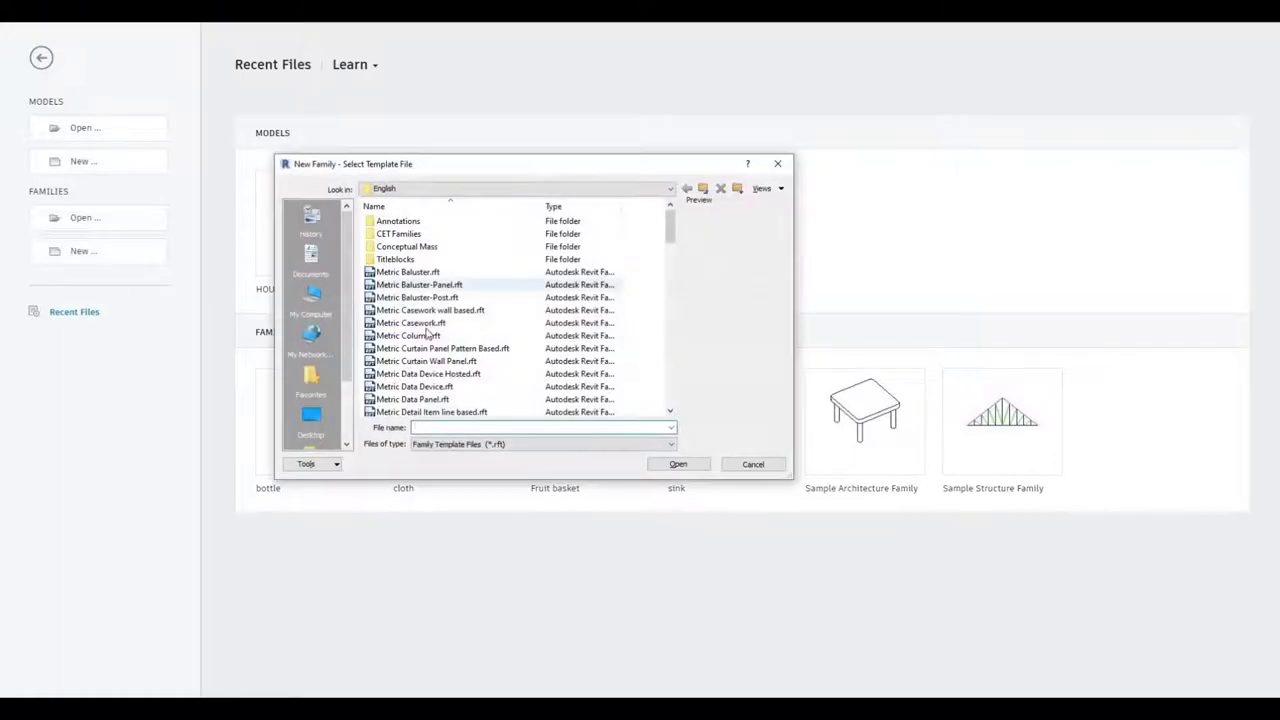
pyautogui.scroll(-5, 468, 368)
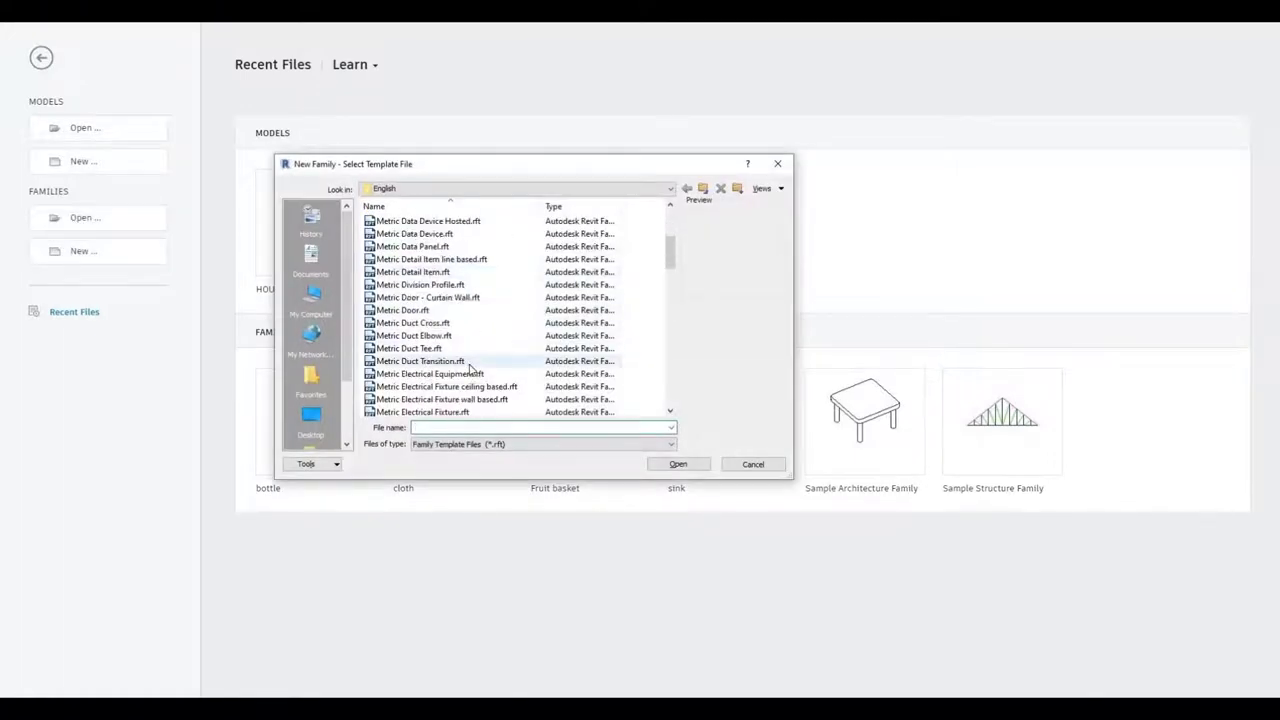
pyautogui.scroll(-3, 470, 370)
pyautogui.scroll(-3, 470, 370)
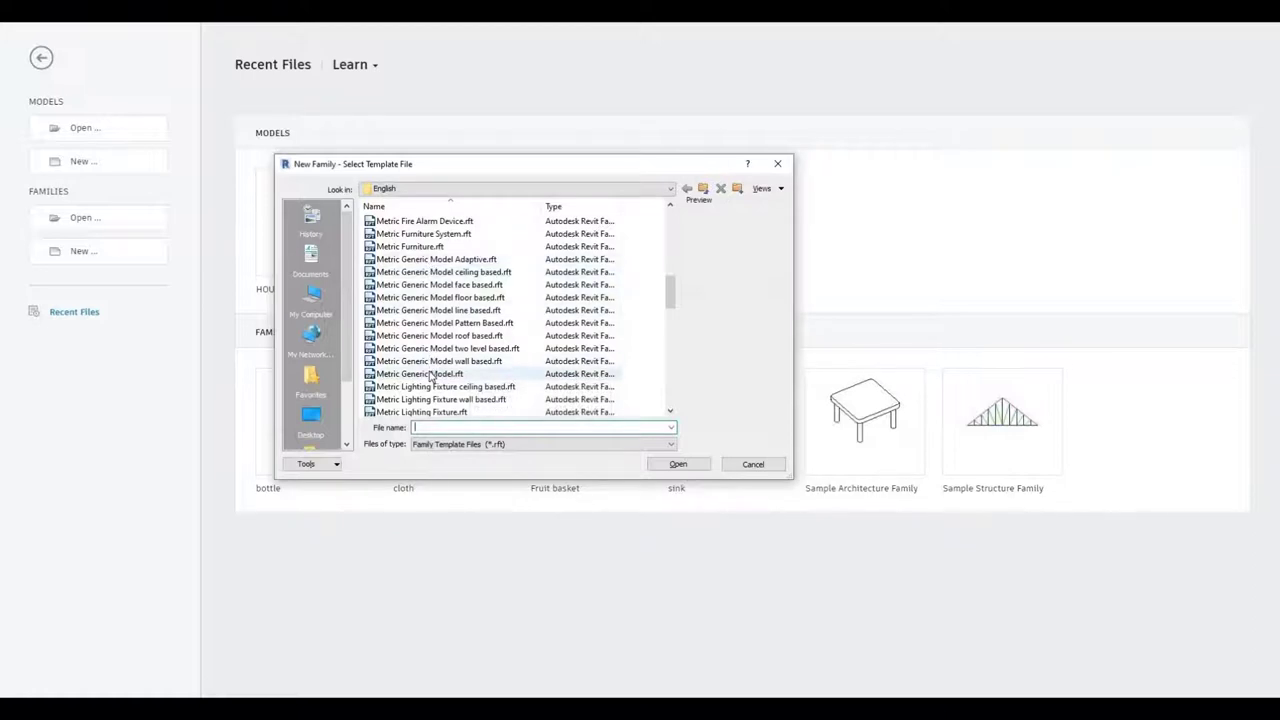
pyautogui.click(432, 376)
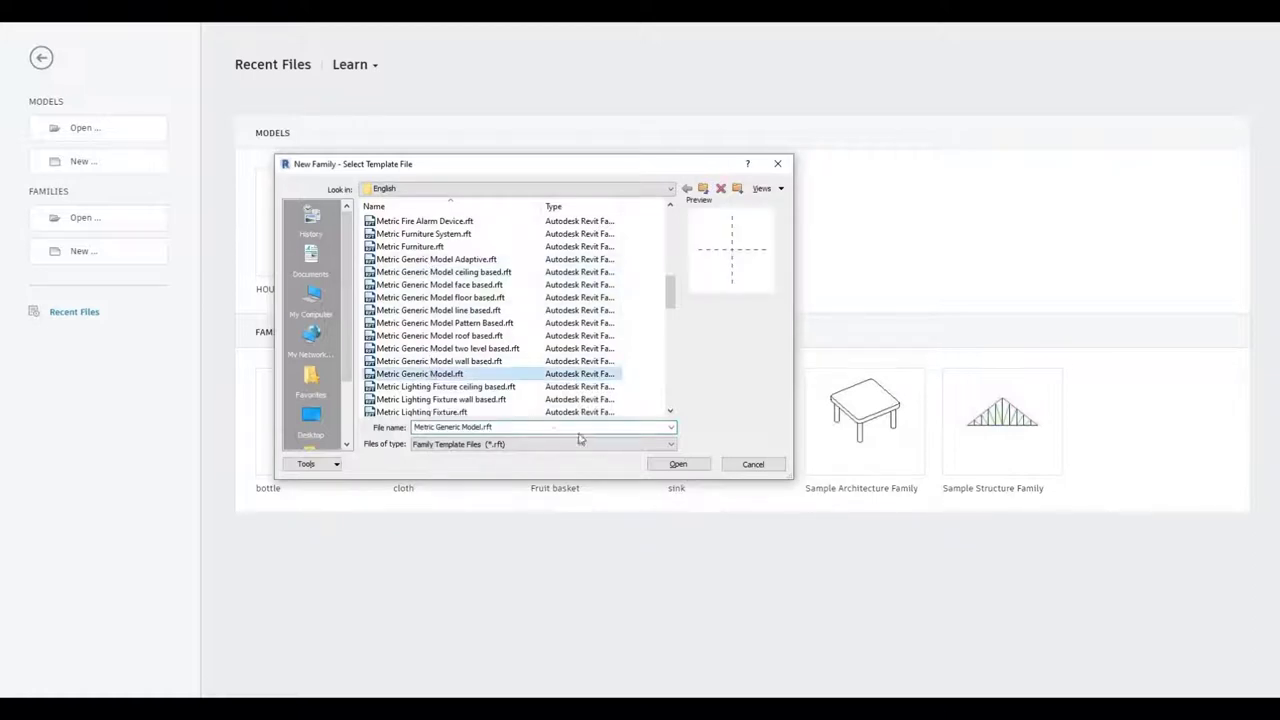
pyautogui.click(668, 466)
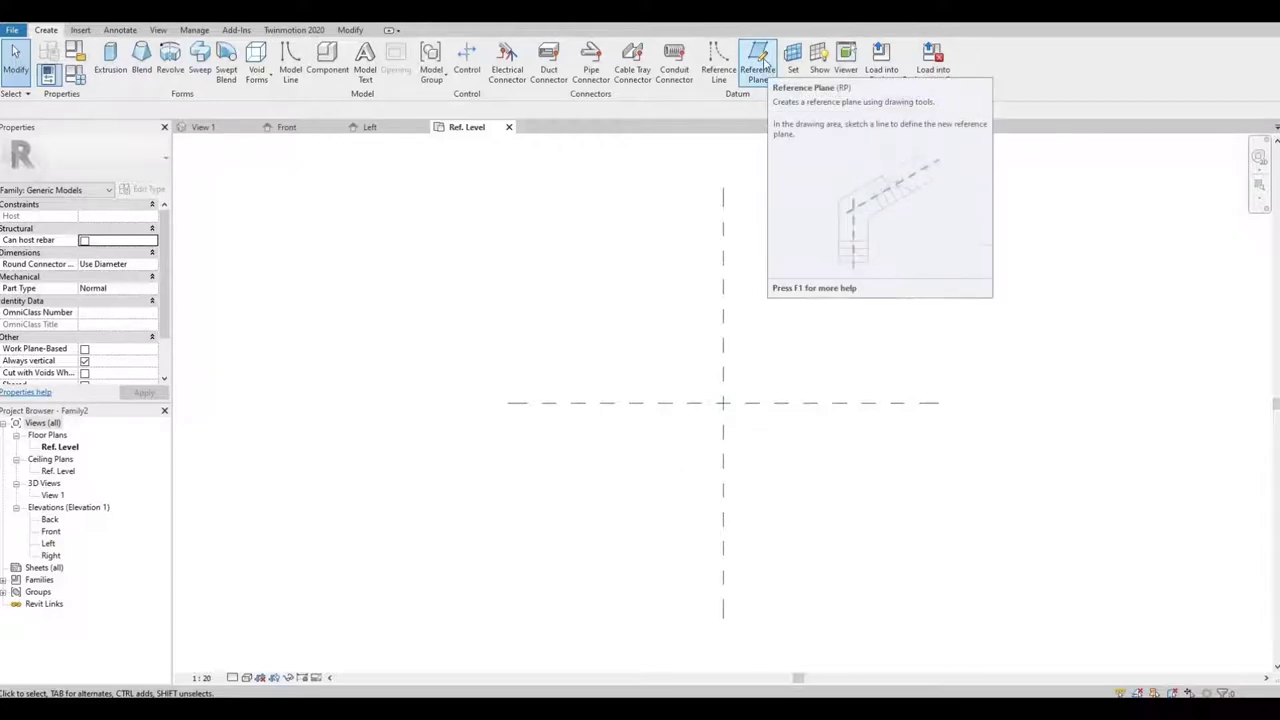
# Draw reference planes around the centre: vertical ones about 900 mm left and 970 mm right, horizontal ones about 815 mm above and 640 mm below.
pyautogui.press('r')
pyautogui.press('p')
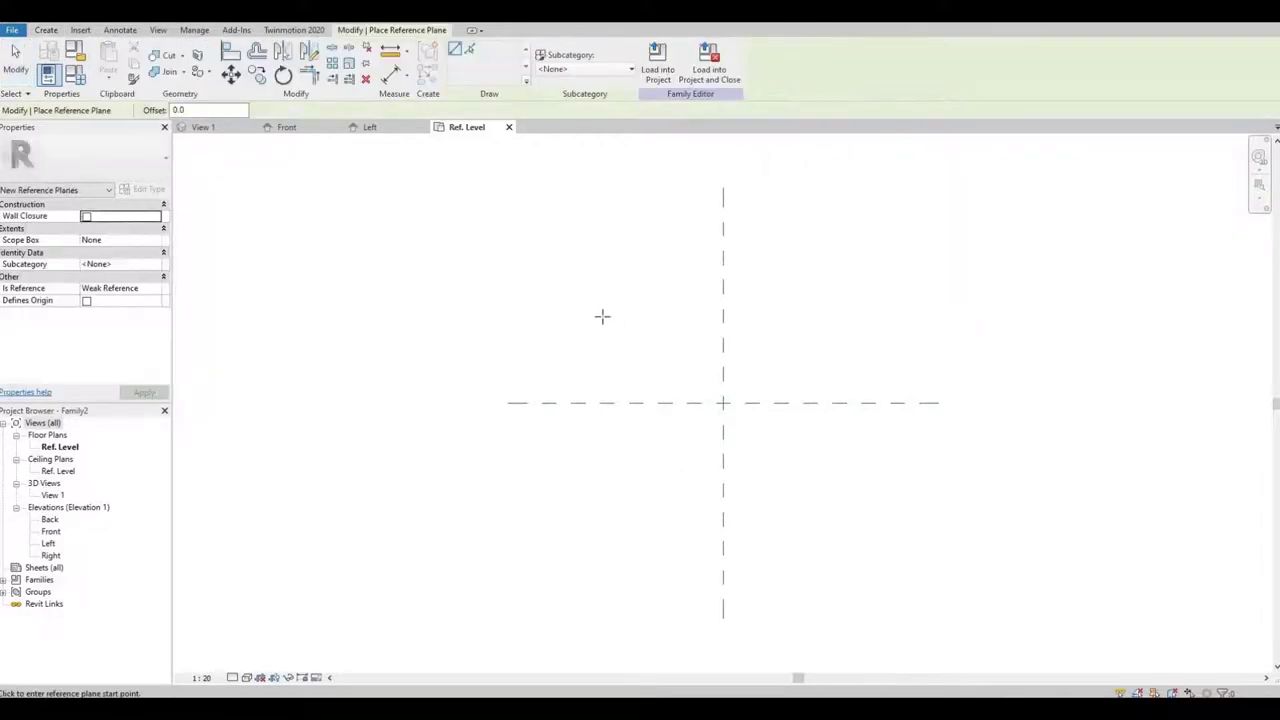
pyautogui.click(607, 315)
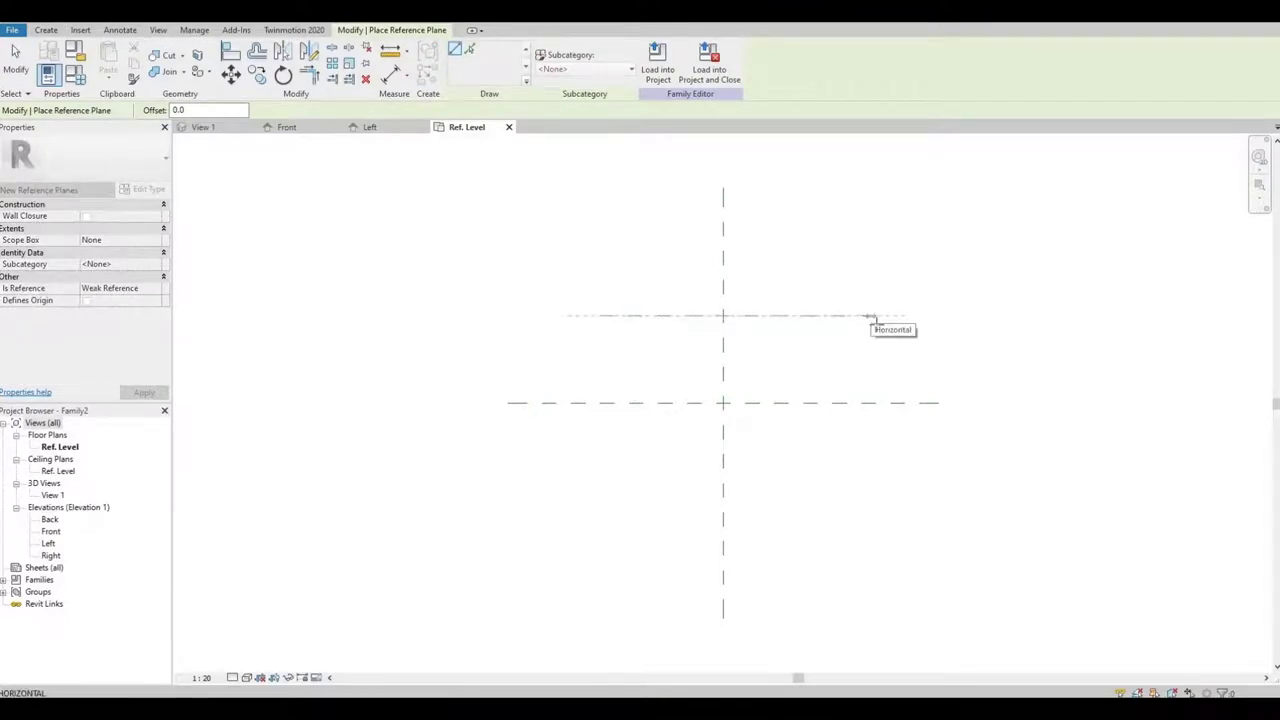
pyautogui.click(870, 316)
pyautogui.click(828, 281)
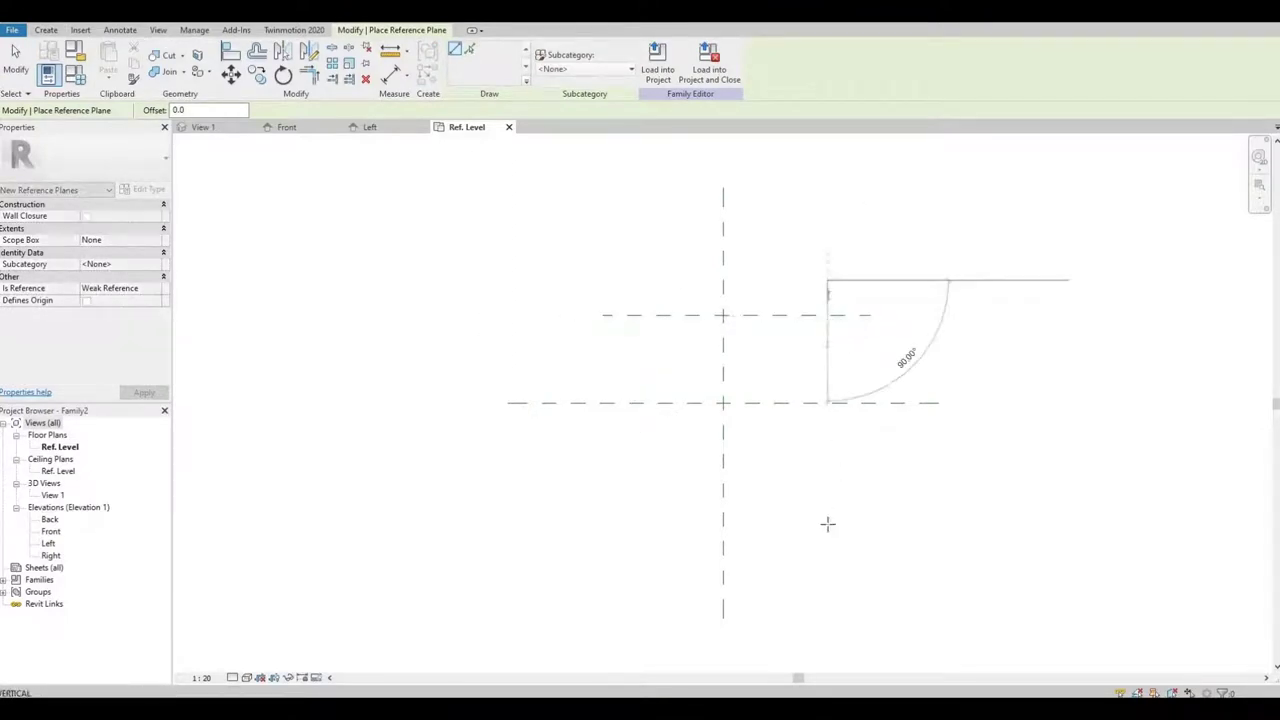
pyautogui.click(828, 552)
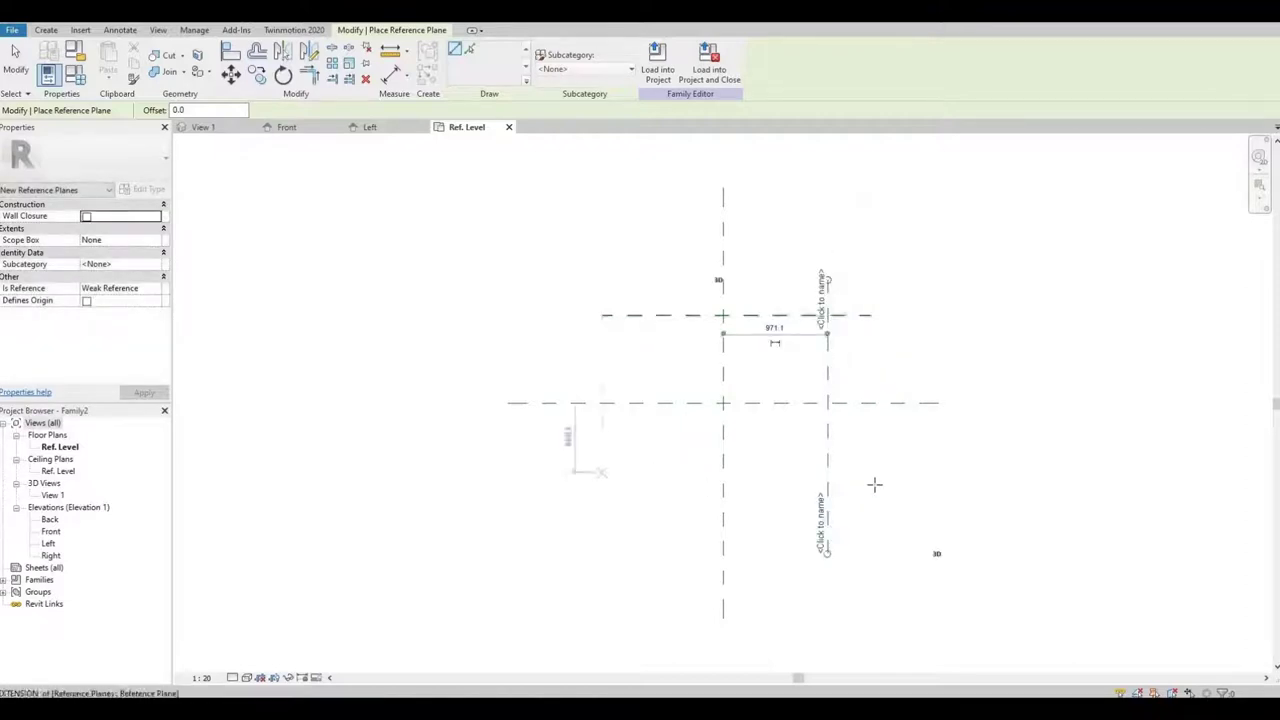
pyautogui.click(596, 472)
pyautogui.click(922, 472)
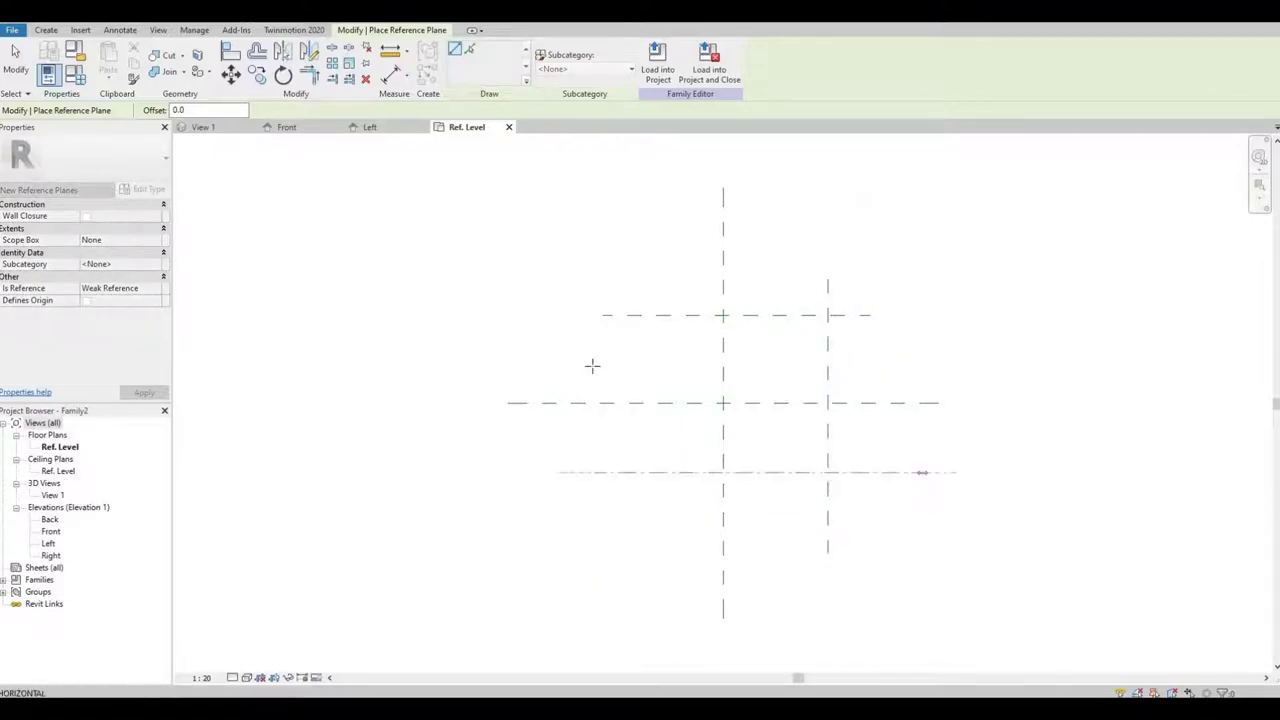
pyautogui.click(626, 259)
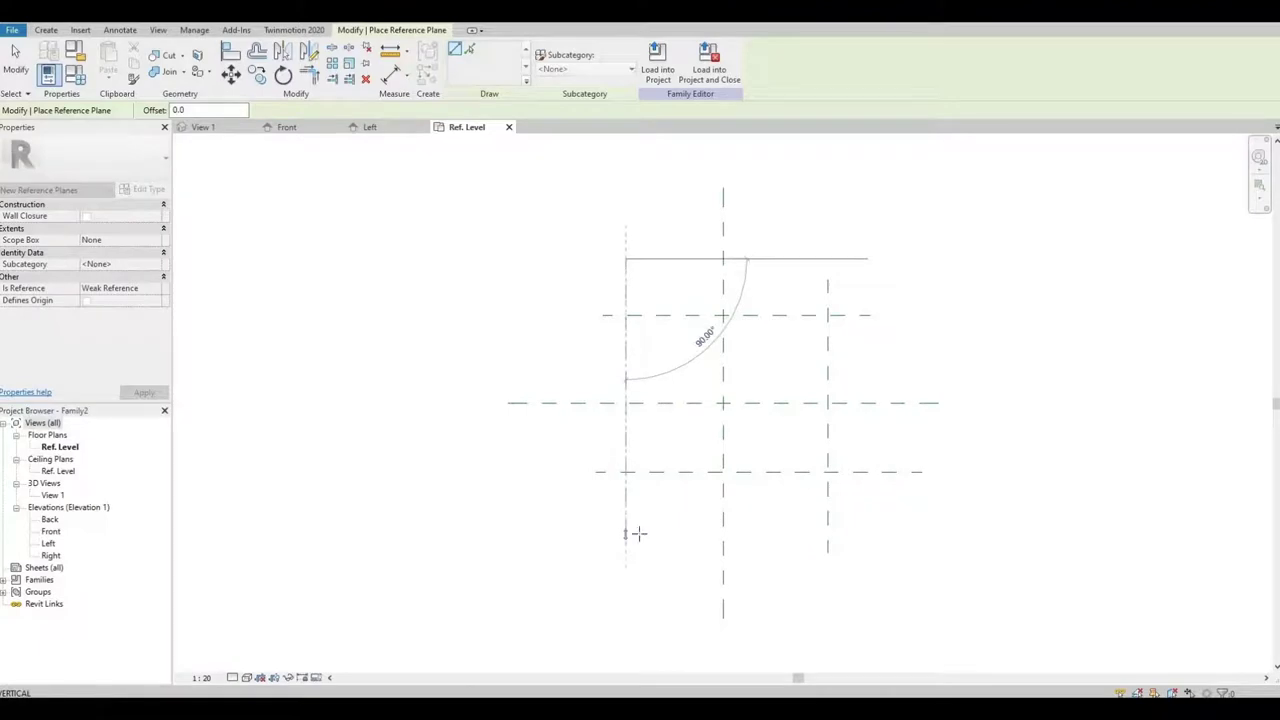
pyautogui.click(646, 531)
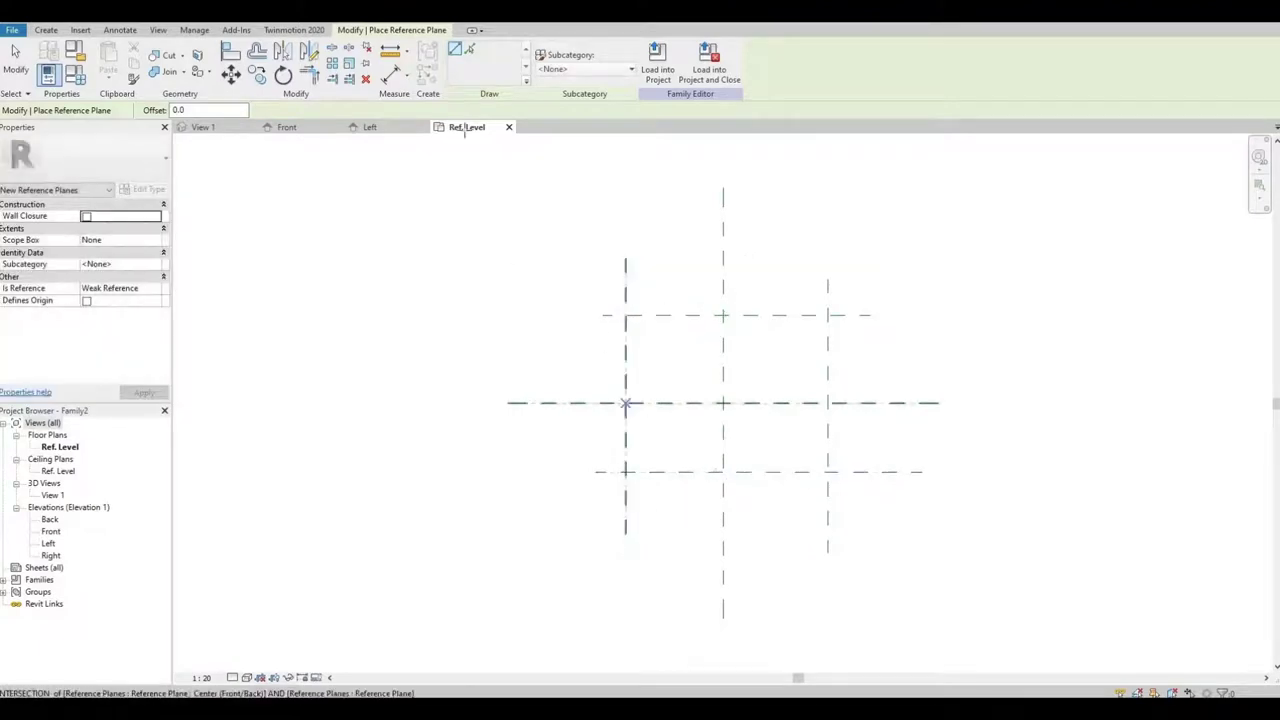
# Add an aligned dimension across the three vertical reference planes and make its segments equal.
pyautogui.click(390, 74)
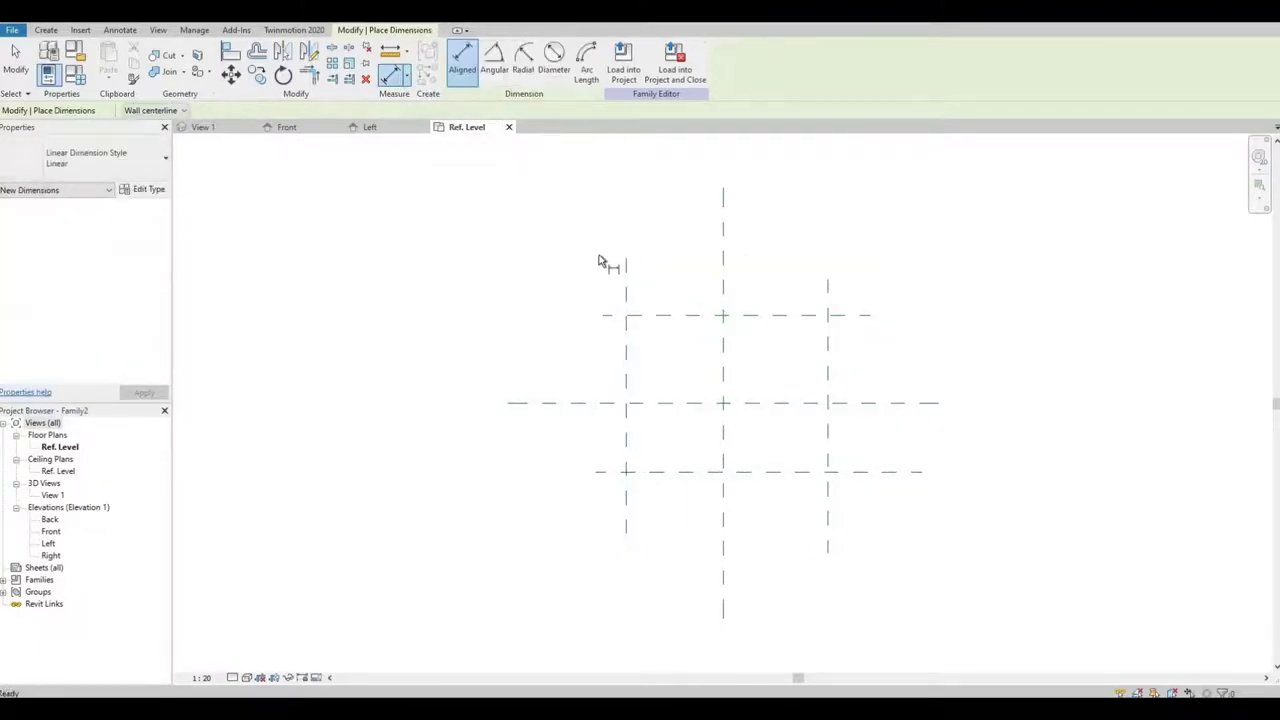
pyautogui.click(627, 287)
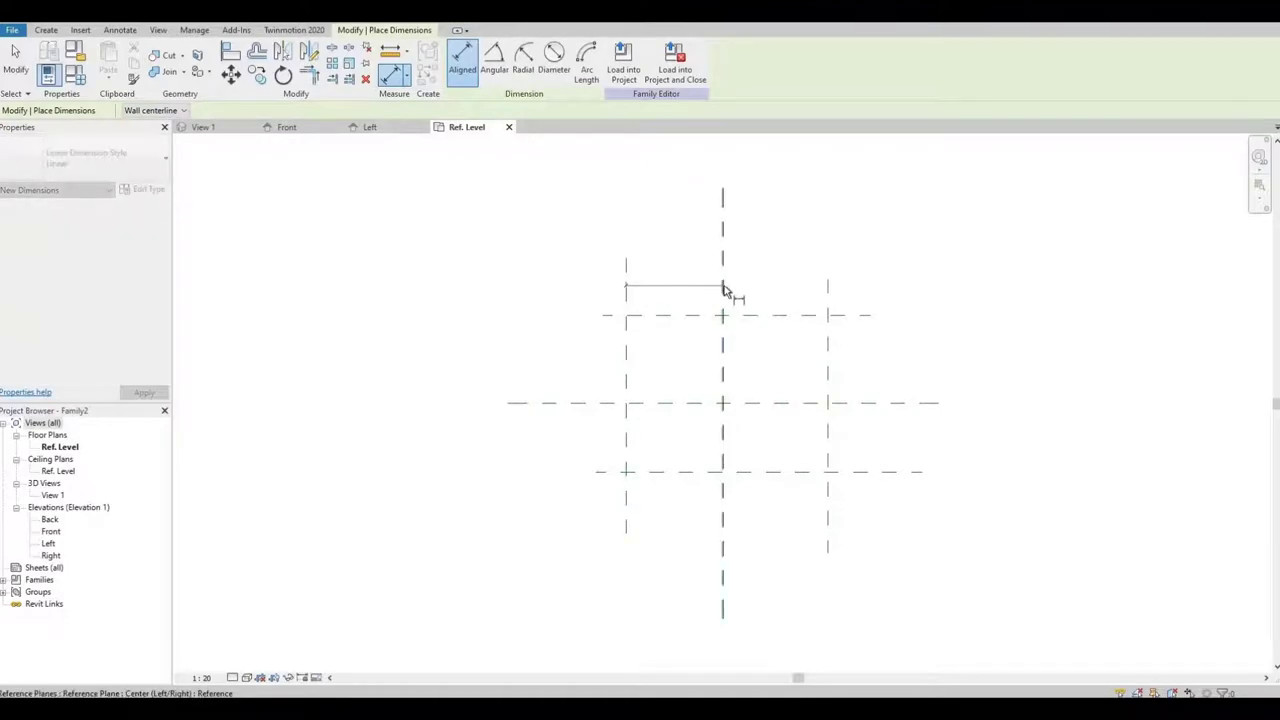
pyautogui.click(723, 290)
pyautogui.click(828, 300)
pyautogui.click(820, 243)
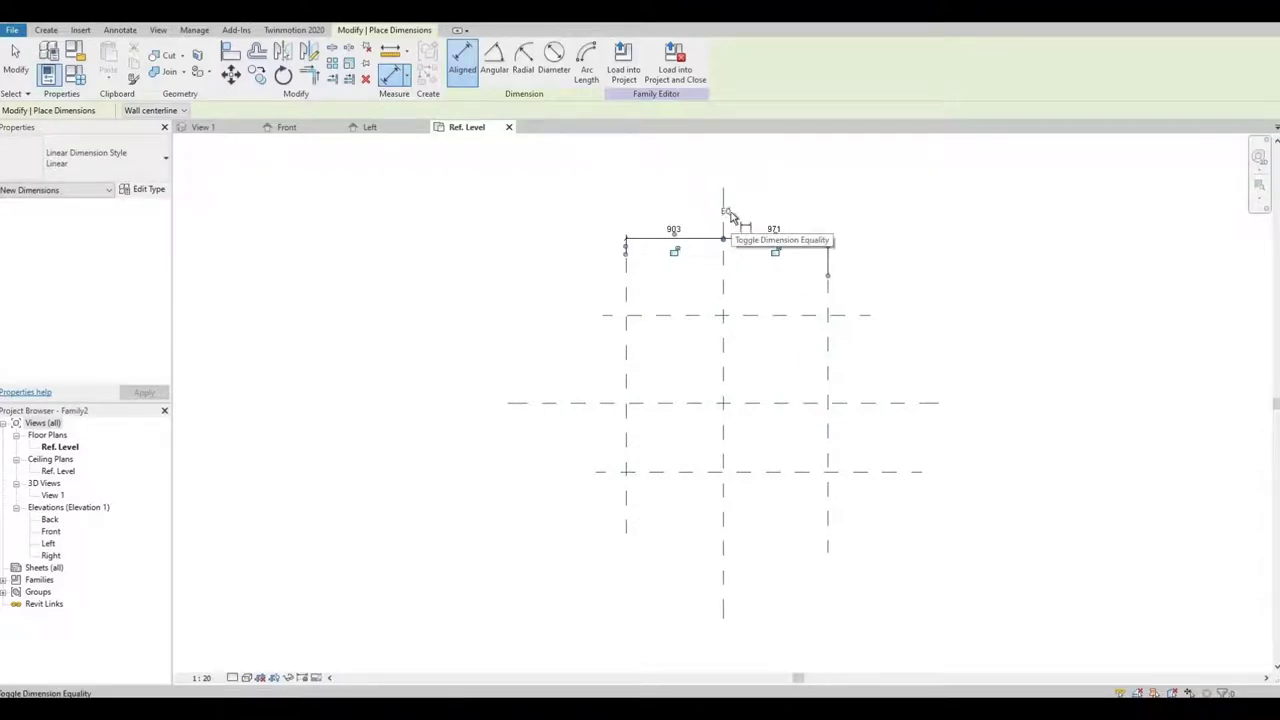
pyautogui.click(727, 212)
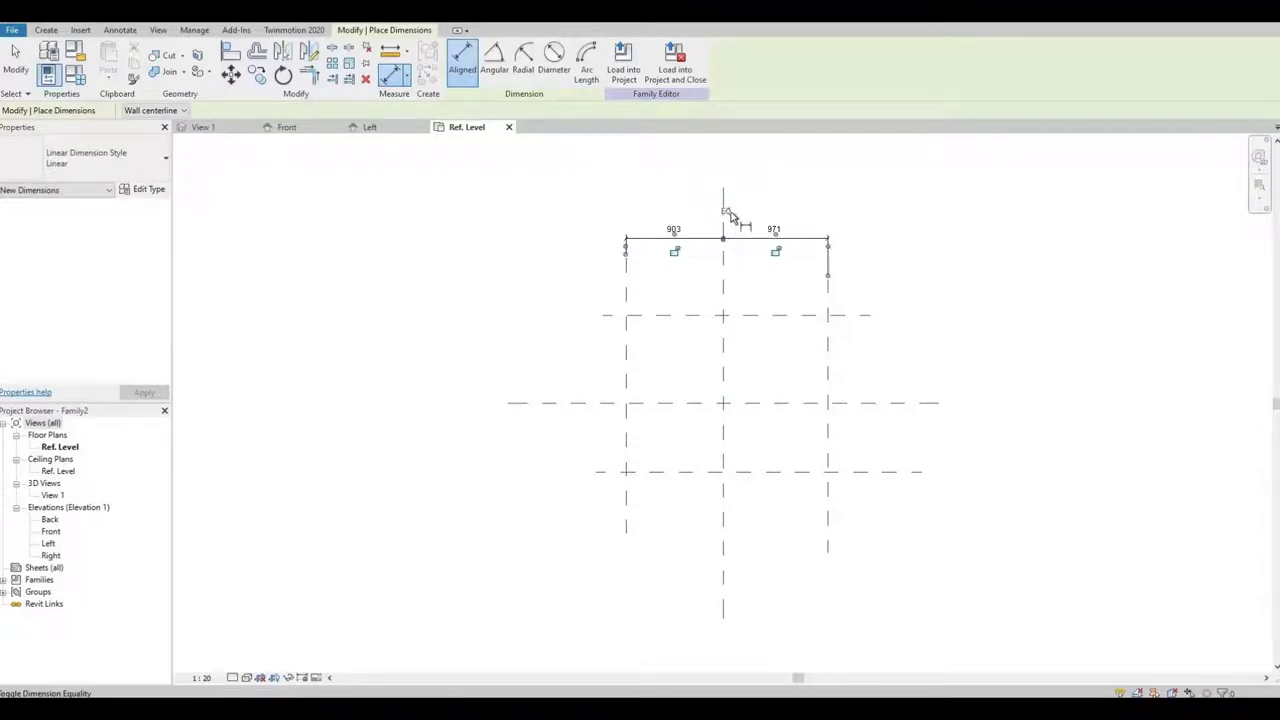
# Dimension the overall distance between the two outer vertical reference planes, above the equality dimension.
pyautogui.click(830, 309)
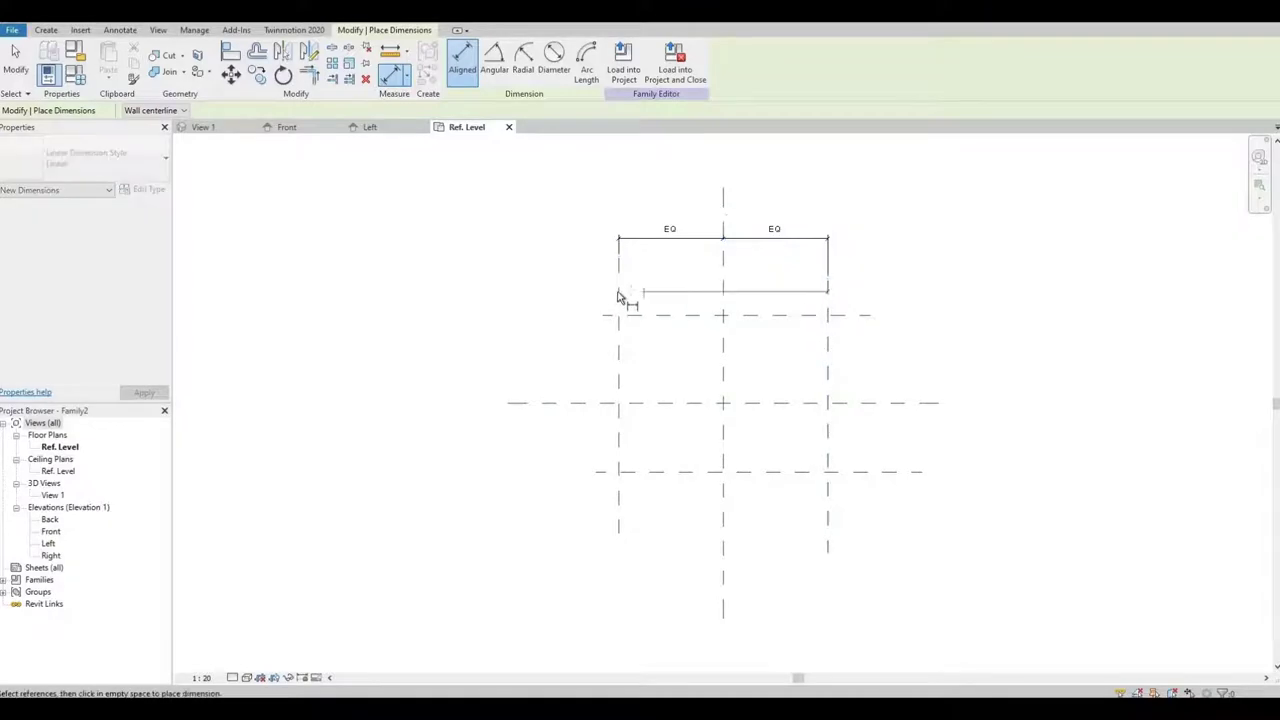
pyautogui.click(618, 296)
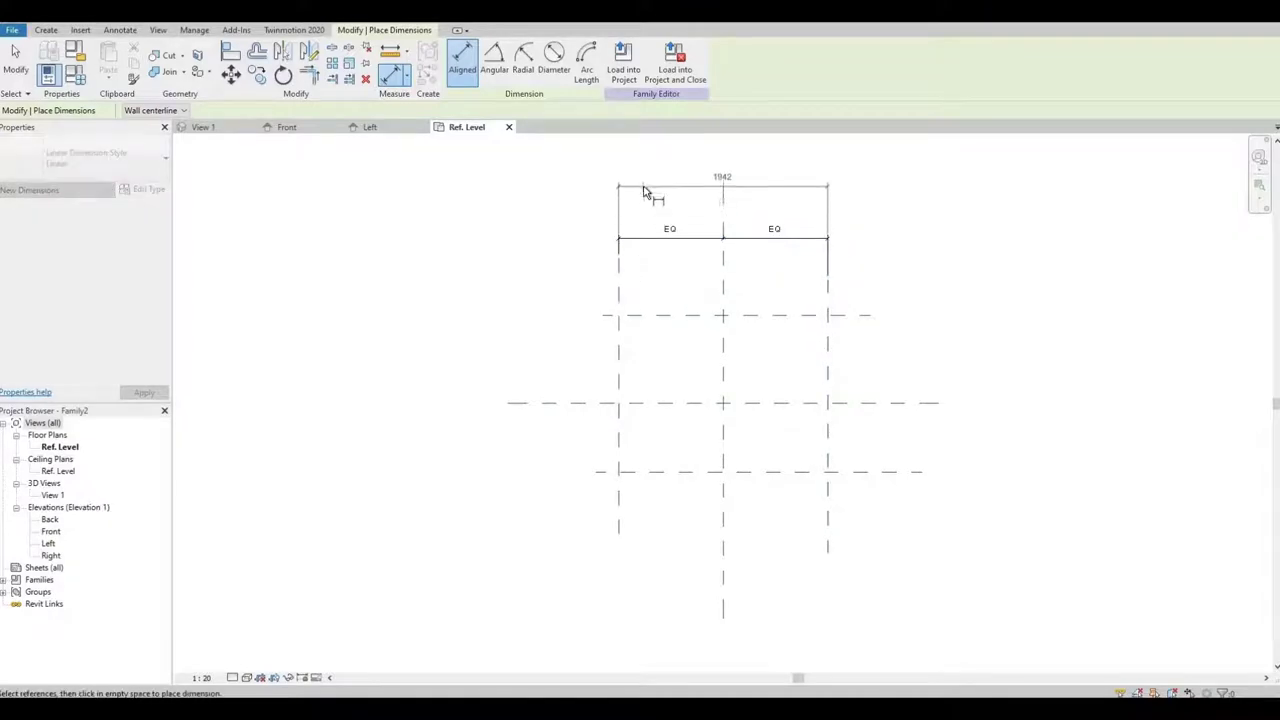
pyautogui.click(652, 200)
# Add an aligned dimension across the three horizontal reference planes and make its segments equal.
pyautogui.click(860, 316)
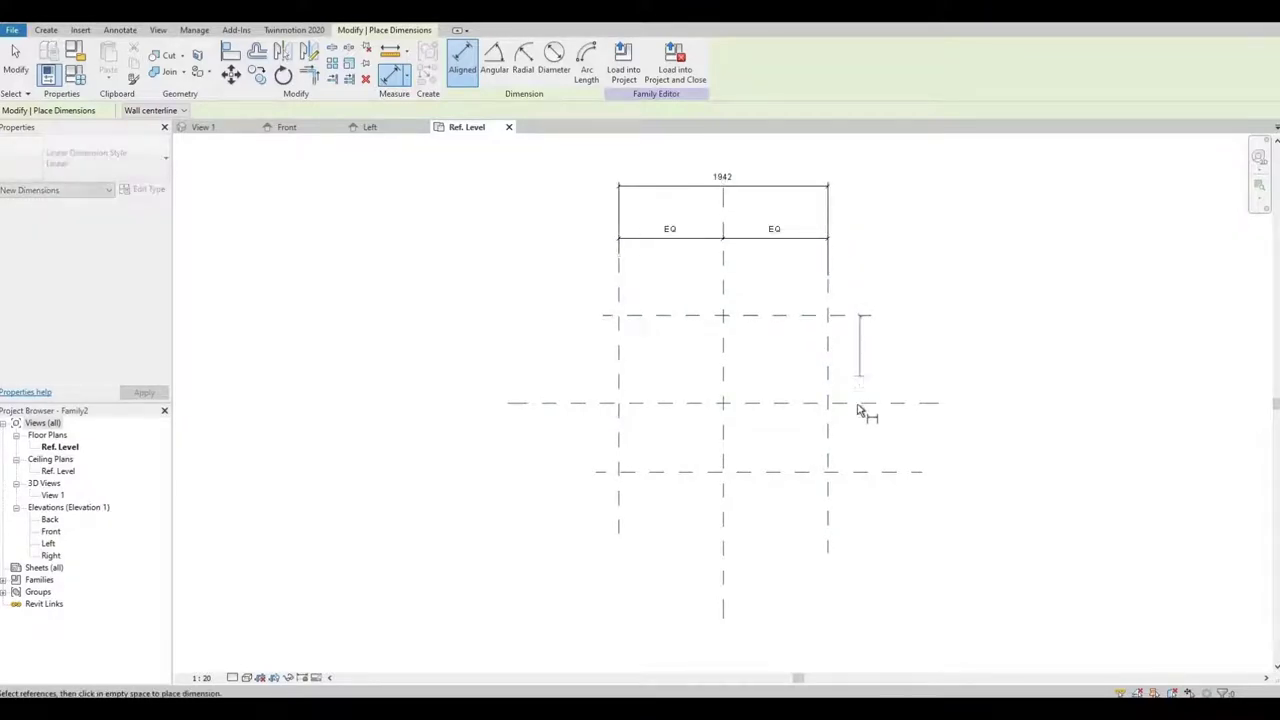
pyautogui.click(858, 404)
pyautogui.click(863, 472)
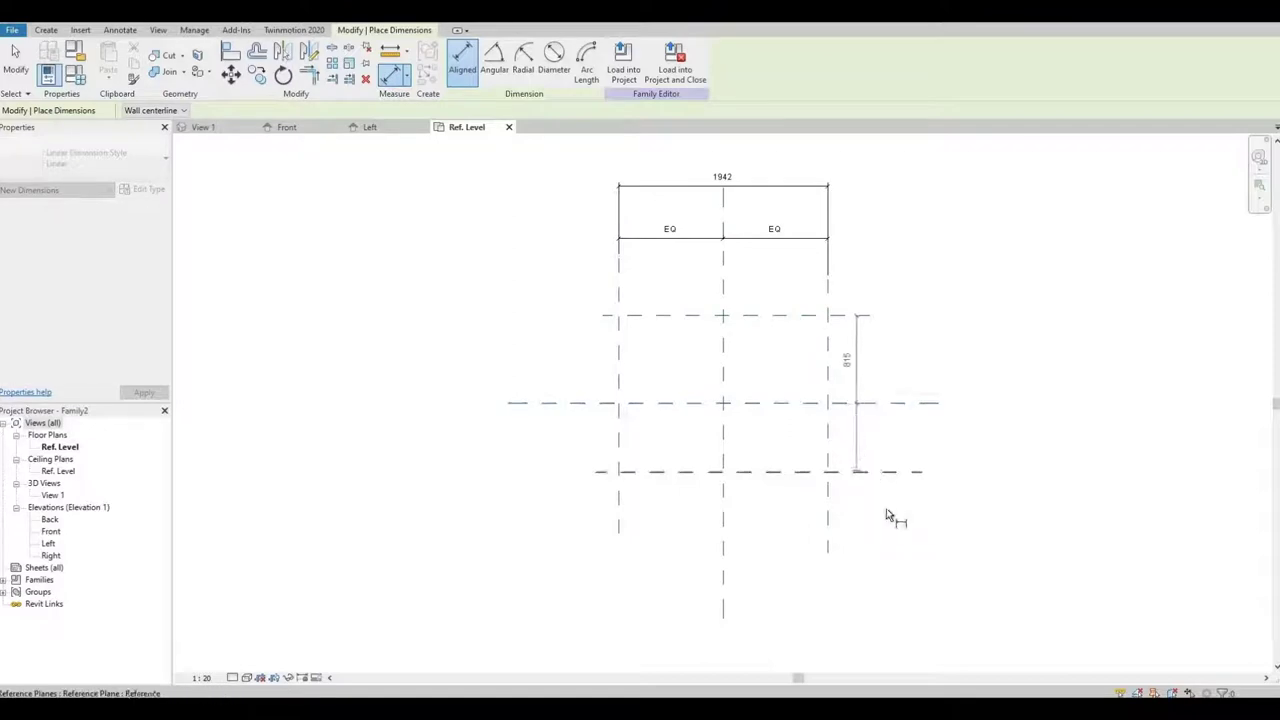
pyautogui.click(887, 470)
pyautogui.click(914, 396)
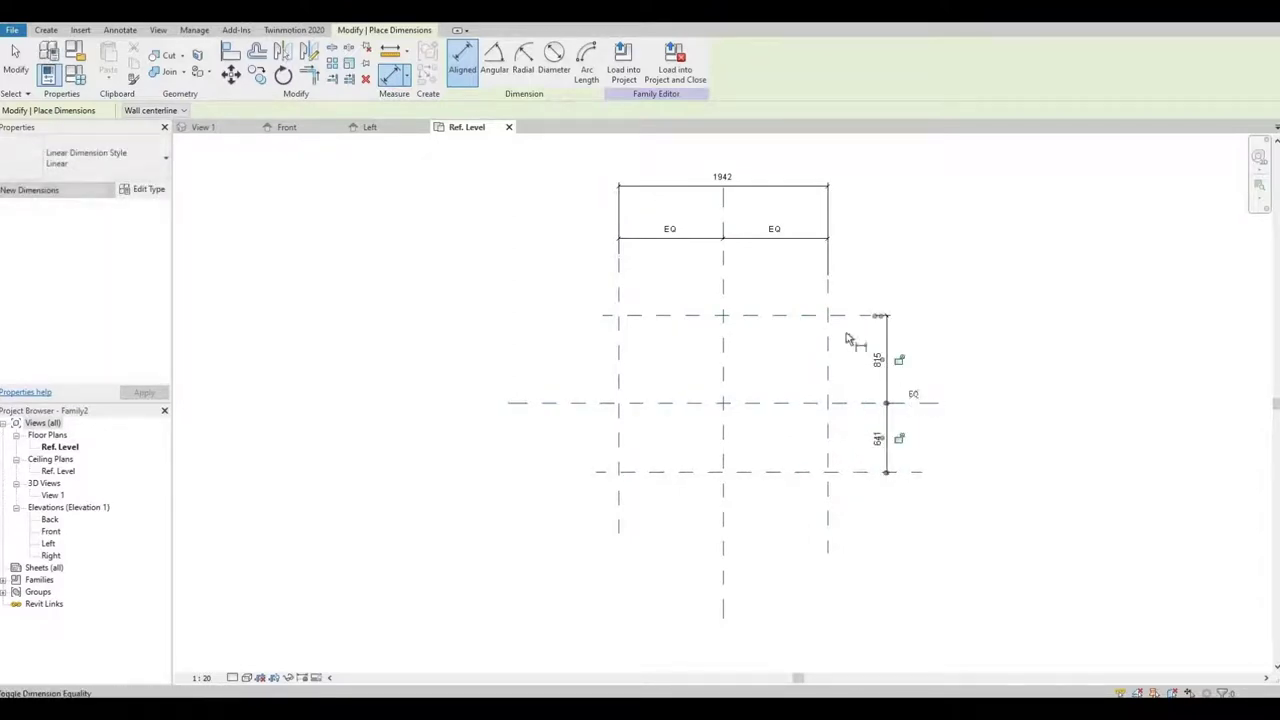
# Dimension the overall distance between the two outer horizontal reference planes, to the right of the equality dimension.
pyautogui.click(846, 335)
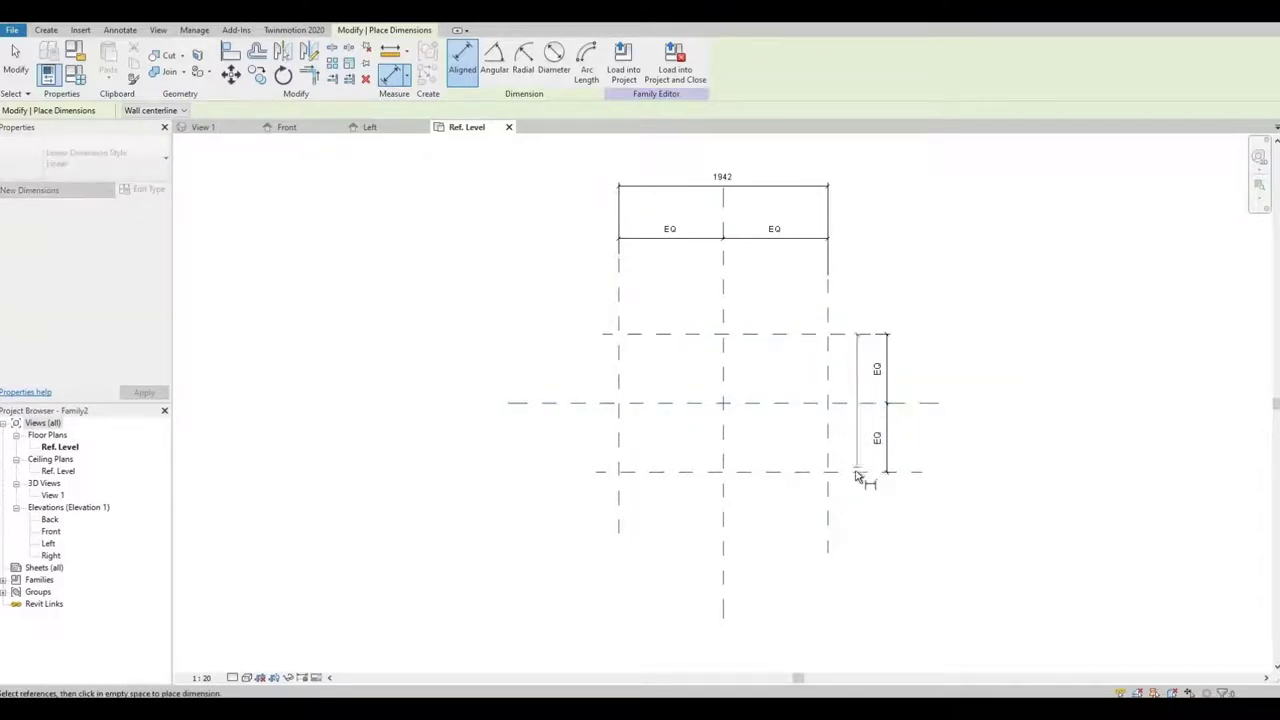
pyautogui.click(857, 473)
pyautogui.click(970, 507)
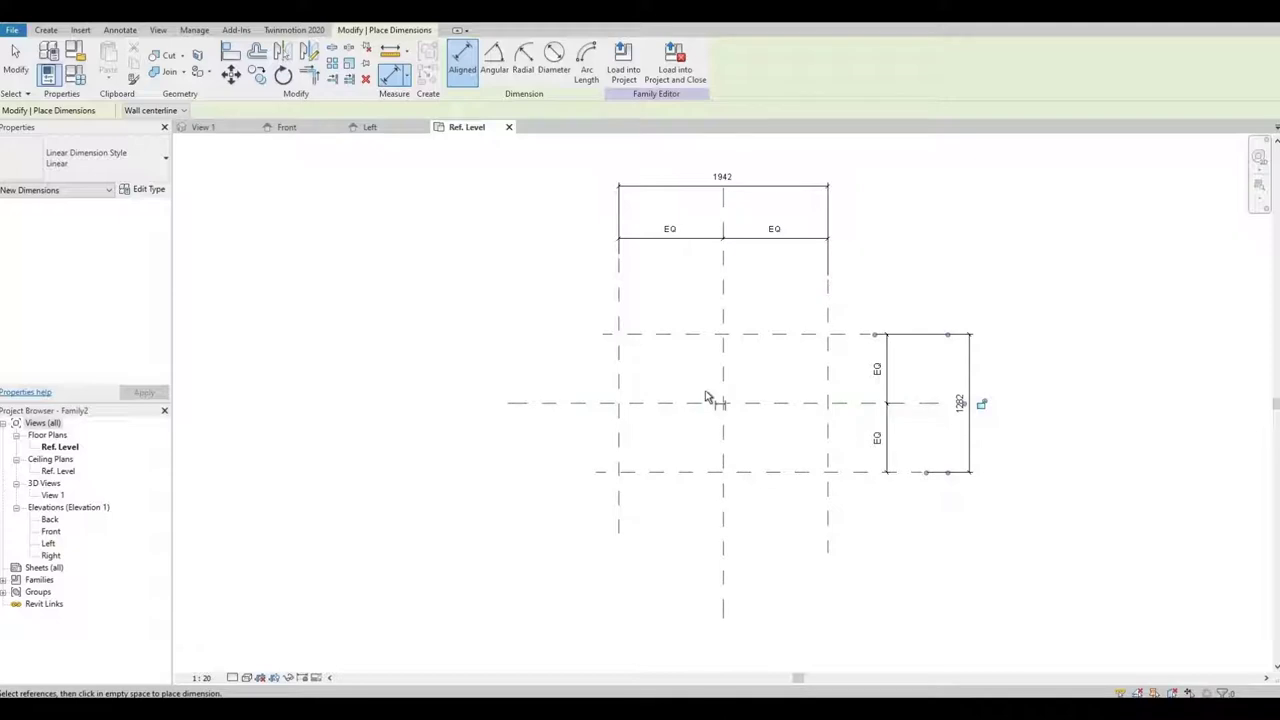
pyautogui.press('Escape')
pyautogui.press('Escape')
# Label the overall horizontal dimension with a new family type parameter named Width.
pyautogui.click(728, 184)
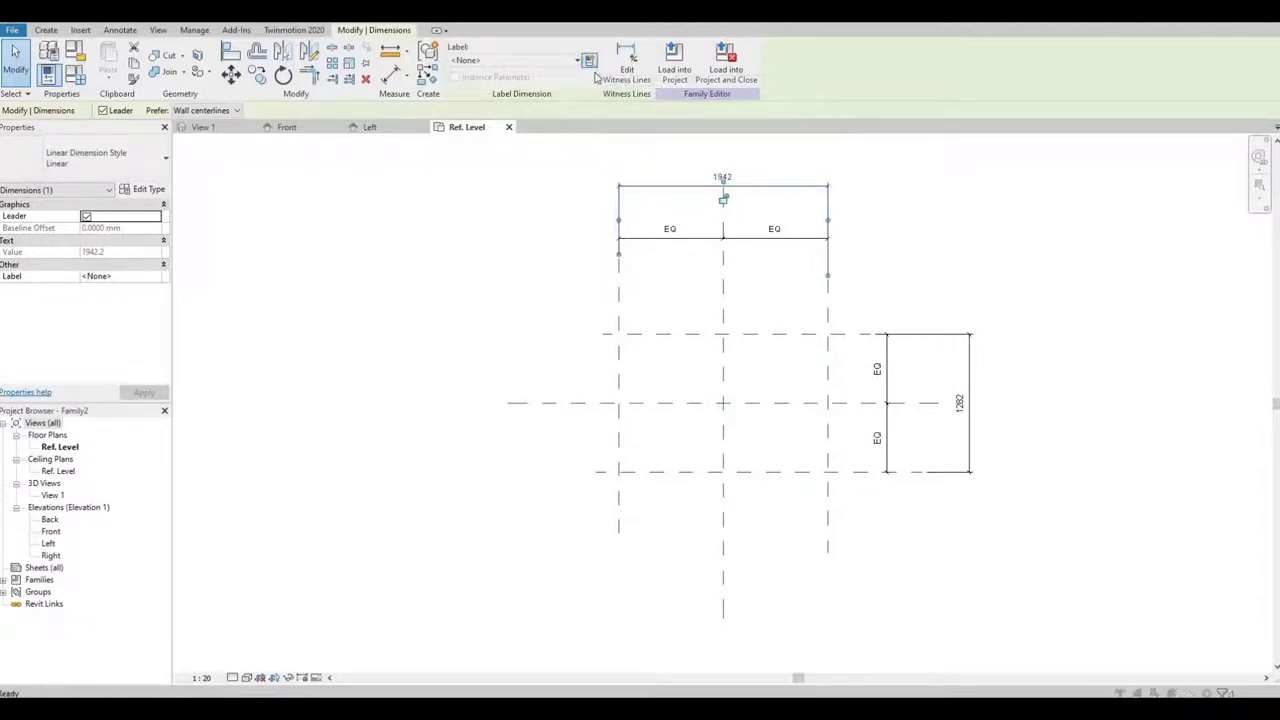
pyautogui.click(589, 60)
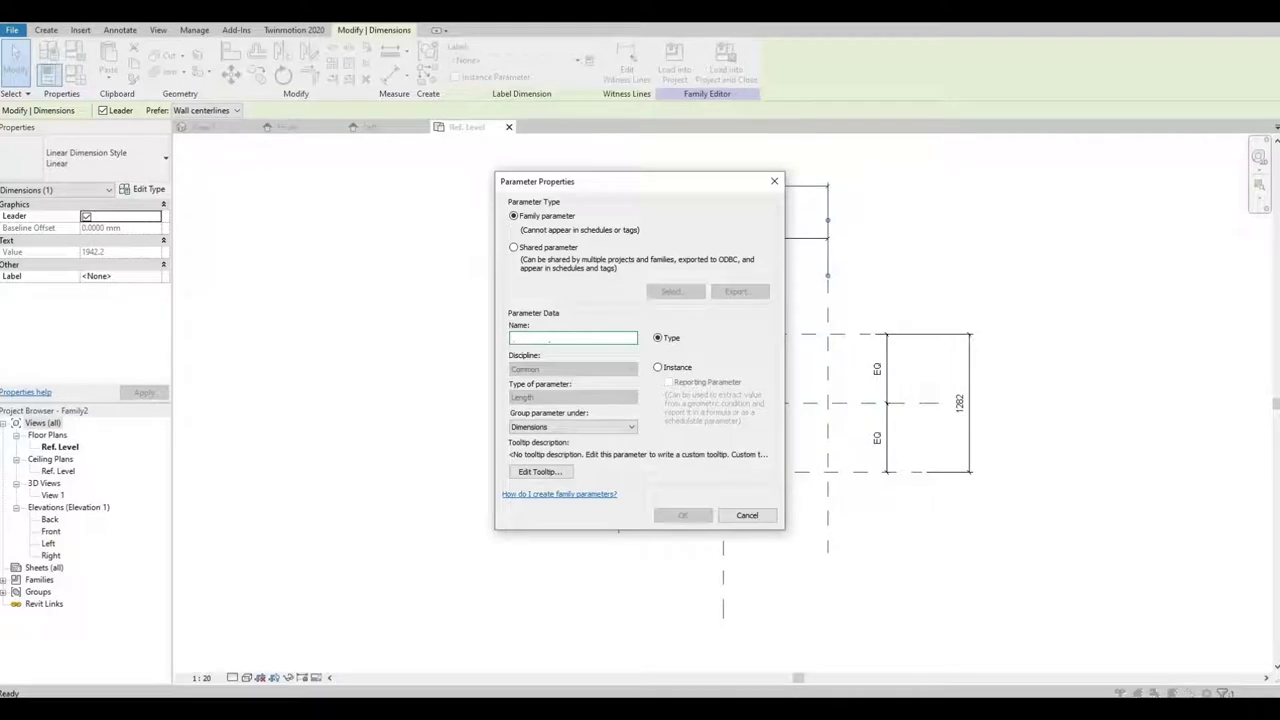
pyautogui.write('Width')
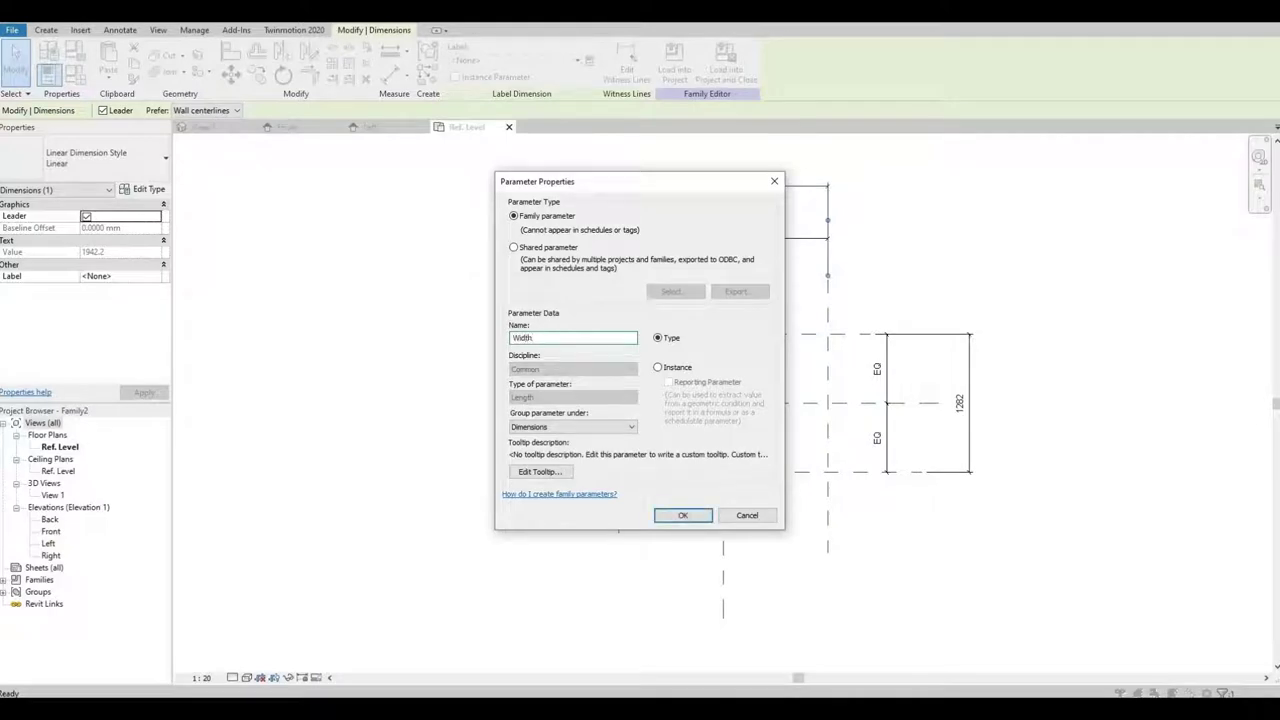
pyautogui.click(680, 516)
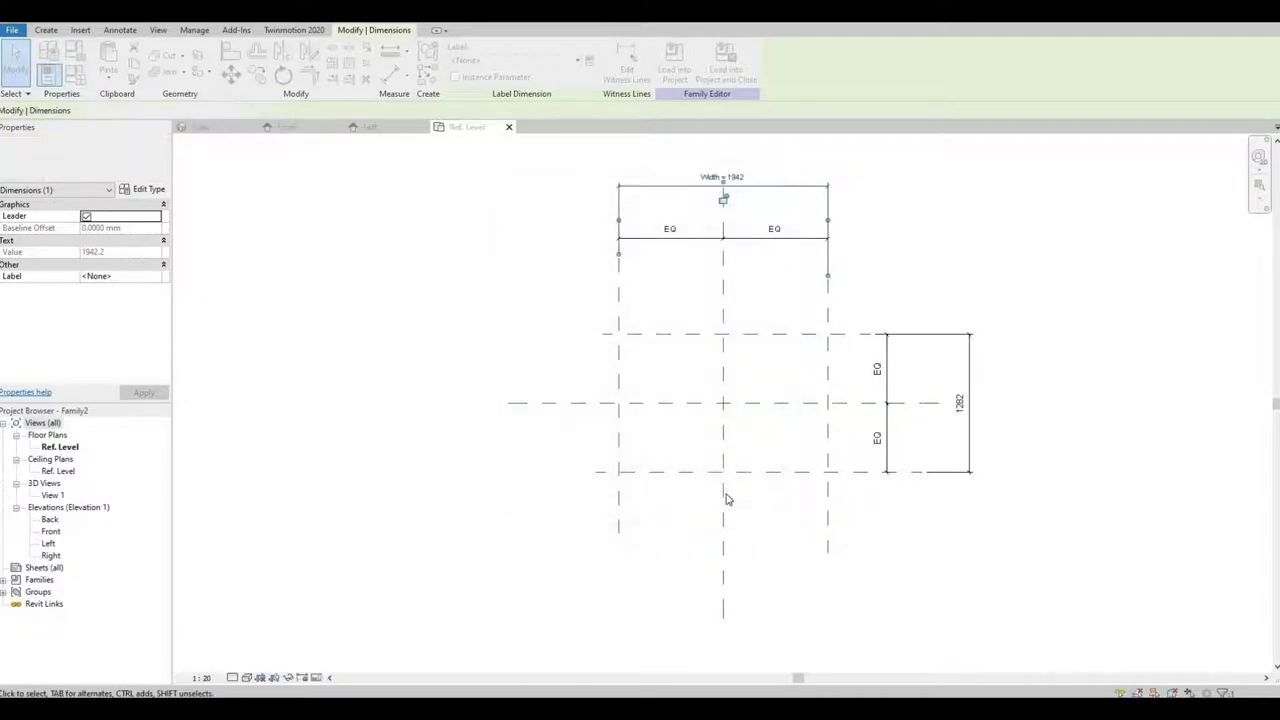
# Label the overall vertical dimension with a new family type parameter named Depth.
pyautogui.click(967, 375)
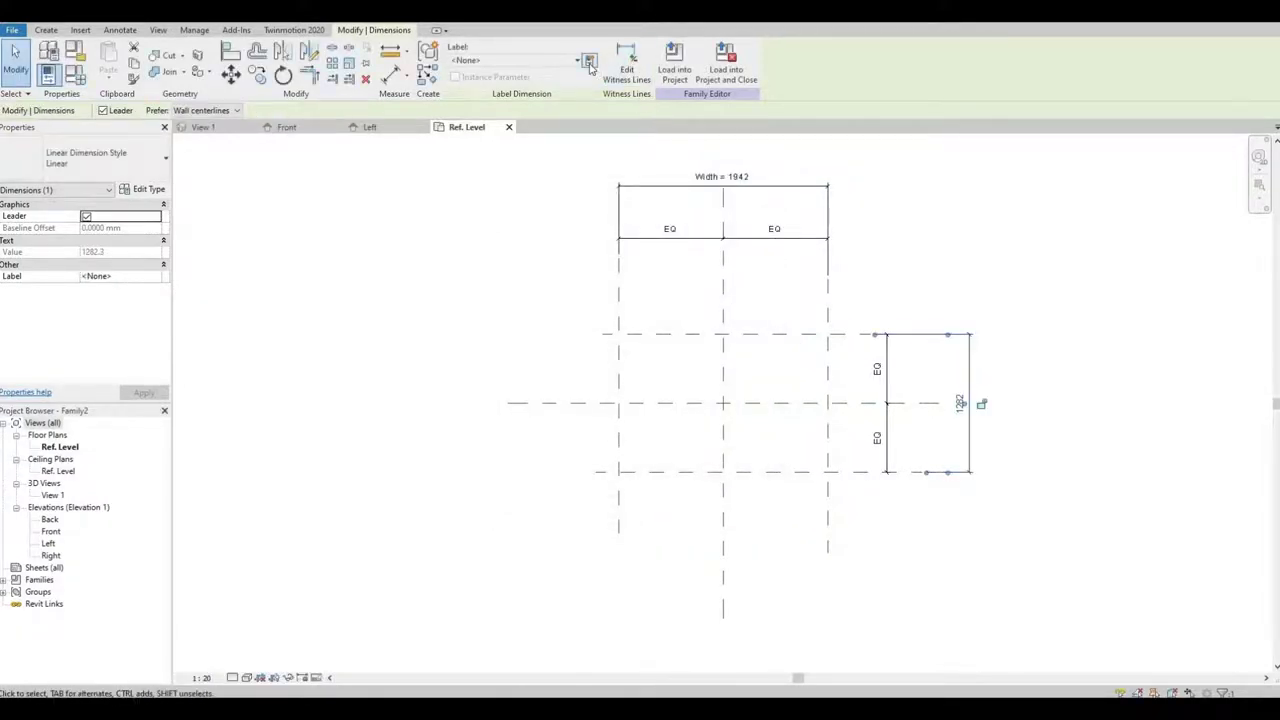
pyautogui.click(589, 61)
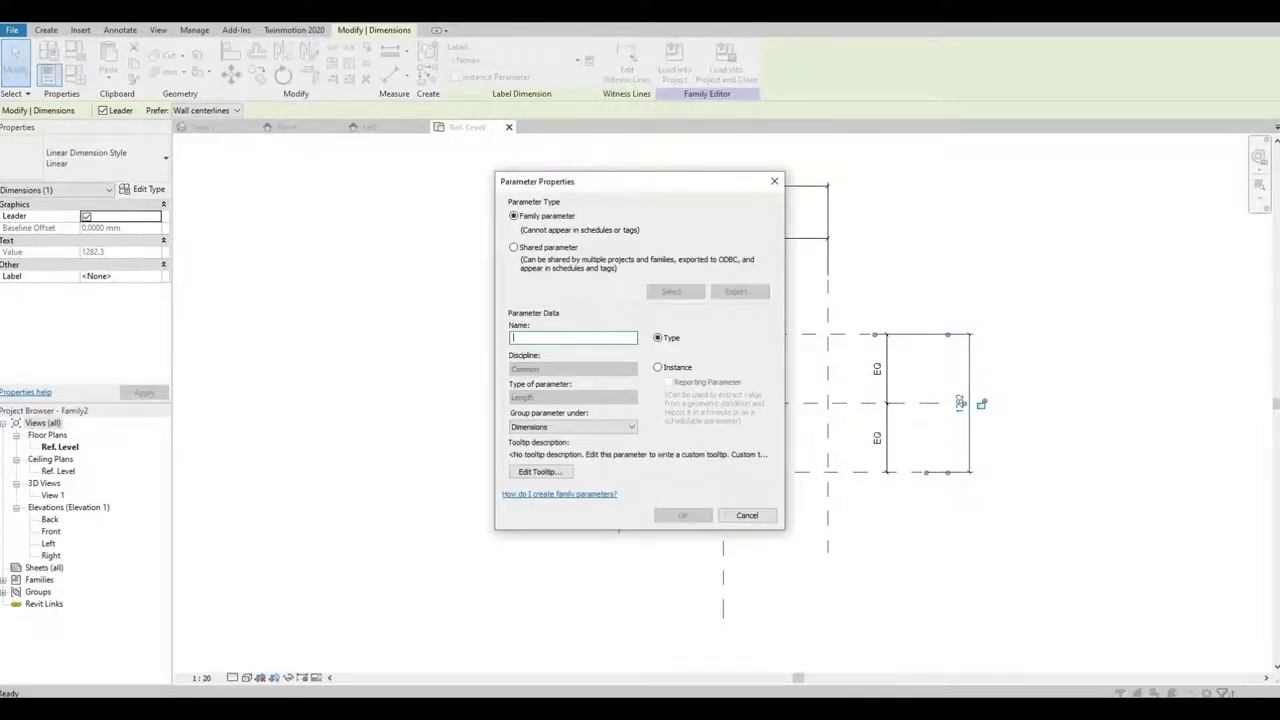
pyautogui.write('Depth')
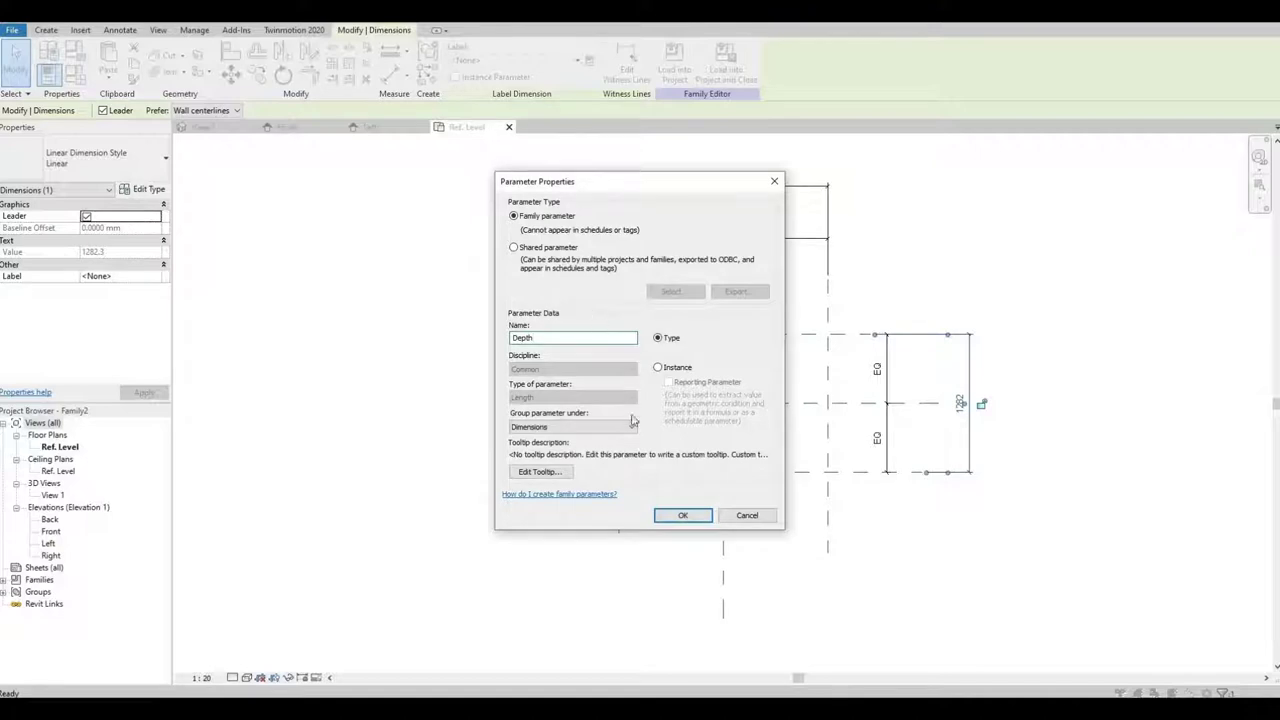
pyautogui.click(670, 515)
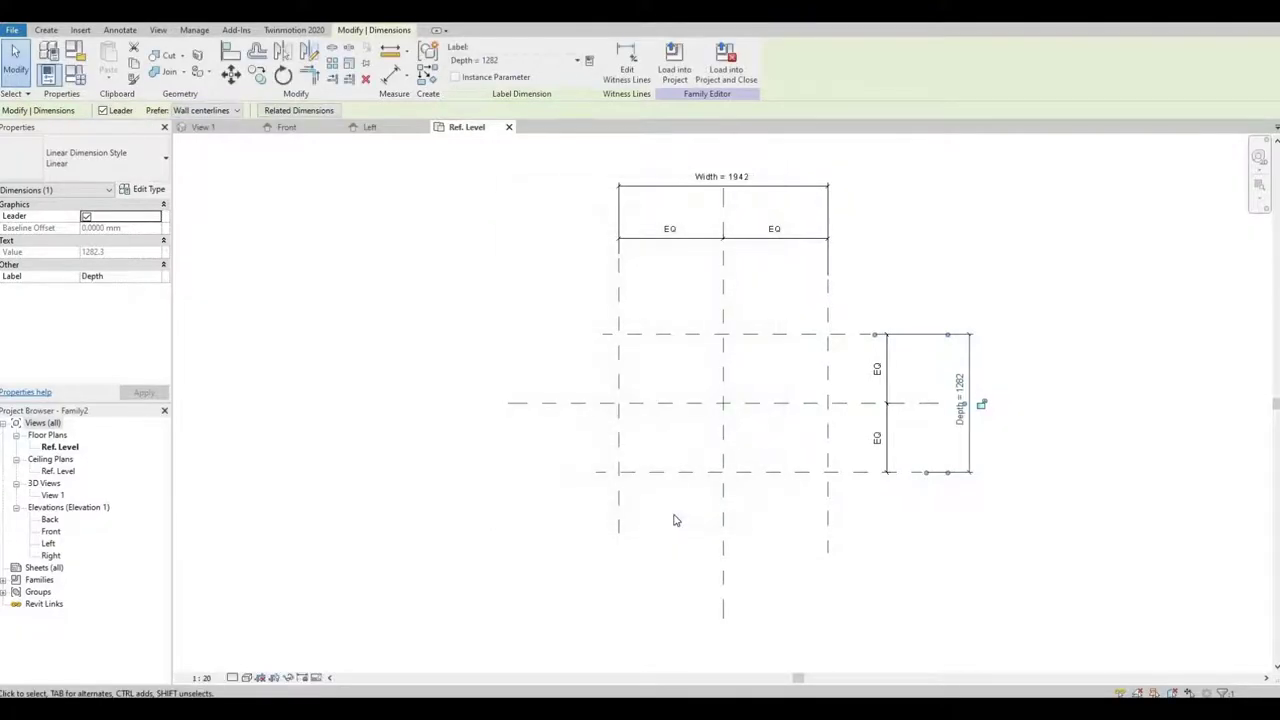
pyautogui.click(744, 502)
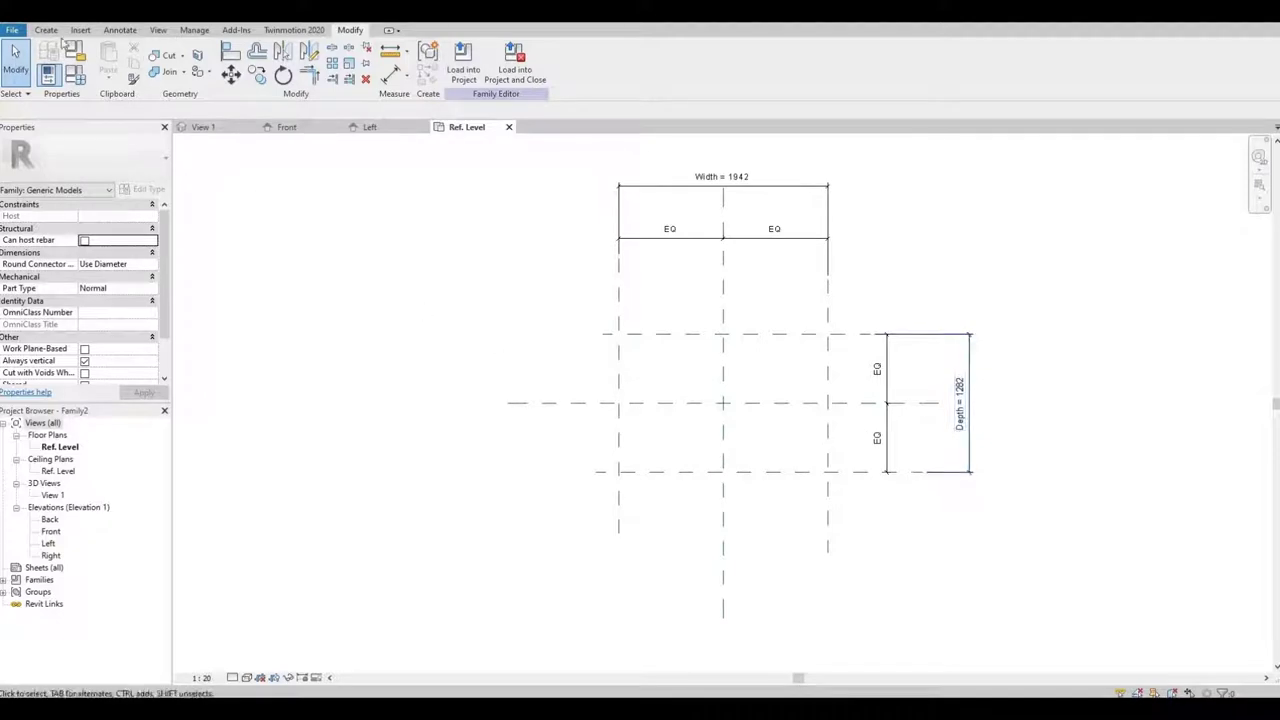
# Start a solid extrusion and sketch a rectangle between opposite intersections of the outer reference planes.
pyautogui.click(46, 29)
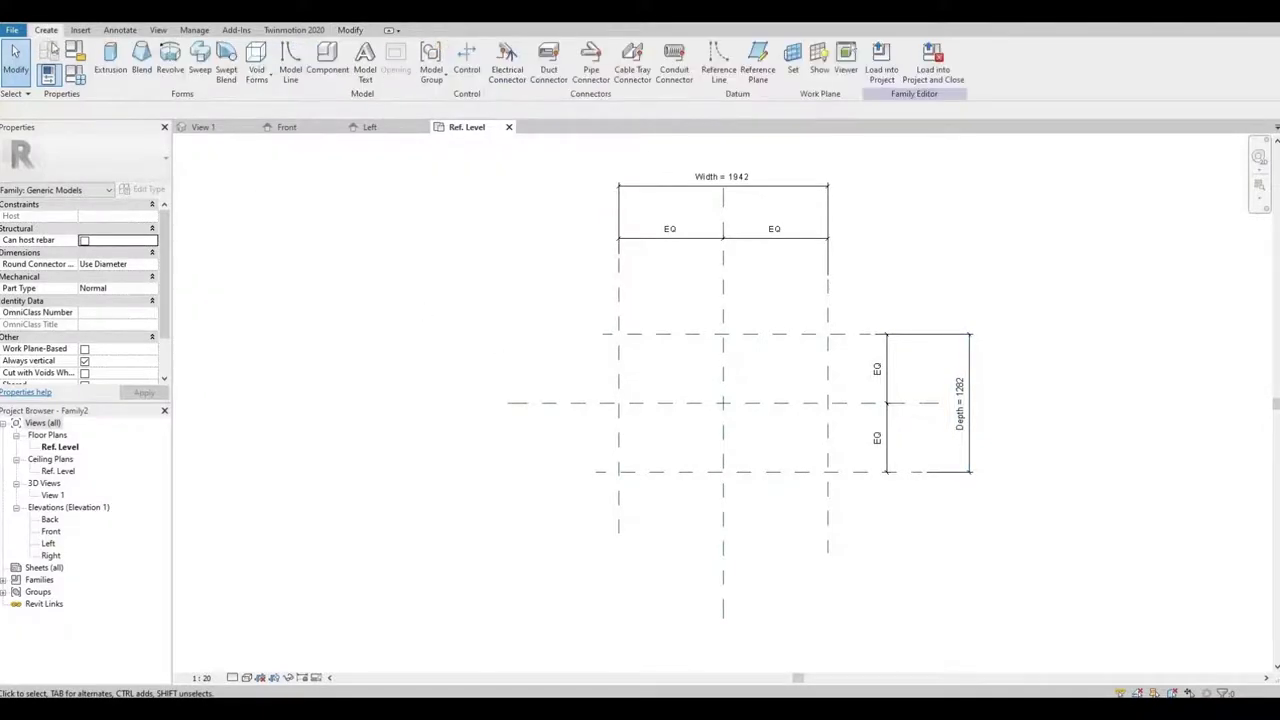
pyautogui.click(110, 62)
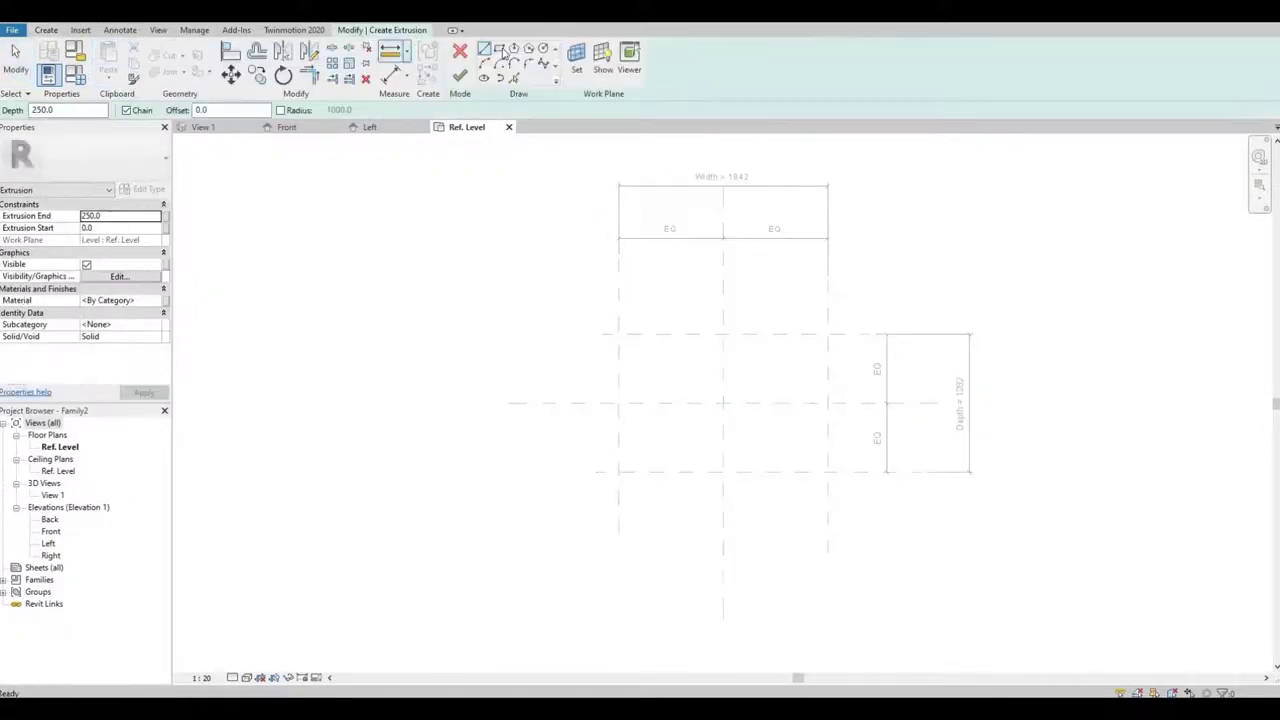
pyautogui.click(500, 50)
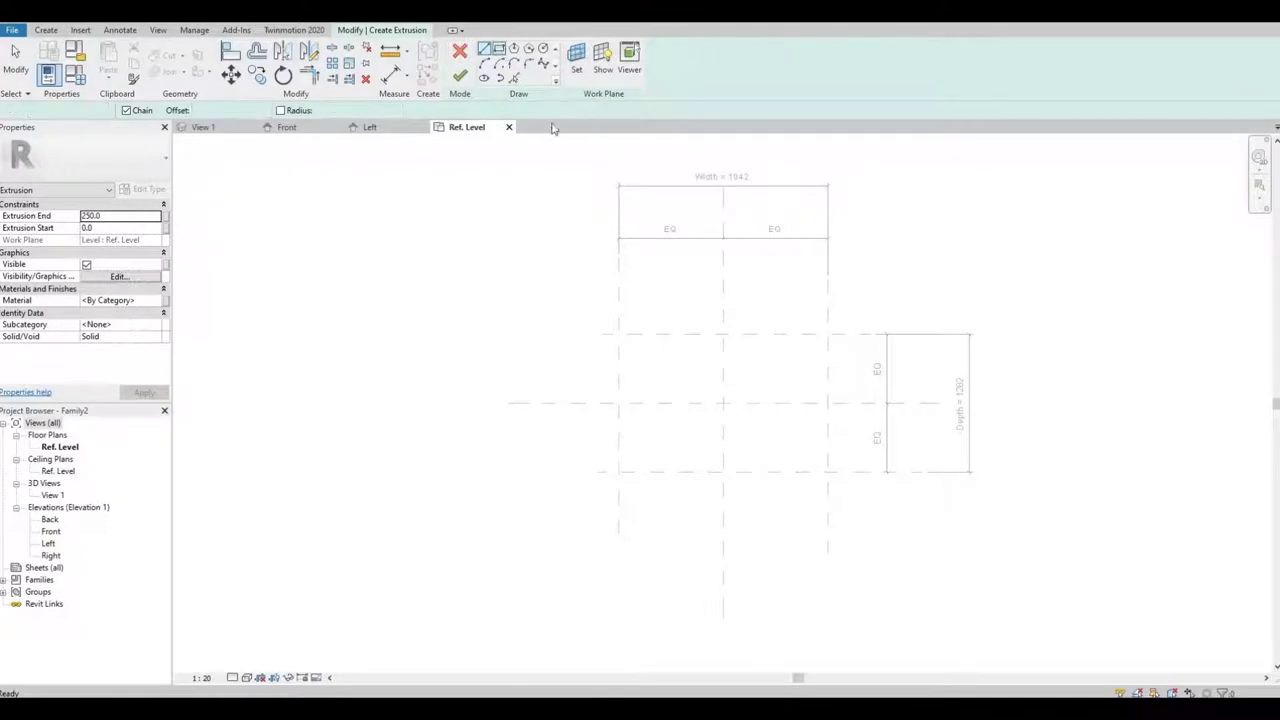
pyautogui.click(618, 334)
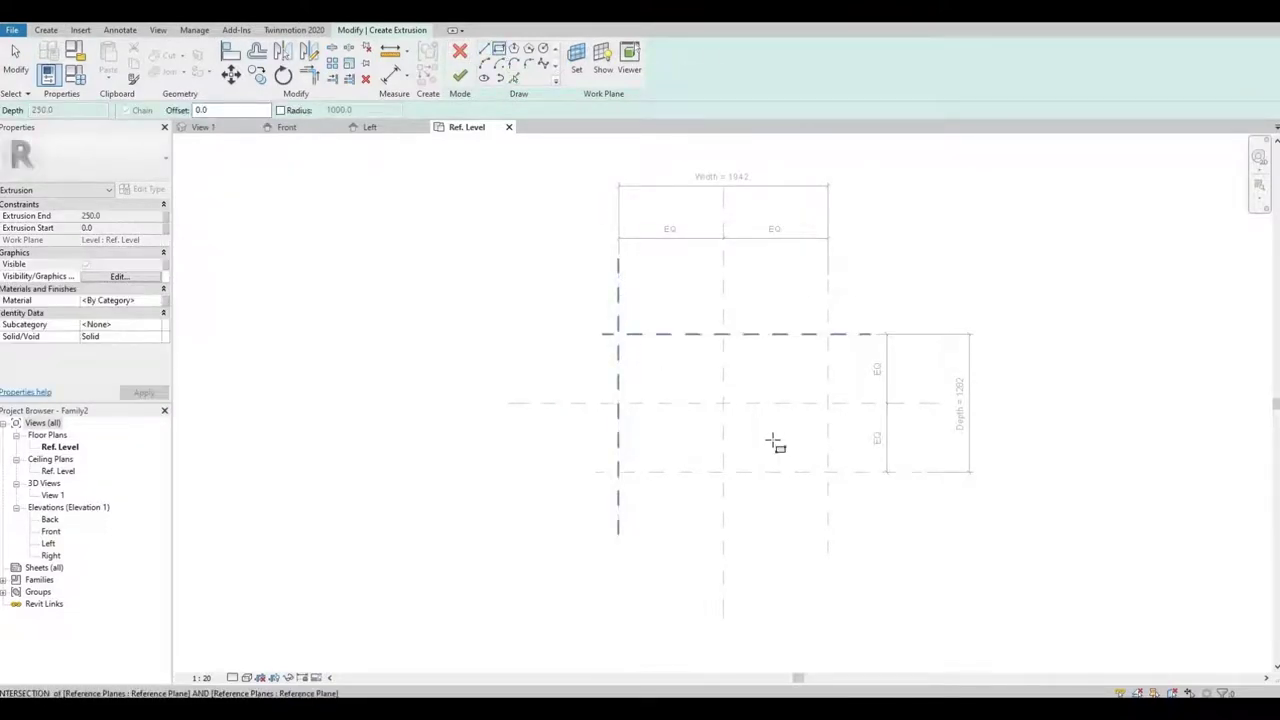
pyautogui.click(828, 472)
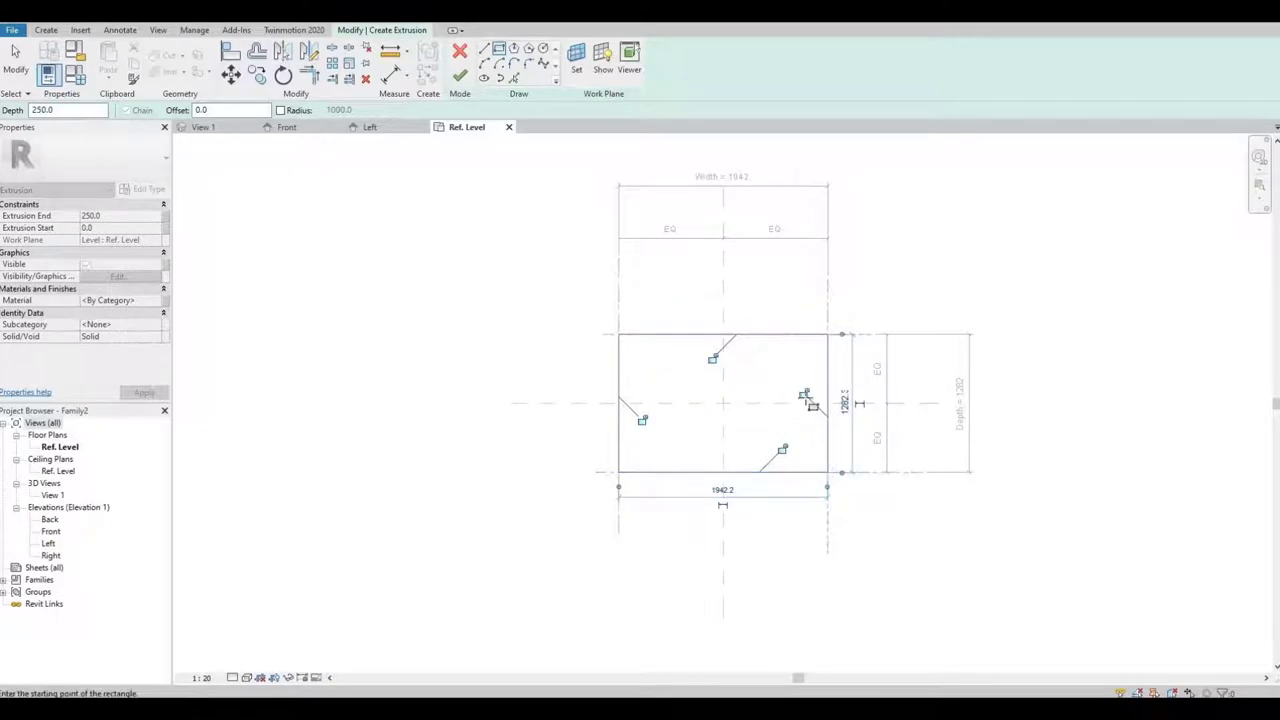
# Lock all four sides of the rectangle to their reference planes and finish the extrusion sketch.
pyautogui.click(805, 395)
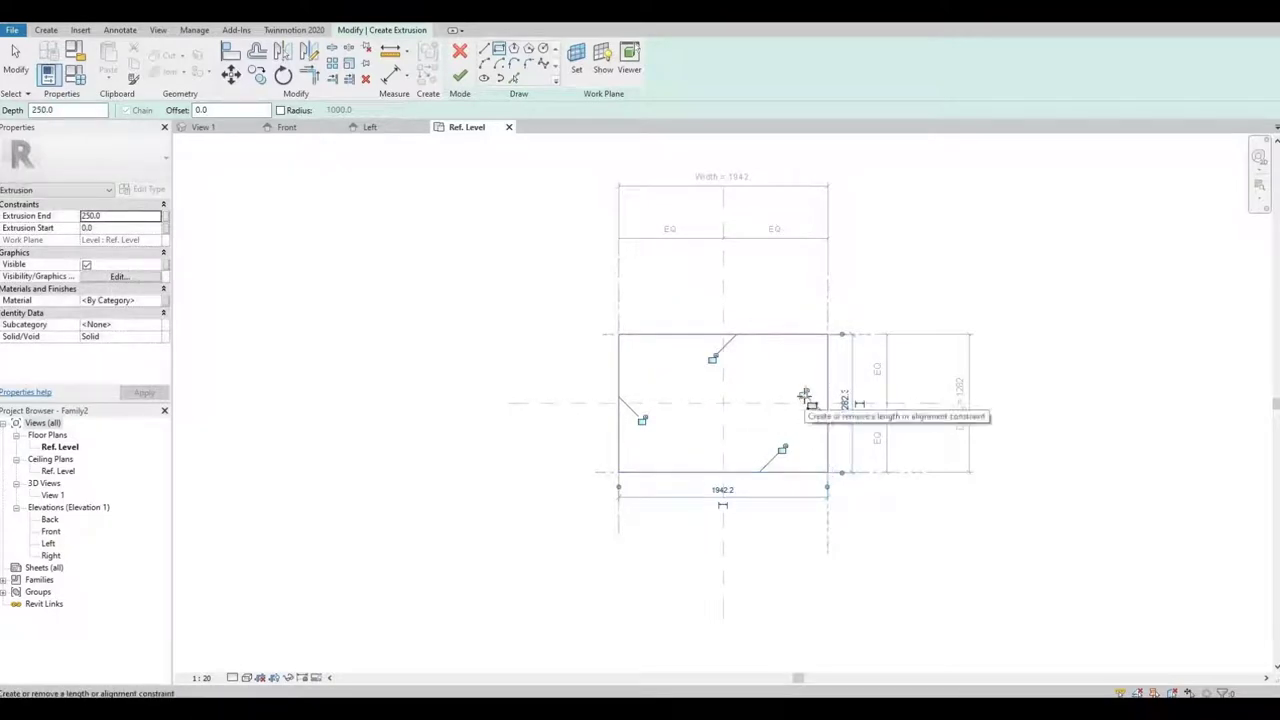
pyautogui.click(782, 448)
pyautogui.click(645, 424)
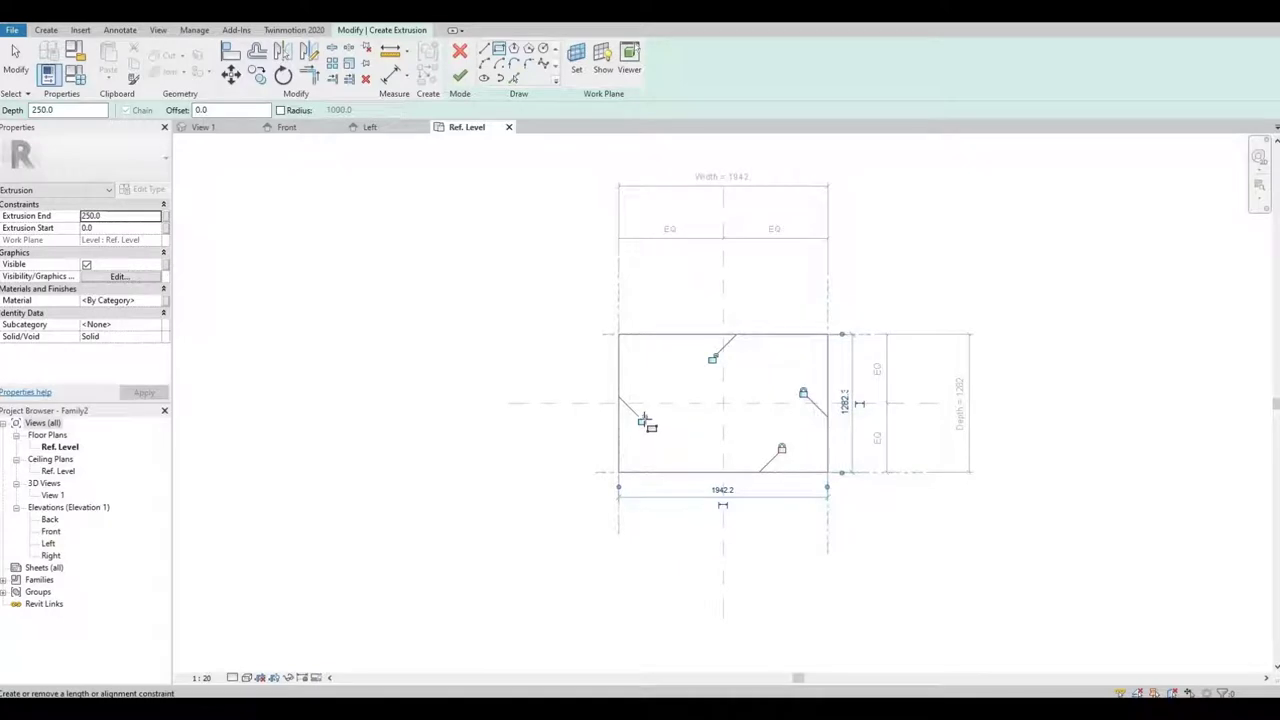
pyautogui.click(712, 360)
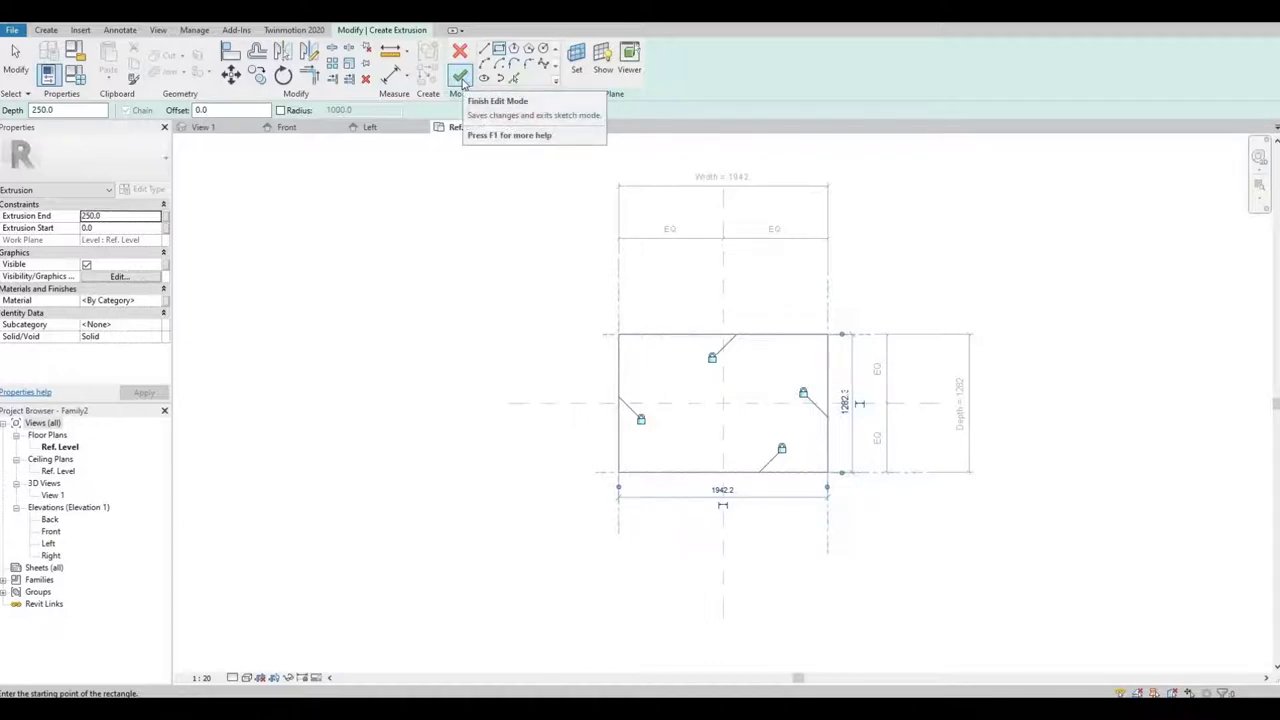
pyautogui.click(460, 79)
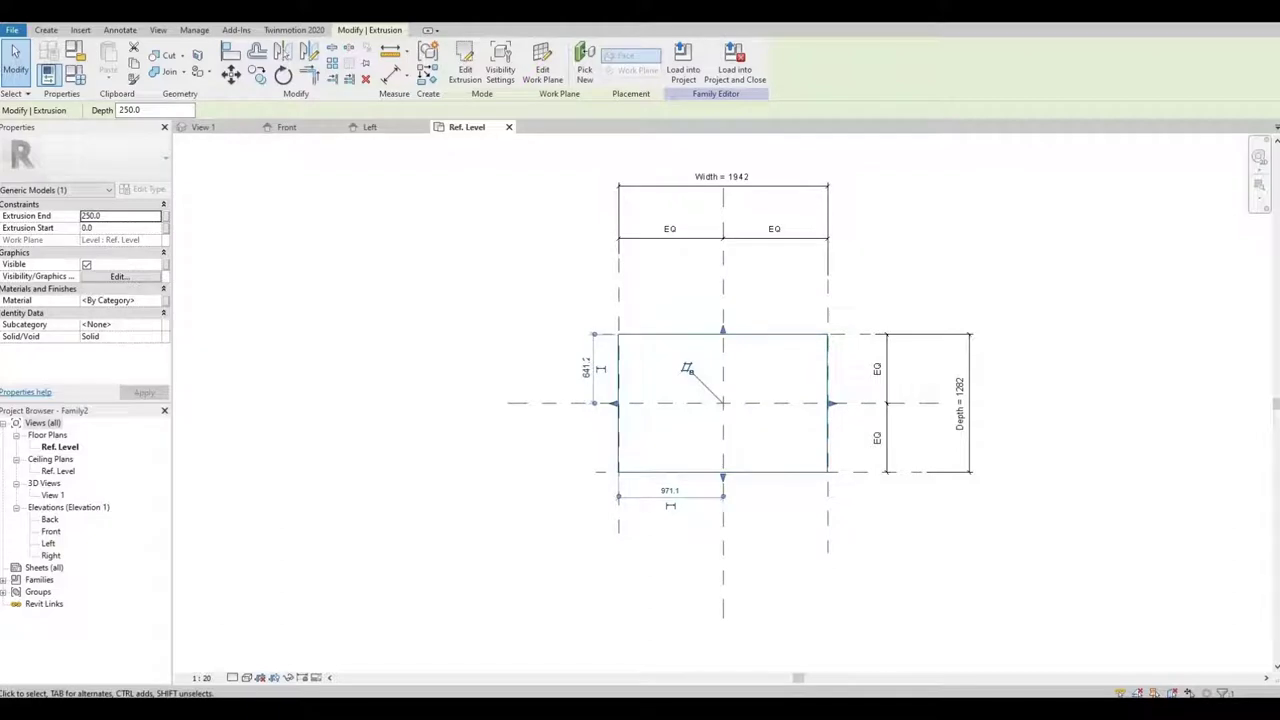
# Show the block in the default 3D view and set the family's Depth to 610 and Width to 455.
pyautogui.click(238, 16)
pyautogui.scroll(-2, 609, 443)
pyautogui.scroll(-1, 605, 466)
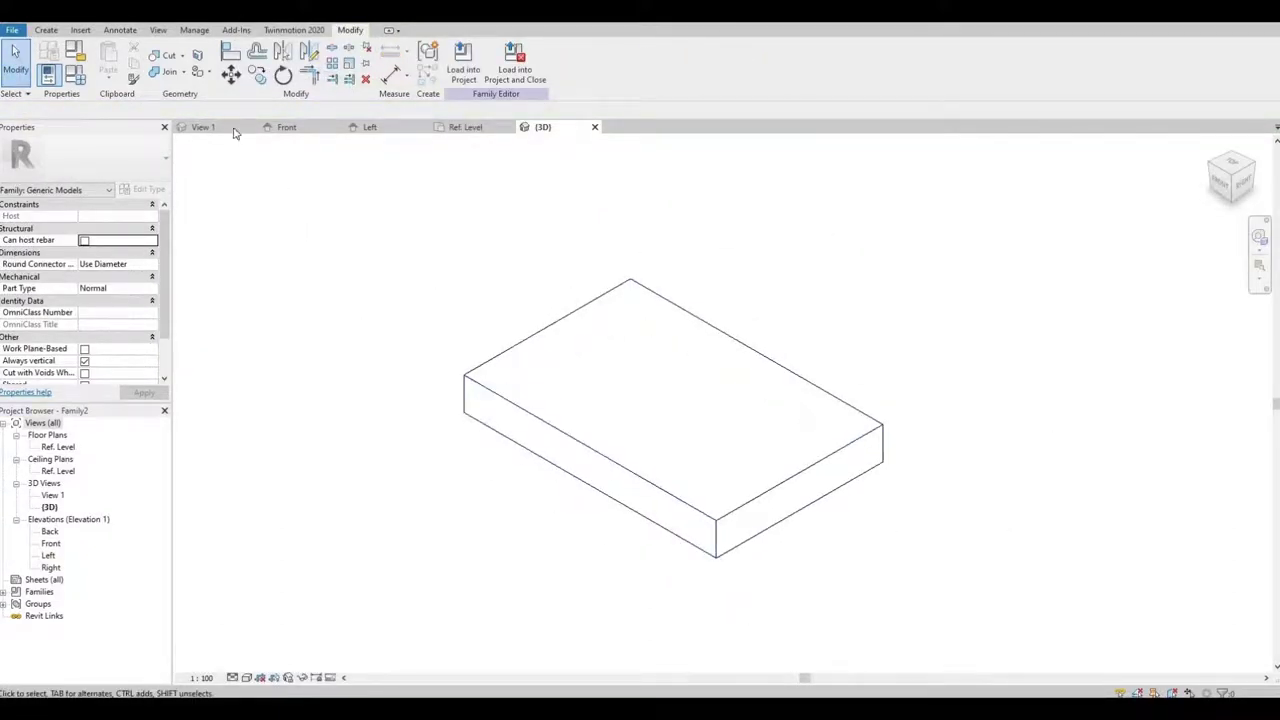
pyautogui.click(76, 78)
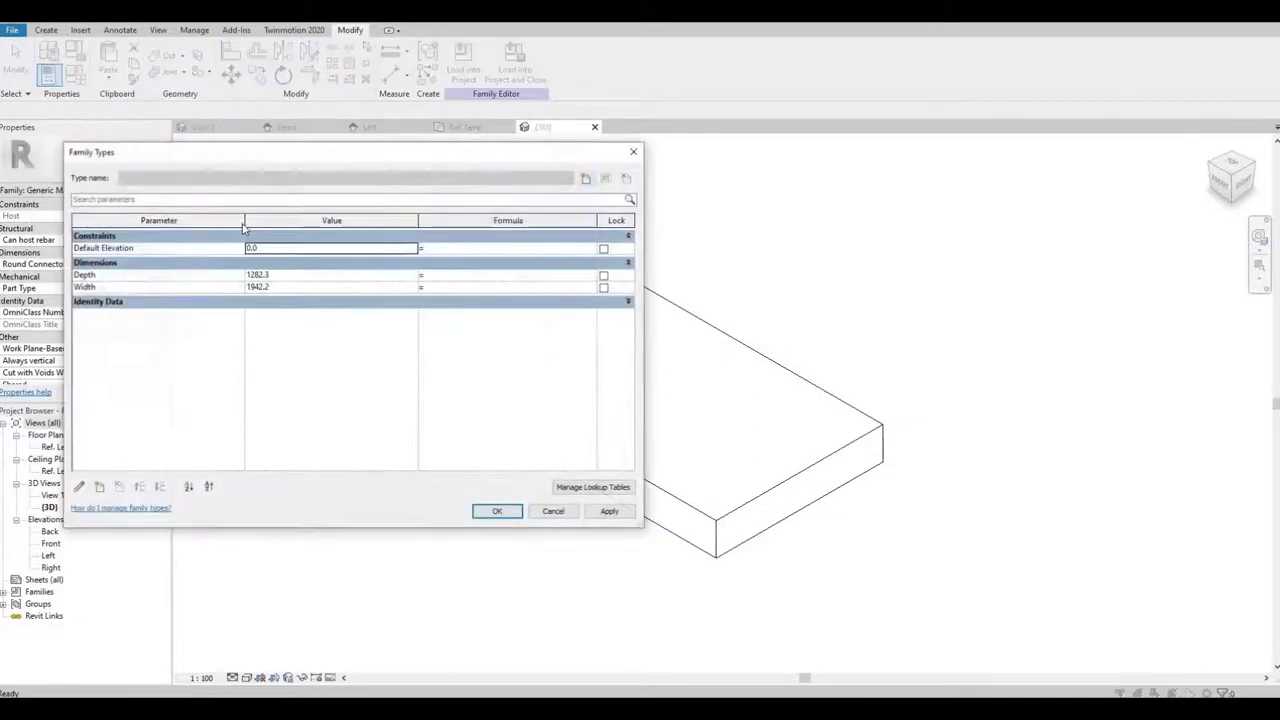
pyautogui.click(293, 275)
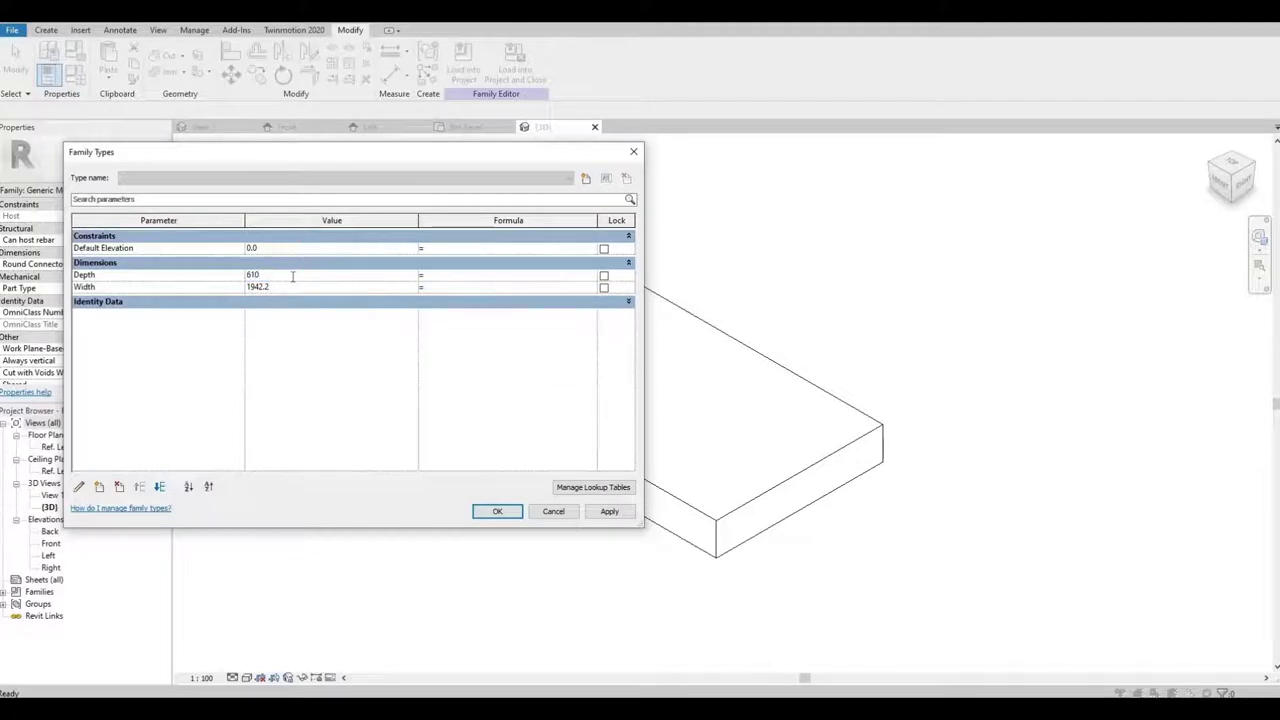
pyautogui.click(289, 287)
pyautogui.write('455')
pyautogui.click(606, 511)
pyautogui.click(497, 511)
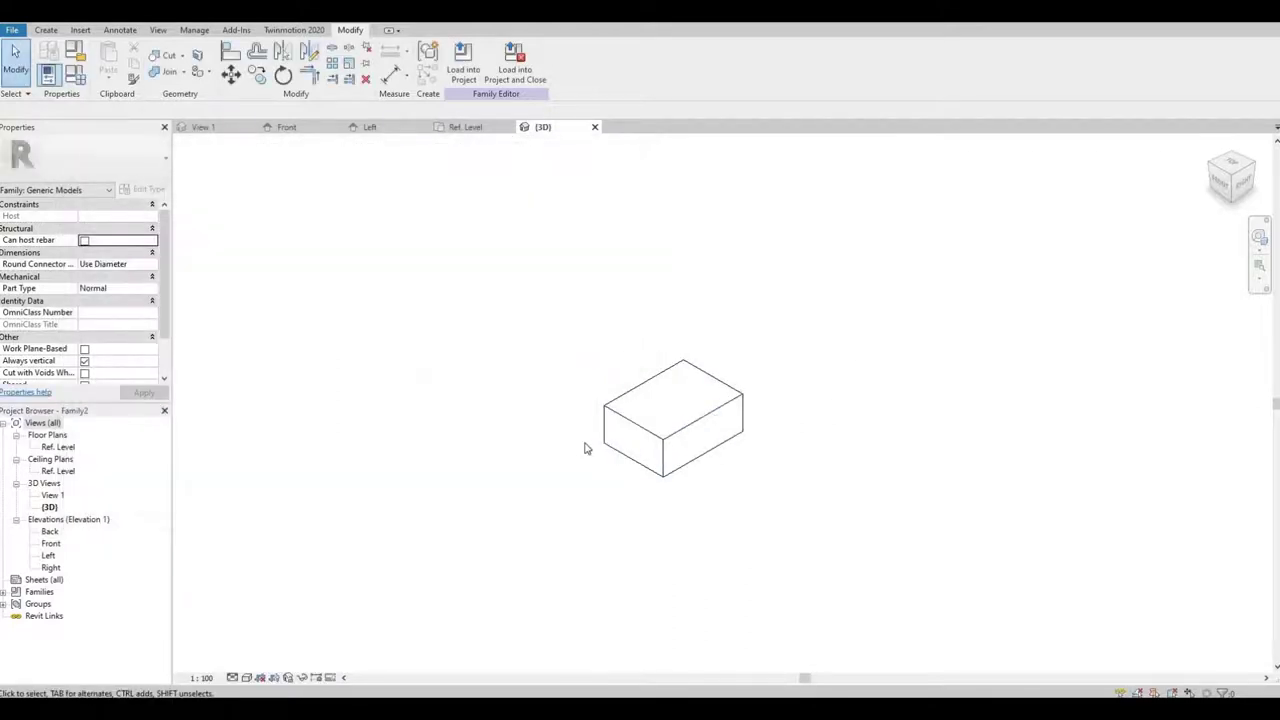
# In the Left elevation, draw a horizontal reference plane about 906 mm above the Ref. Level, crossing the vertical planes.
pyautogui.moveTo(607, 431); pyautogui.dragTo(704, 420, button='middle')
pyautogui.click(66, 448)
pyautogui.doubleClick(48, 556)
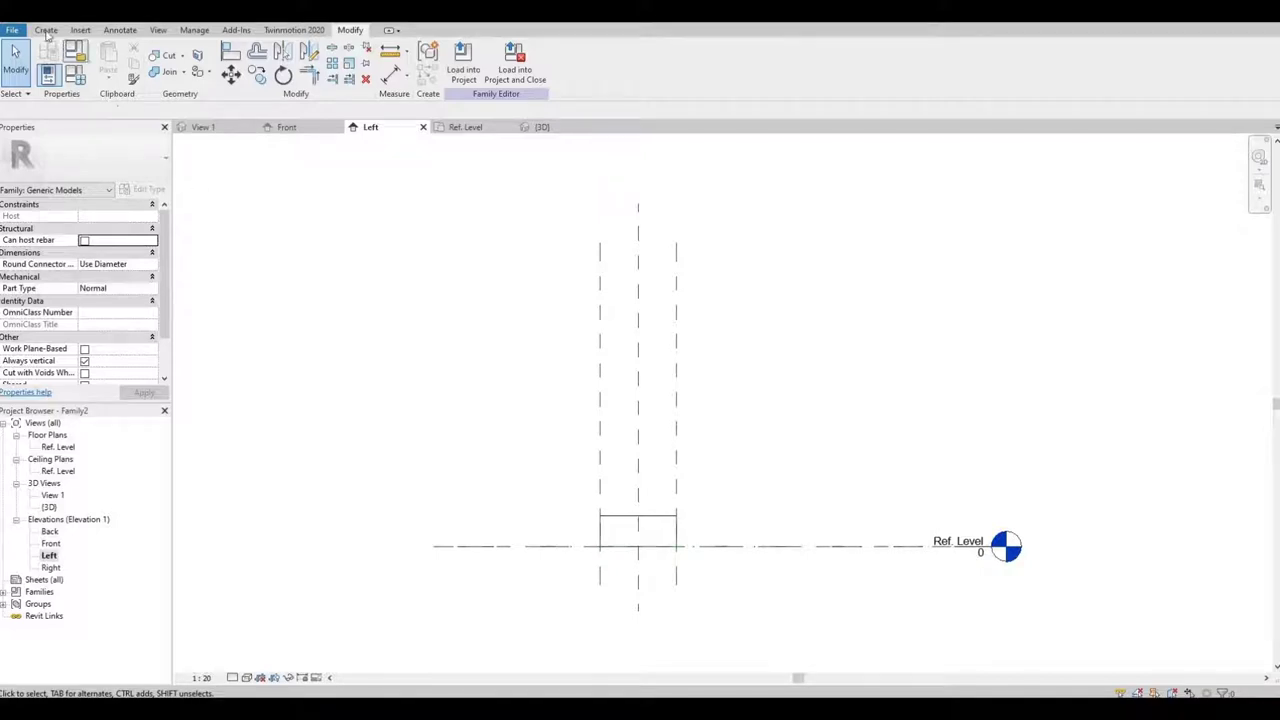
pyautogui.click(46, 30)
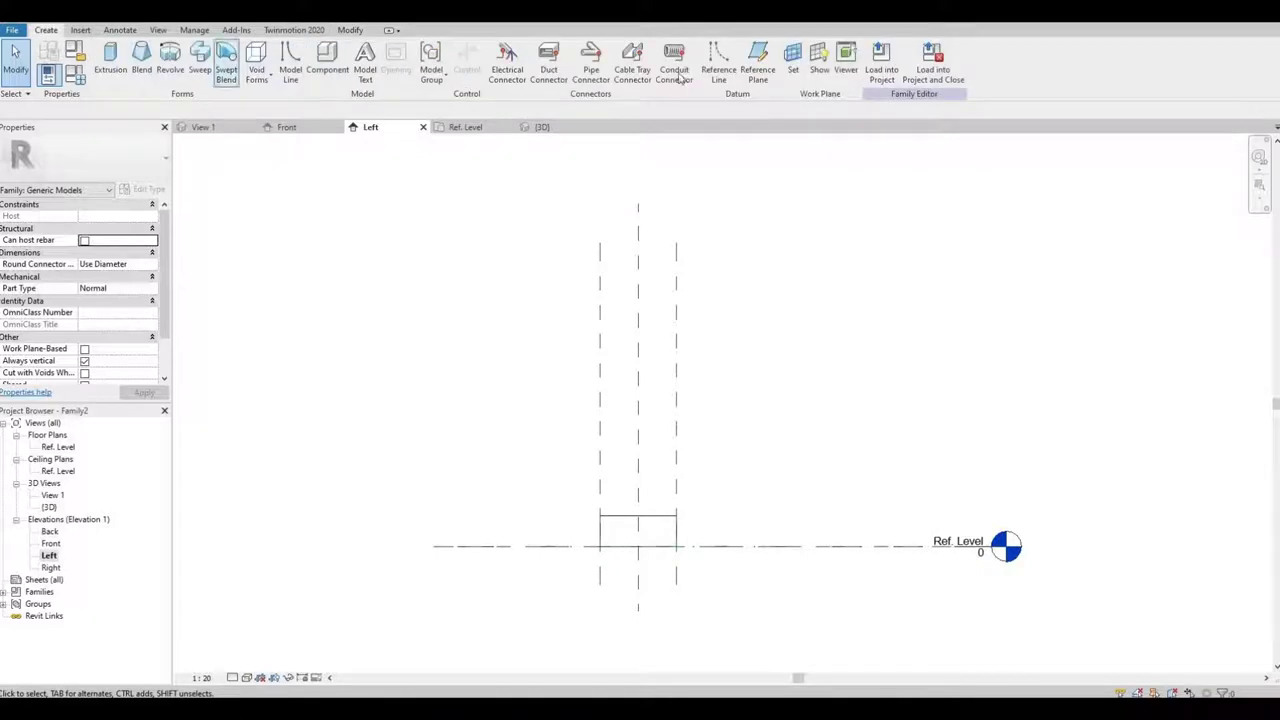
pyautogui.click(758, 78)
pyautogui.click(486, 435)
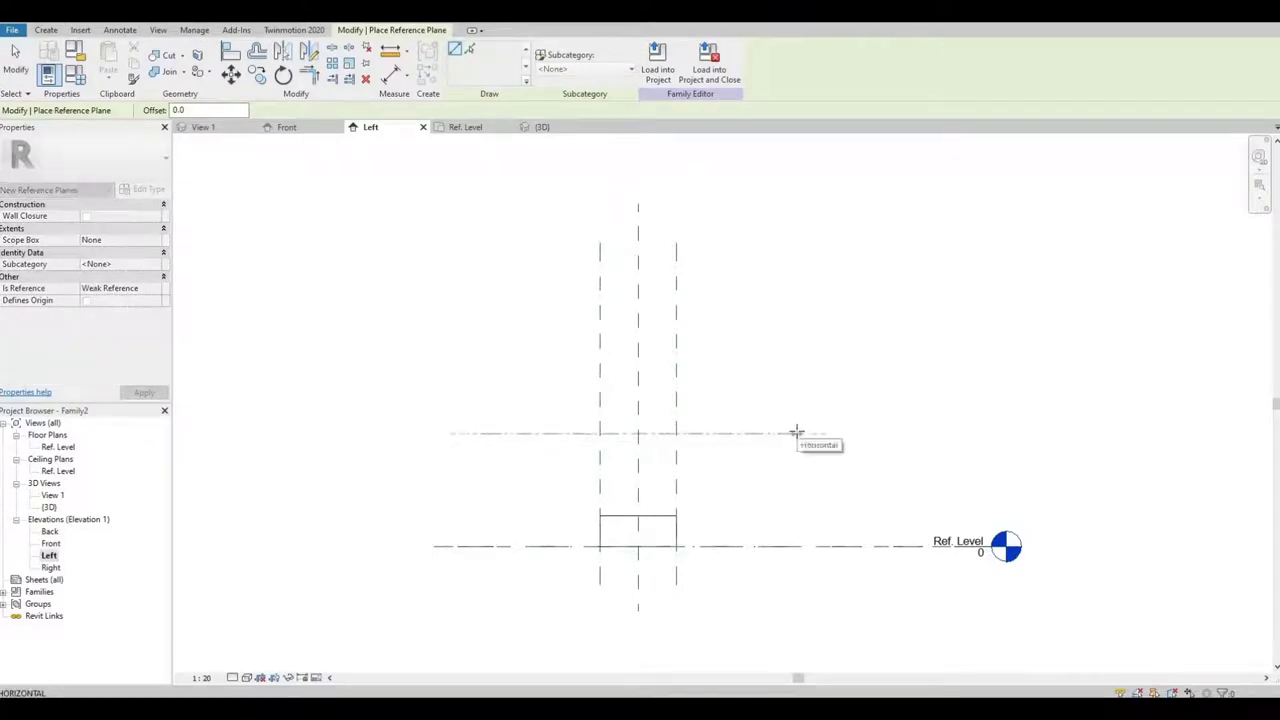
pyautogui.click(797, 433)
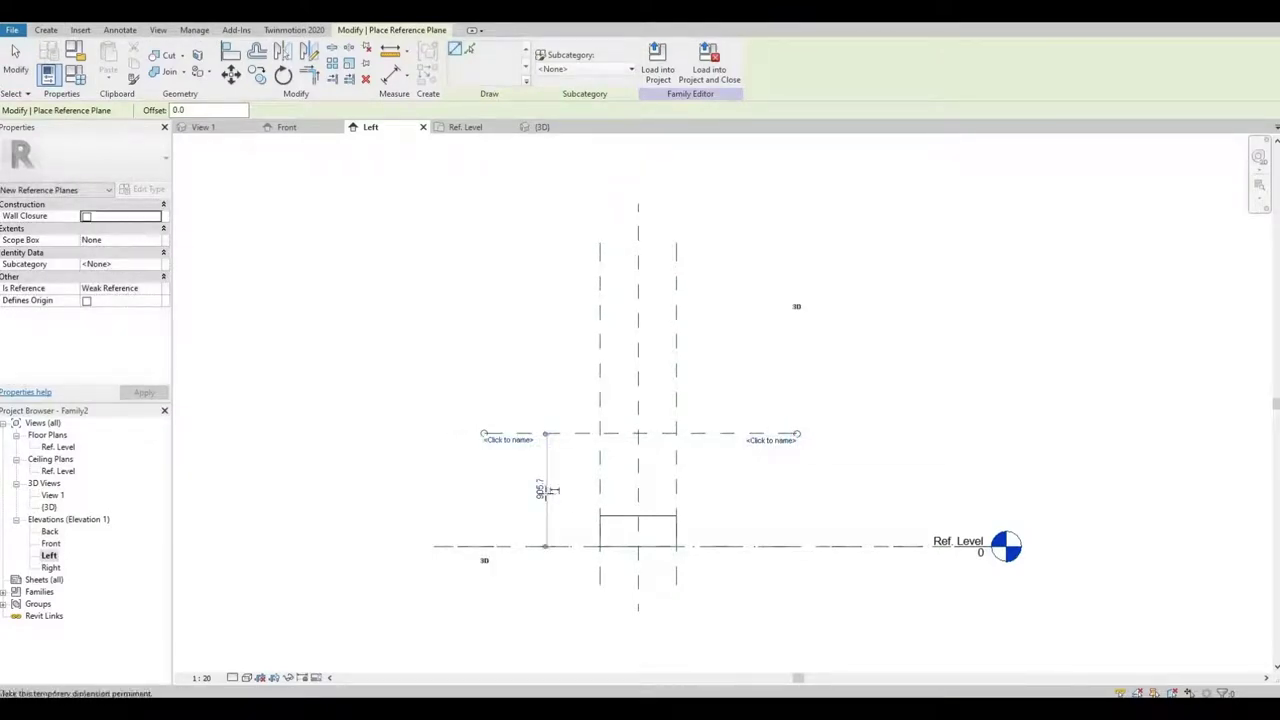
pyautogui.press('Escape')
# Add an aligned dimension between the Ref. Level and the new horizontal reference plane, left of the block.
pyautogui.click(389, 76)
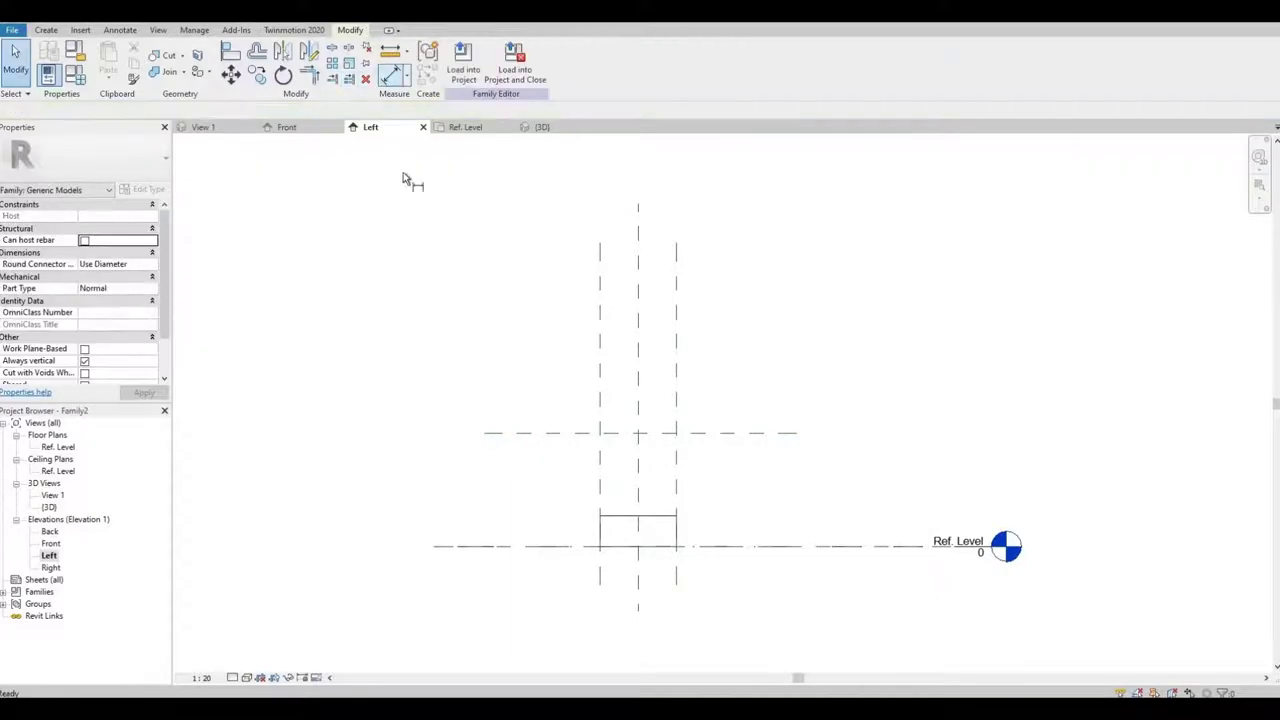
pyautogui.click(514, 547)
pyautogui.click(541, 433)
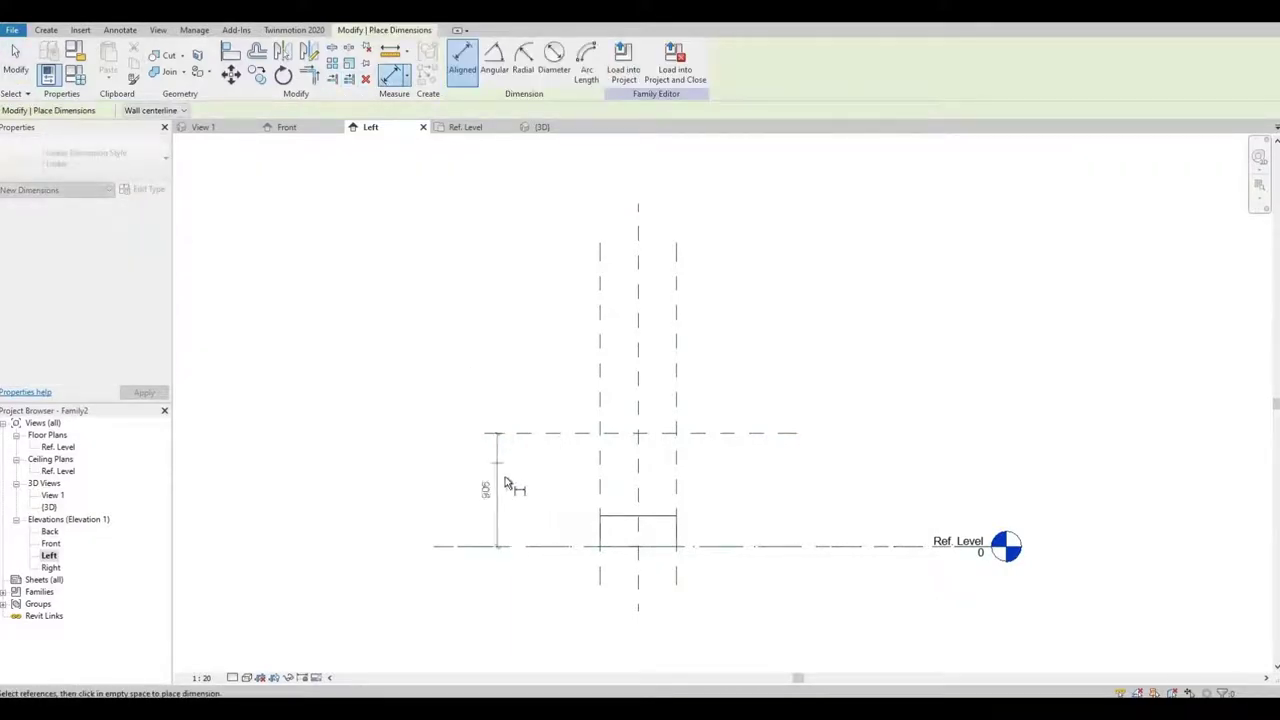
pyautogui.click(504, 487)
pyautogui.press('Escape')
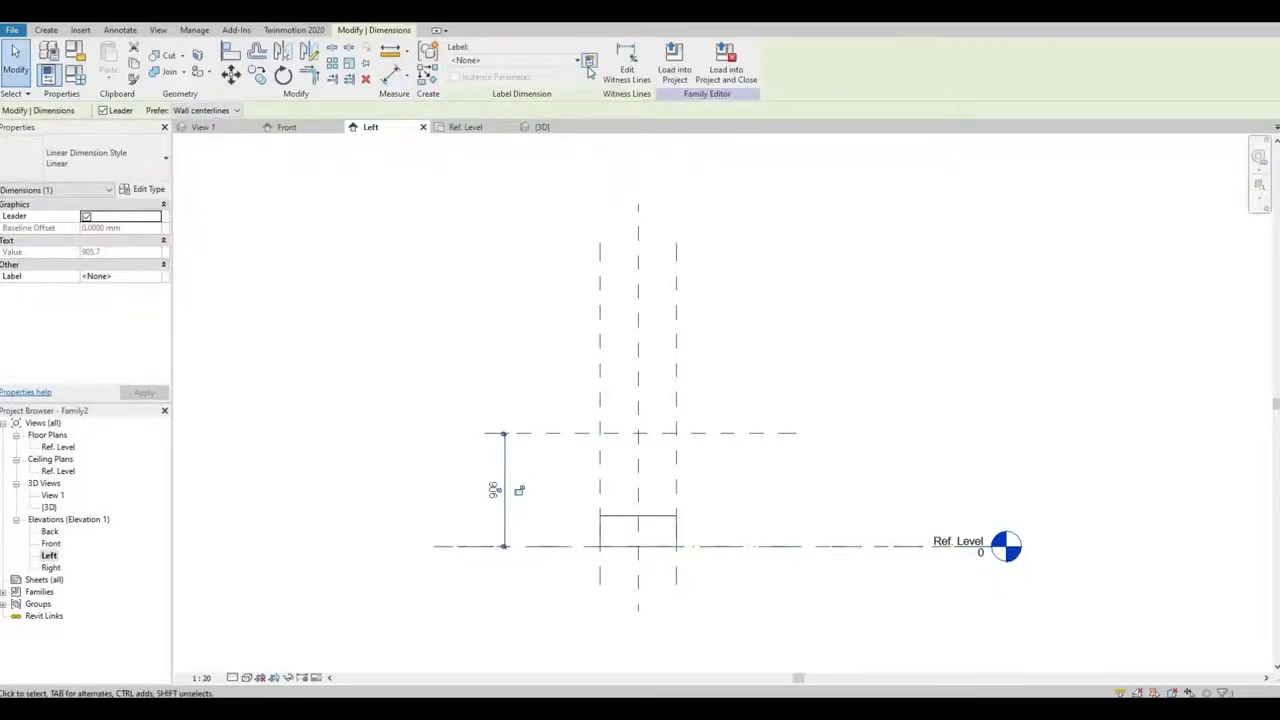
# Label the vertical dimension with a new family type parameter named Height, grouped under Dimensions.
pyautogui.click(589, 62)
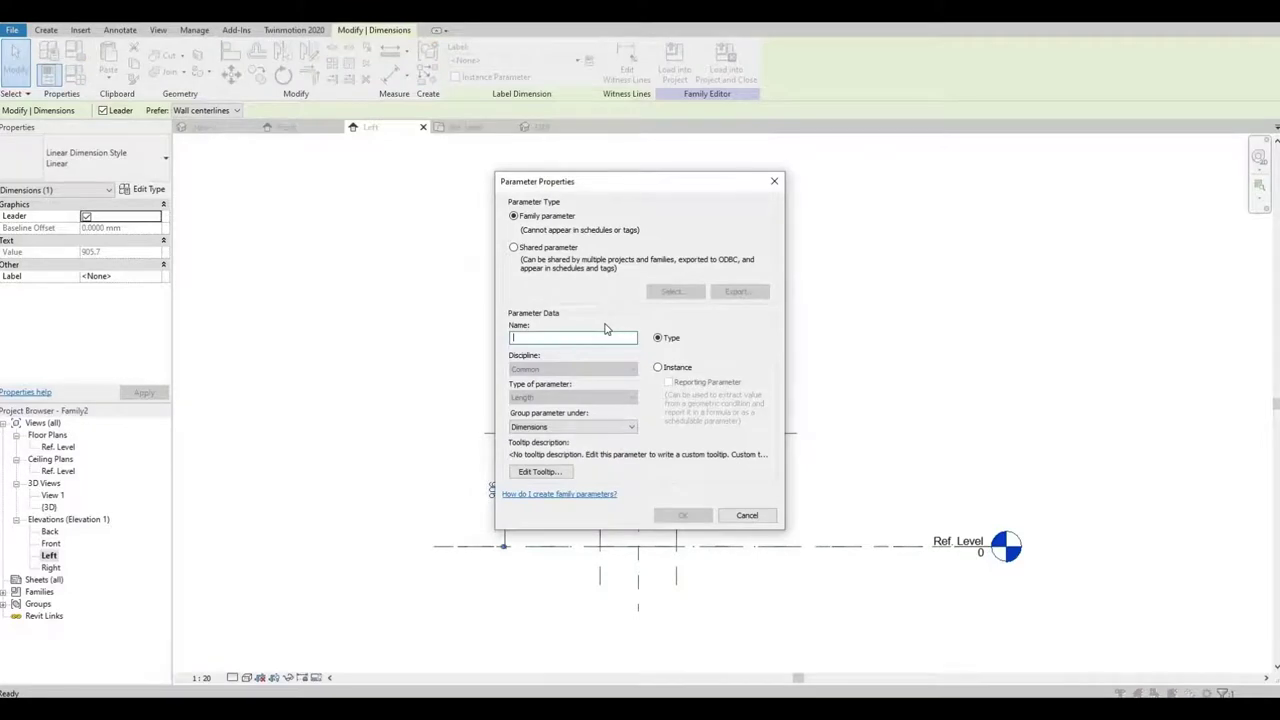
pyautogui.write('Height')
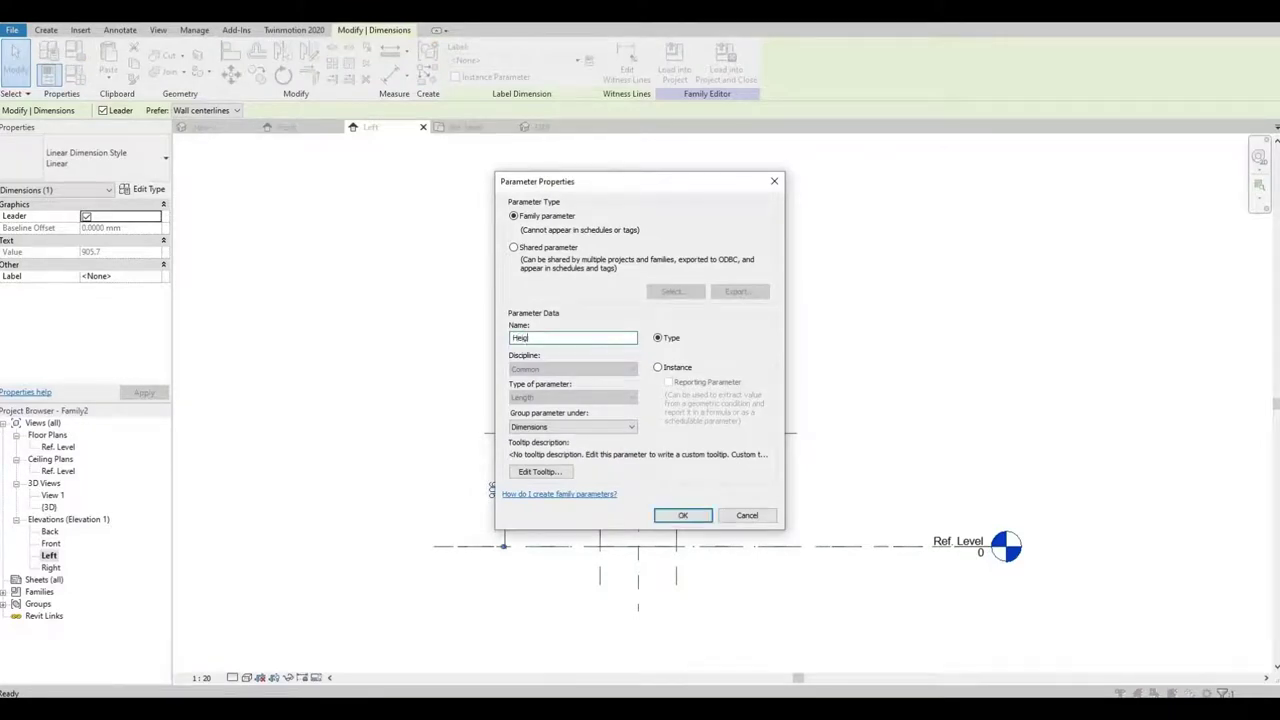
pyautogui.click(681, 516)
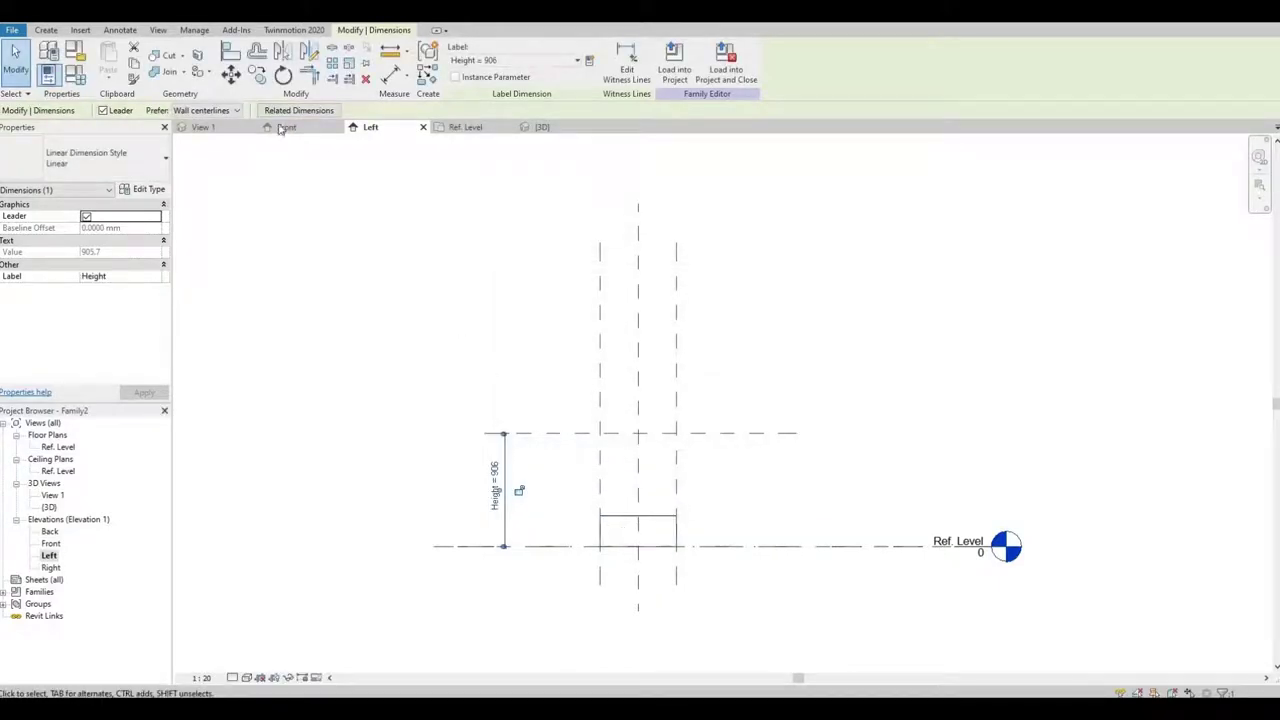
# Align the block's top edge to the horizontal reference plane above it and lock the alignment.
pyautogui.click(231, 55)
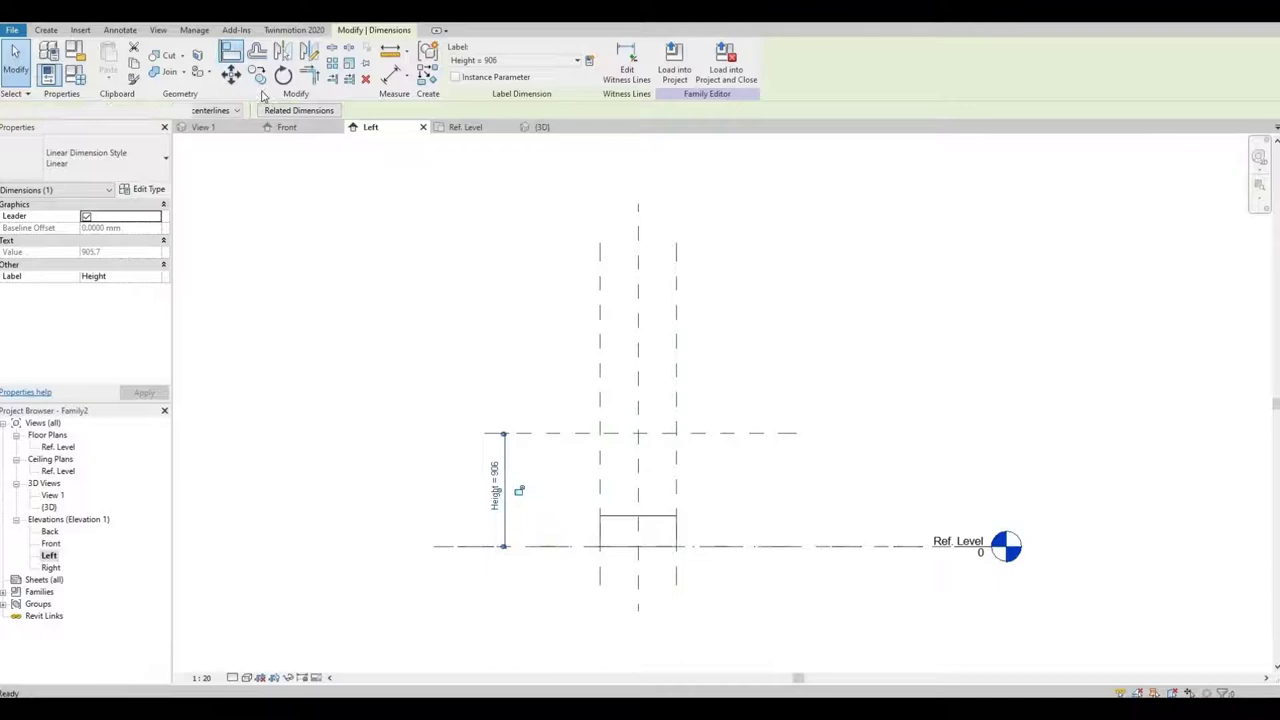
pyautogui.click(576, 436)
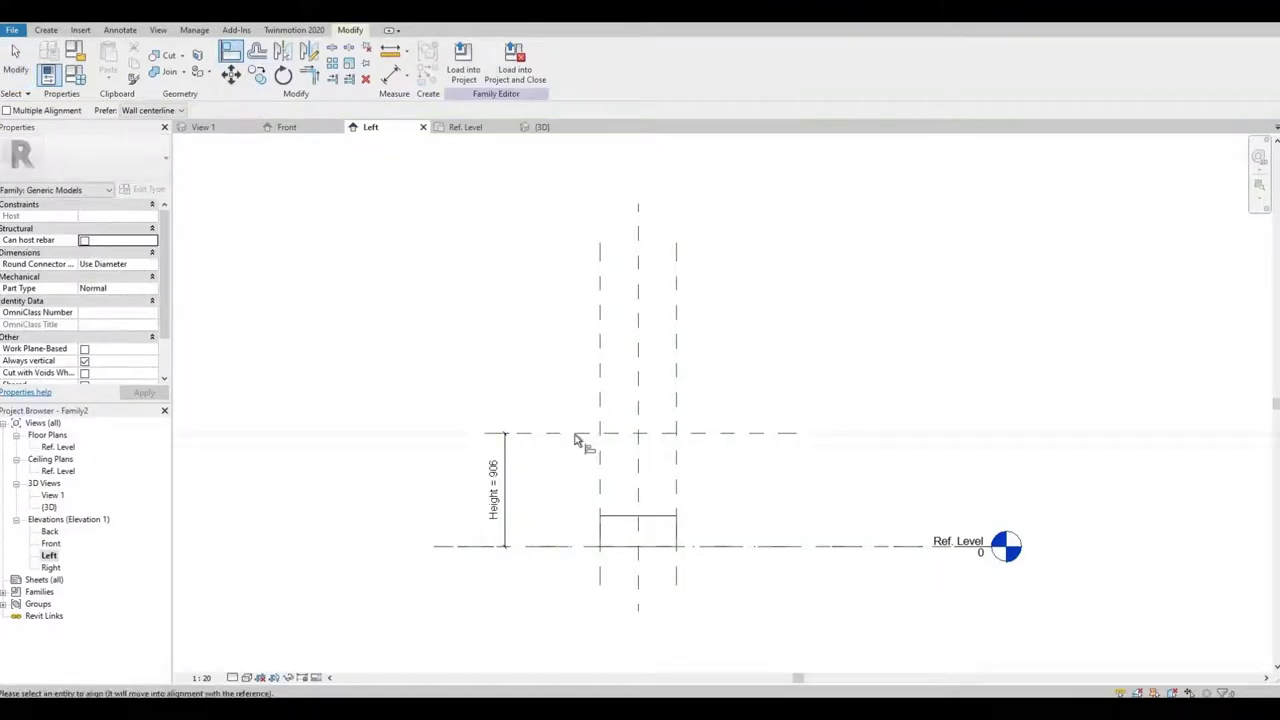
pyautogui.click(621, 518)
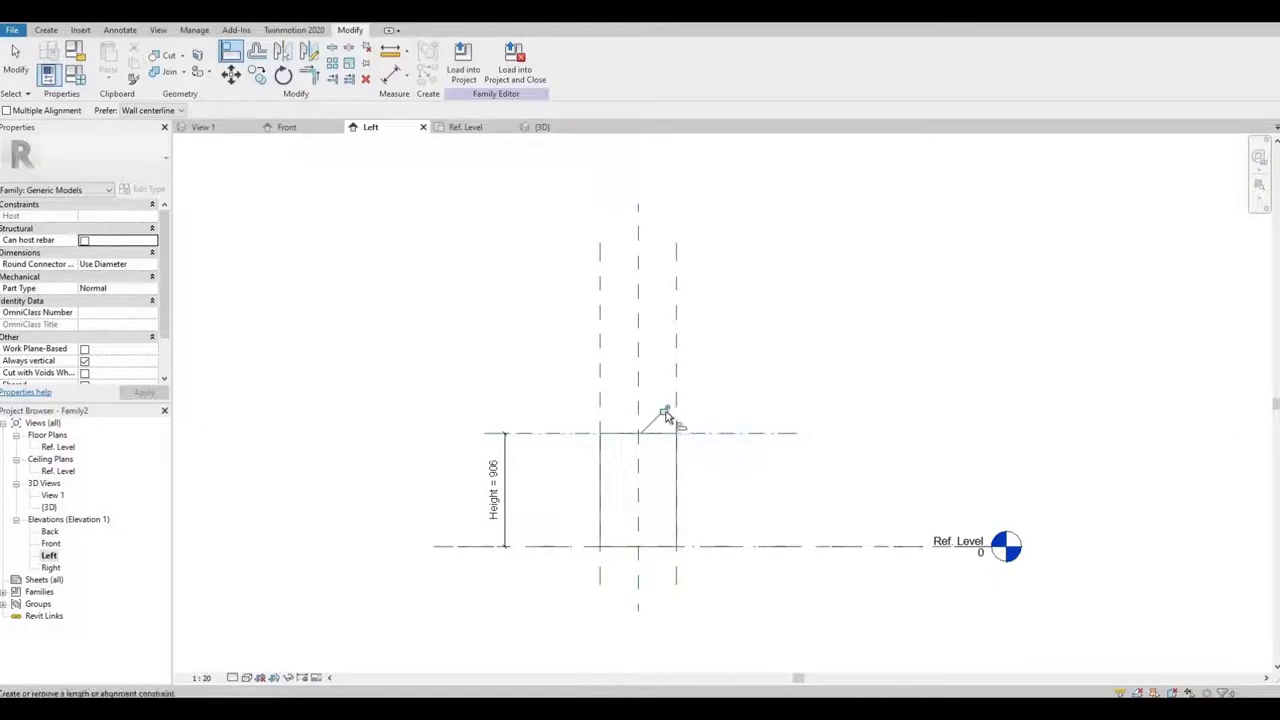
pyautogui.click(560, 485)
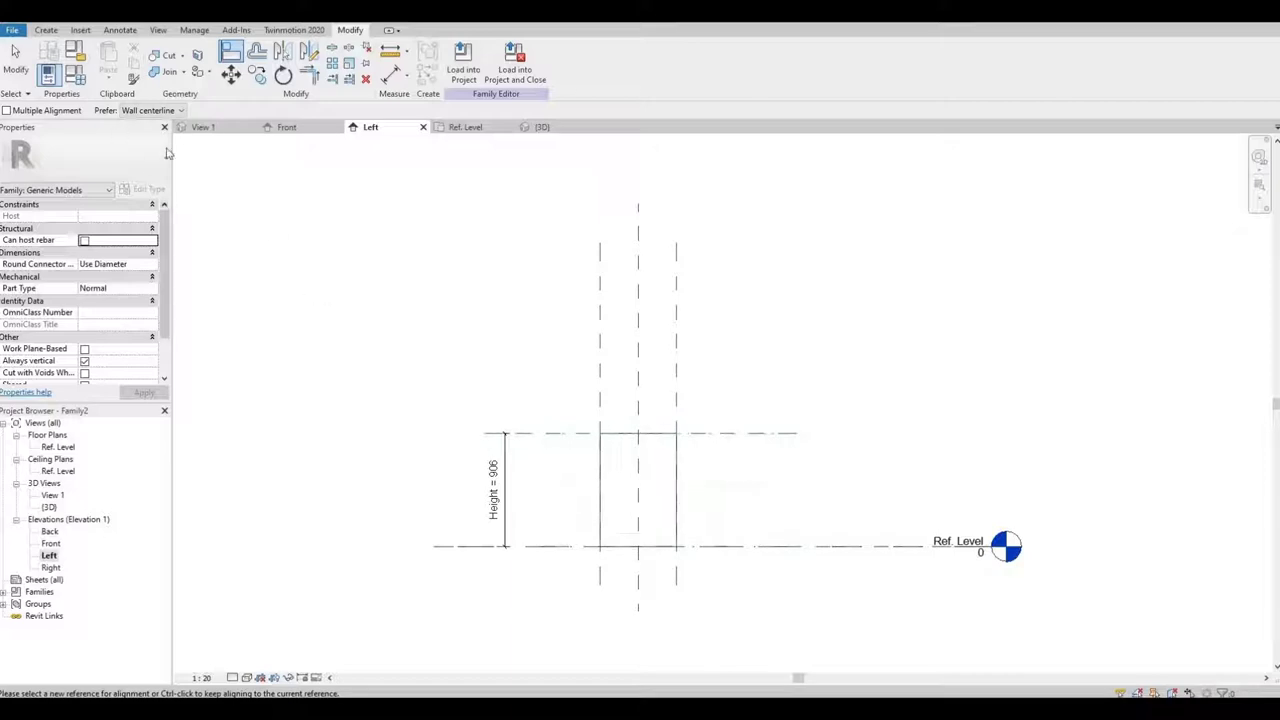
pyautogui.press('Escape')
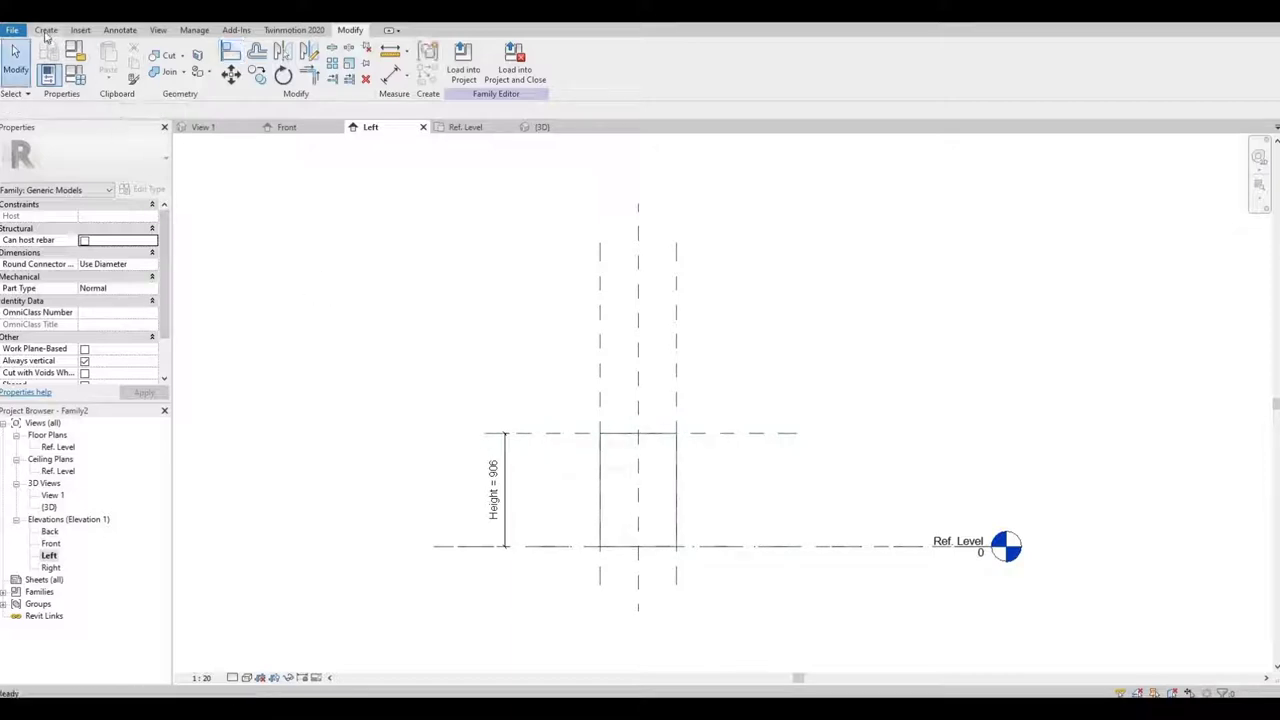
# Start a void extrusion and sketch a rectangle about 140 by 140 mm inside the block's lower-right corner.
pyautogui.click(46, 29)
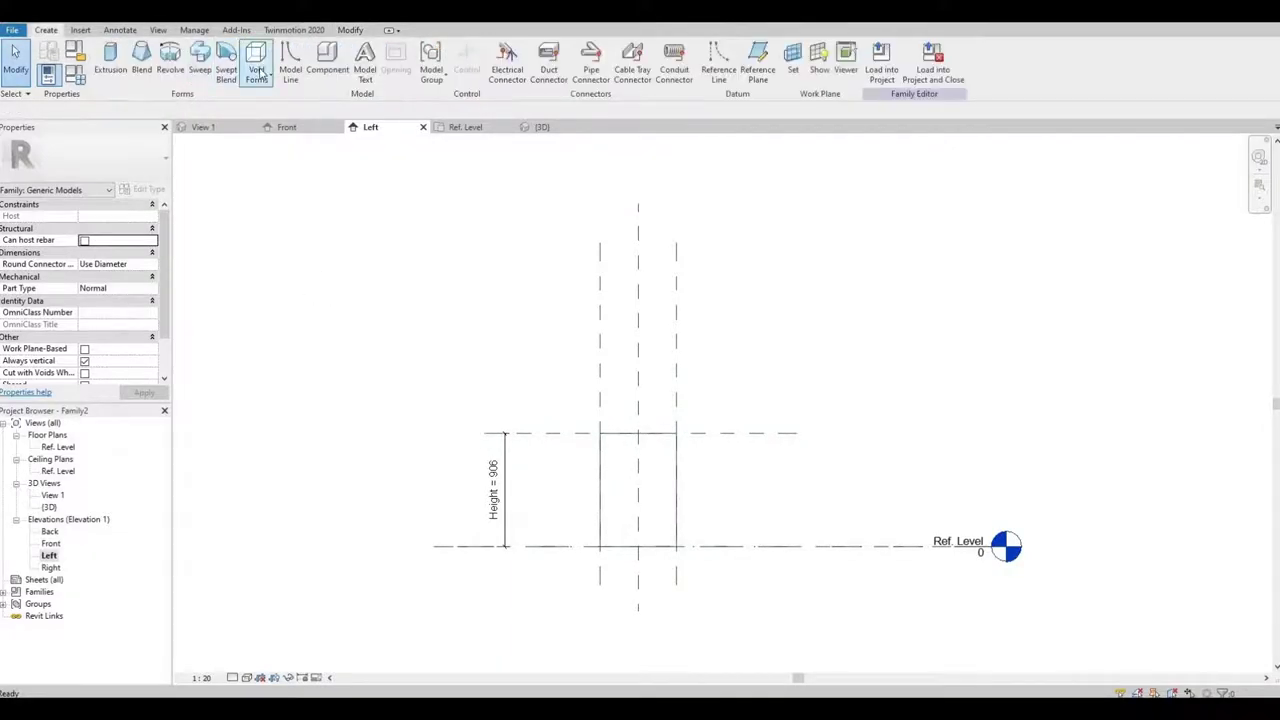
pyautogui.click(256, 74)
pyautogui.click(280, 101)
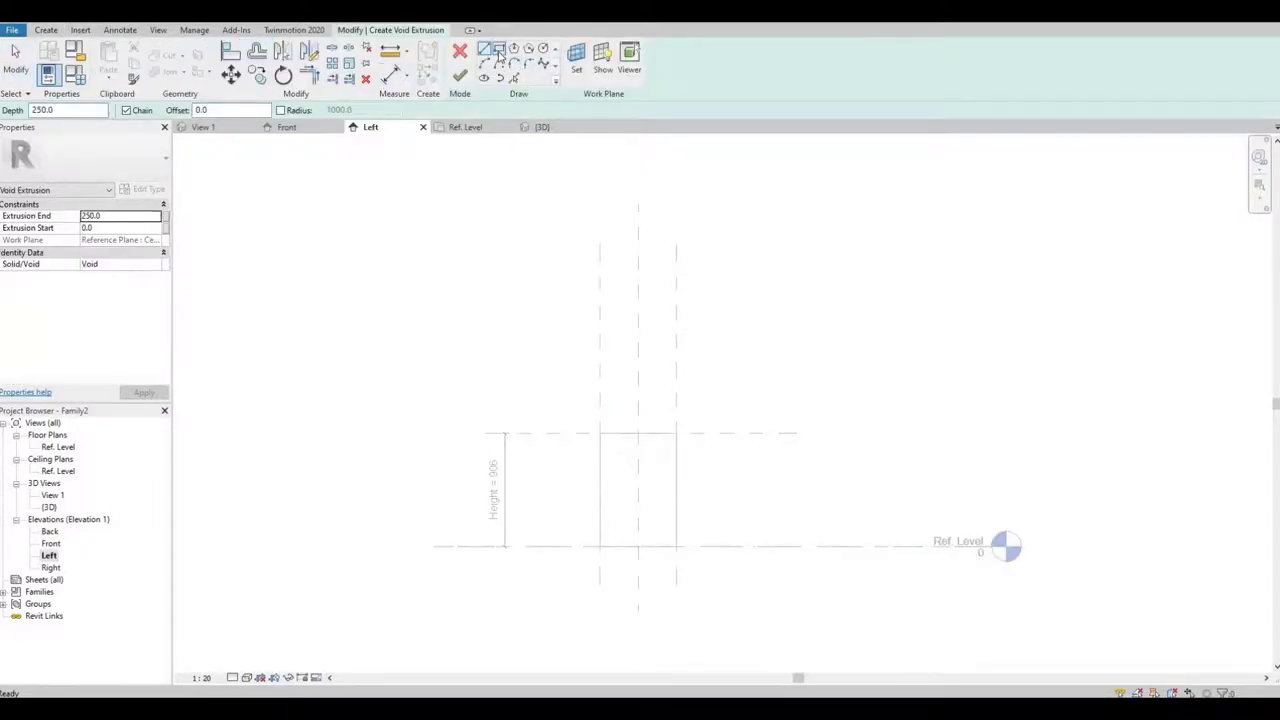
pyautogui.click(498, 50)
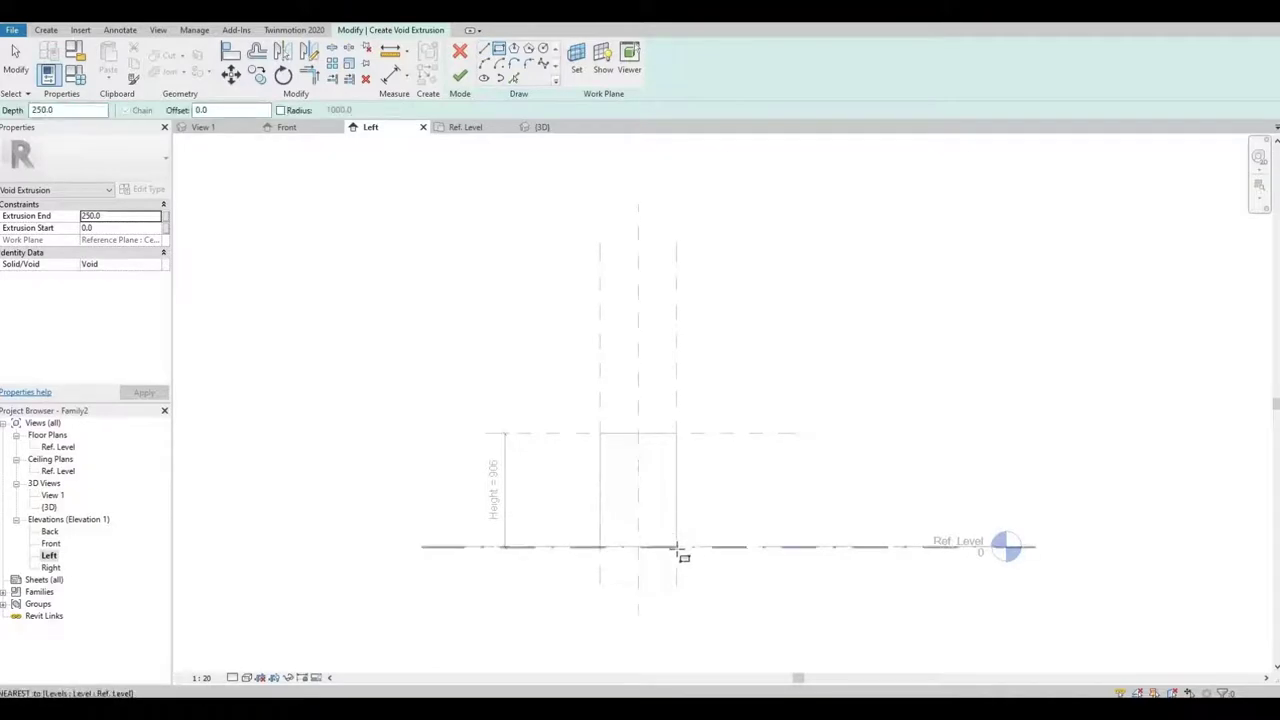
pyautogui.scroll(3, 668, 550)
pyautogui.scroll(2, 655, 543)
pyautogui.click(651, 540)
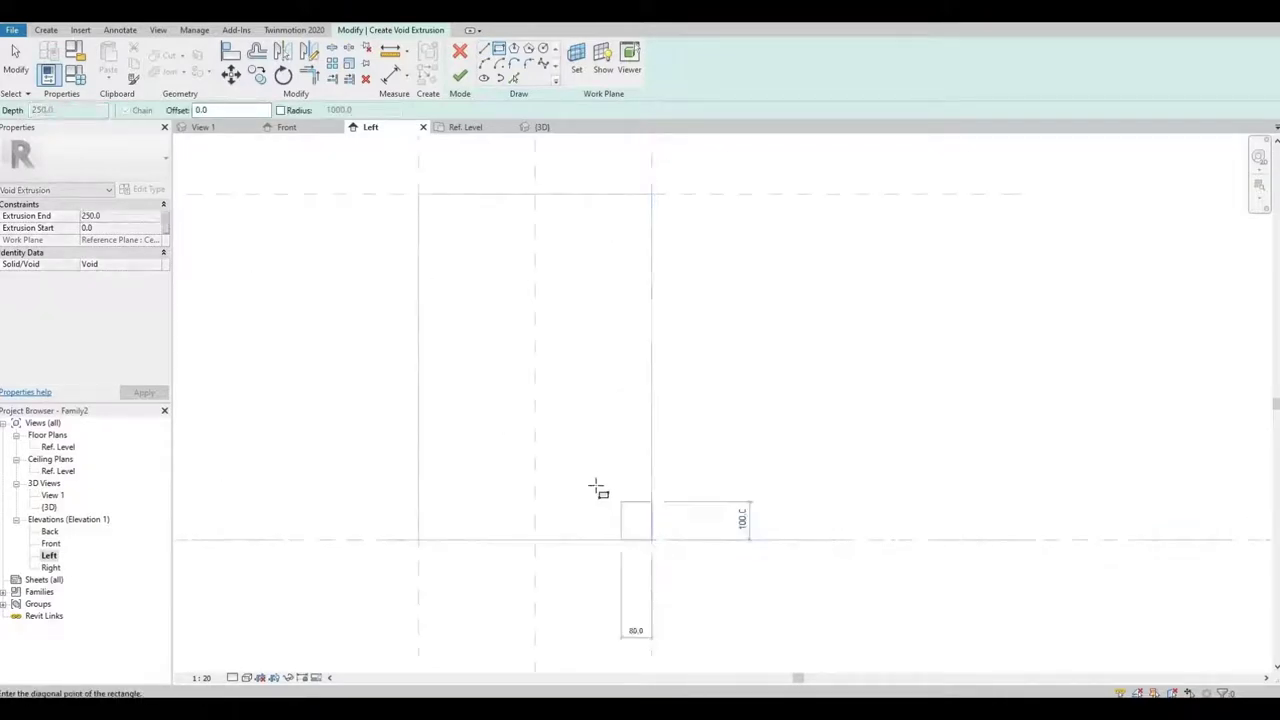
pyautogui.click(598, 487)
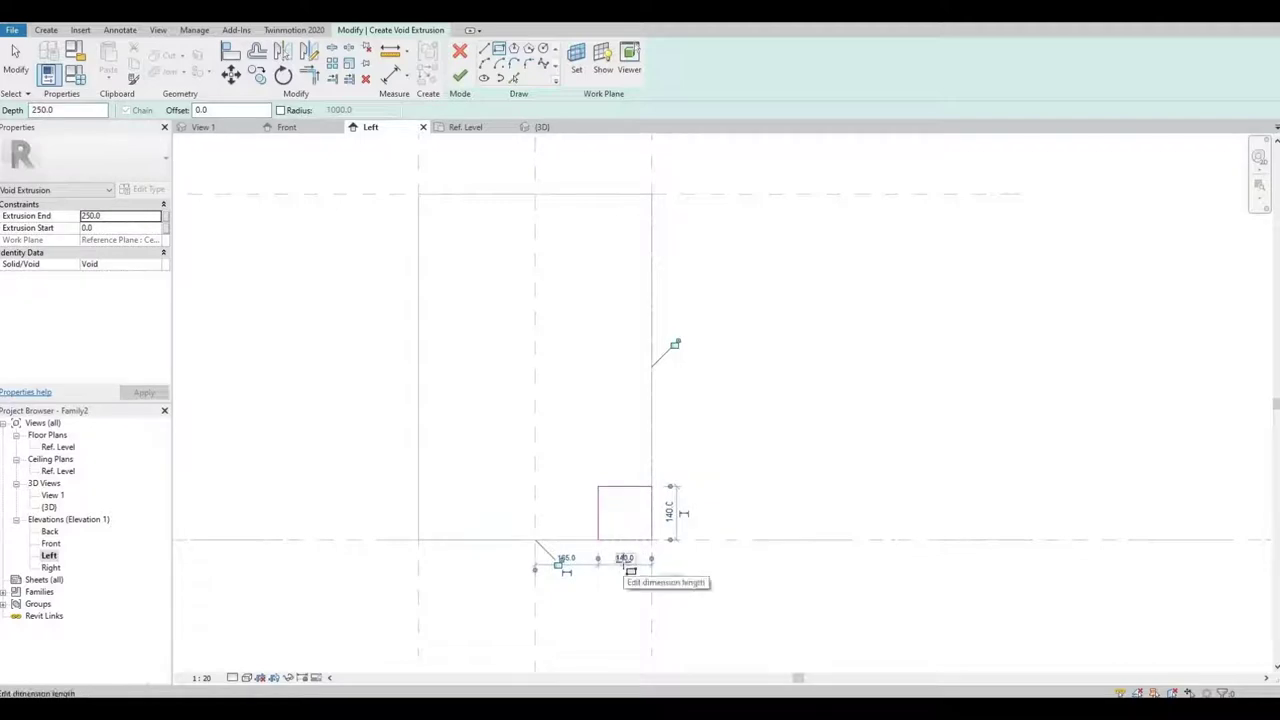
# Set the void rectangle's horizontal width to 75 mm.
pyautogui.click(624, 559)
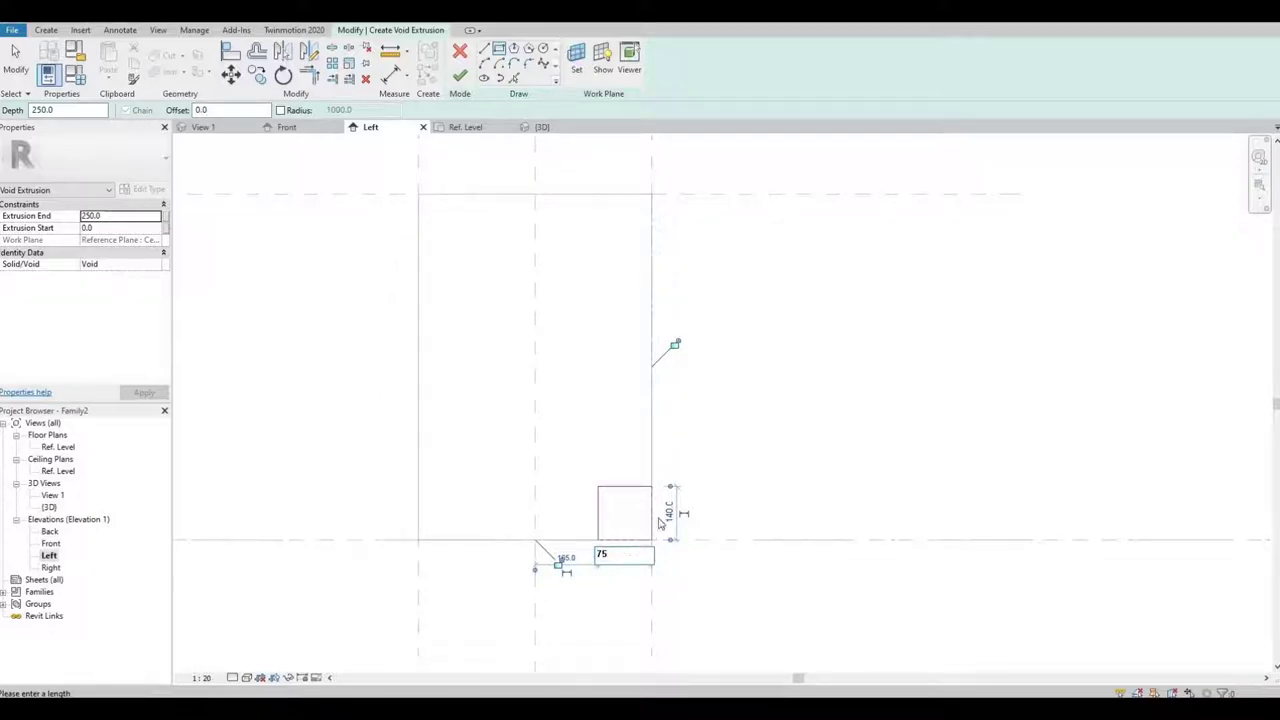
pyautogui.write('75')
pyautogui.press('Return')
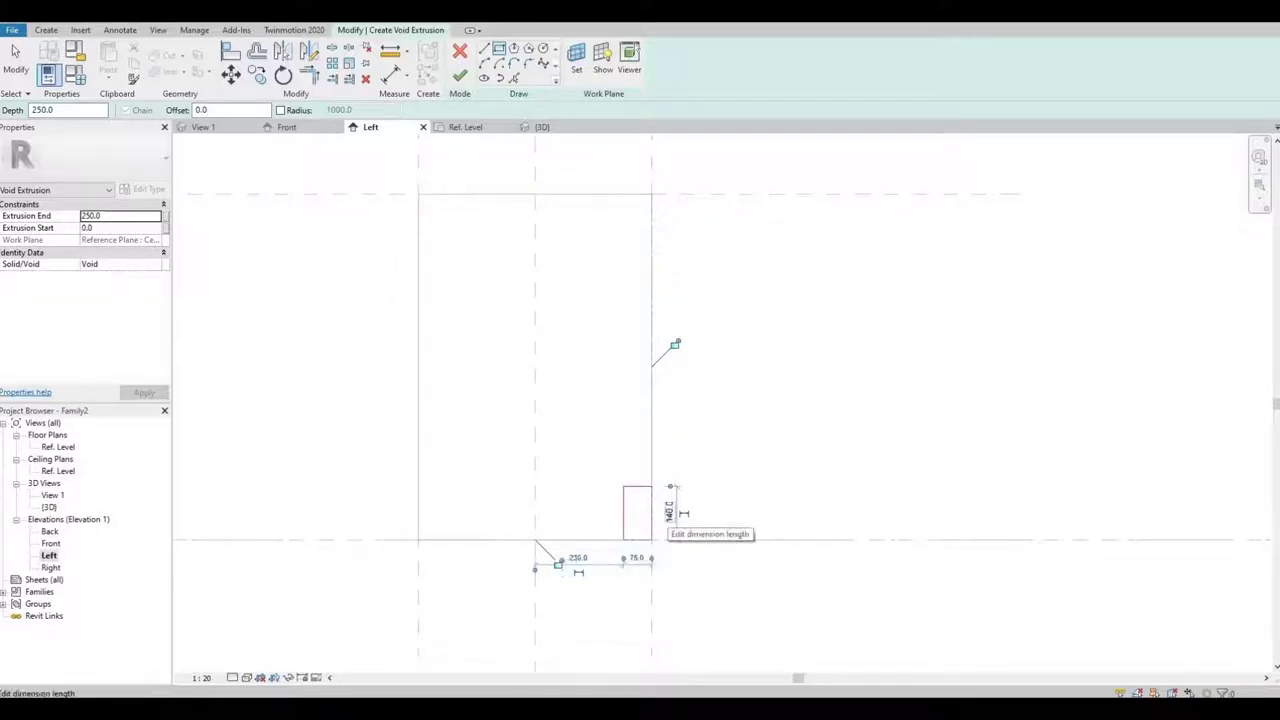
# Set the void rectangle's vertical height to 85 mm.
pyautogui.click(669, 513)
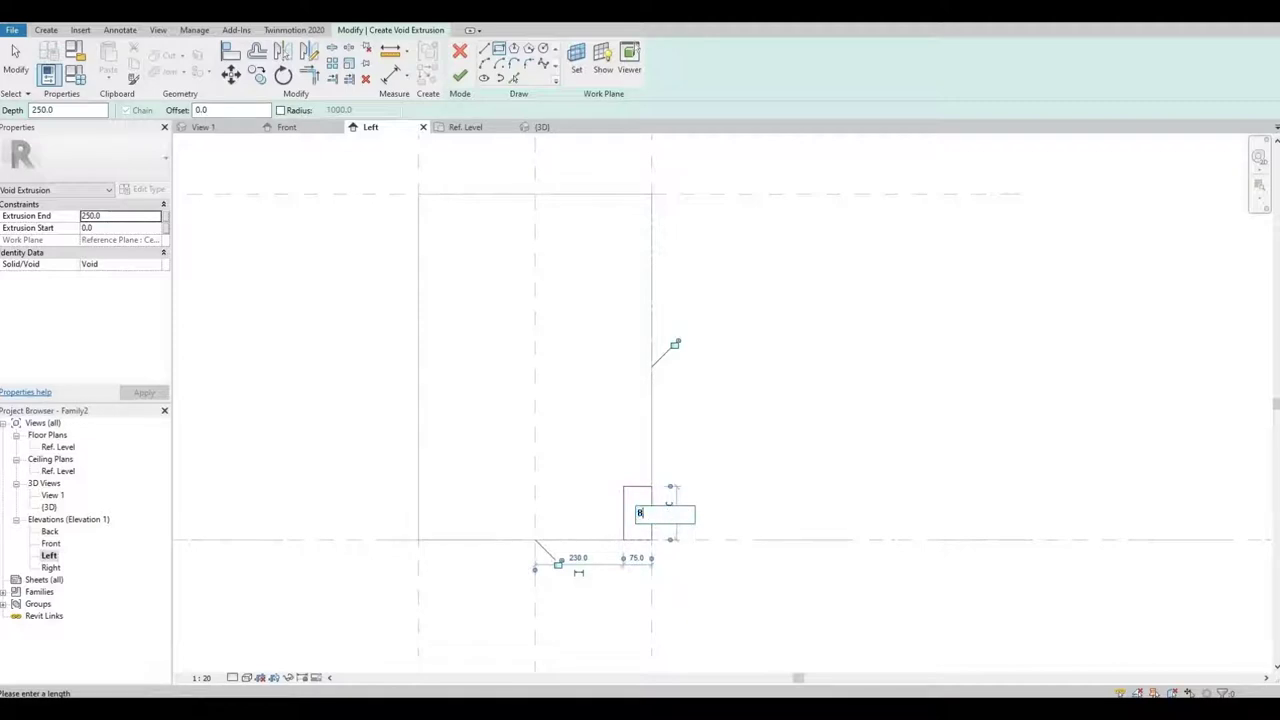
pyautogui.write('85')
pyautogui.press('Return')
pyautogui.press('Escape')
pyautogui.press('Escape')
# Move the void rectangle down 55 mm onto the block's lower-right corner and finish the void extrusion.
pyautogui.moveTo(578, 455); pyautogui.dragTo(672, 540)
pyautogui.press('m')
pyautogui.press('v')
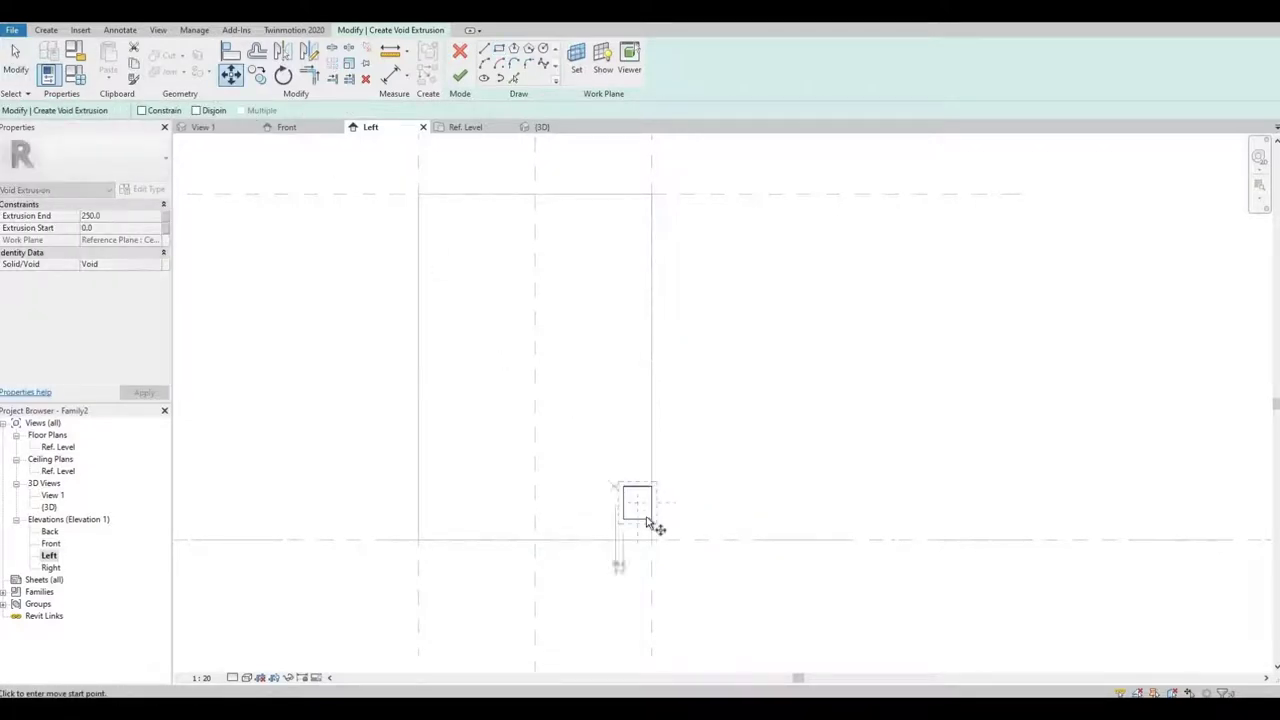
pyautogui.click(652, 519)
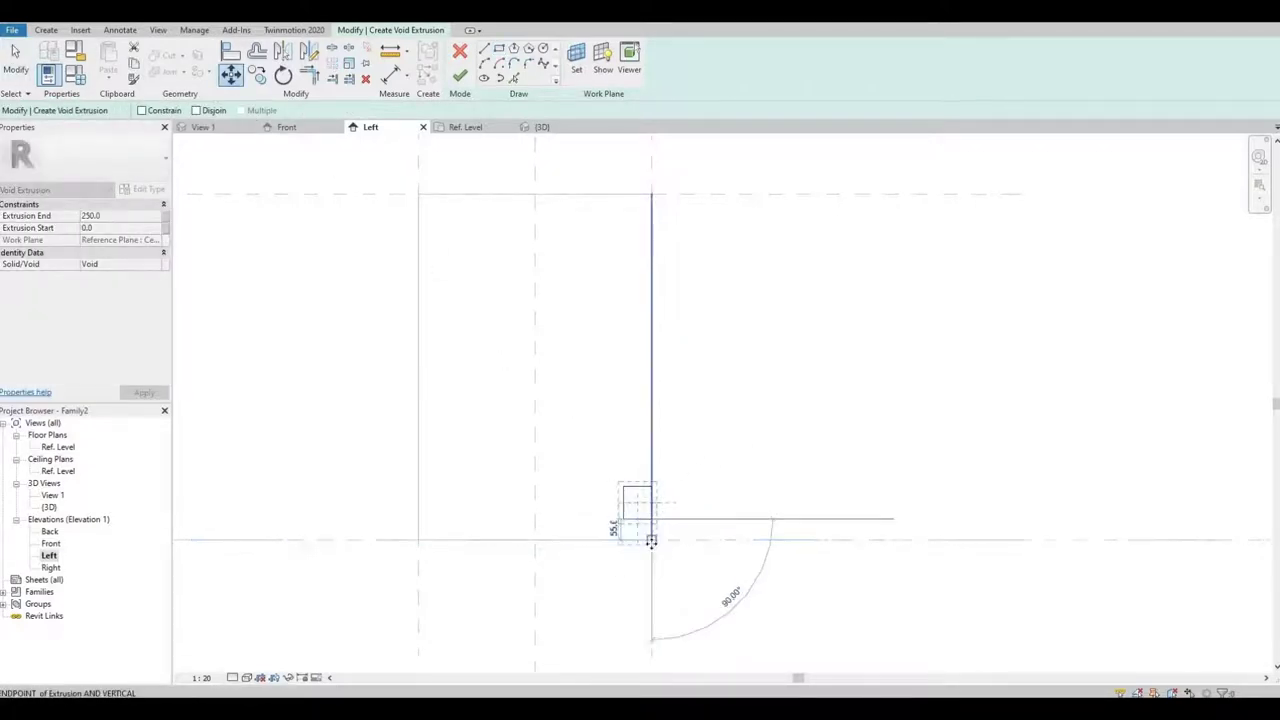
pyautogui.click(652, 540)
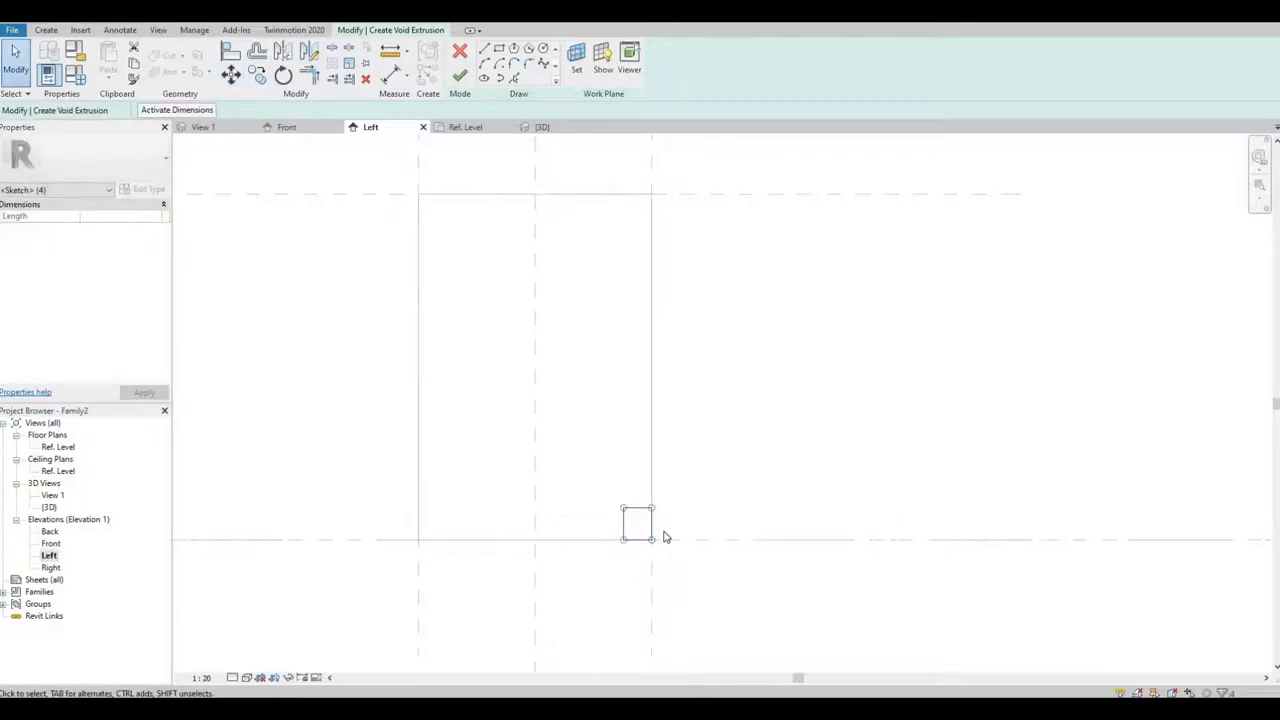
pyautogui.press('Escape')
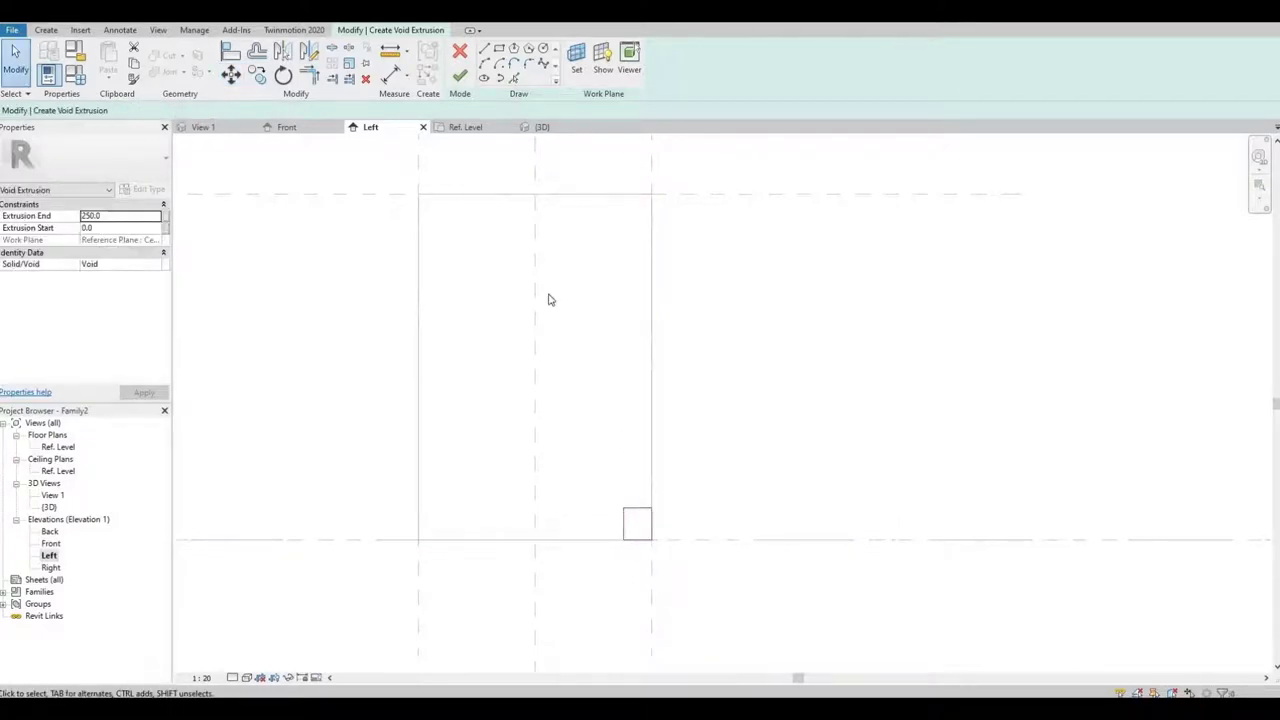
pyautogui.click(459, 80)
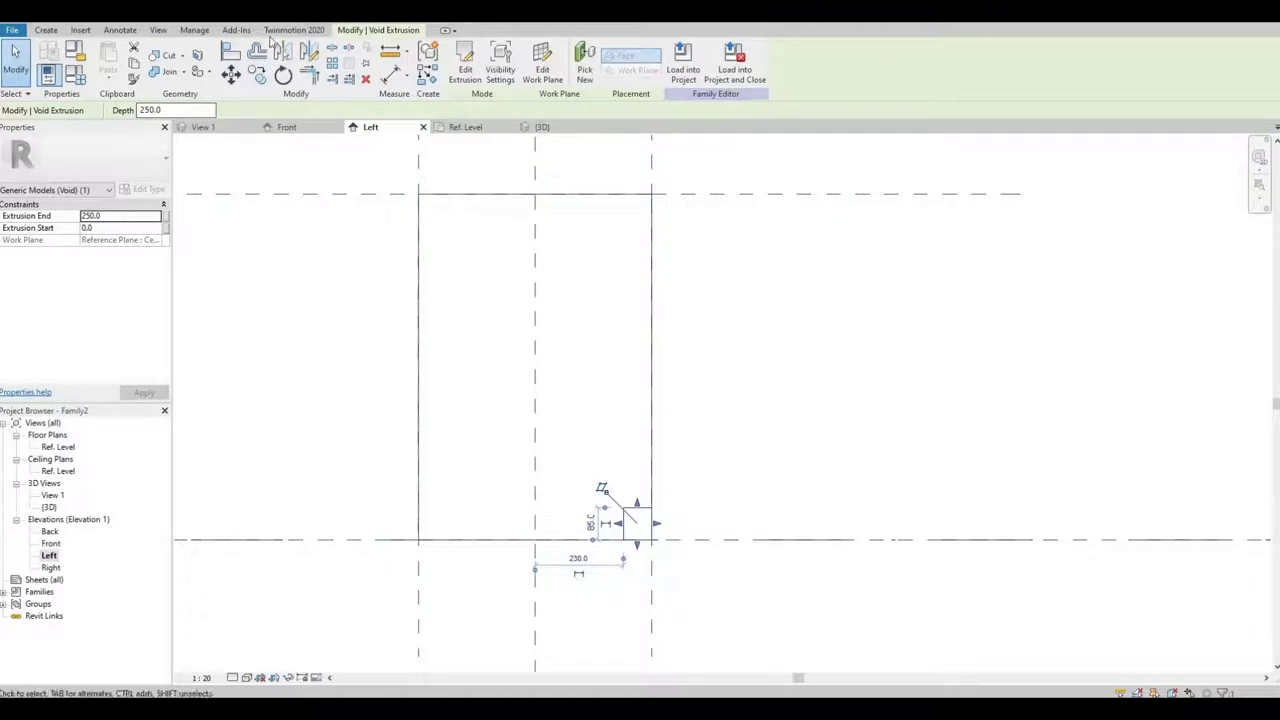
# In the 3D view, stretch both ends of the corner void almost to the block's side faces.
pyautogui.click(266, 14)
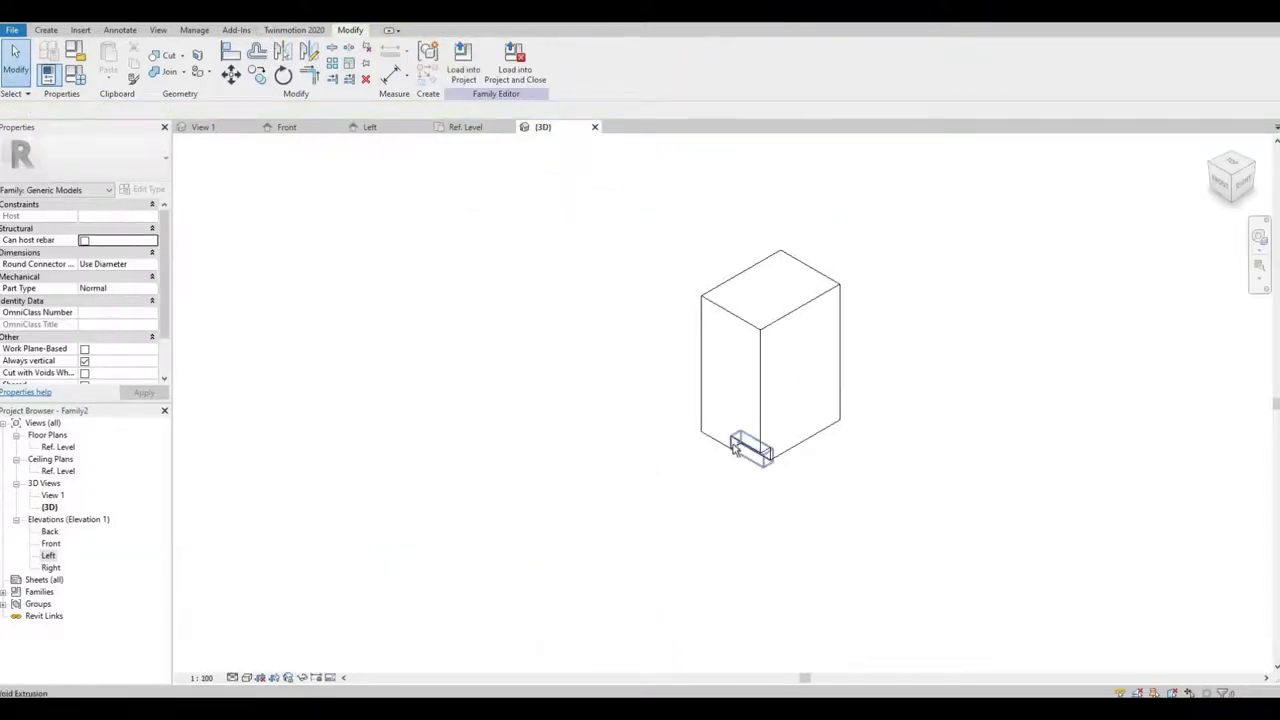
pyautogui.moveTo(733, 448)
pyautogui.keyDown('shift'); pyautogui.mouseDown(button='middle')
pyautogui.moveTo(766, 462)
pyautogui.moveTo(753, 477)
pyautogui.moveTo(720, 462)
pyautogui.moveTo(737, 453)
pyautogui.mouseUp(button='middle'); pyautogui.keyUp('shift')
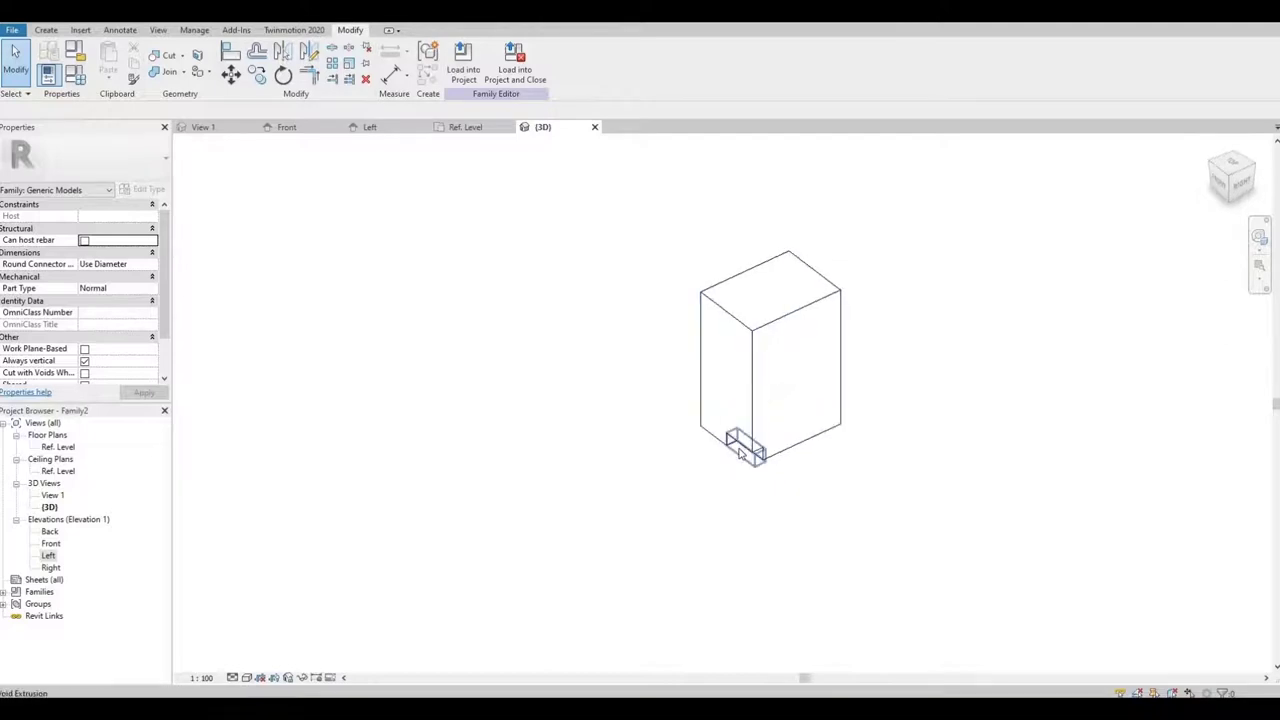
pyautogui.click(736, 447)
pyautogui.scroll(4, 714, 451)
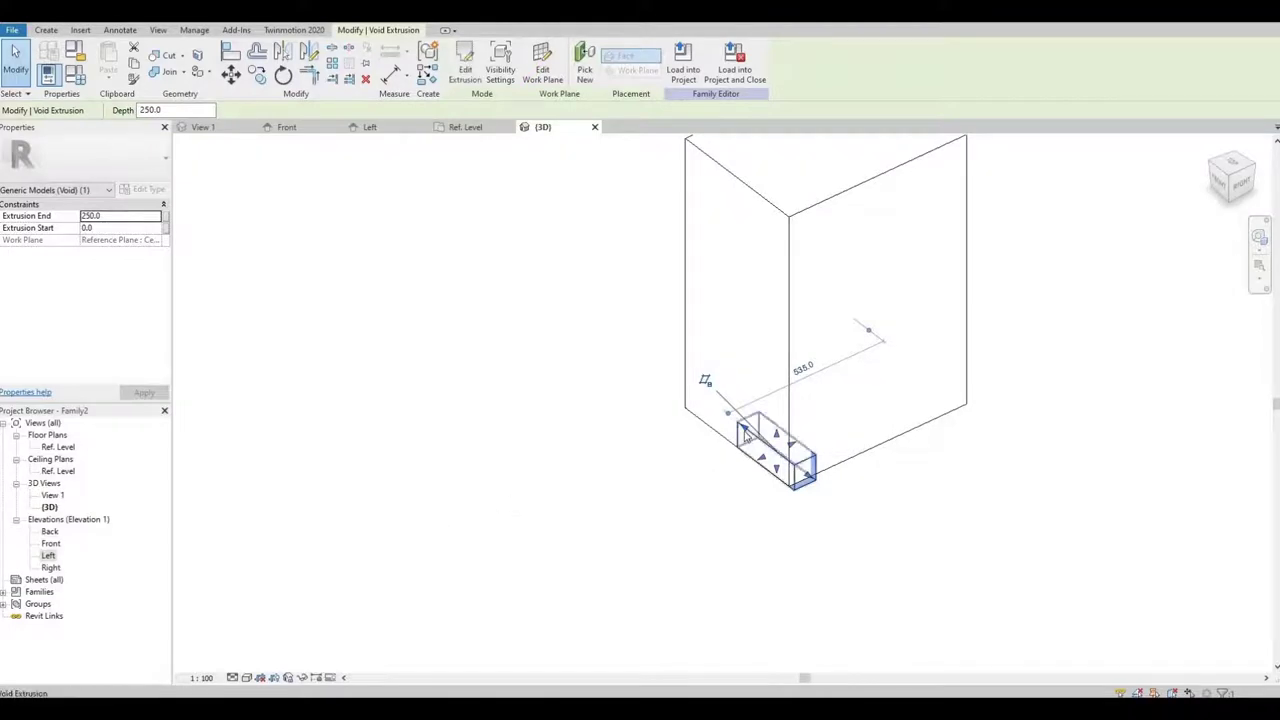
pyautogui.moveTo(743, 428); pyautogui.dragTo(693, 397)
pyautogui.moveTo(812, 482); pyautogui.dragTo(799, 478)
pyautogui.click(343, 408)
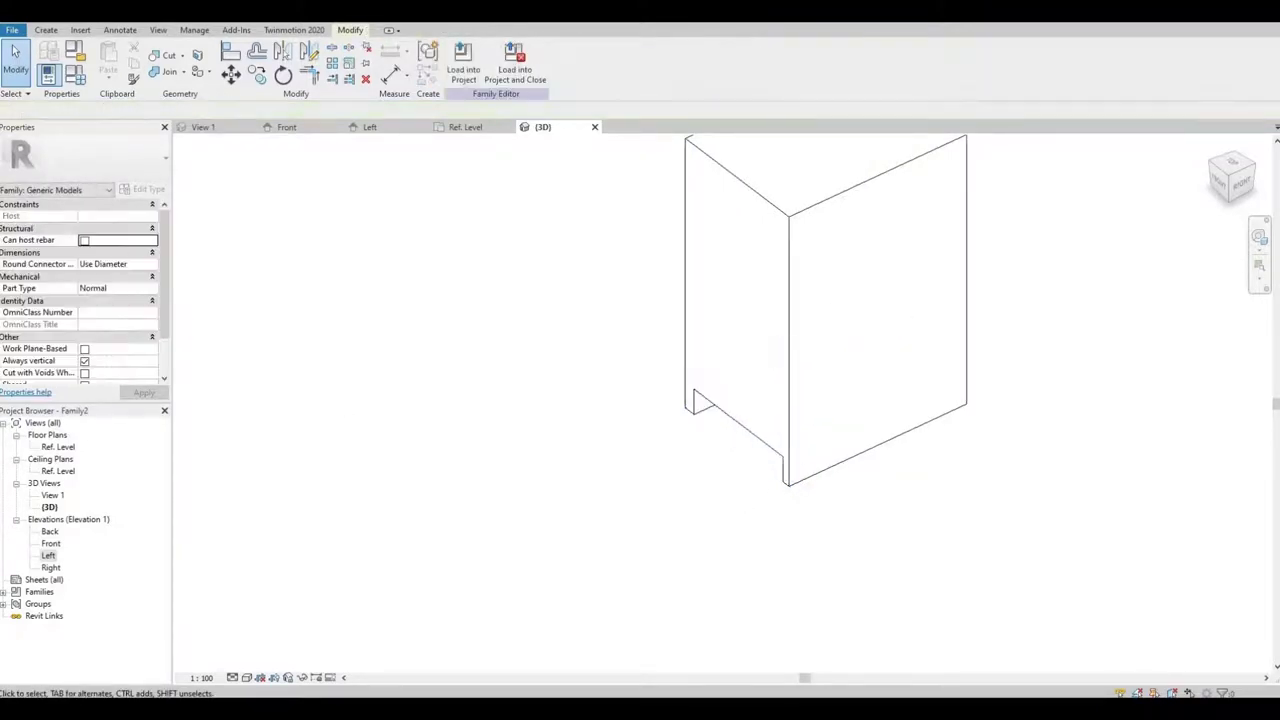
# In the Ref. Level floor plan, align both ends of the corner void to the reference planes at the block's sides.
pyautogui.doubleClick(57, 447)
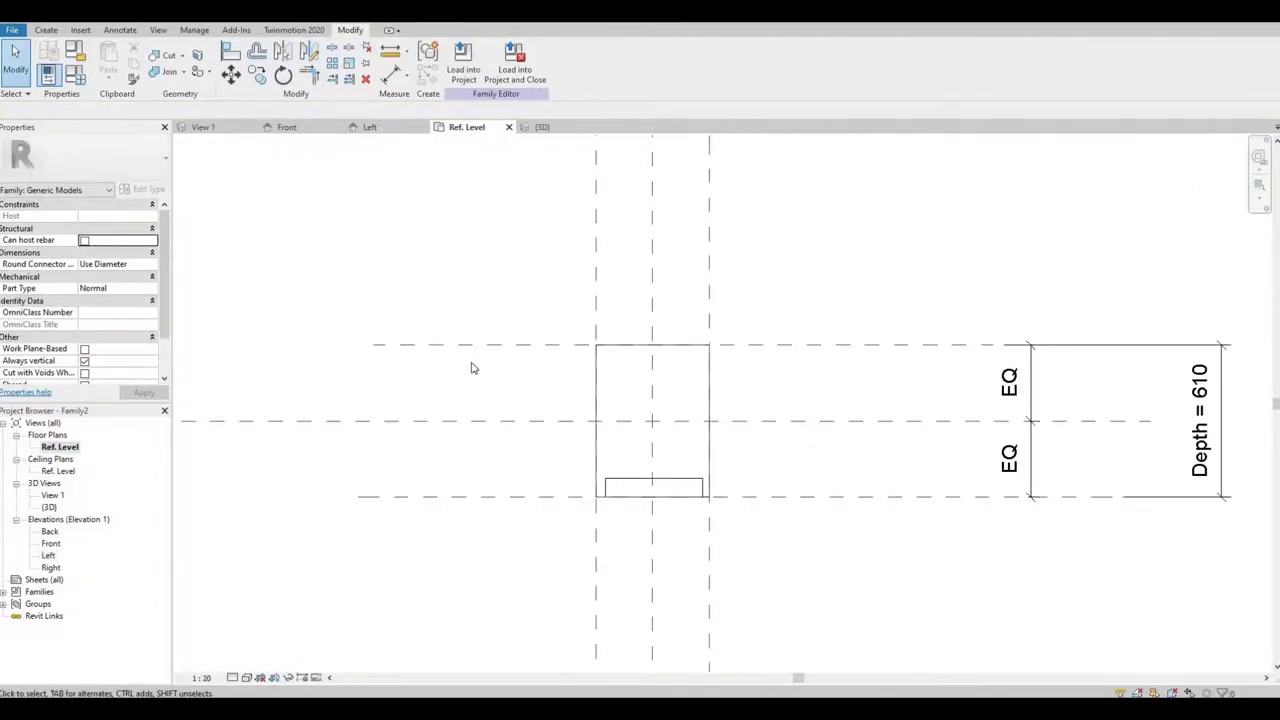
pyautogui.press('a')
pyautogui.press('l')
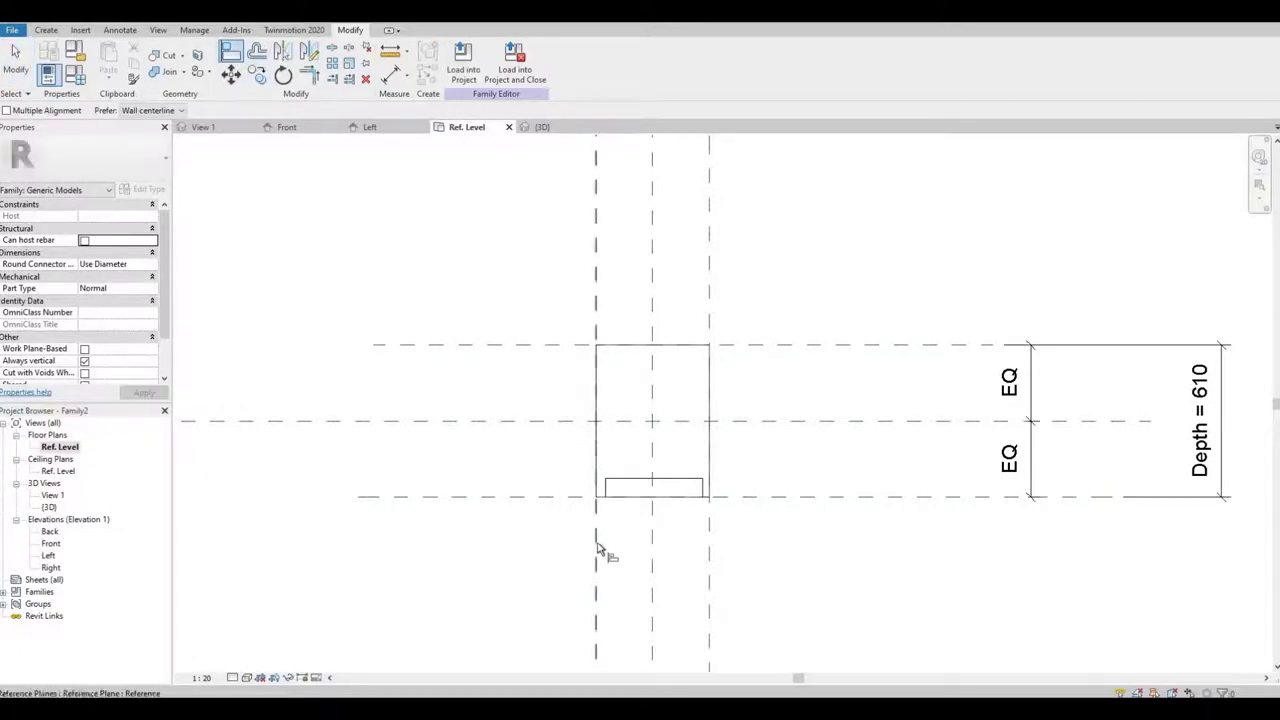
pyautogui.scroll(-4, 598, 548)
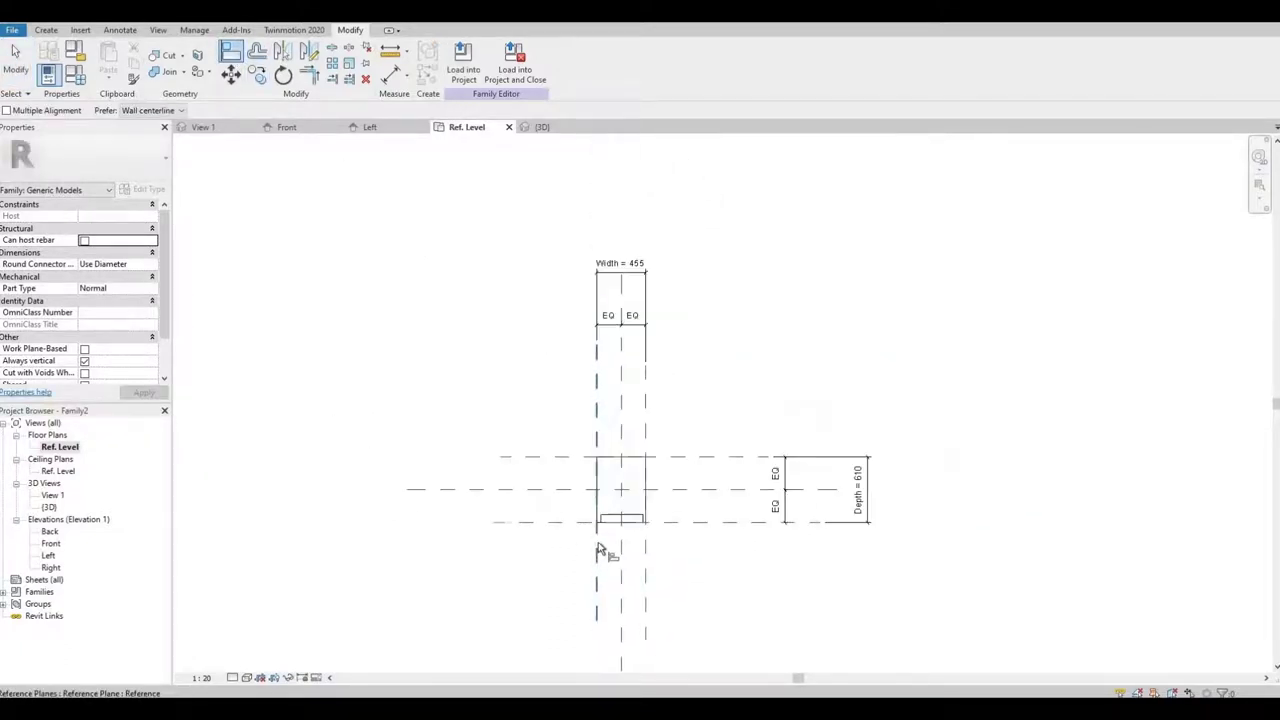
pyautogui.scroll(4, 597, 540)
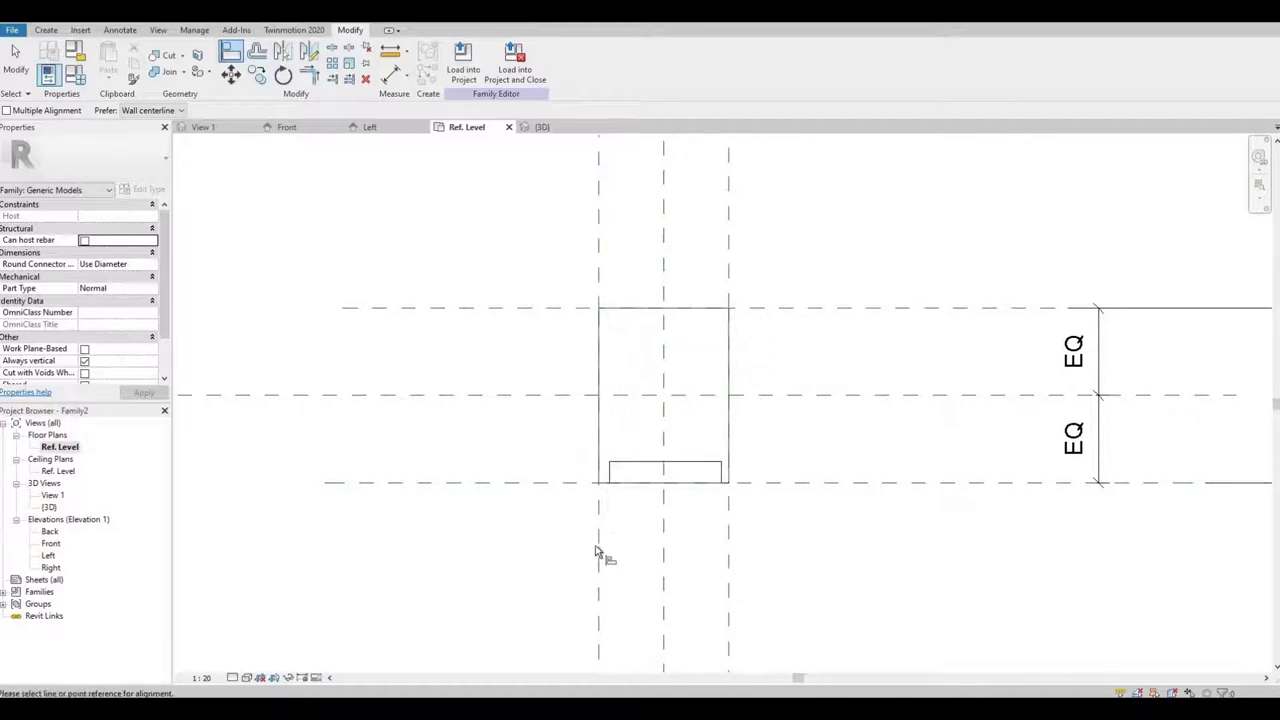
pyautogui.click(611, 476)
pyautogui.click(721, 500)
pyautogui.click(723, 478)
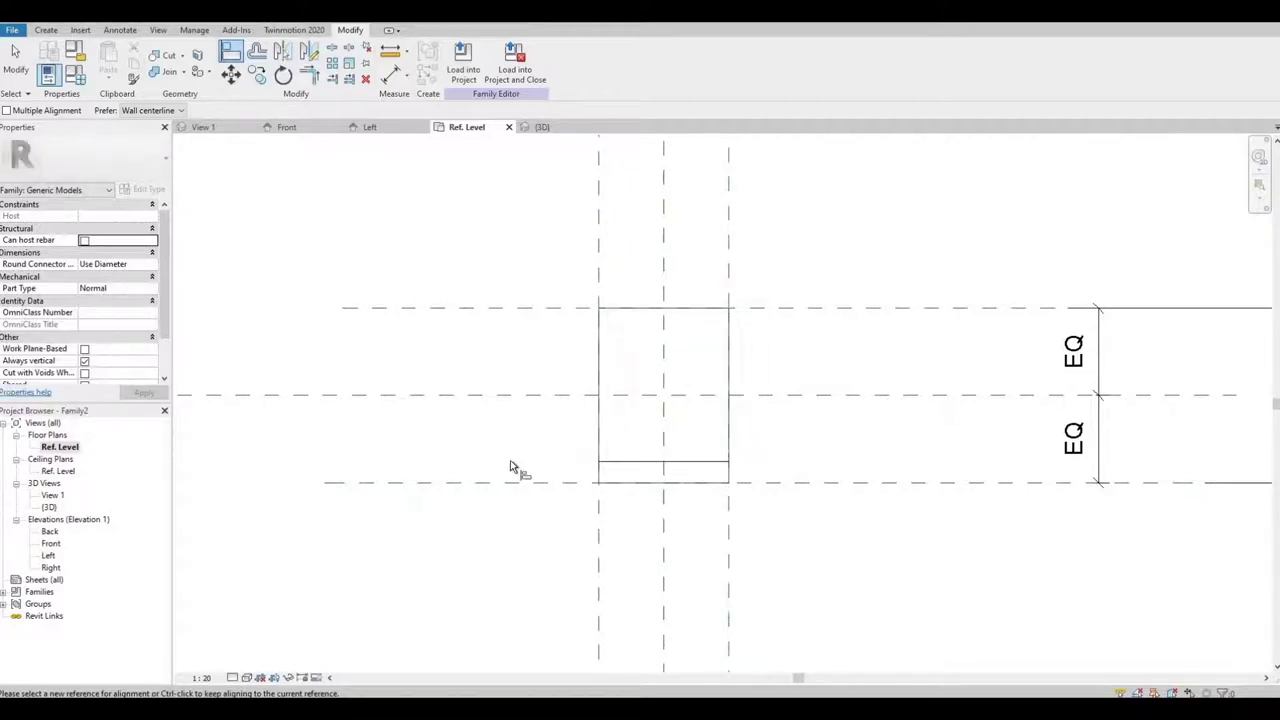
pyautogui.press('Escape')
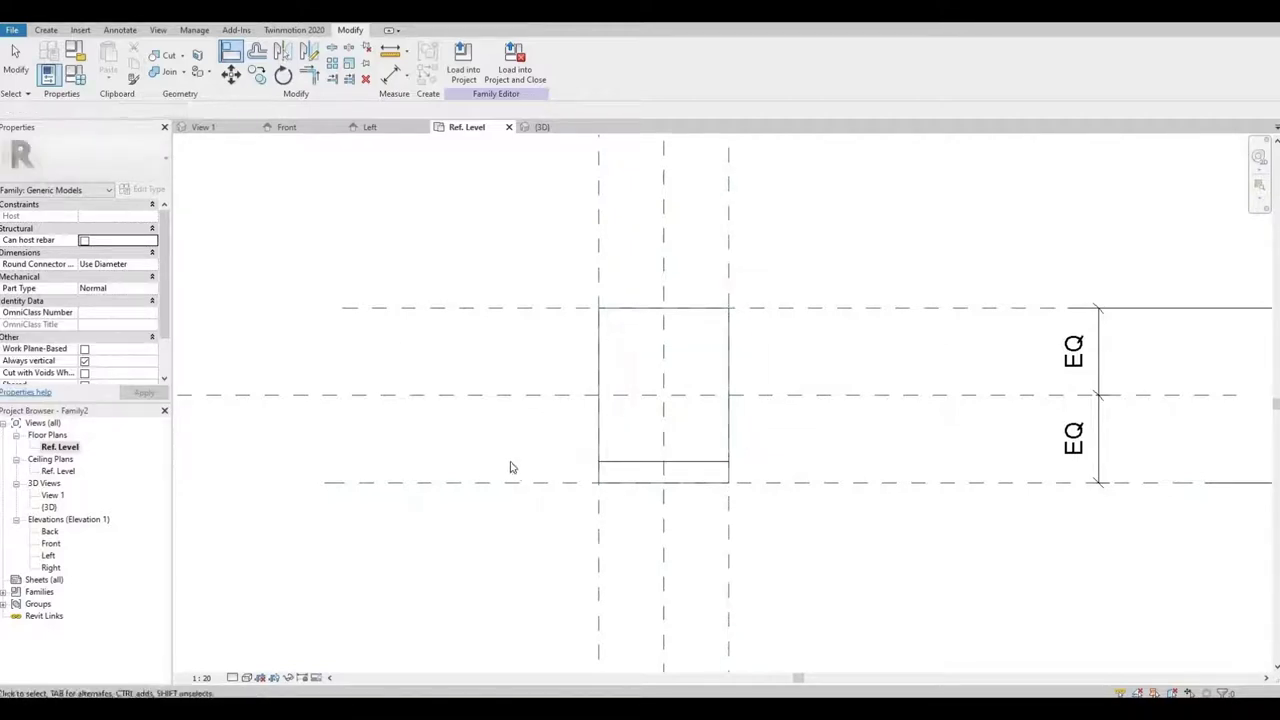
# Create a 415 by 495 mm rectangular void extrusion inside the block, behind the front notch, using a -20 mm offset from the edges.
pyautogui.click(46, 30)
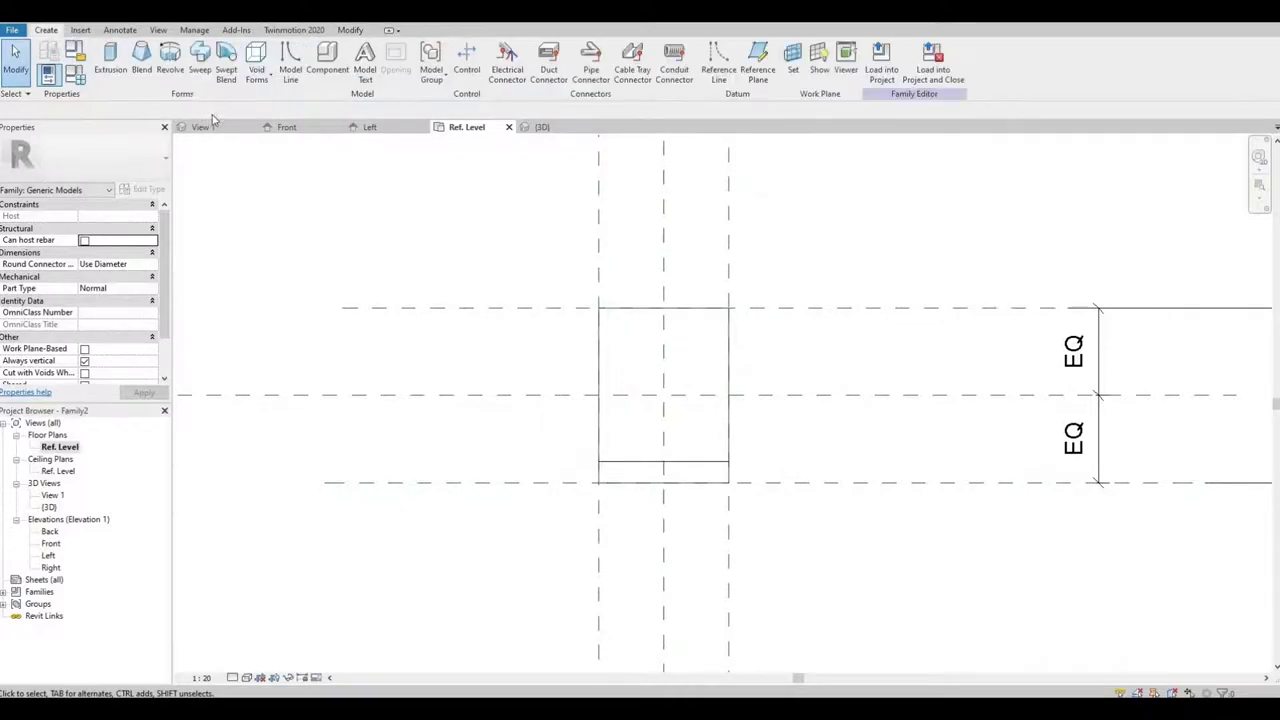
pyautogui.click(256, 66)
pyautogui.click(286, 102)
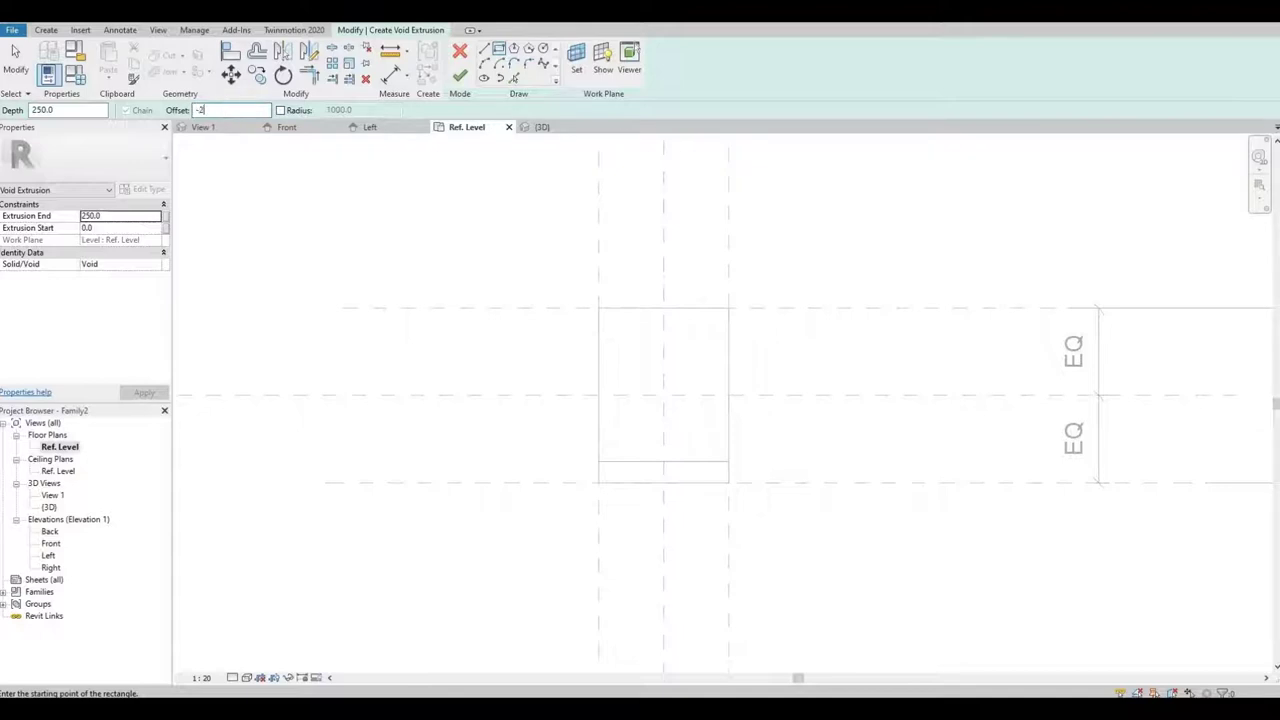
pyautogui.press('Return')
pyautogui.click(598, 306)
pyautogui.scroll(2, 735, 462)
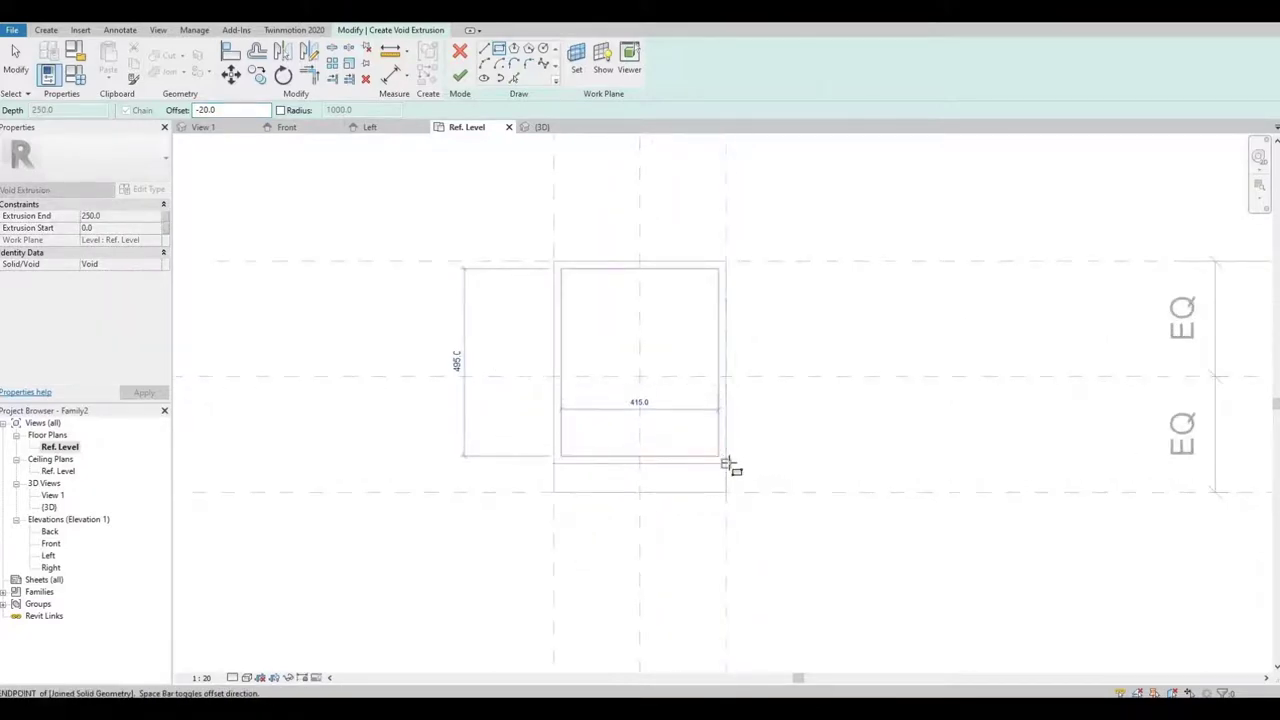
pyautogui.click(716, 442)
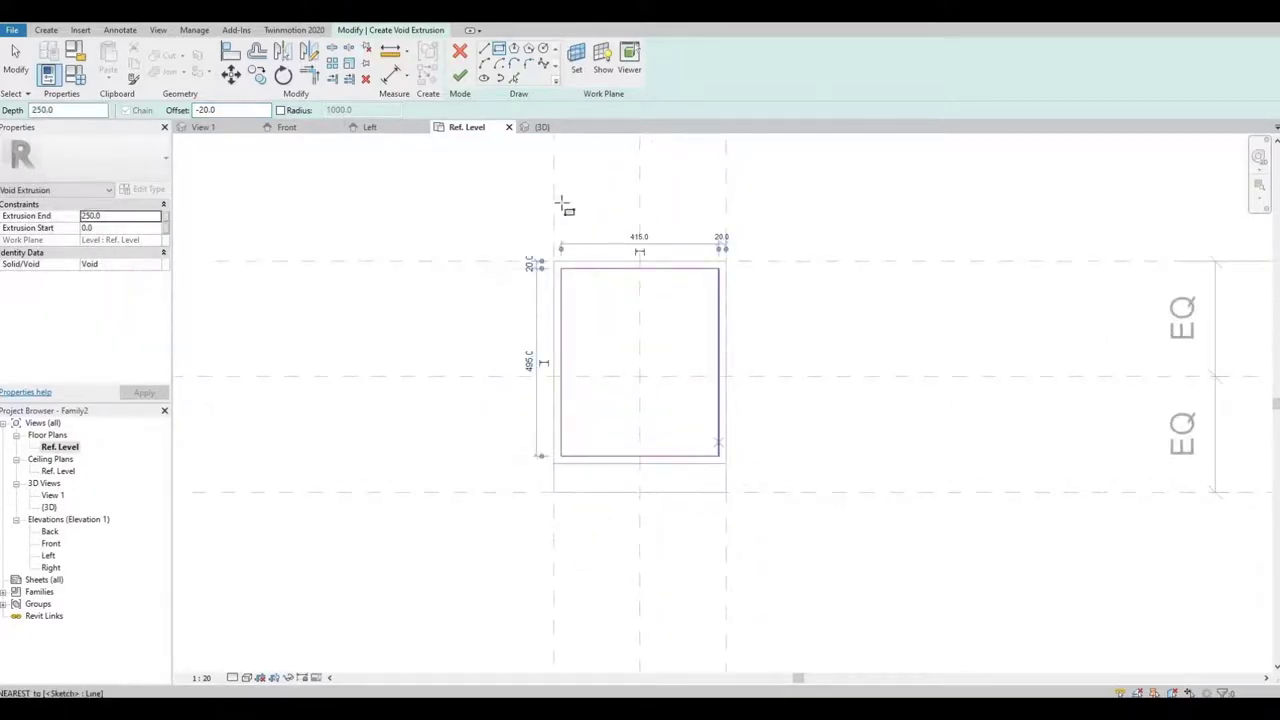
pyautogui.click(460, 78)
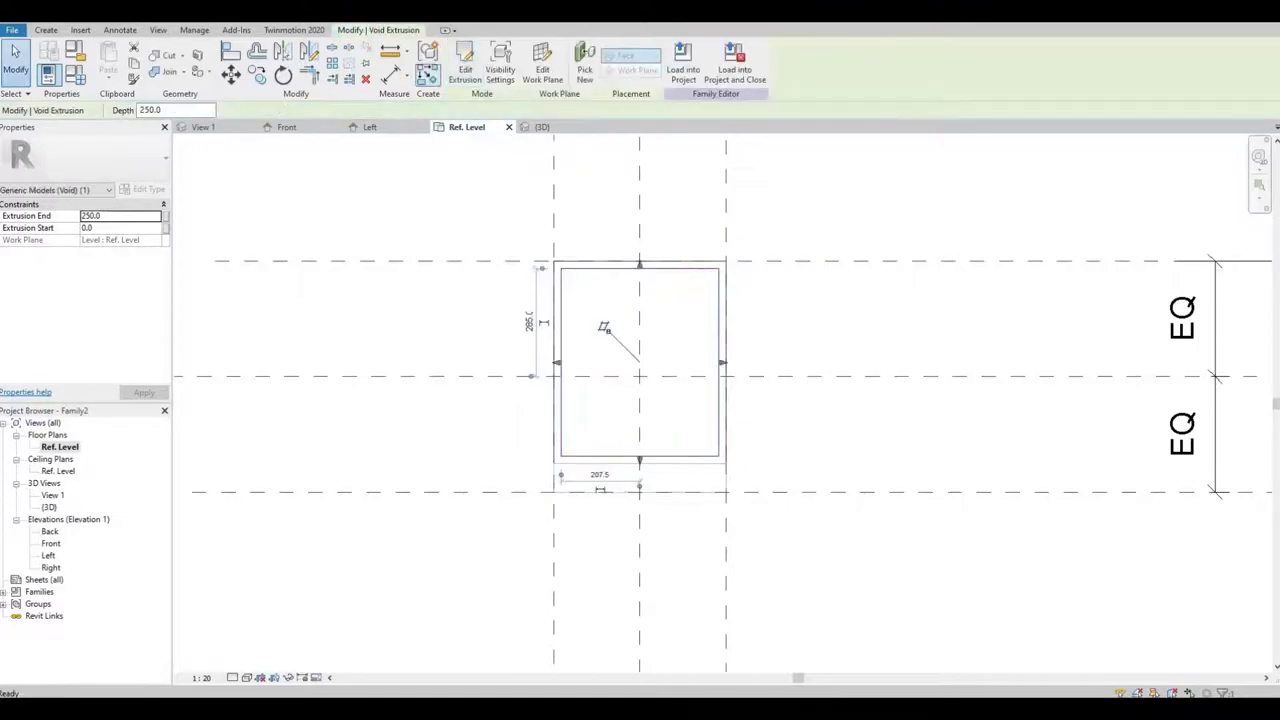
# Display the 3D view in the Wireframe visual style.
pyautogui.click(542, 127)
pyautogui.moveTo(723, 455); pyautogui.dragTo(652, 519, button='middle')
pyautogui.keyDown('shift'); pyautogui.moveTo(773, 489); pyautogui.dragTo(791, 523, button='middle'); pyautogui.keyUp('shift')
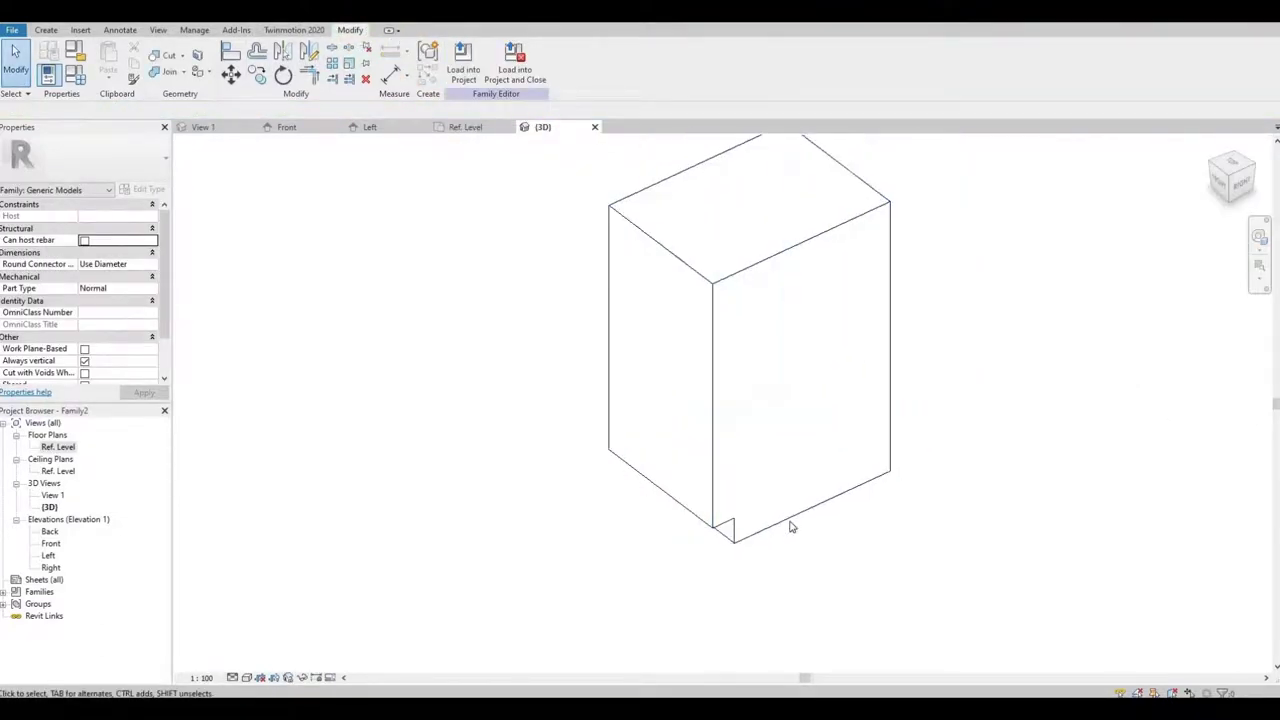
pyautogui.click(246, 677)
pyautogui.click(285, 594)
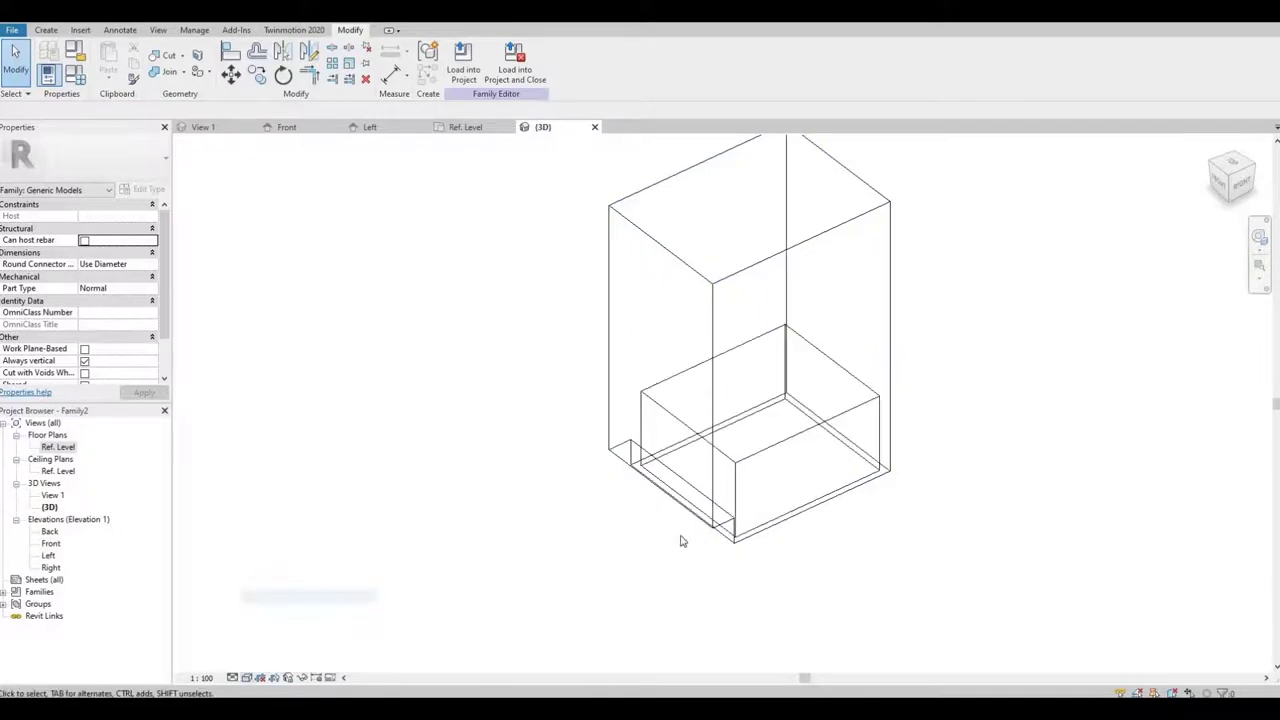
pyautogui.moveTo(624, 571); pyautogui.dragTo(571, 563, button='middle')
pyautogui.scroll(-2, 628, 509)
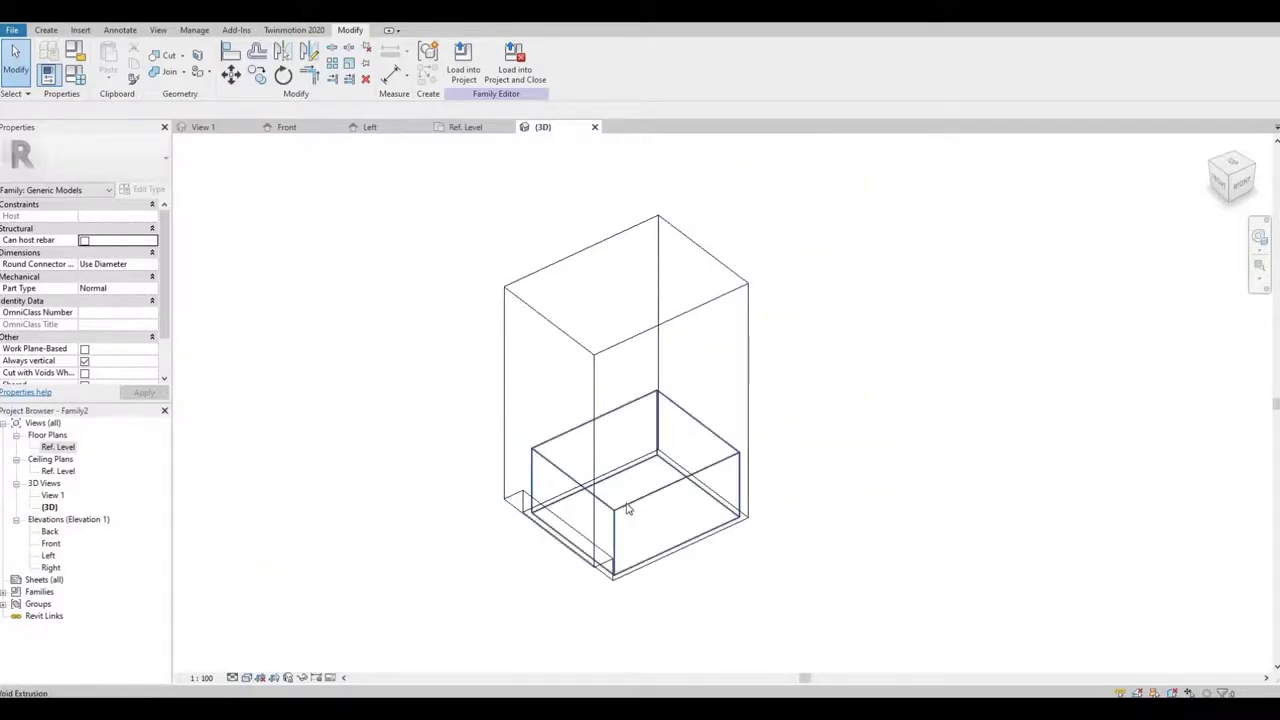
# In the Front elevation, stretch the inner void to an extrusion start of about 219 mm and an end of about 687 mm.
pyautogui.click(628, 509)
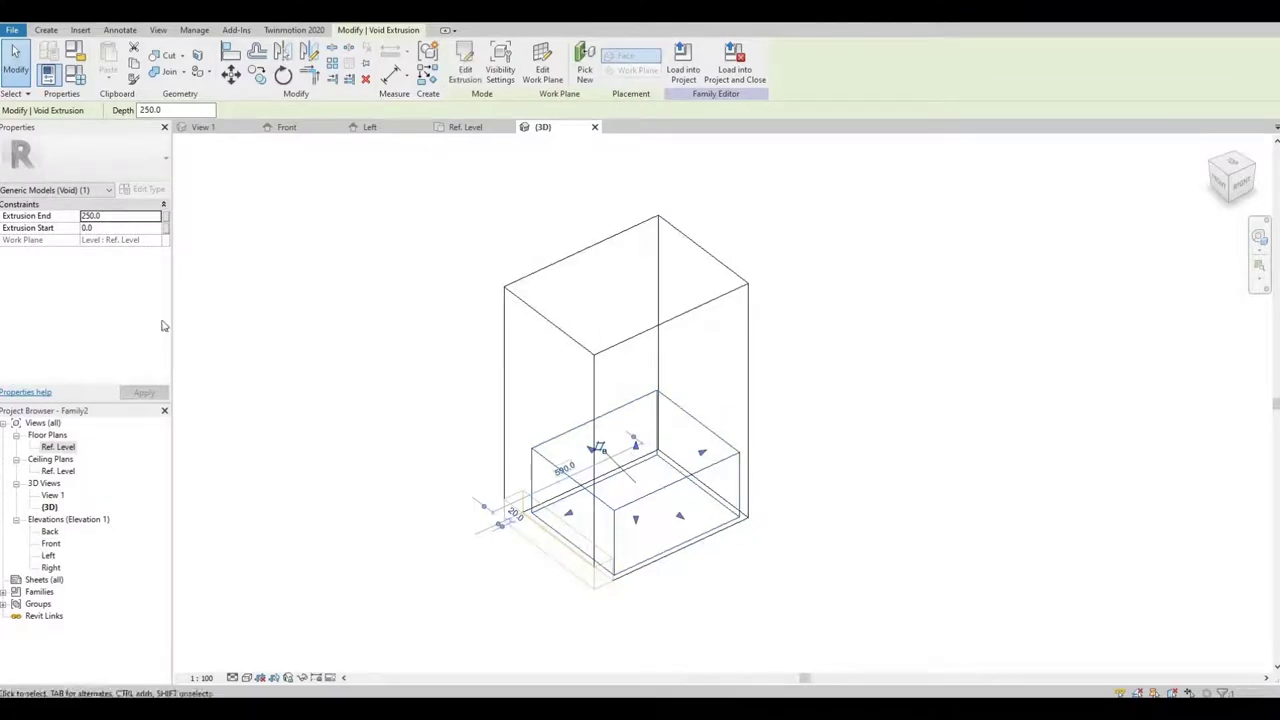
pyautogui.doubleClick(50, 544)
pyautogui.scroll(5, 700, 260)
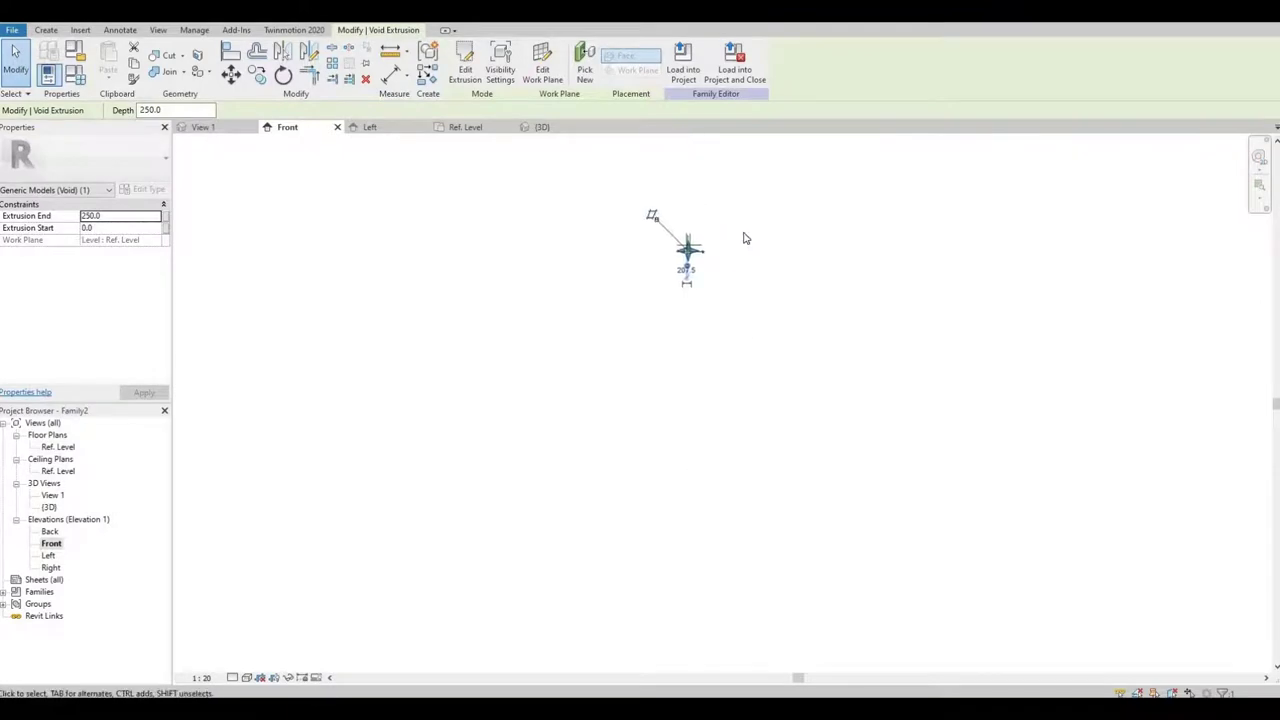
pyautogui.scroll(5, 705, 272)
pyautogui.moveTo(646, 323); pyautogui.dragTo(647, 213)
pyautogui.moveTo(450, 140); pyautogui.dragTo(452, 167, button='middle')
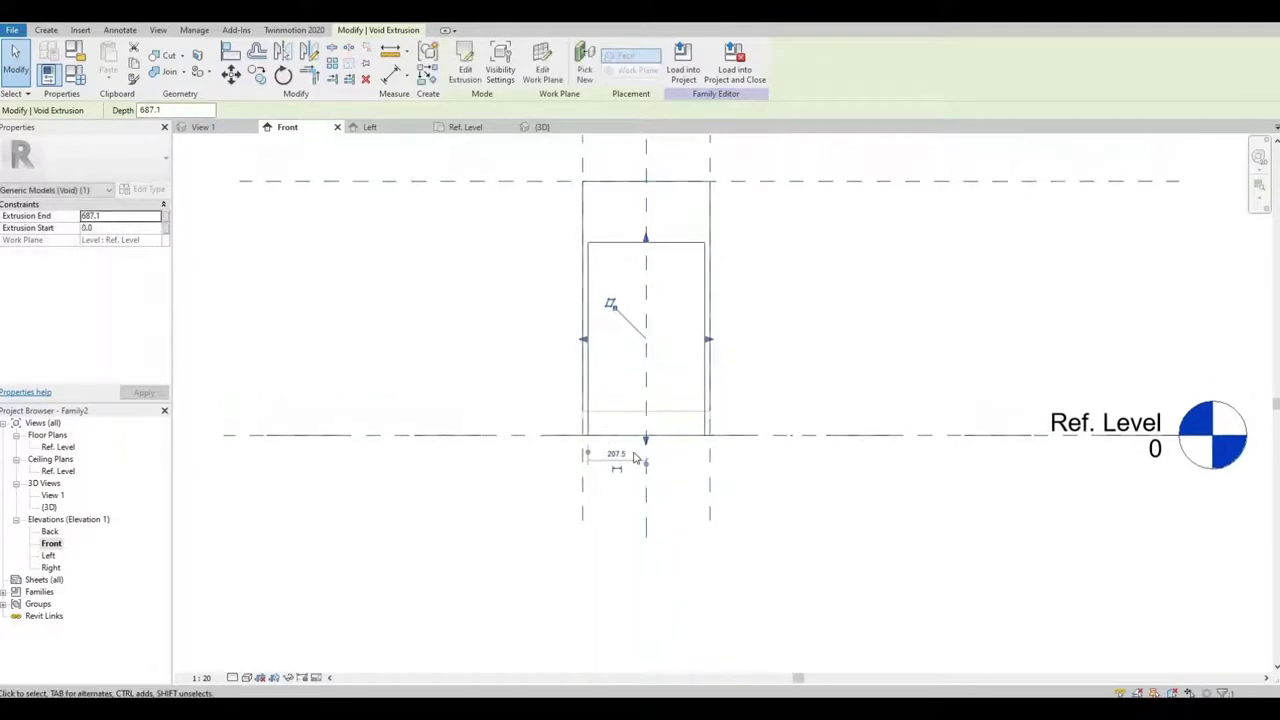
pyautogui.moveTo(652, 420); pyautogui.dragTo(656, 368)
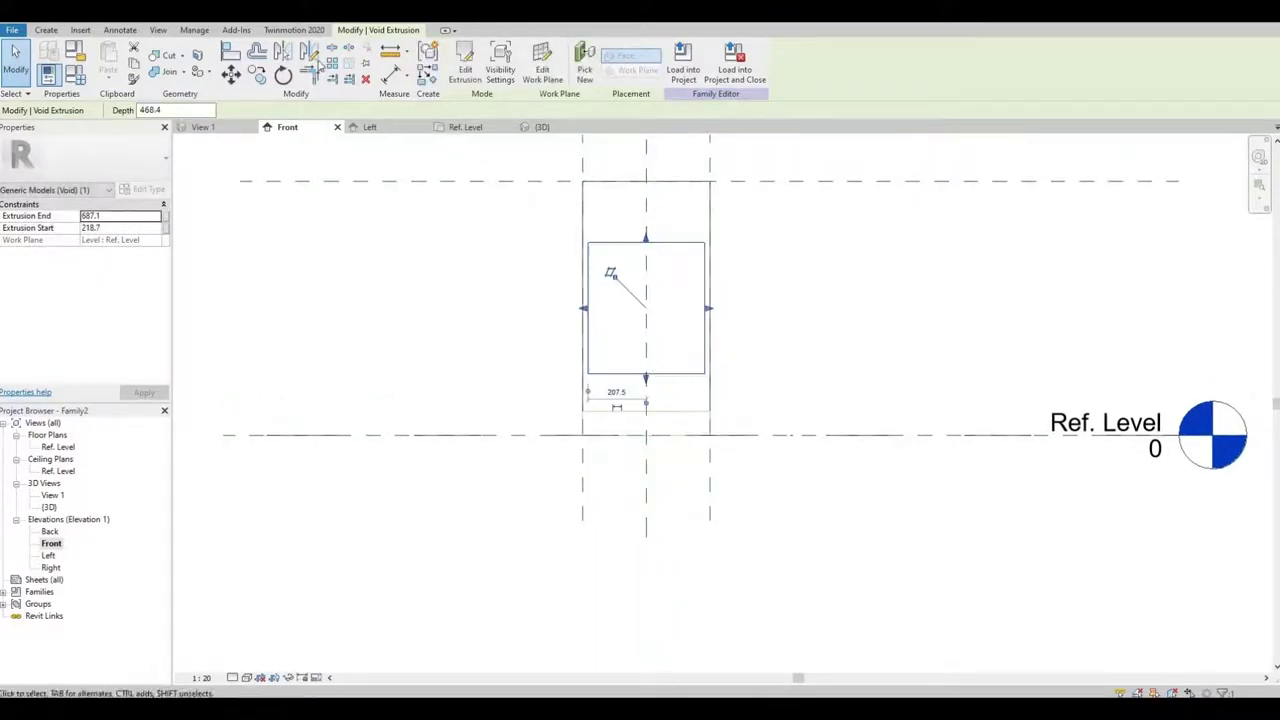
pyautogui.press('Escape')
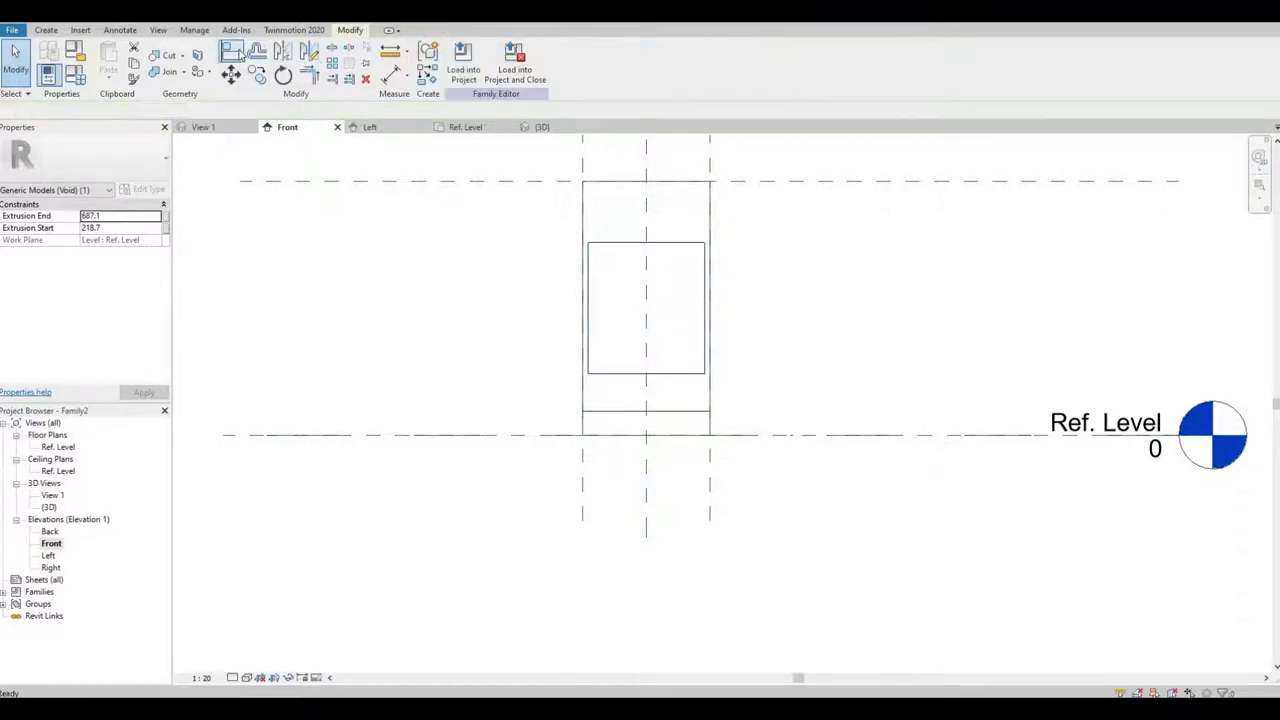
# Align the inner void's top to the upper reference plane and its bottom to the notch's top edge, locking both alignments.
pyautogui.click(675, 250)
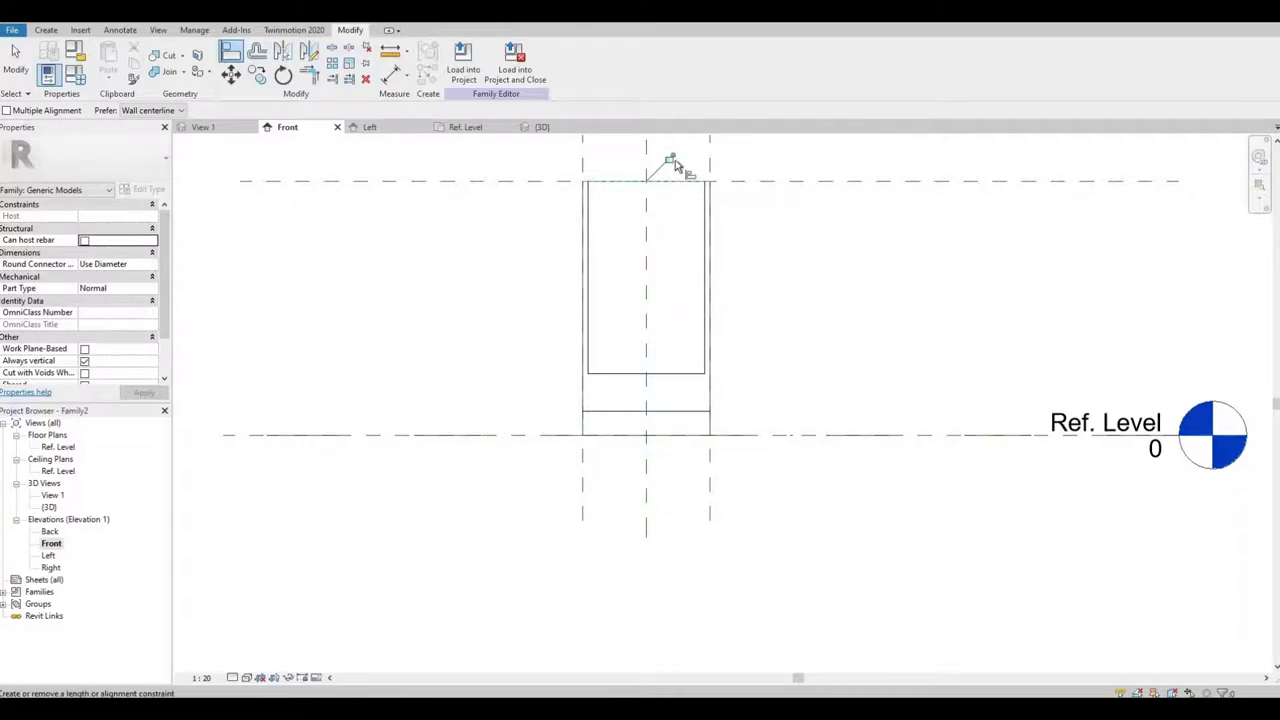
pyautogui.click(678, 411)
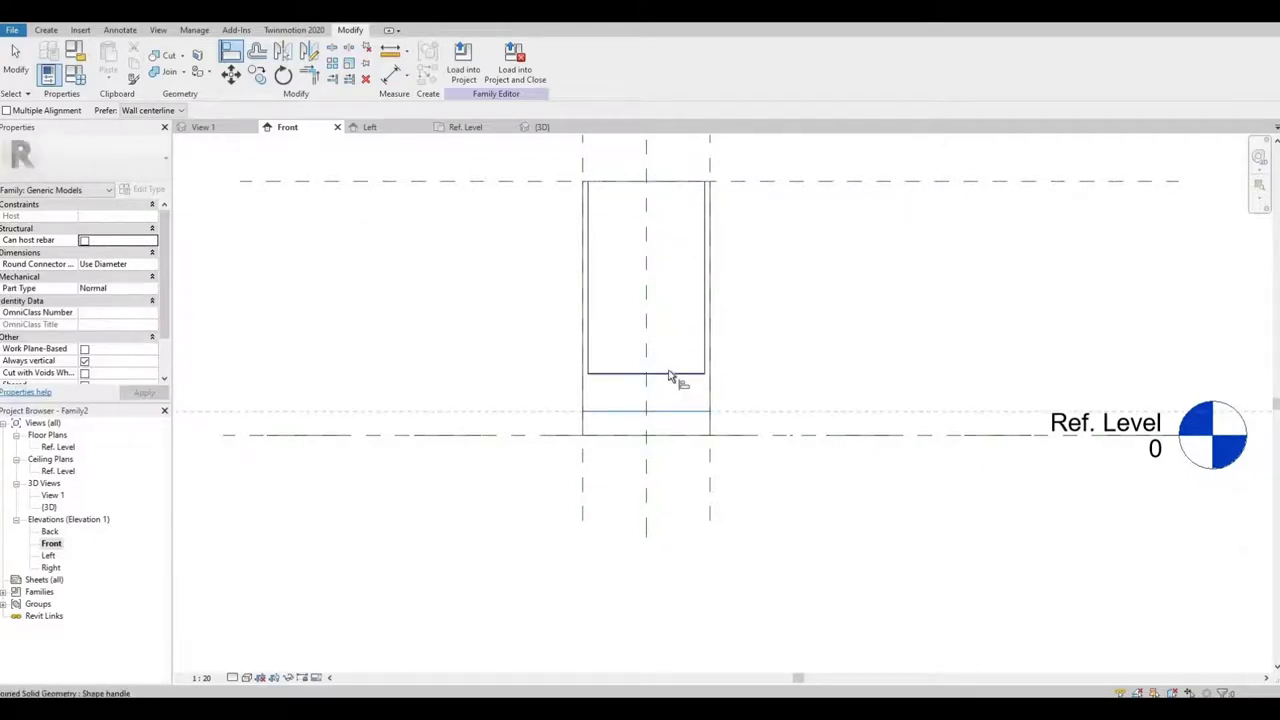
pyautogui.click(669, 373)
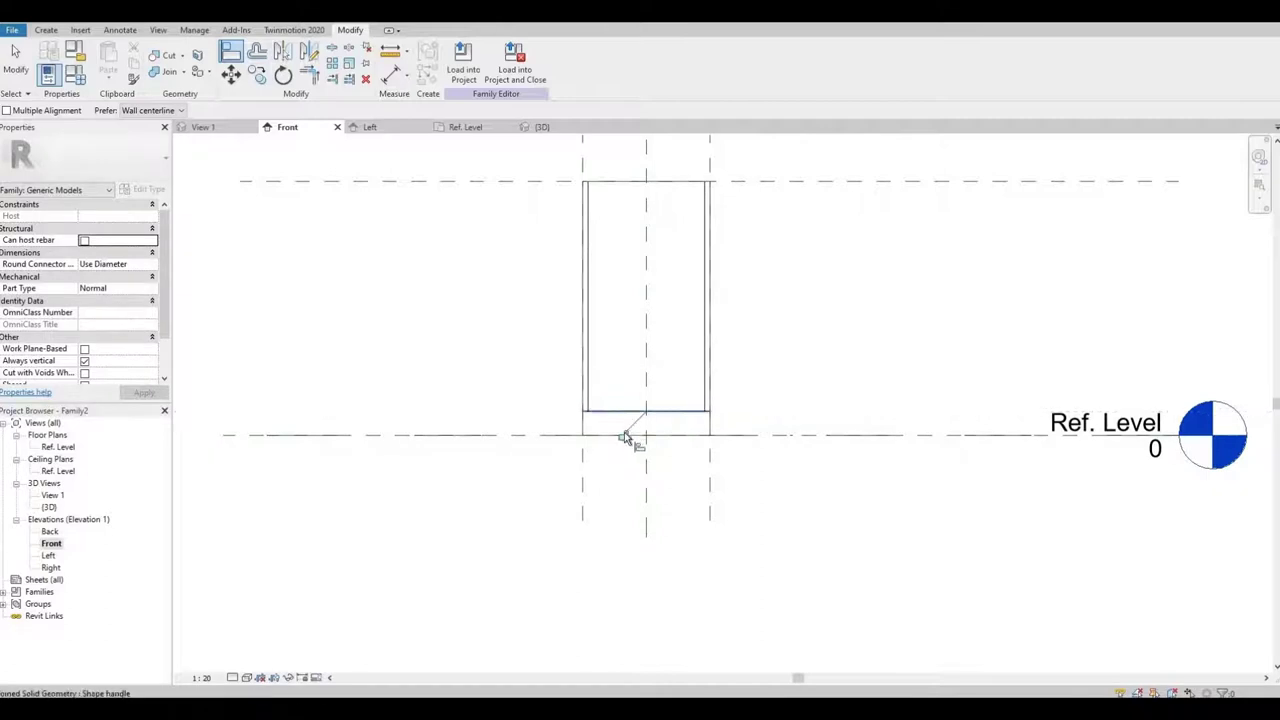
pyautogui.scroll(-1, 511, 330)
pyautogui.moveTo(456, 309); pyautogui.dragTo(503, 340, button='middle')
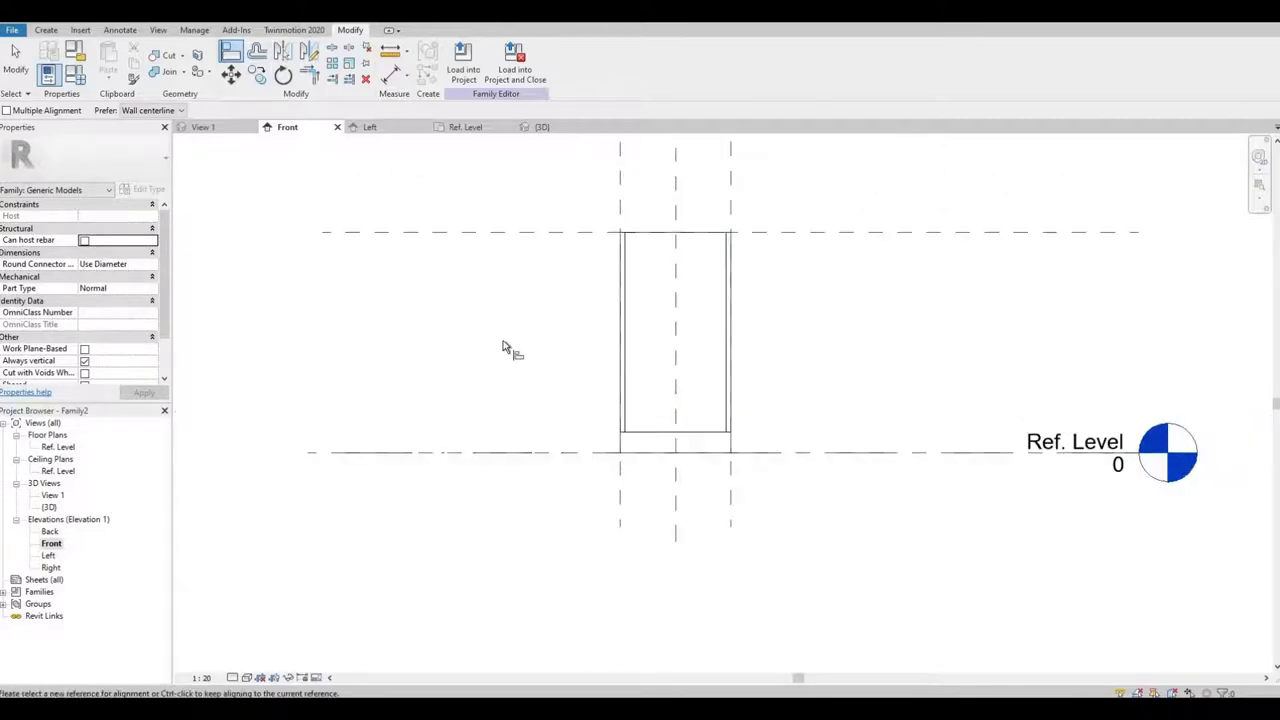
# Open the Ref. Level floor plan.
pyautogui.doubleClick(60, 449)
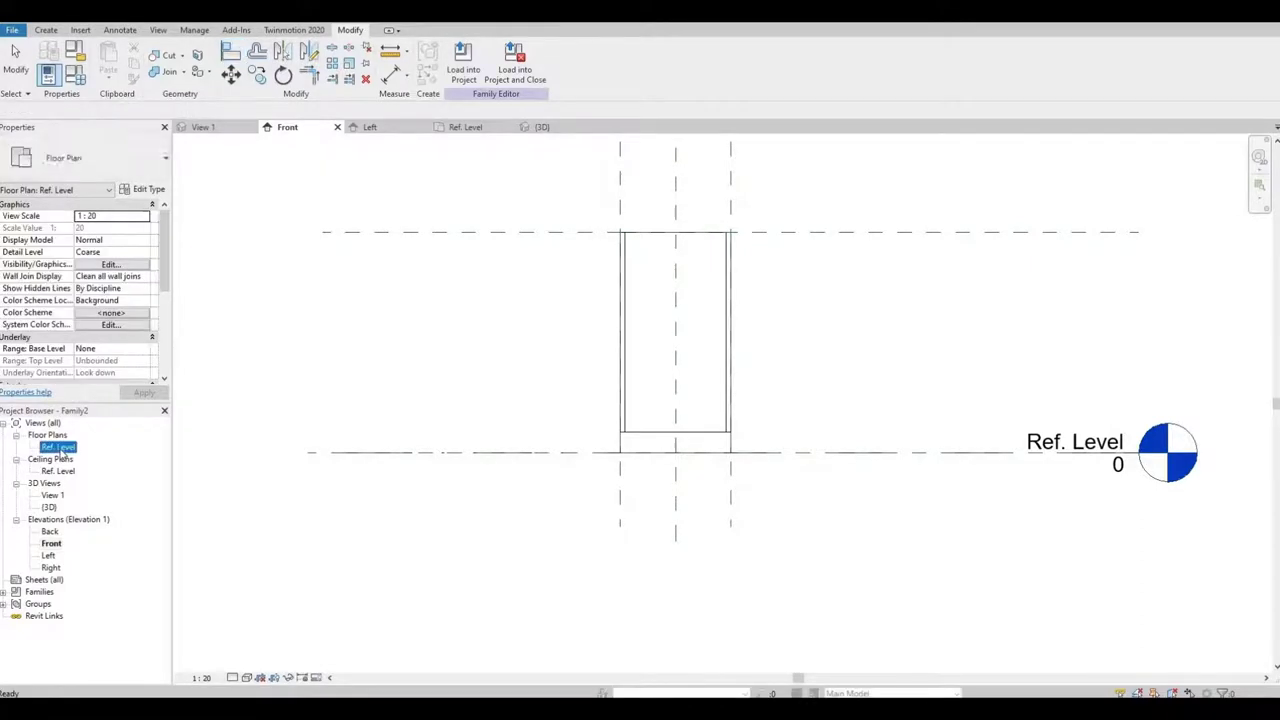
pyautogui.moveTo(721, 380); pyautogui.dragTo(719, 361, button='middle')
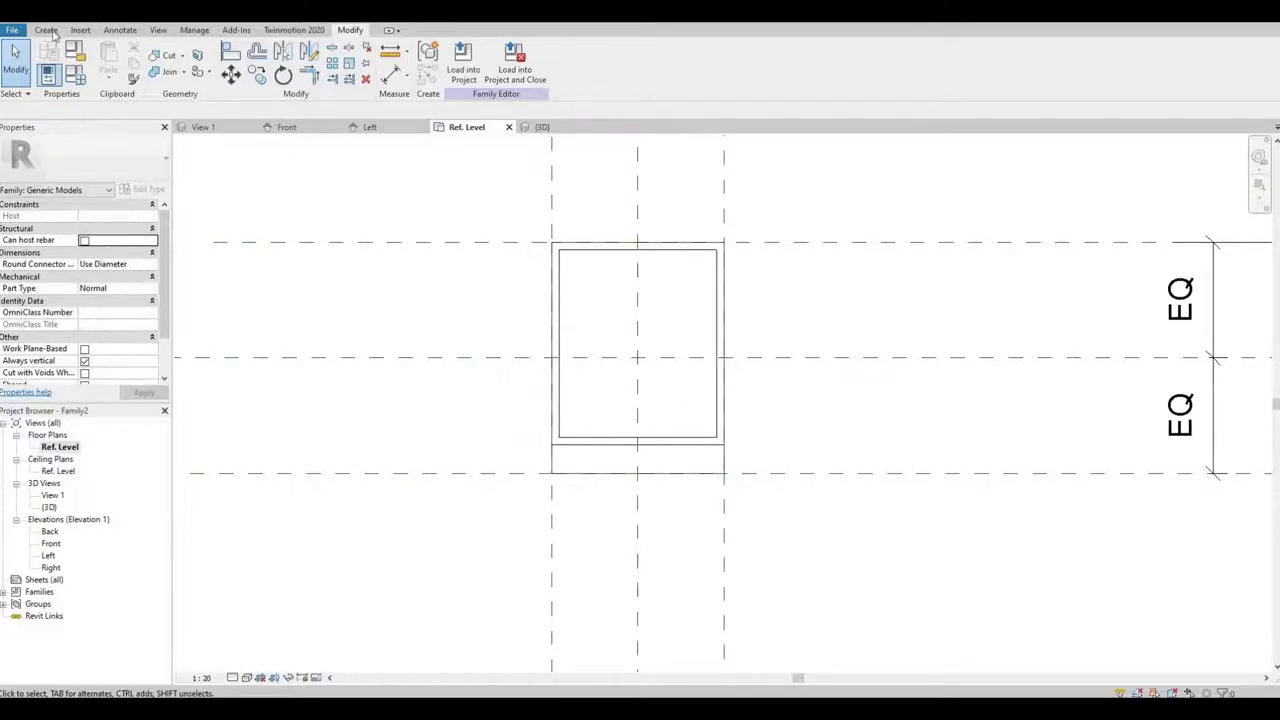
# Start a solid extrusion and sketch a rectangle about 455 by 14 mm across the block's front, starting on the front reference plane.
pyautogui.click(47, 30)
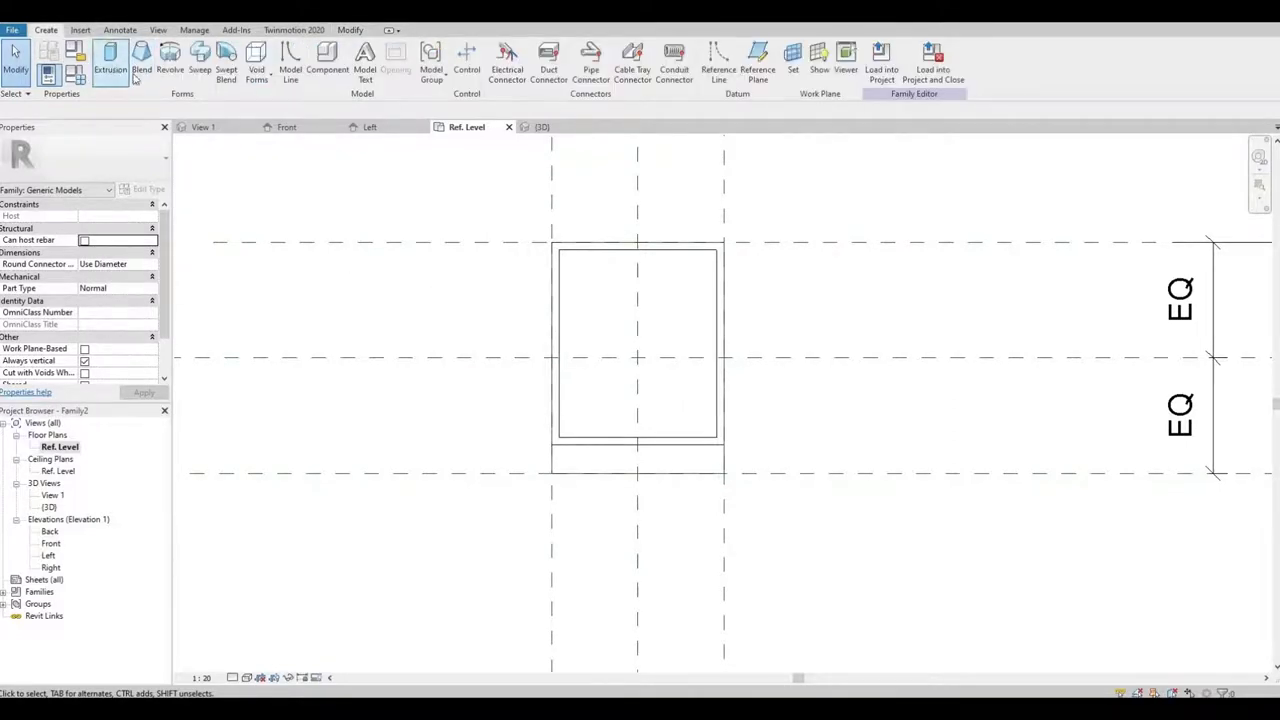
pyautogui.click(113, 64)
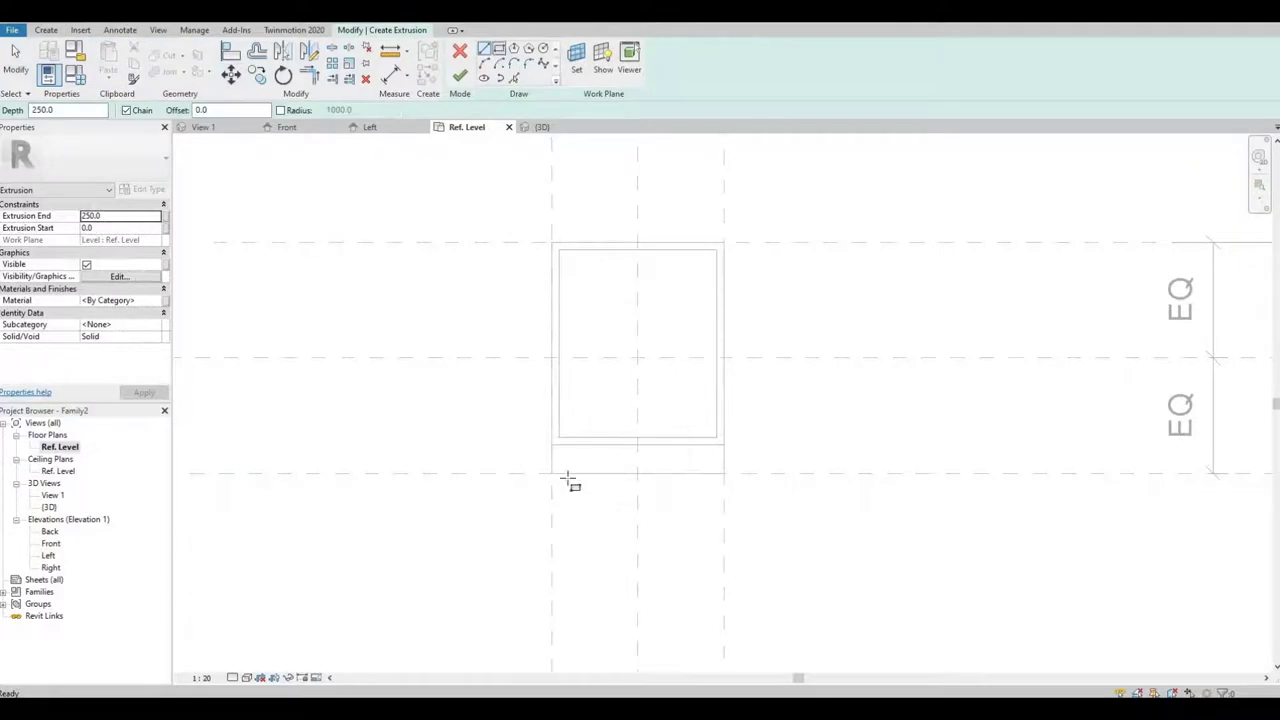
pyautogui.scroll(3, 562, 476)
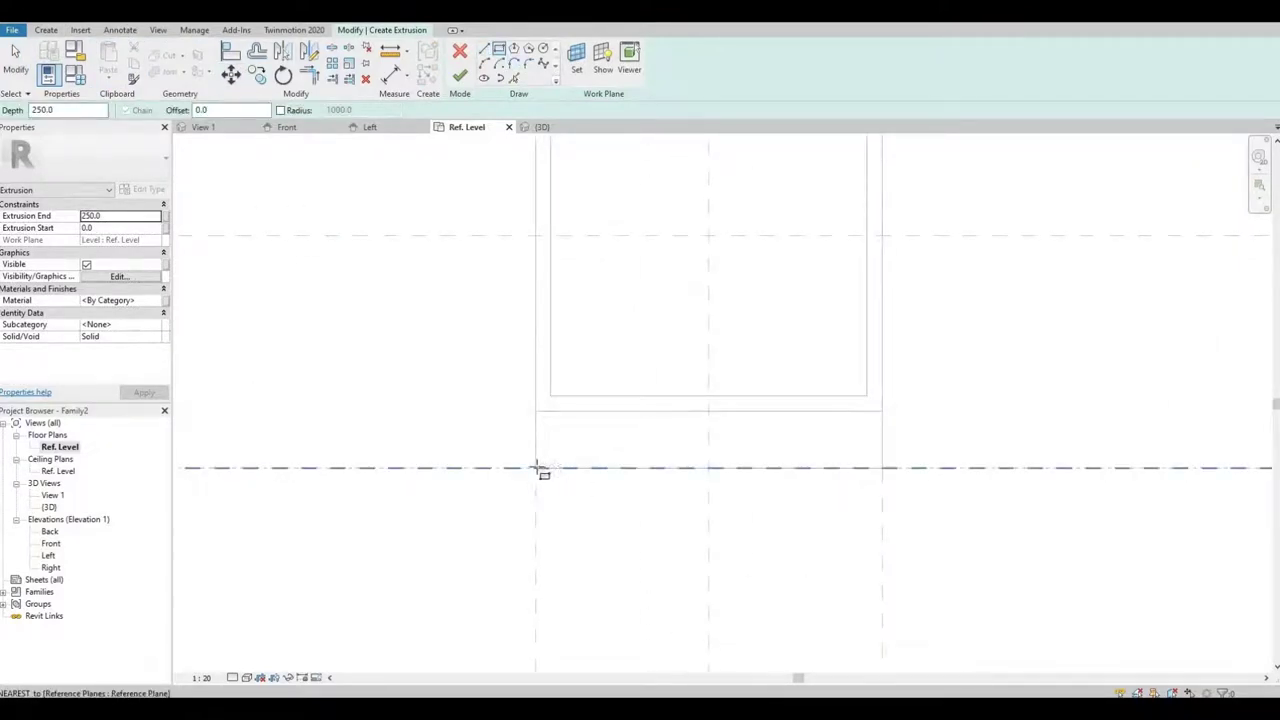
pyautogui.click(537, 469)
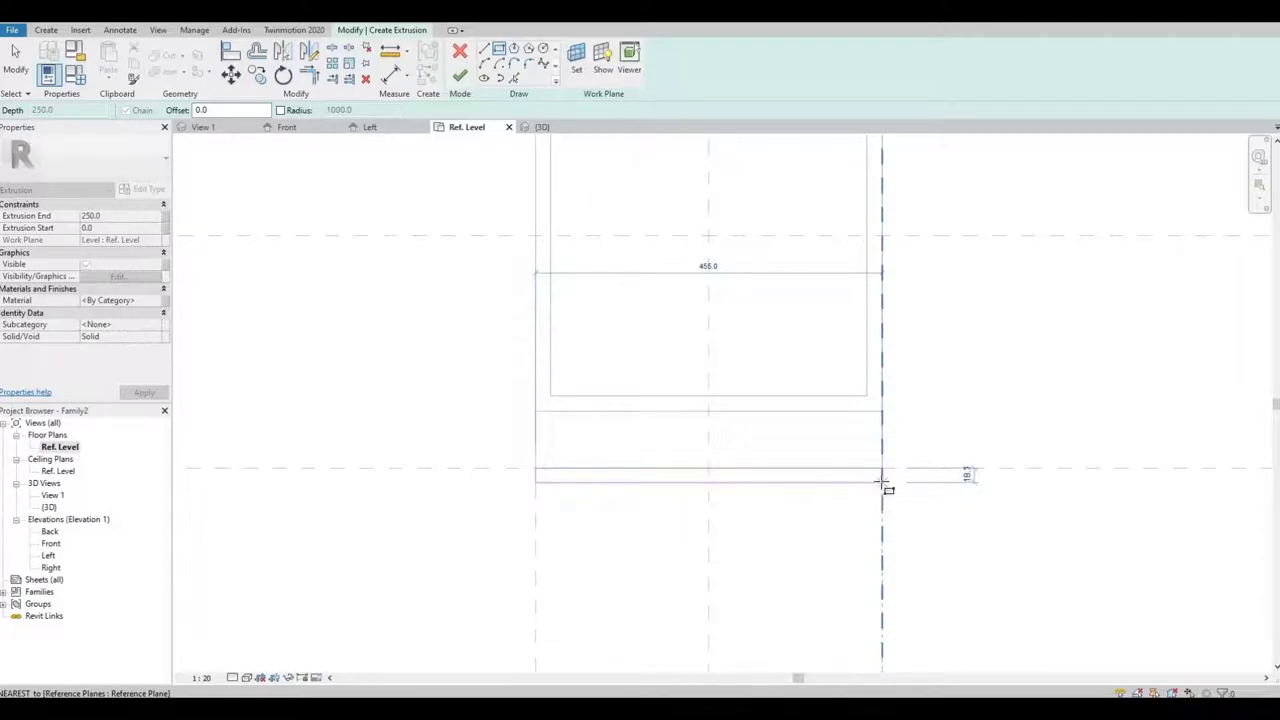
pyautogui.click(882, 481)
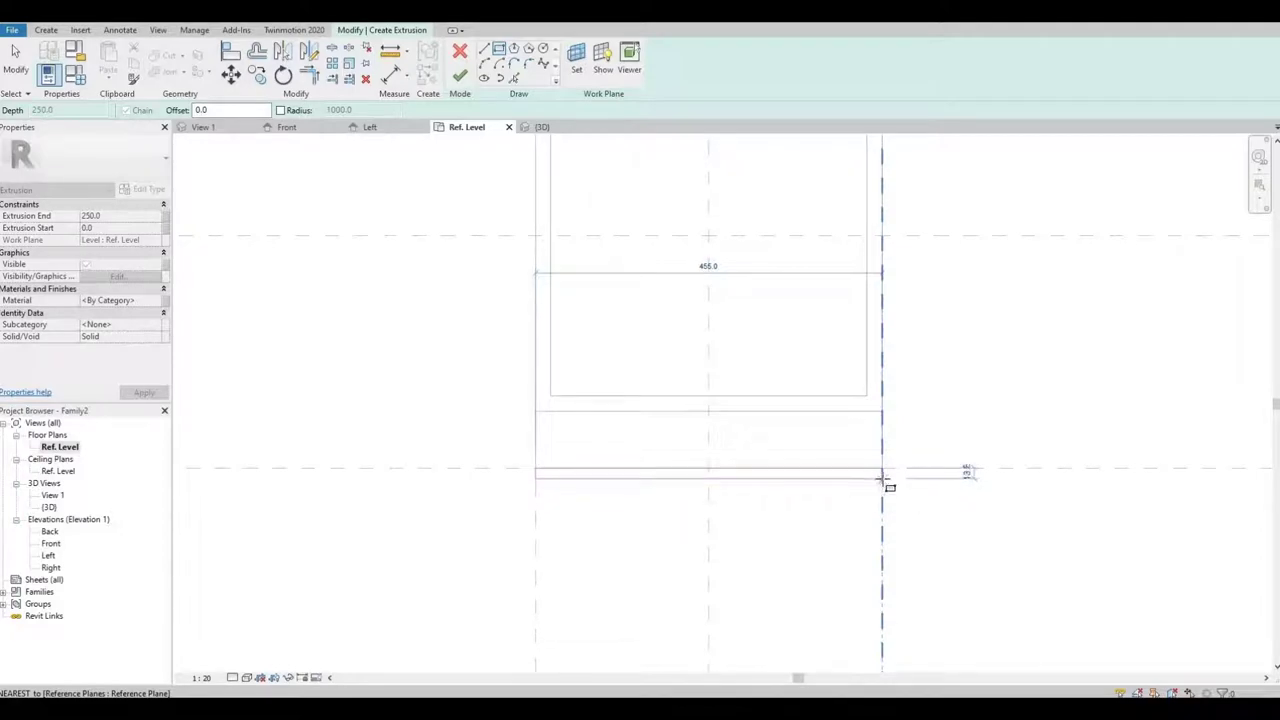
pyautogui.click(884, 480)
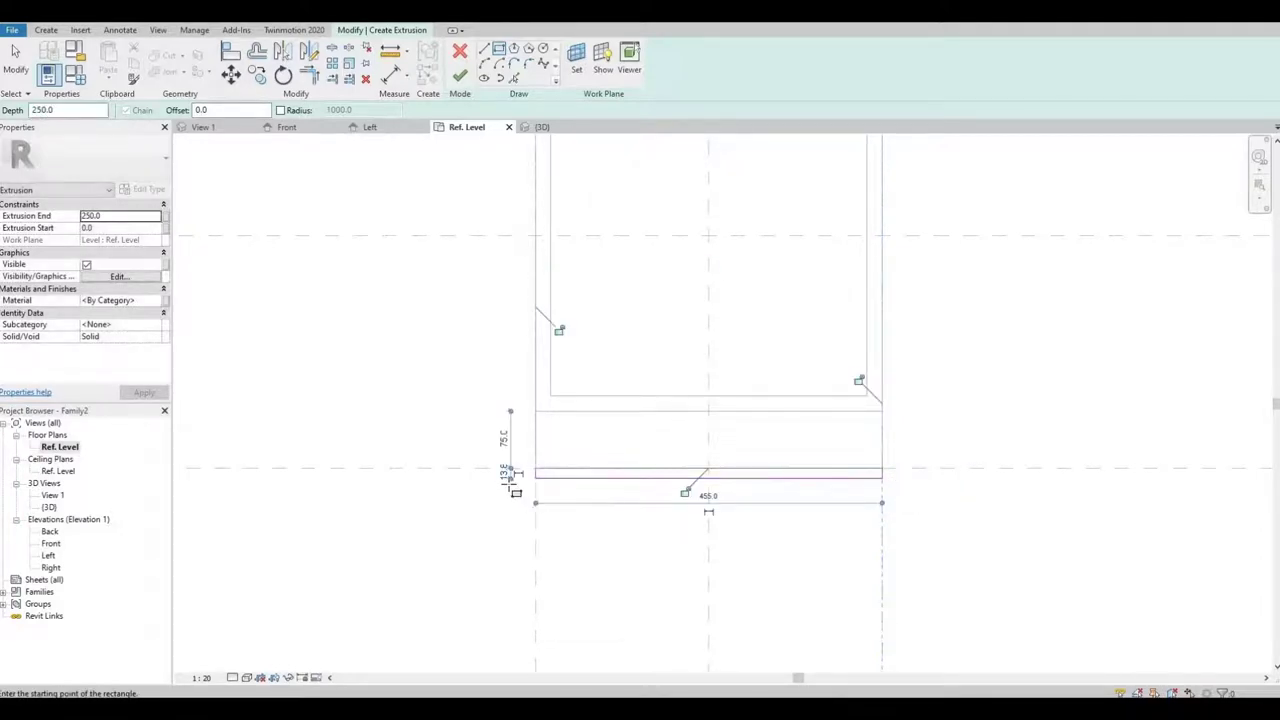
pyautogui.scroll(1, 510, 488)
pyautogui.press('Escape')
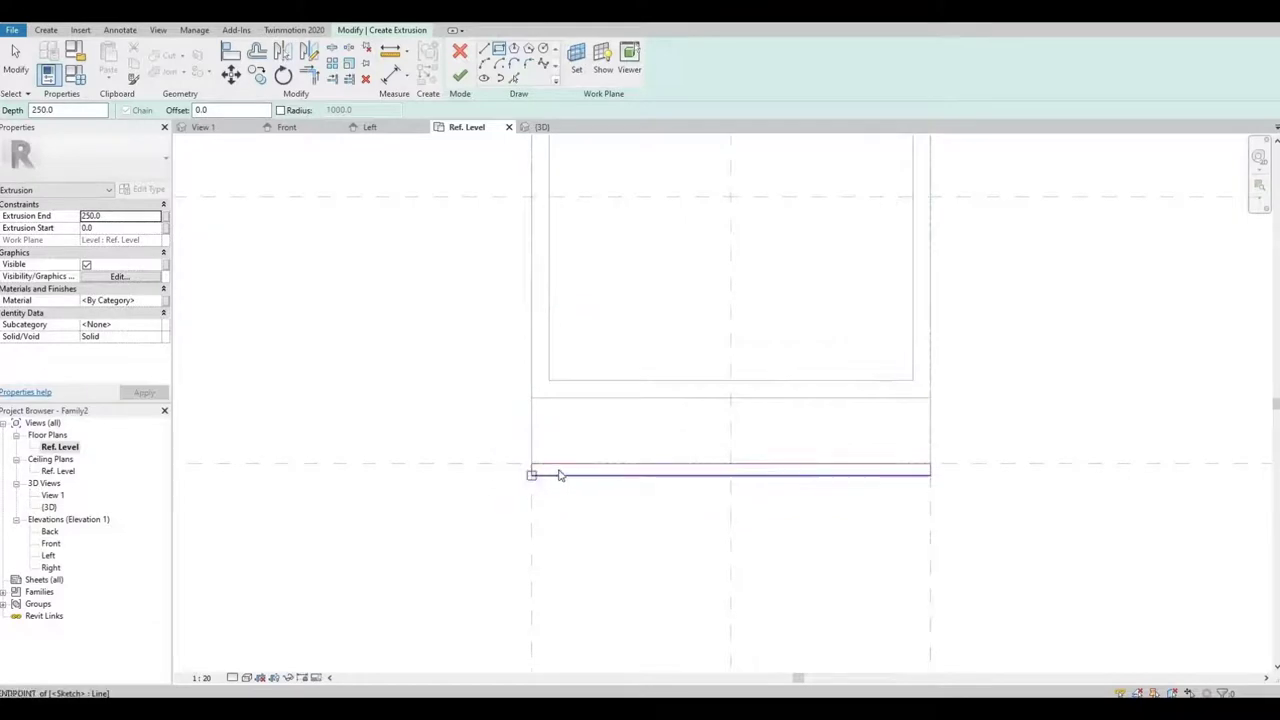
pyautogui.press('Escape')
# Set the depth of the front rectangle to 10 mm by moving its outer line relative to the front reference plane.
pyautogui.click(534, 474)
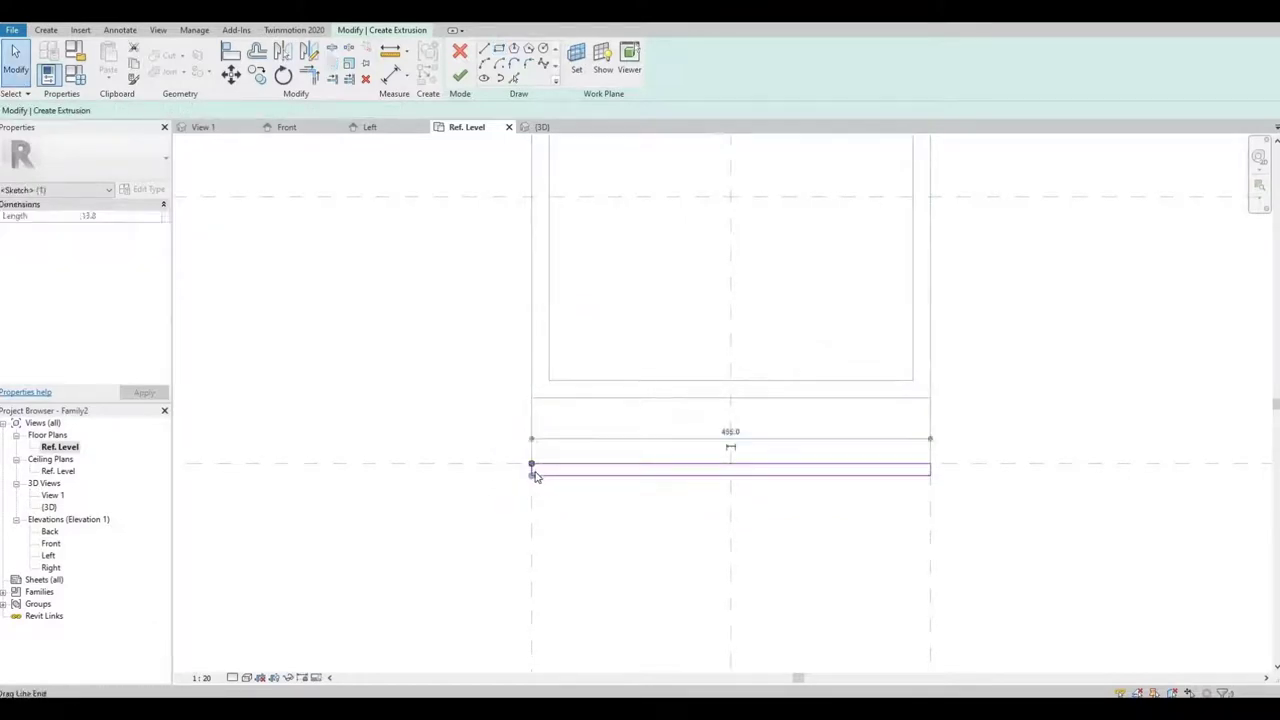
pyautogui.click(565, 480)
pyautogui.click(530, 470)
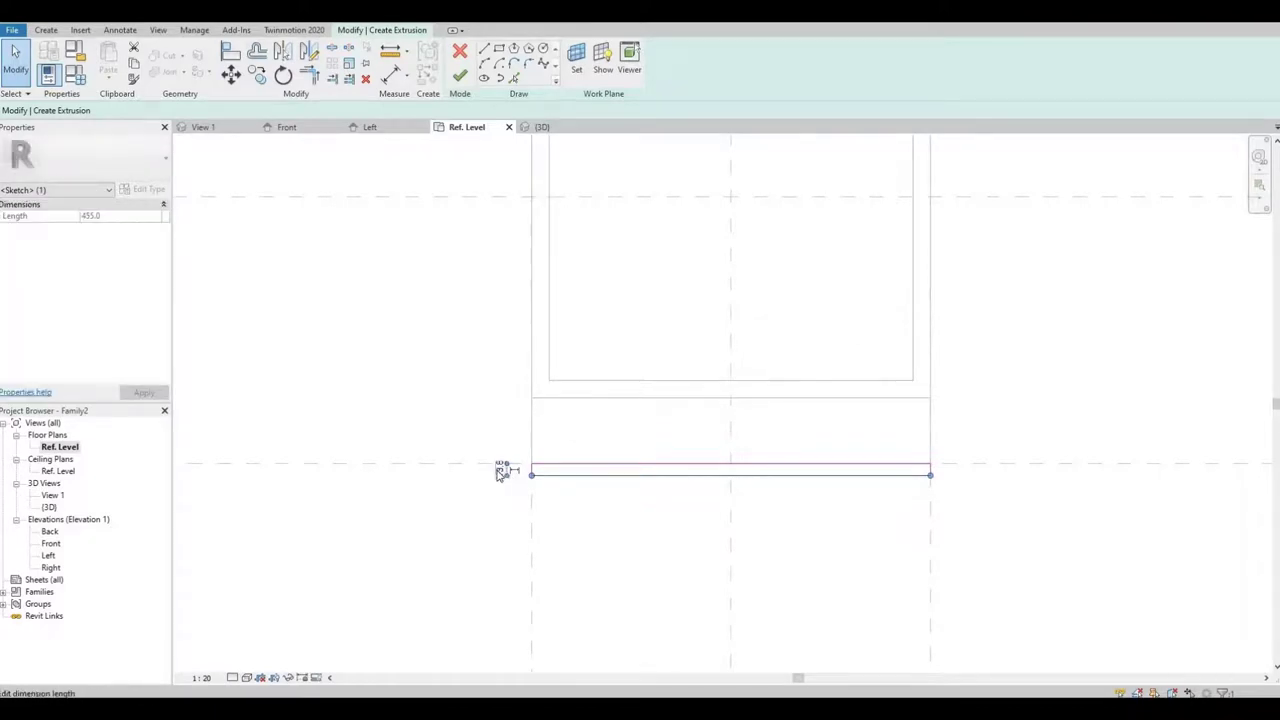
pyautogui.scroll(4, 503, 472)
pyautogui.click(513, 469)
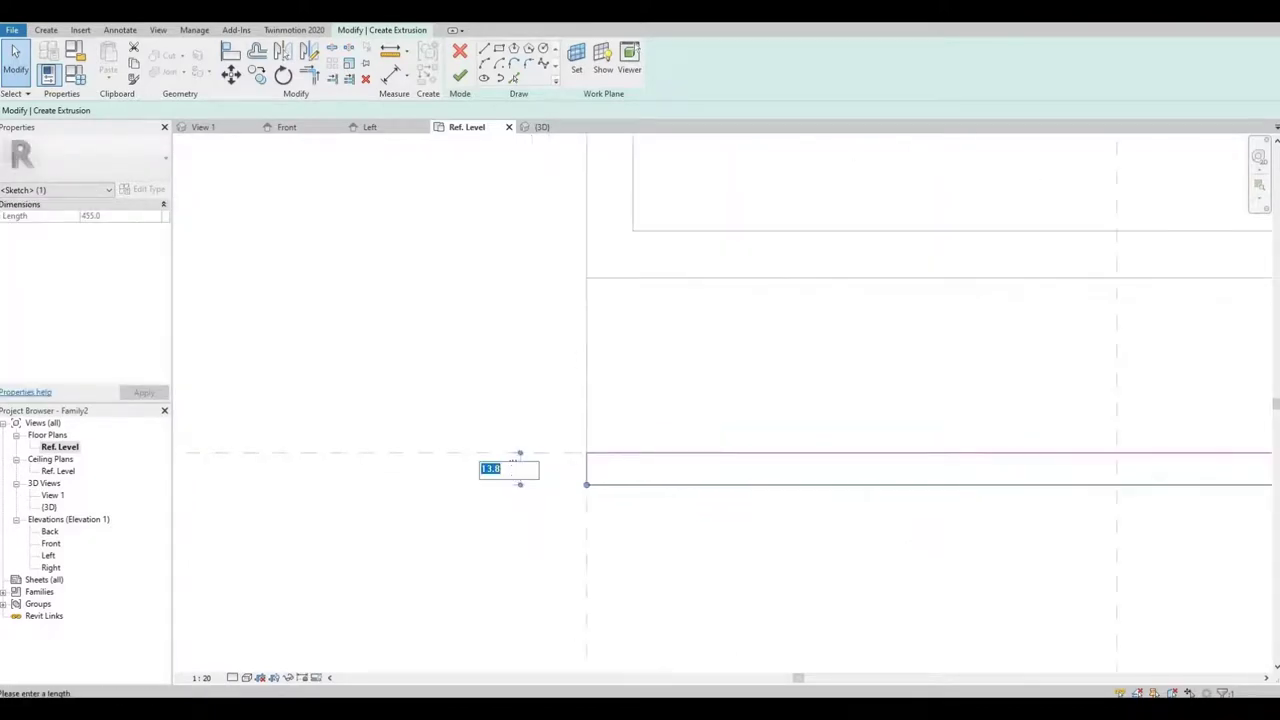
pyautogui.write('10')
pyautogui.press('Return')
pyautogui.click(728, 487)
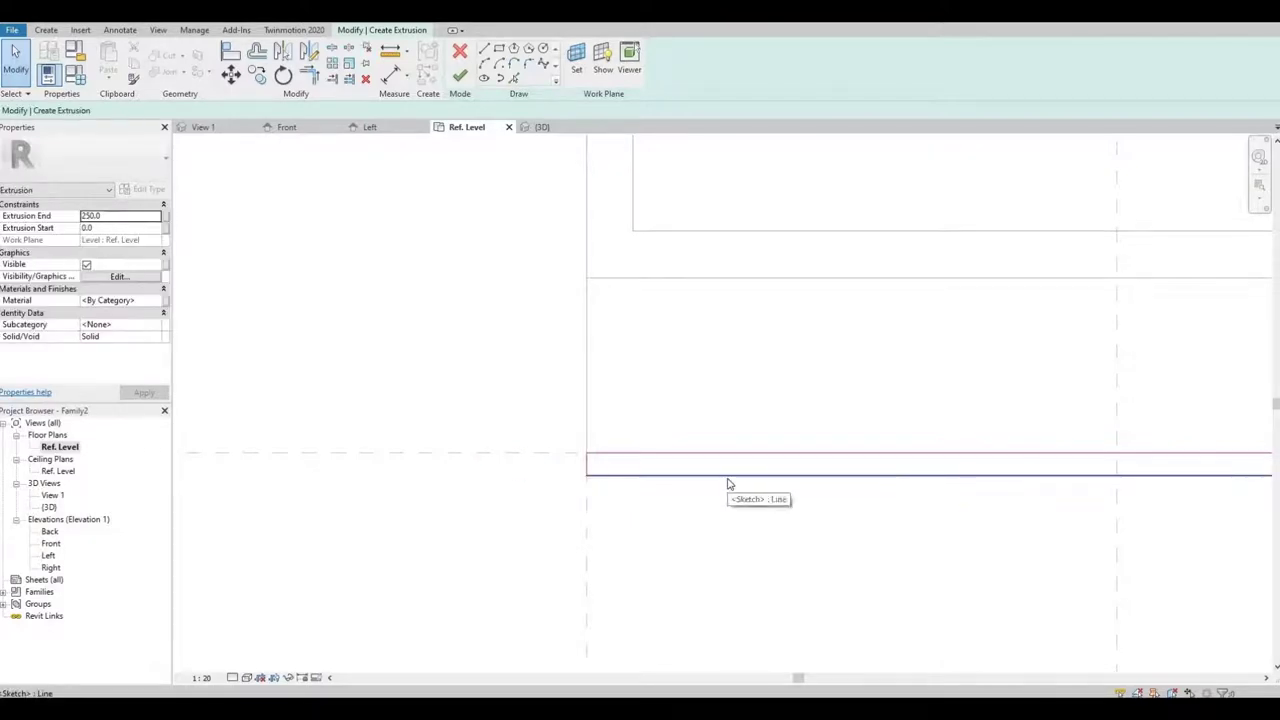
pyautogui.click(606, 478)
pyautogui.scroll(-1, 606, 480)
pyautogui.moveTo(763, 504); pyautogui.dragTo(637, 490, button='middle')
pyautogui.scroll(-1, 634, 491)
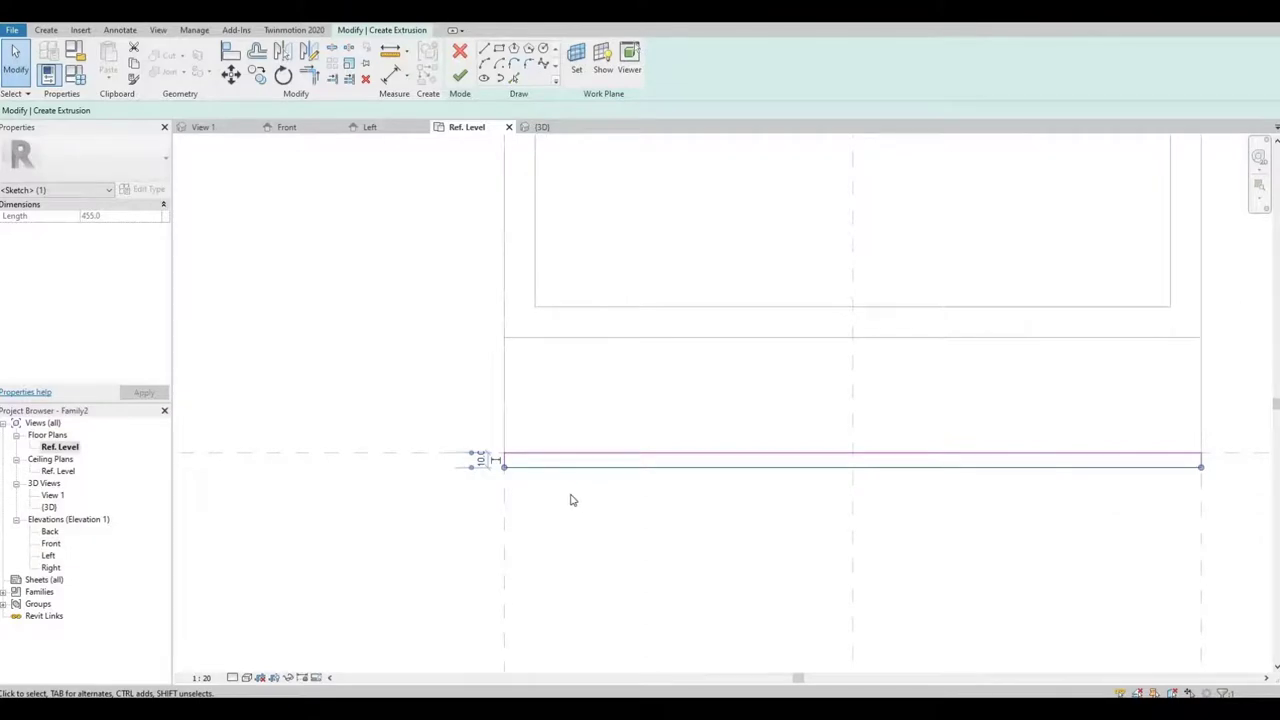
pyautogui.scroll(-3, 572, 500)
pyautogui.scroll(1, 572, 500)
pyautogui.click(601, 377)
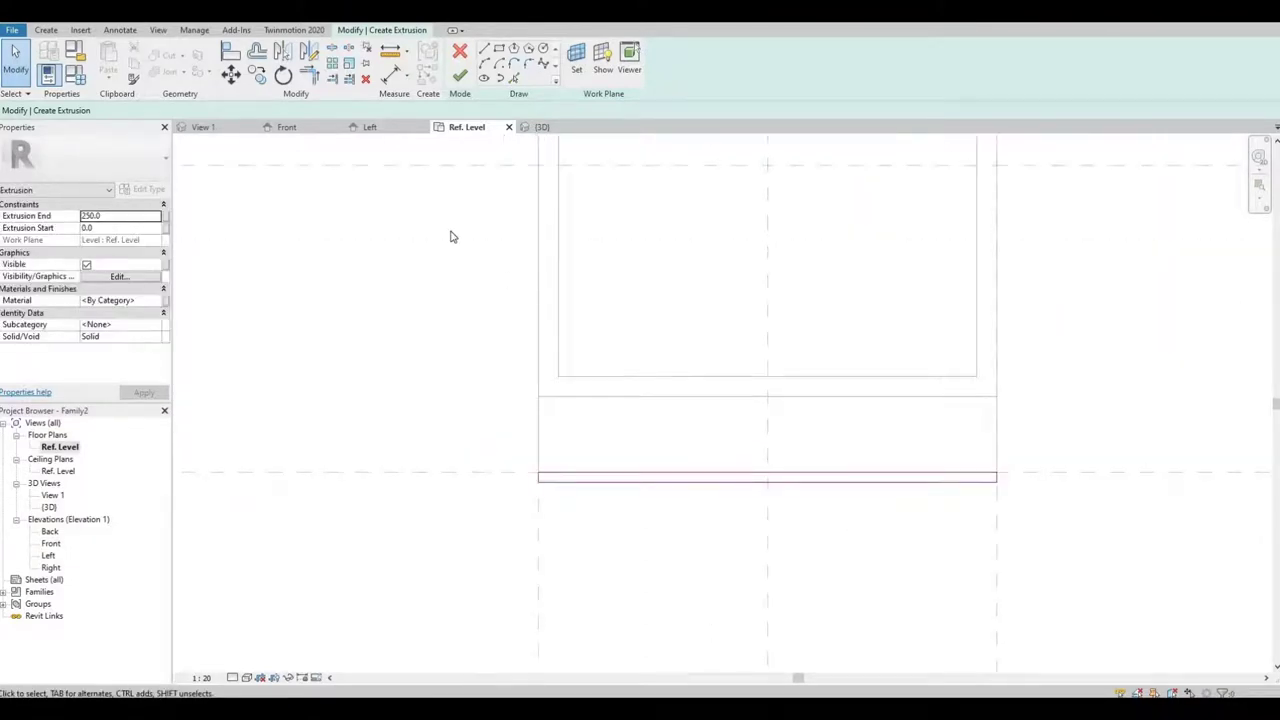
# Draw two vertical reference planes in line with the inner void's left and right edges, extending past the front of the block.
pyautogui.press('r')
pyautogui.press('p')
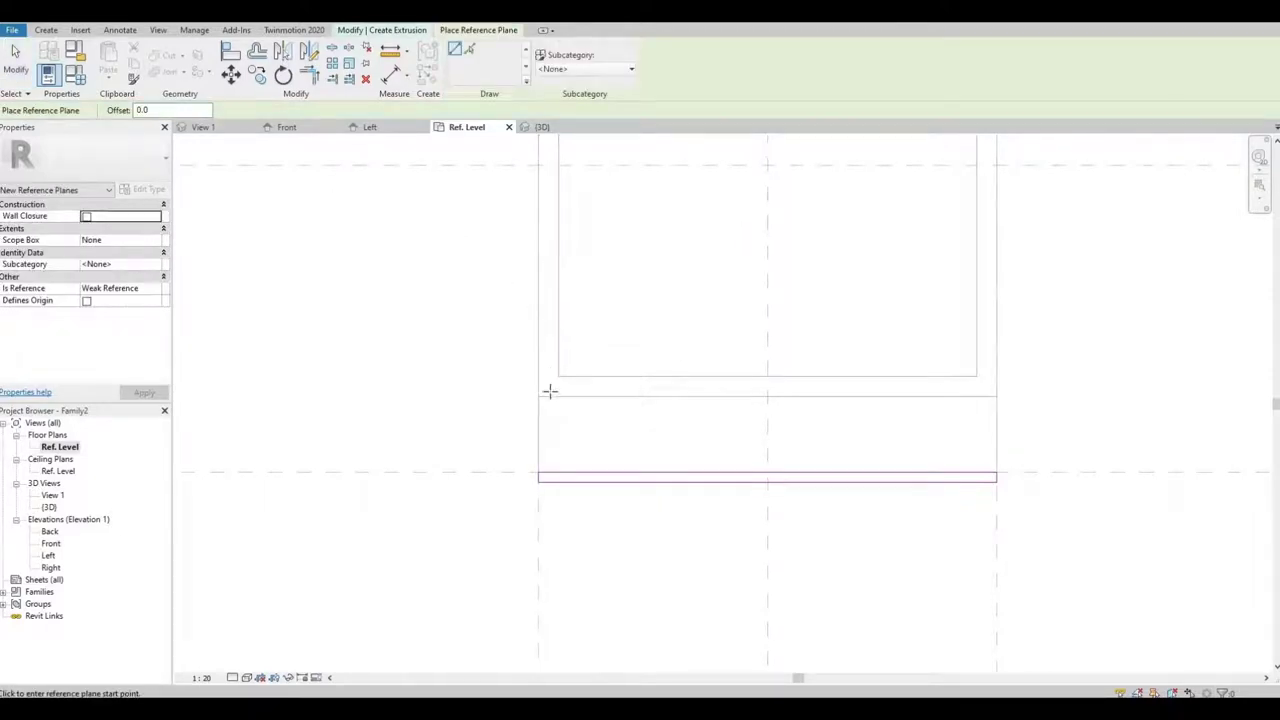
pyautogui.scroll(-5, 550, 389)
pyautogui.scroll(2, 541, 321)
pyautogui.click(560, 320)
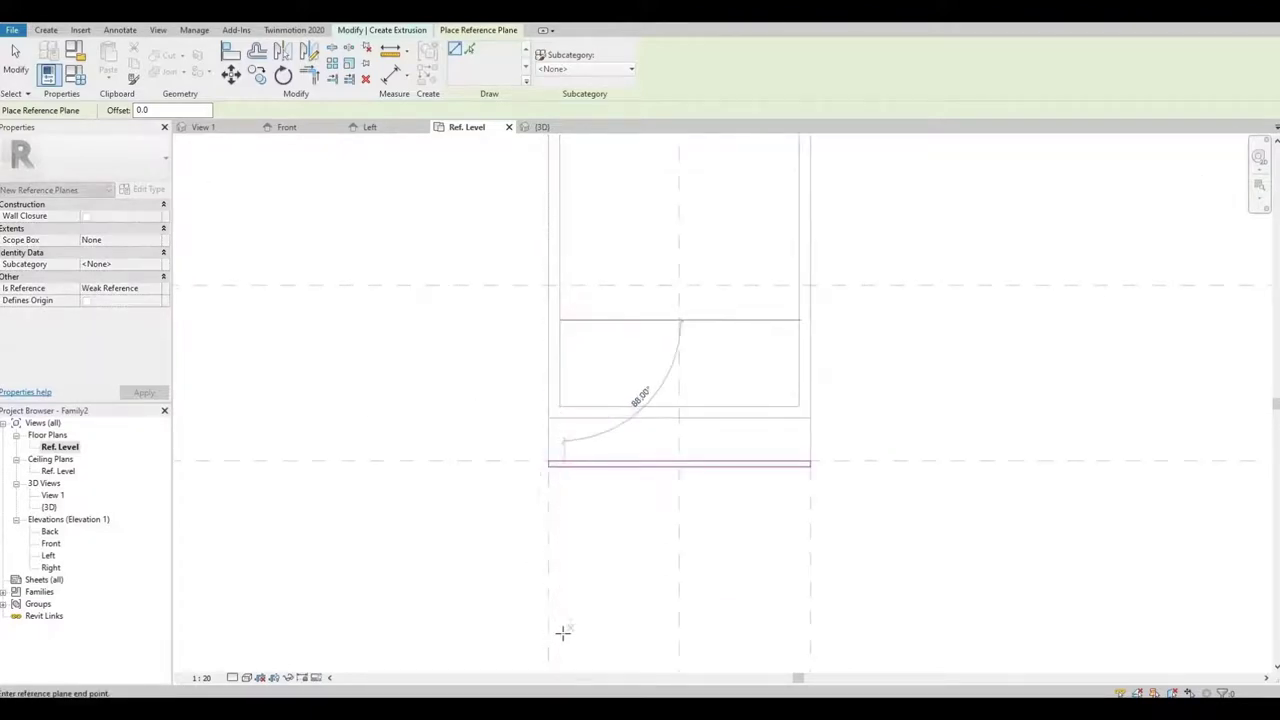
pyautogui.click(562, 632)
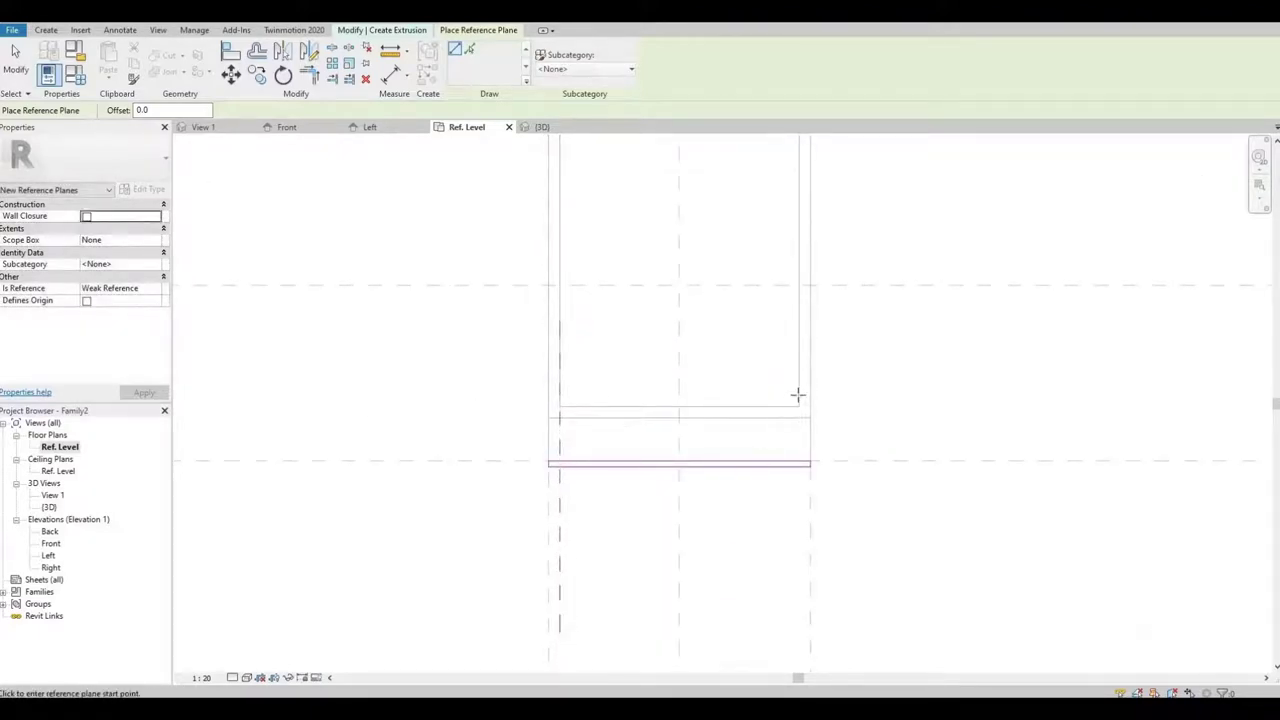
pyautogui.click(798, 395)
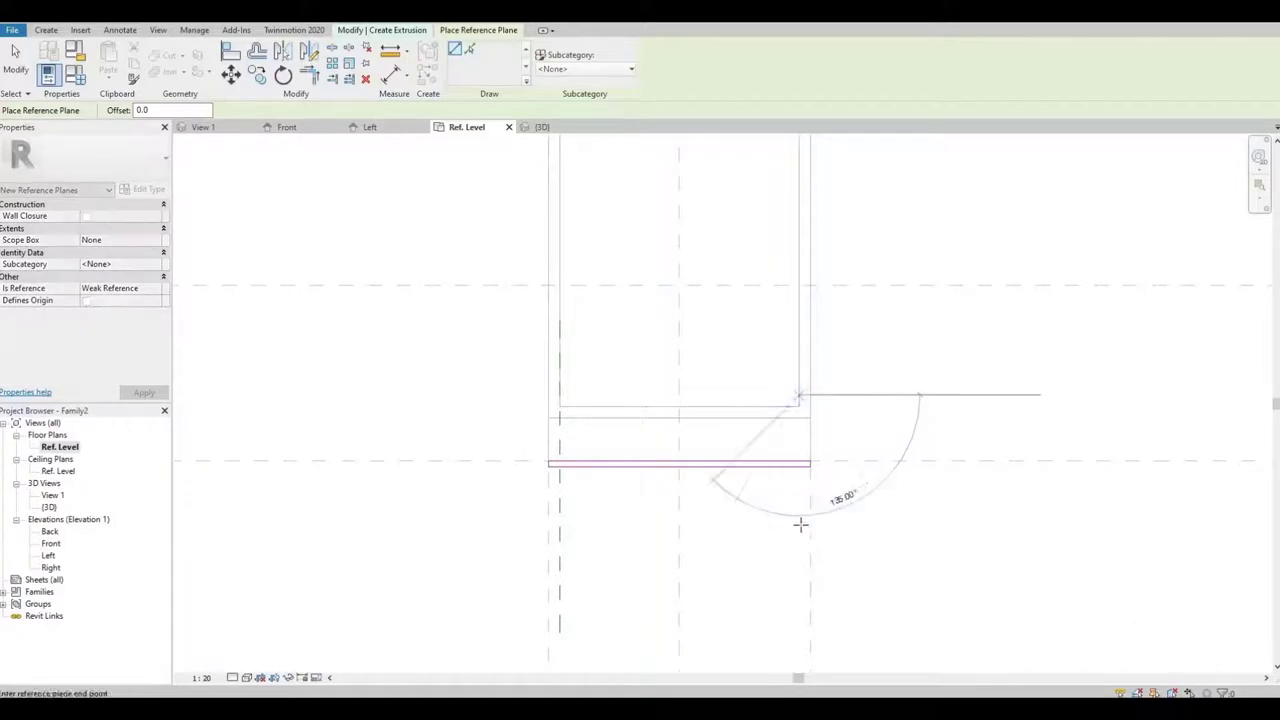
pyautogui.click(798, 578)
pyautogui.scroll(1, 768, 471)
pyautogui.scroll(1, 668, 465)
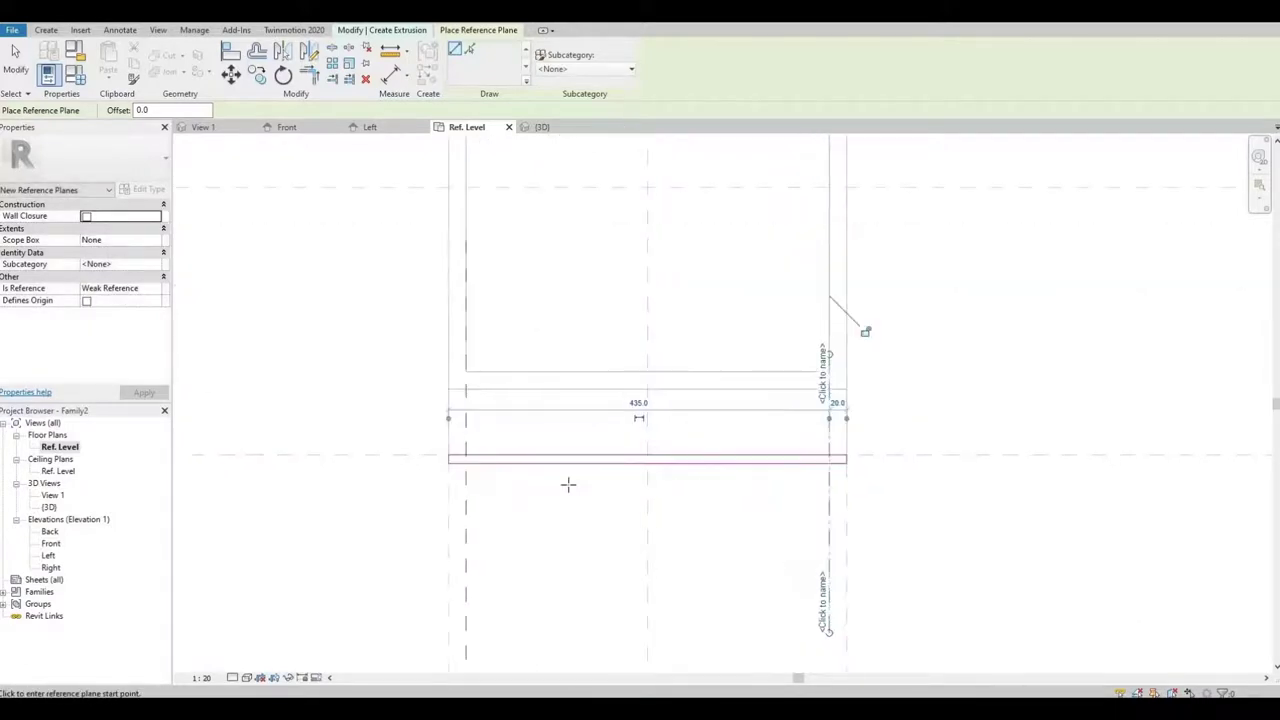
pyautogui.moveTo(568, 485); pyautogui.dragTo(621, 465, button='middle')
pyautogui.press('Escape')
pyautogui.press('Escape')
# Set each of the two new vertical reference planes 10 mm in from the block's adjacent outer side.
pyautogui.click(883, 400)
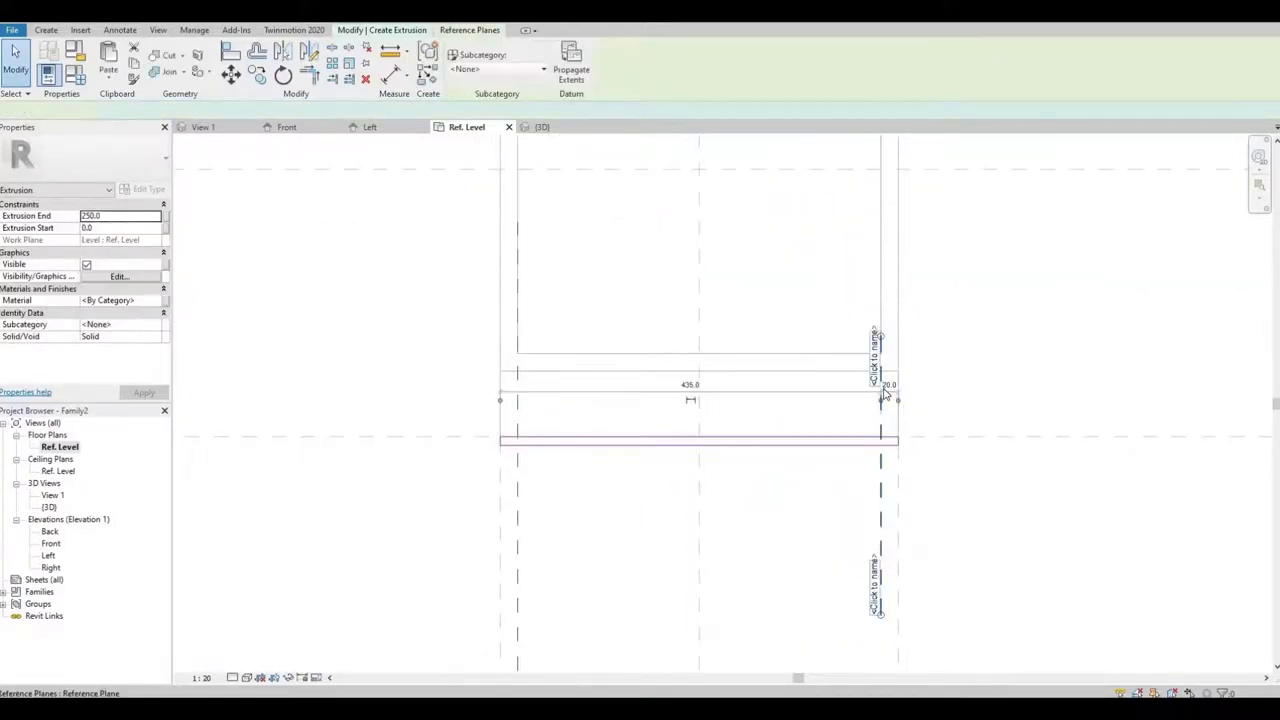
pyautogui.scroll(1, 886, 386)
pyautogui.click(891, 385)
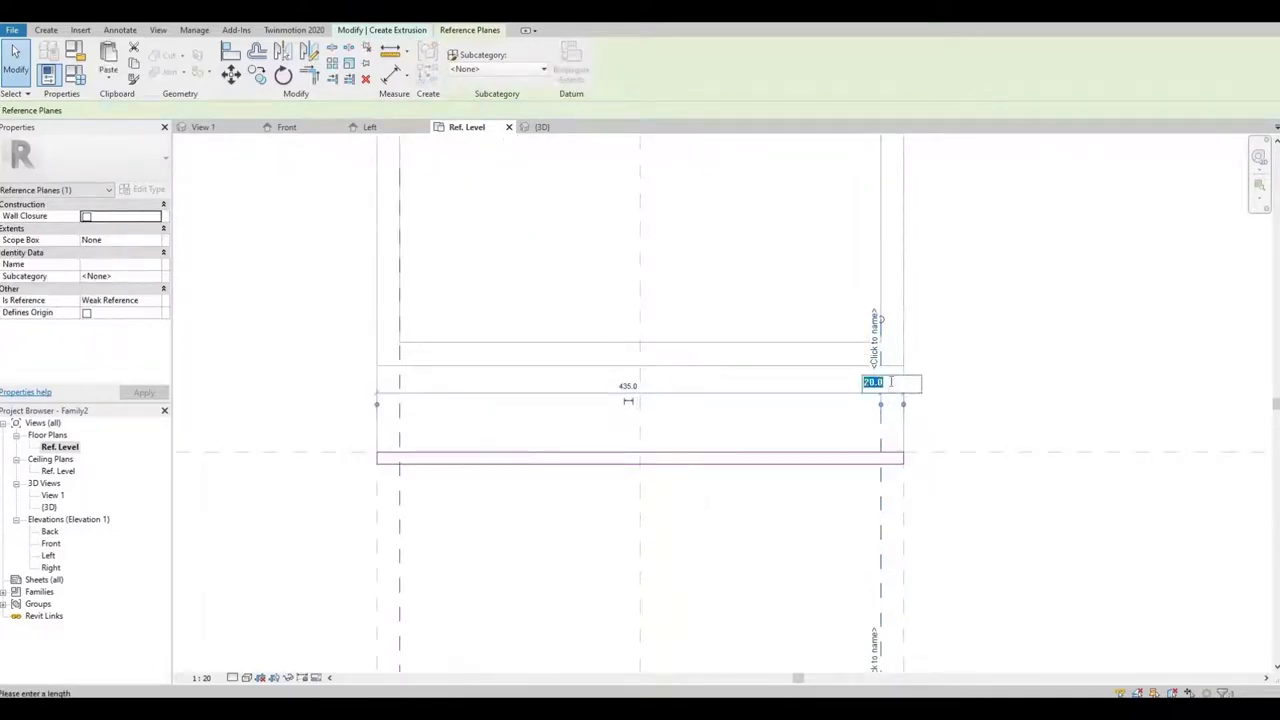
pyautogui.press('Return')
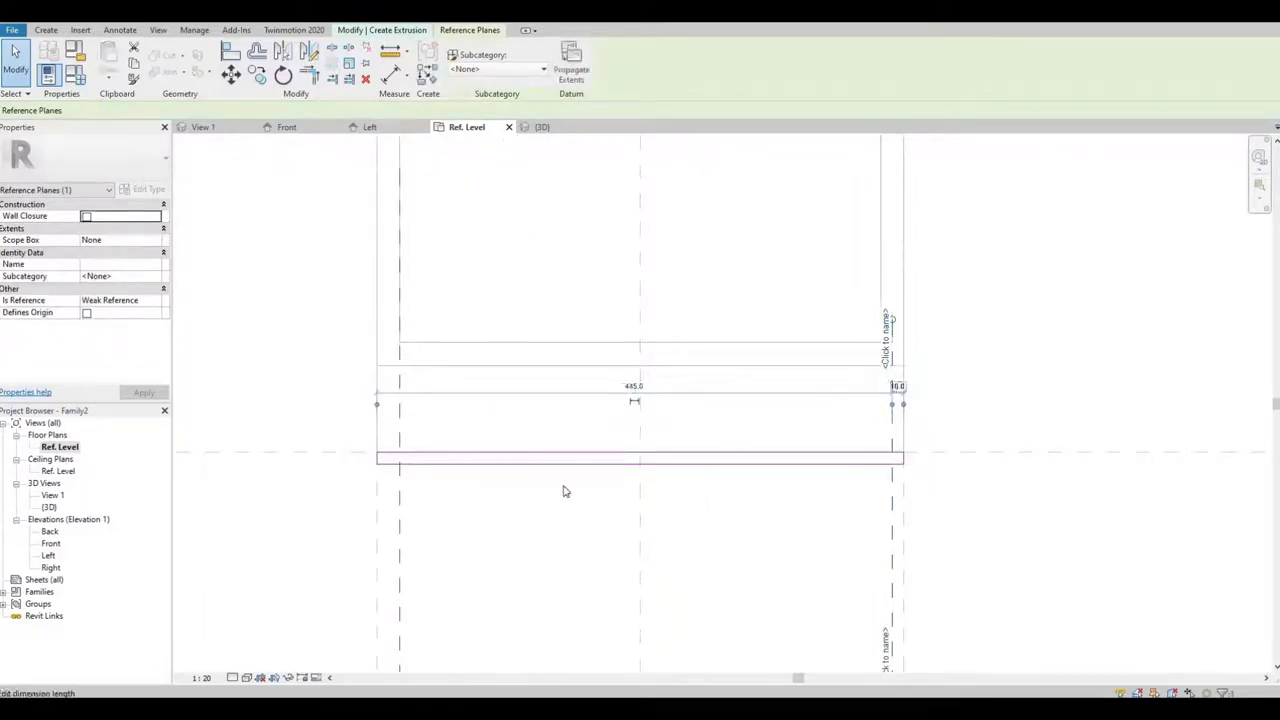
pyautogui.press('Escape')
pyautogui.click(400, 438)
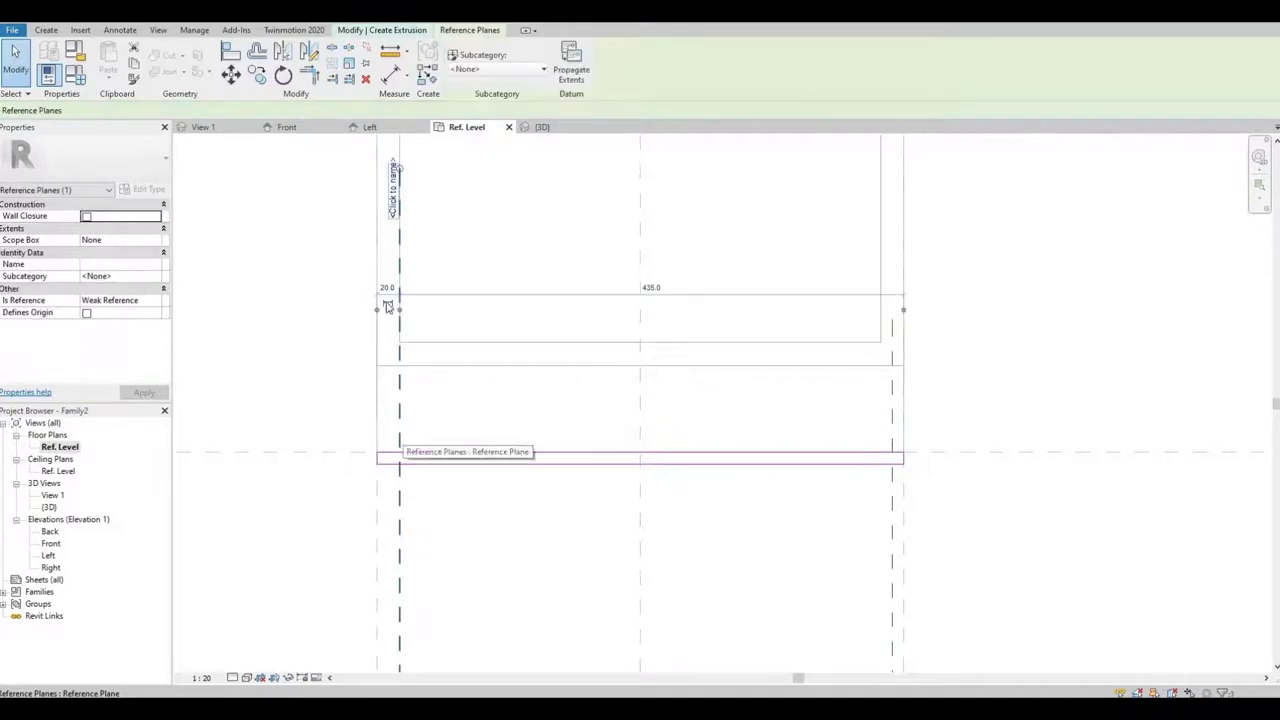
pyautogui.click(385, 288)
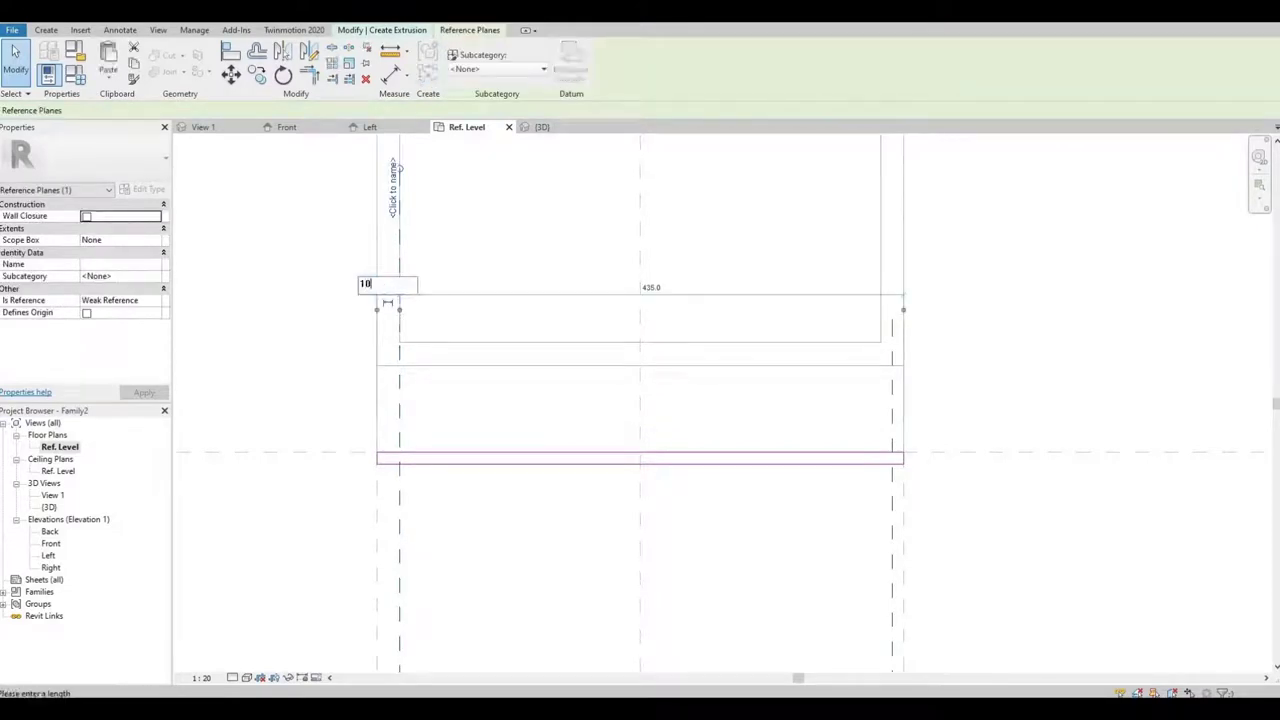
pyautogui.press('Return')
pyautogui.click(227, 185)
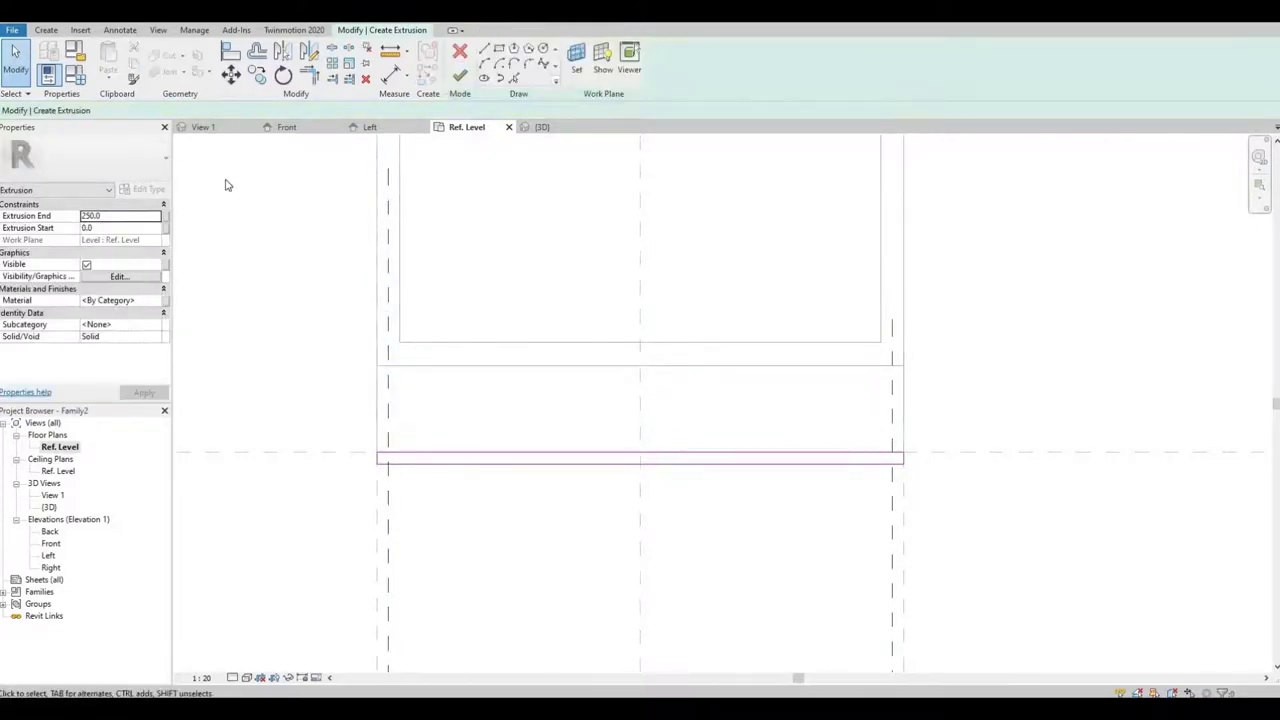
# Align the front rectangle's left and right ends to the two new vertical reference planes and lock both alignments.
pyautogui.press('a')
pyautogui.press('l')
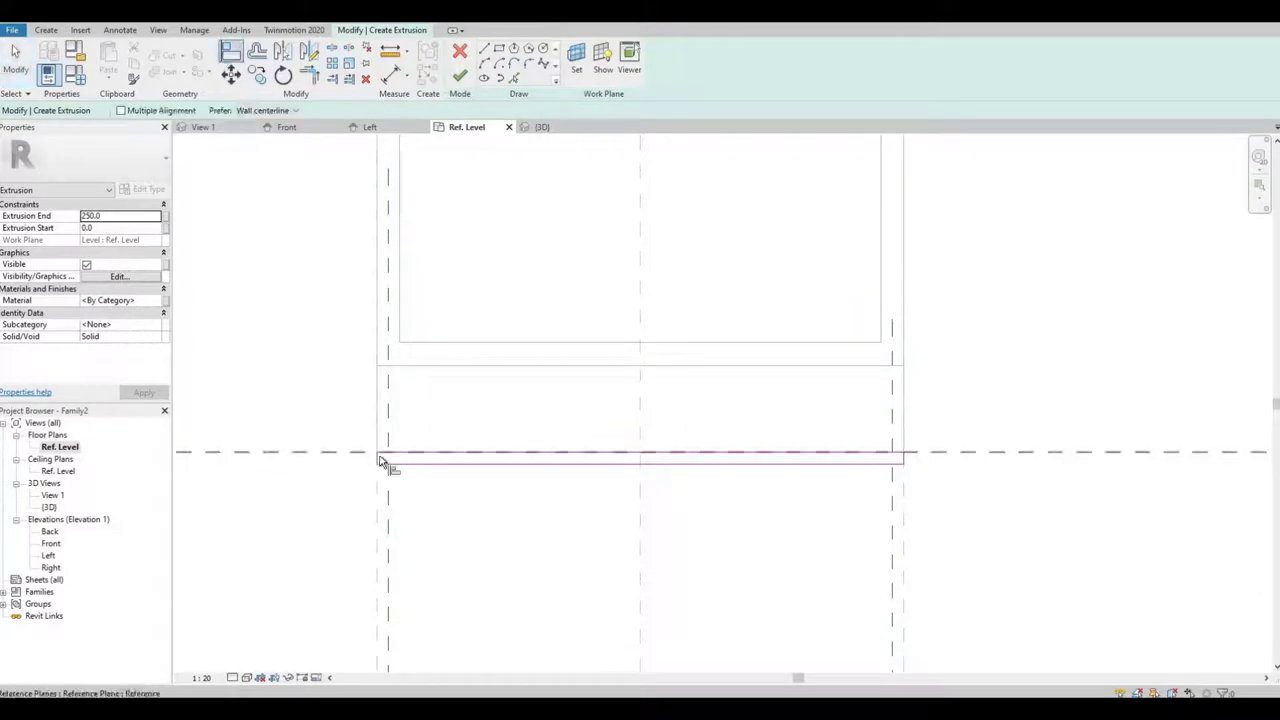
pyautogui.scroll(2, 380, 457)
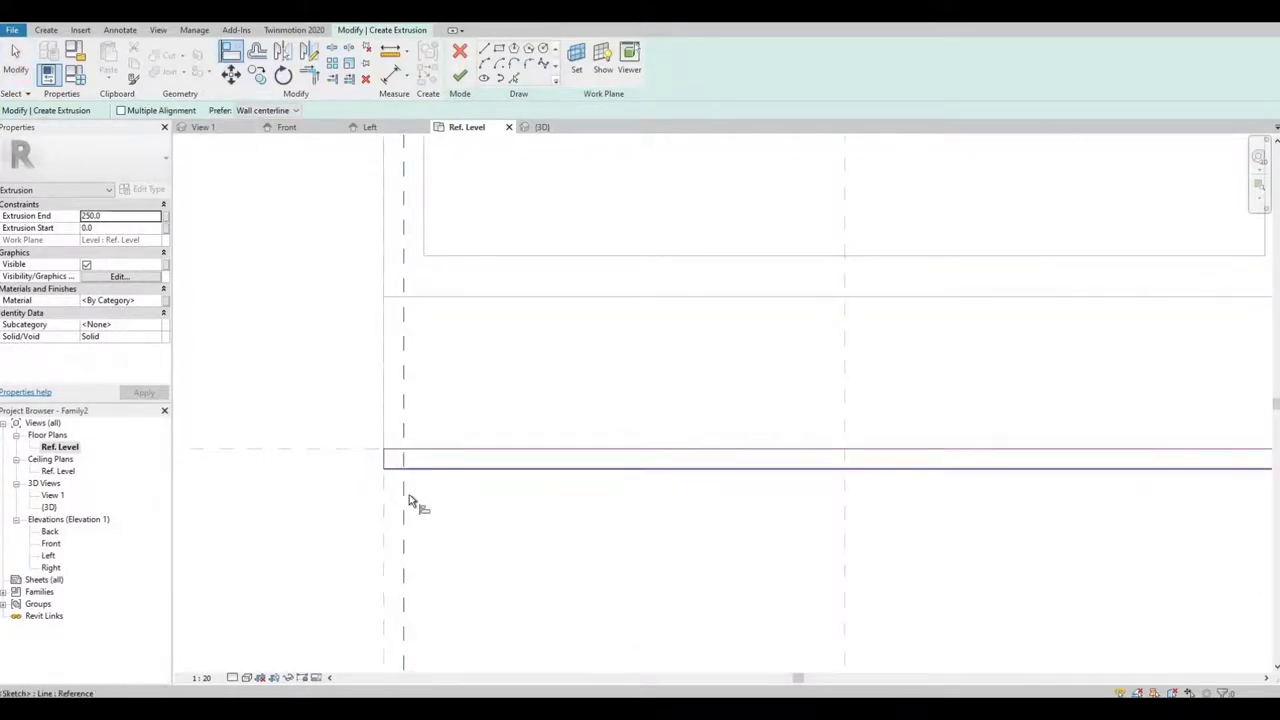
pyautogui.click(403, 490)
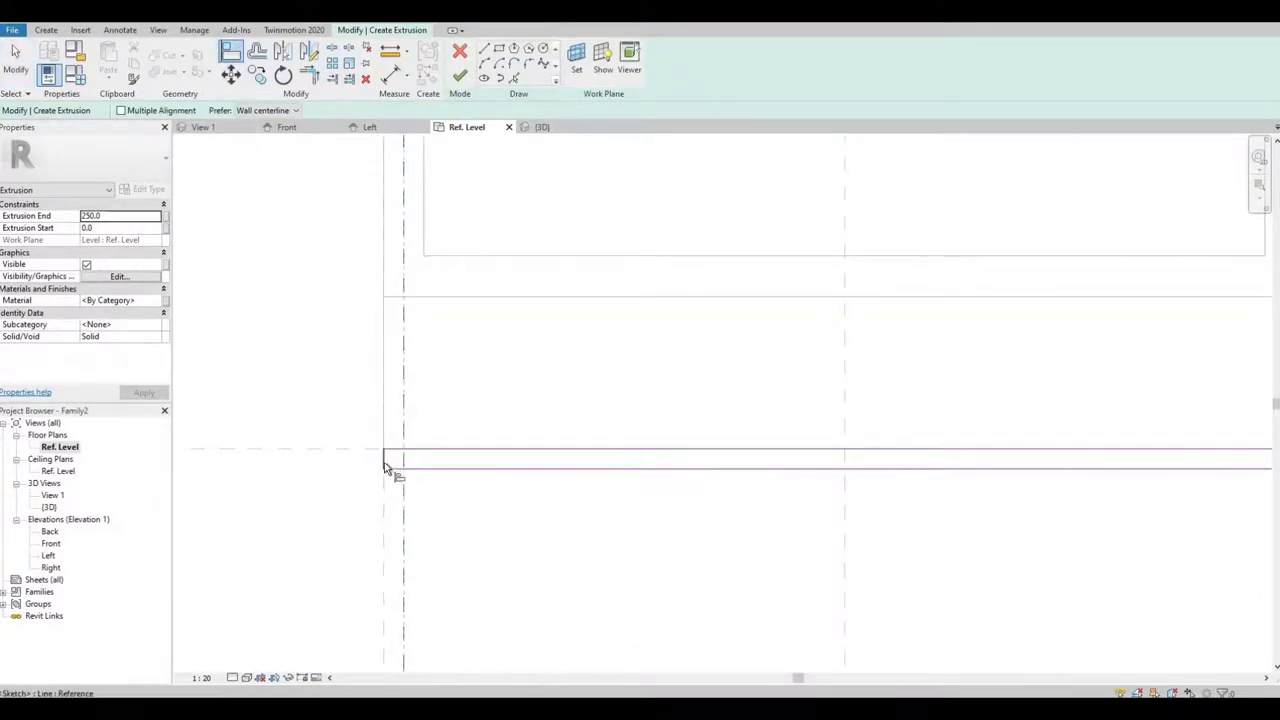
pyautogui.click(384, 462)
pyautogui.scroll(-3, 427, 432)
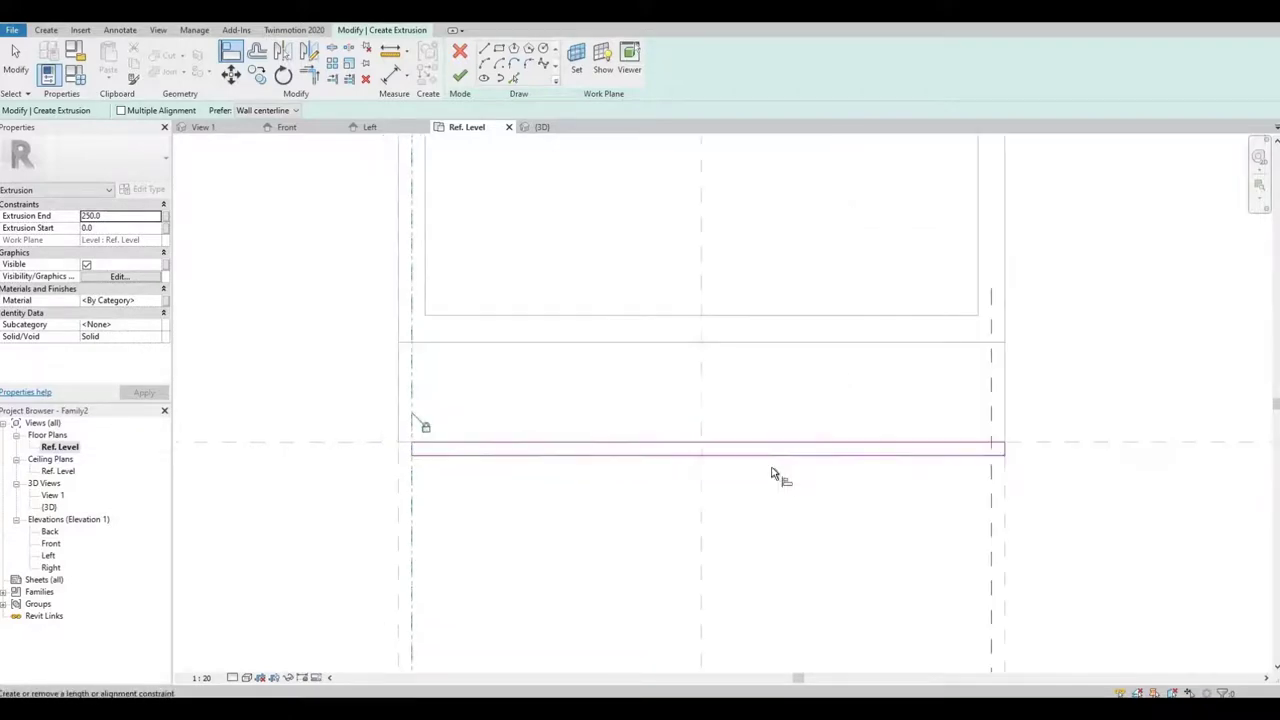
pyautogui.scroll(1, 900, 443)
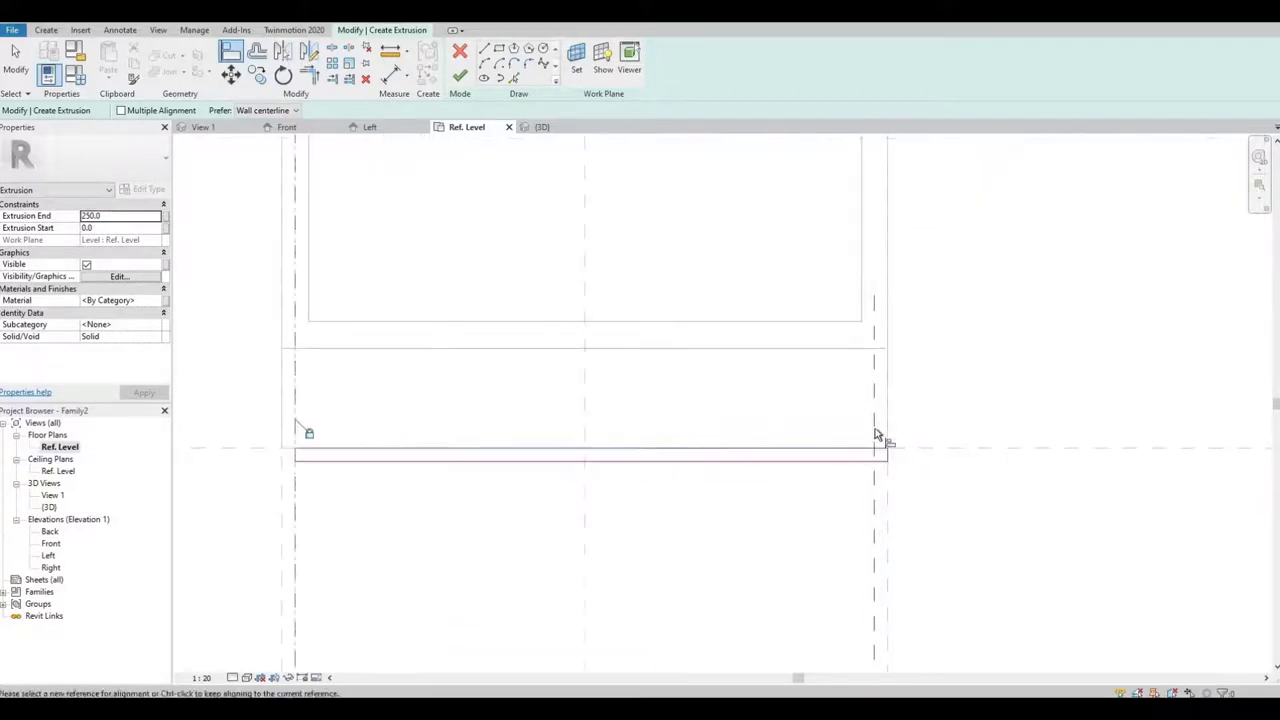
pyautogui.click(876, 492)
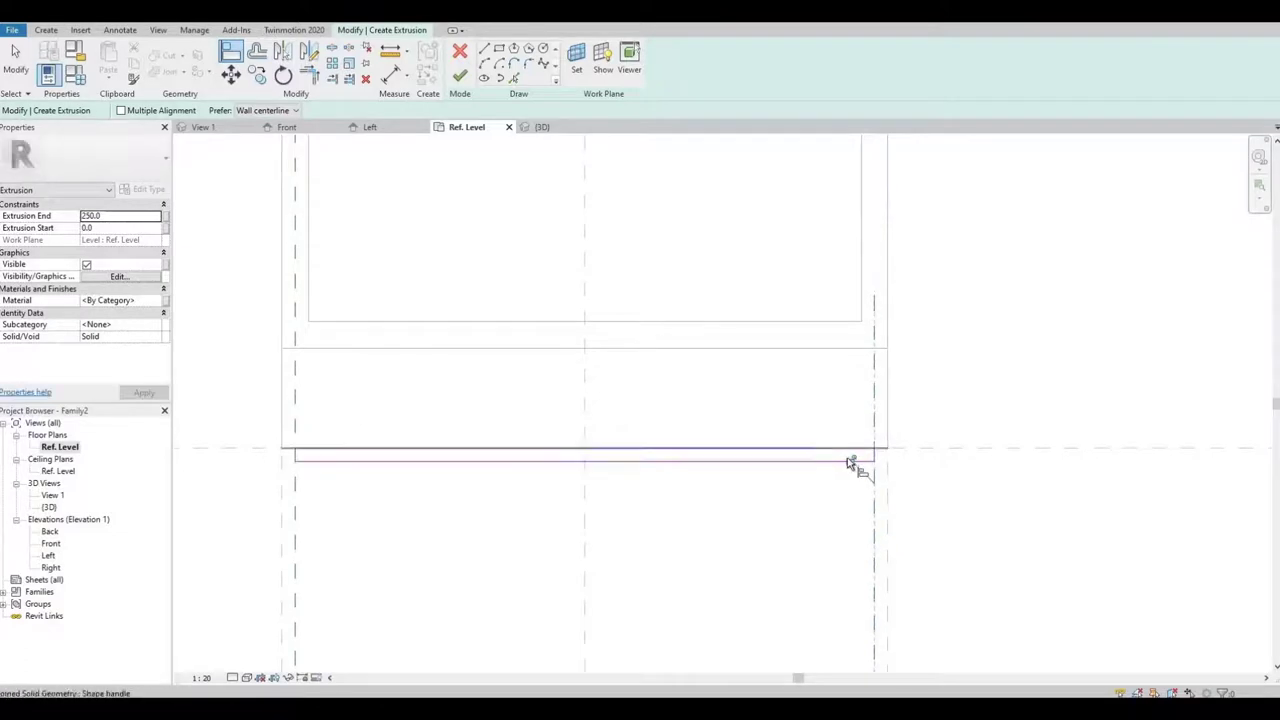
pyautogui.click(850, 457)
pyautogui.scroll(-3, 819, 480)
pyautogui.moveTo(825, 501); pyautogui.dragTo(821, 513, button='middle')
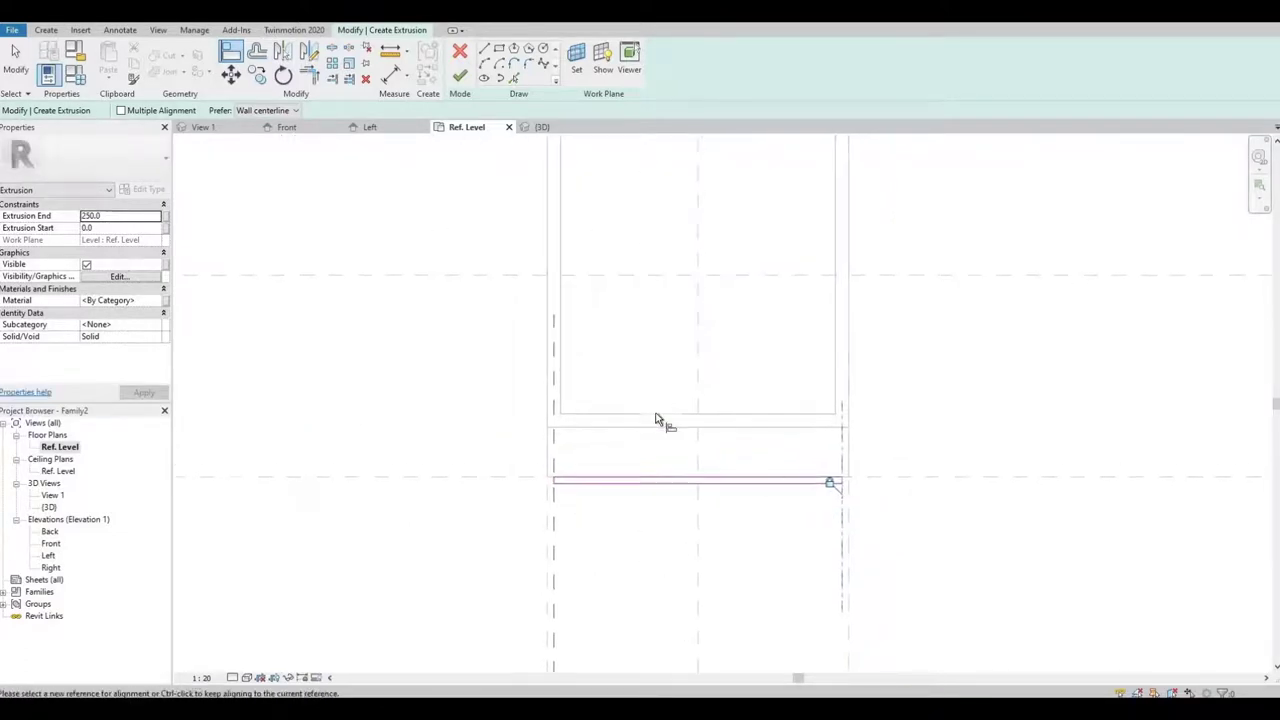
pyautogui.press('Escape')
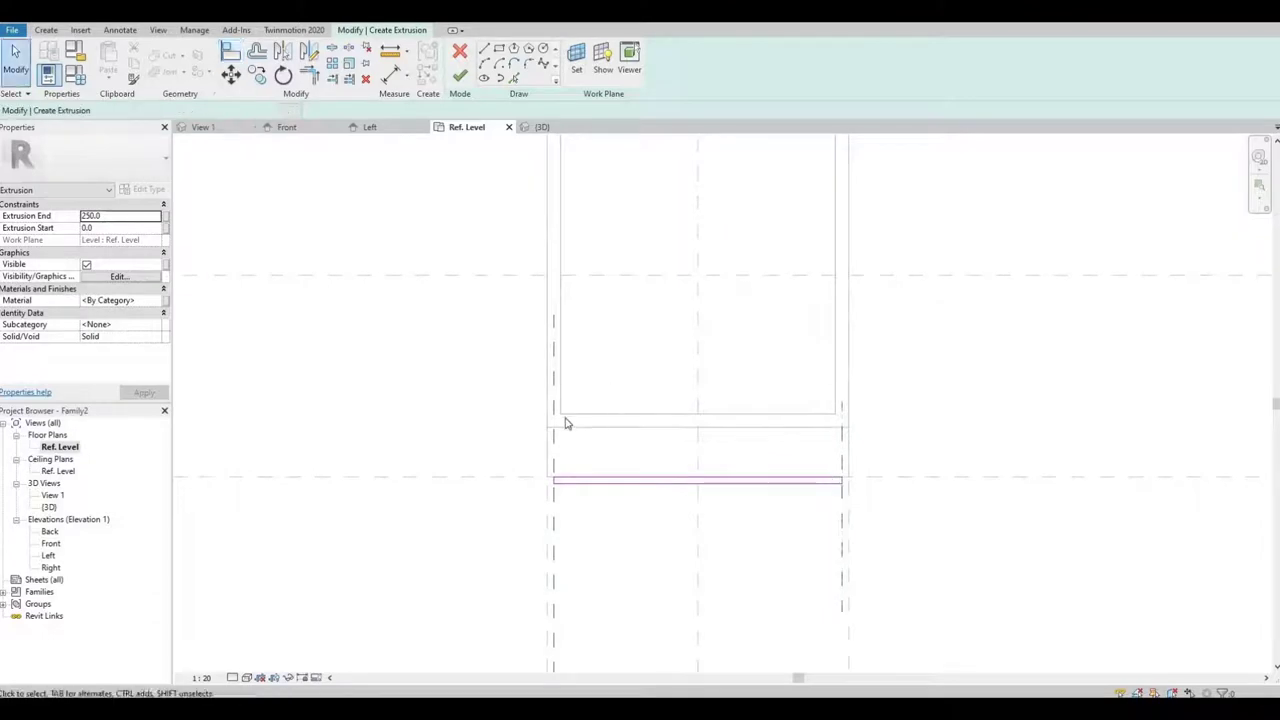
# Draw a horizontal reference plane in front of the rectangle and align it with the rectangle's outer line.
pyautogui.press('r')
pyautogui.press('p')
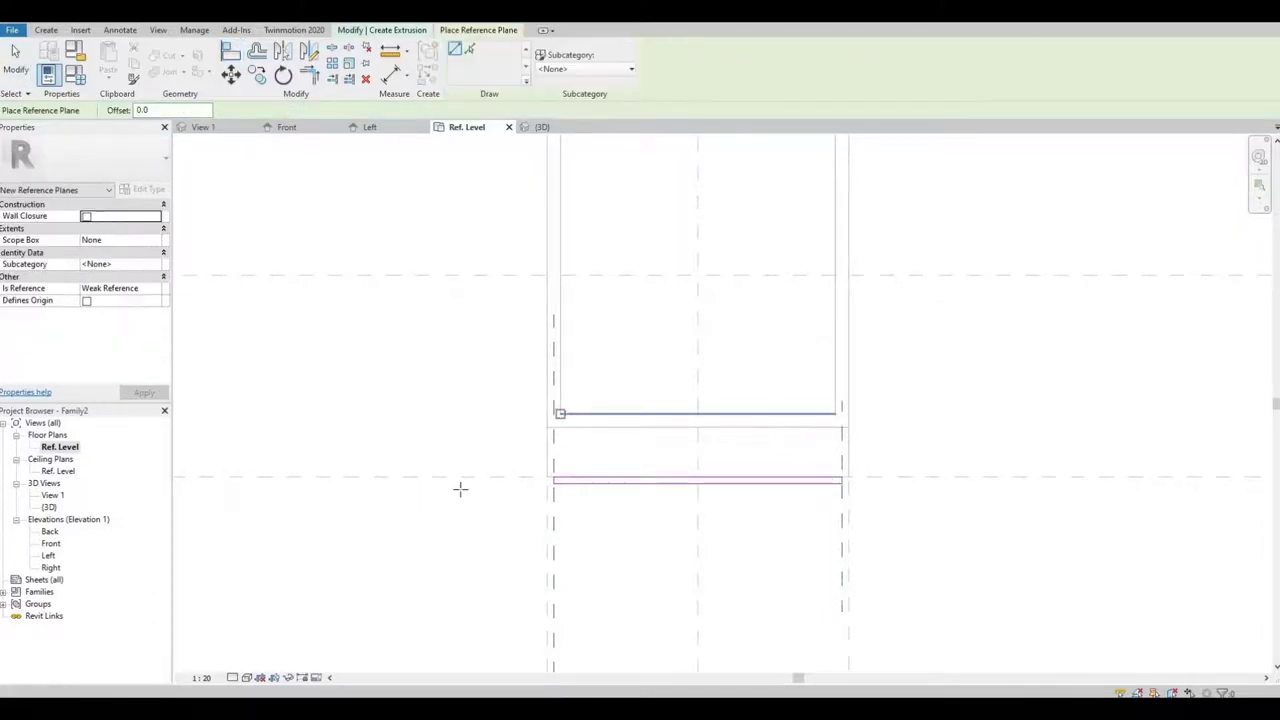
pyautogui.click(464, 507)
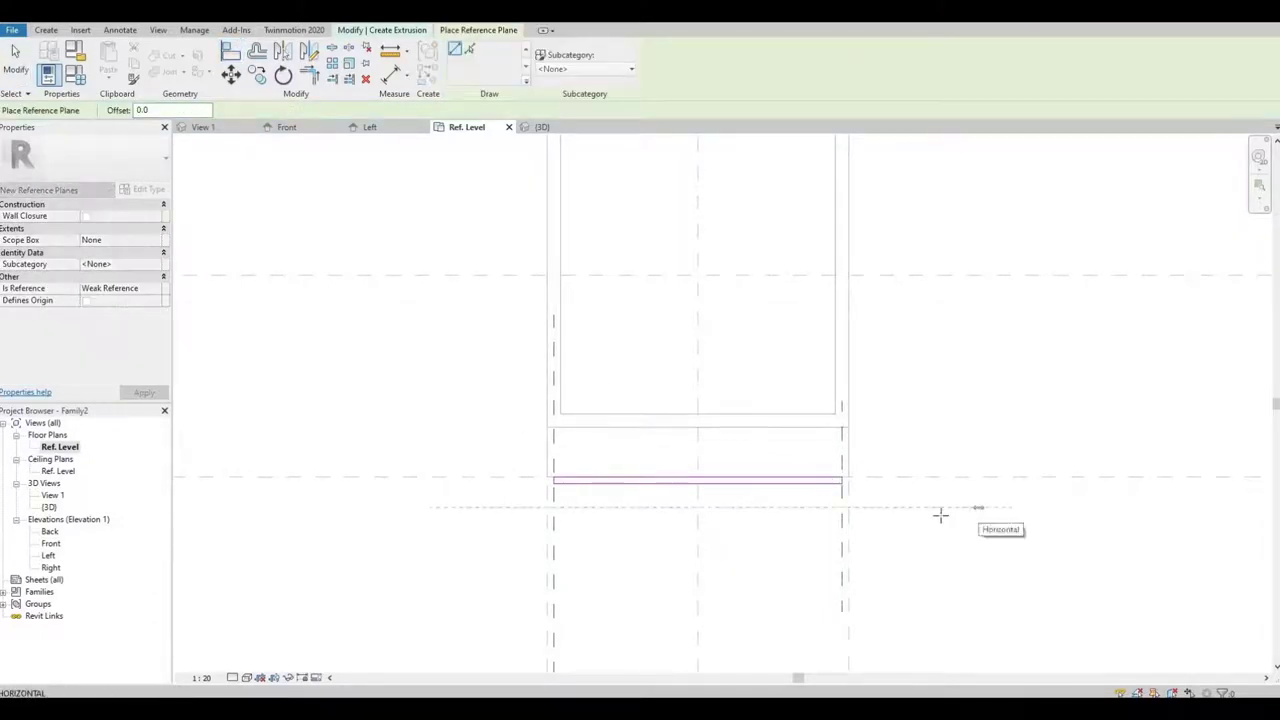
pyautogui.click(978, 507)
pyautogui.press('Escape')
pyautogui.press('a')
pyautogui.press('l')
pyautogui.click(750, 510)
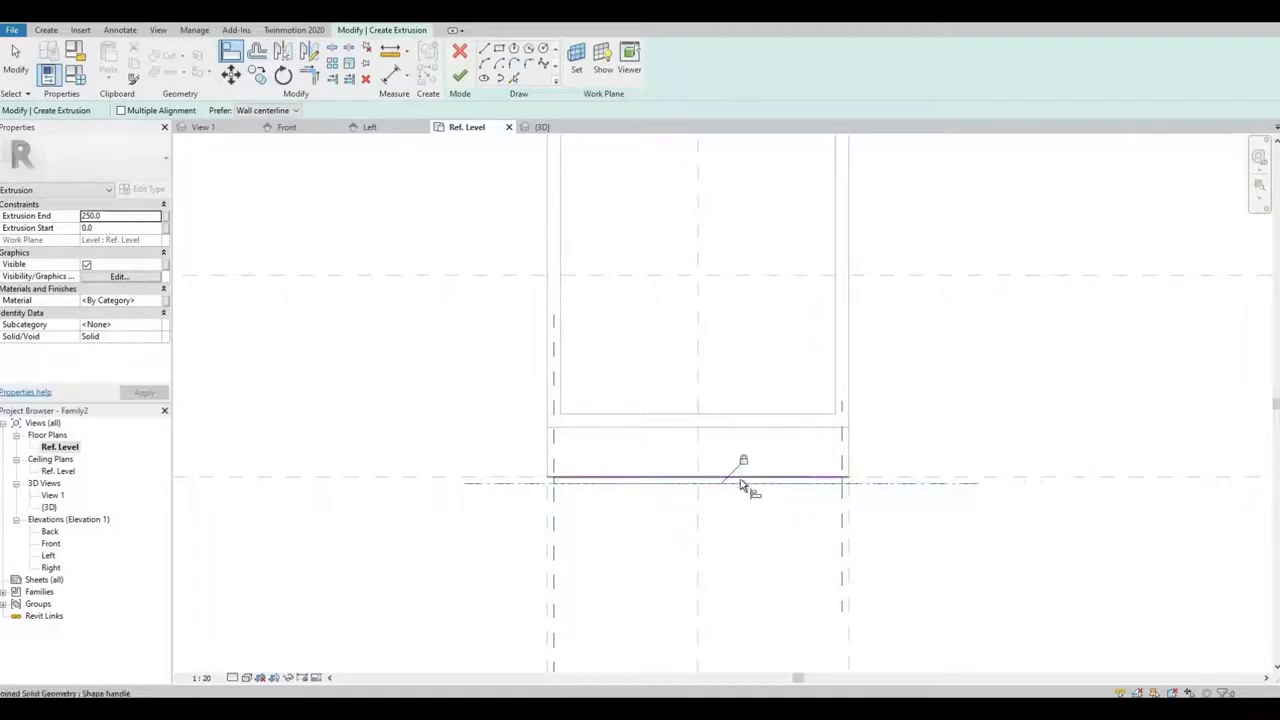
# Finish the front panel's extrusion sketch and open the Front elevation to show the panel against the block.
pyautogui.press('Escape')
pyautogui.moveTo(663, 457); pyautogui.dragTo(626, 459, button='middle')
pyautogui.click(460, 77)
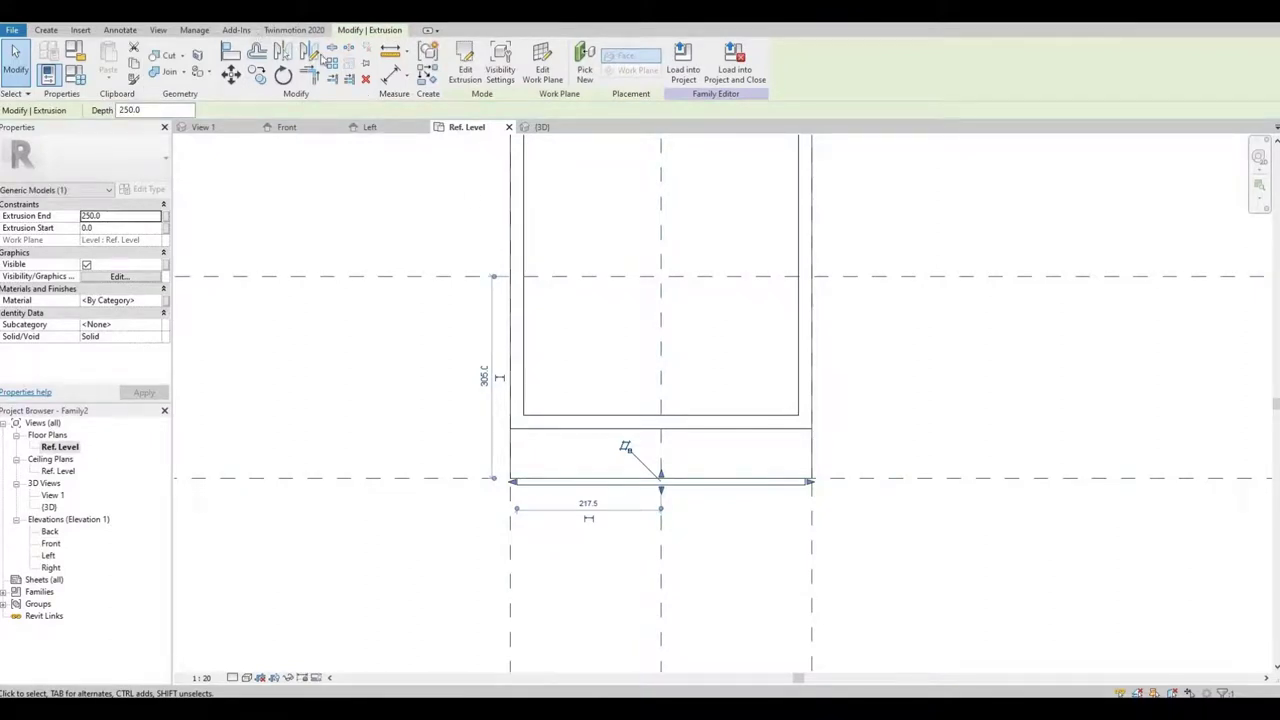
pyautogui.doubleClick(52, 546)
pyautogui.moveTo(701, 367); pyautogui.dragTo(677, 397, button='middle')
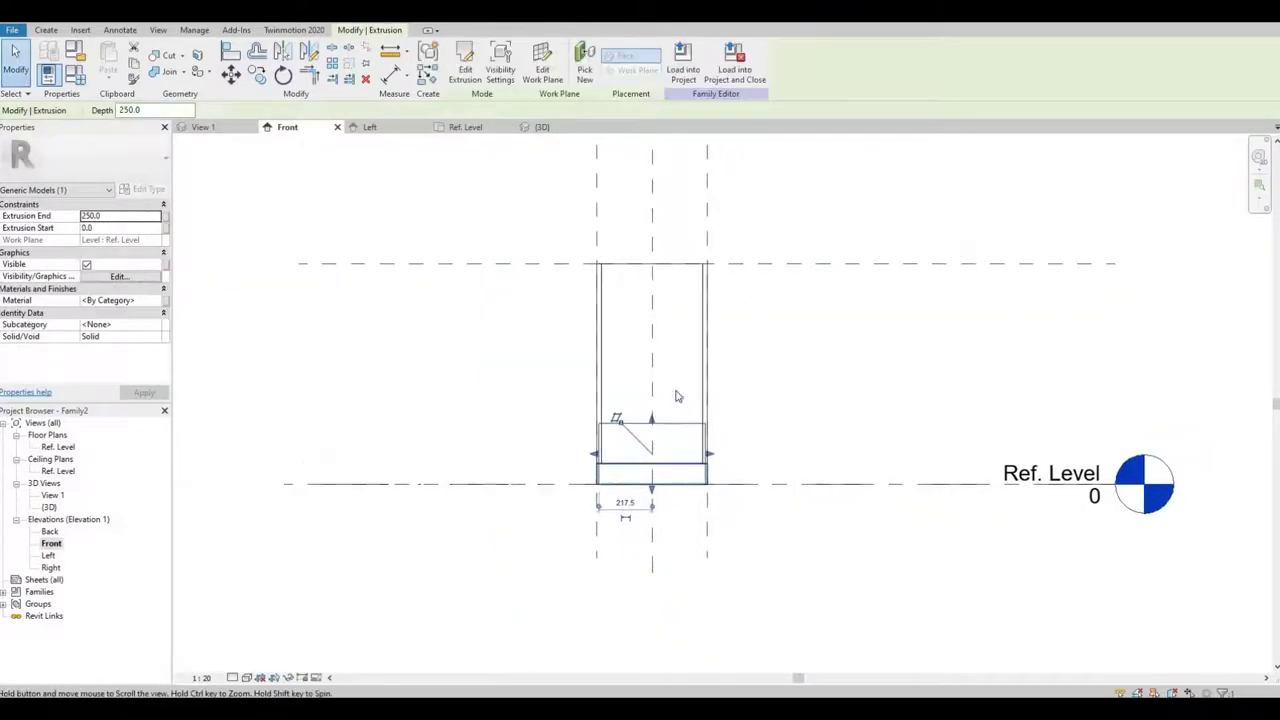
pyautogui.scroll(1, 677, 397)
pyautogui.scroll(2, 655, 416)
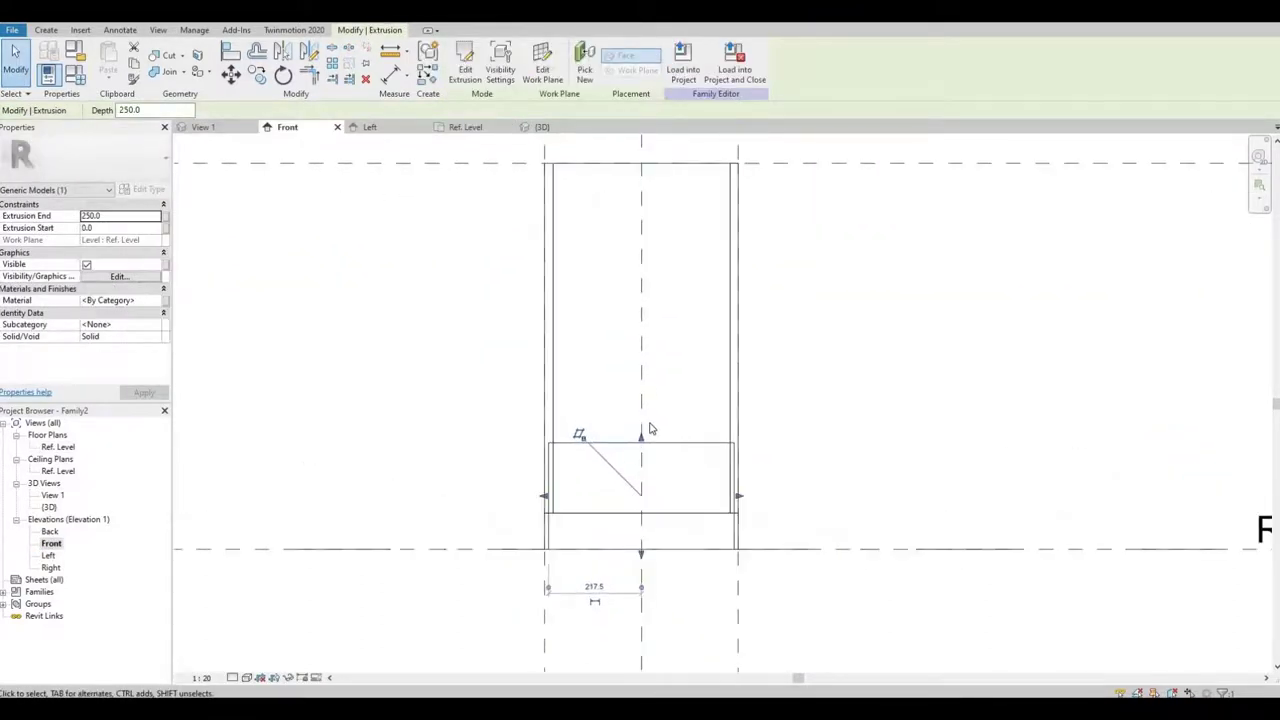
pyautogui.scroll(1, 645, 432)
pyautogui.scroll(-2, 608, 441)
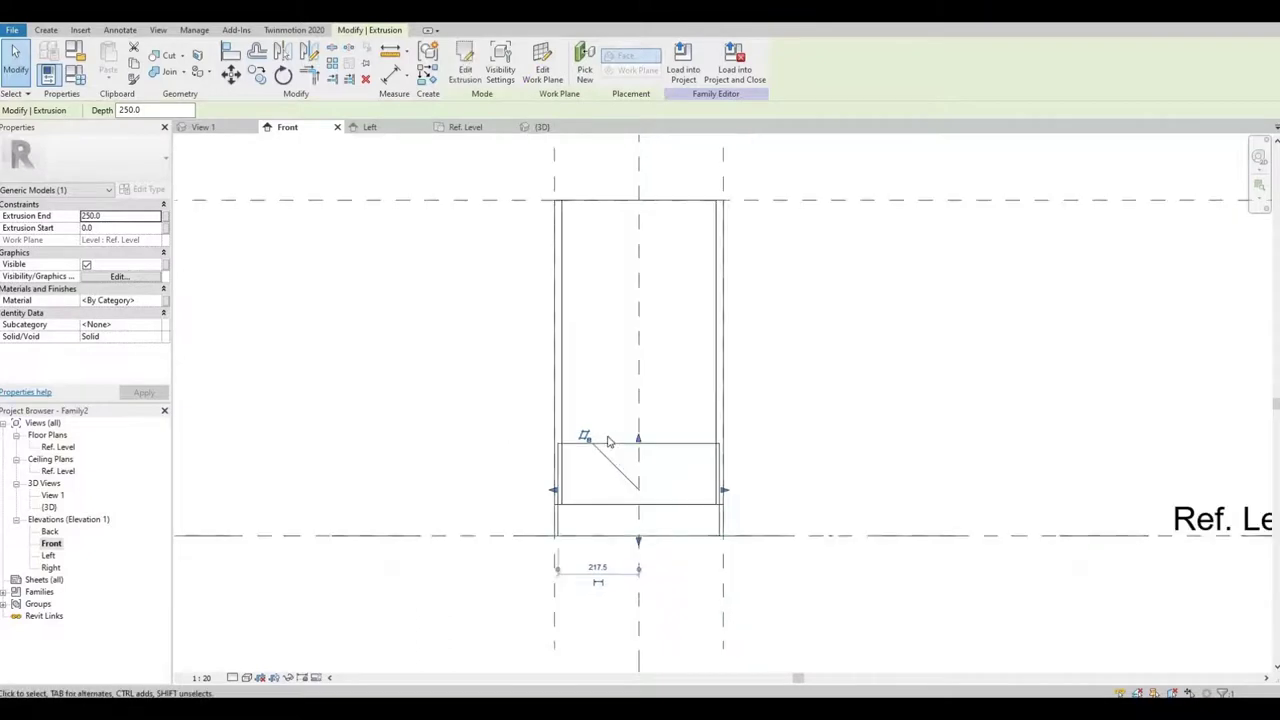
pyautogui.moveTo(608, 441); pyautogui.dragTo(601, 489, button='middle')
# Draw a horizontal reference plane across the block, about 57 mm below its top edge.
pyautogui.click(285, 76)
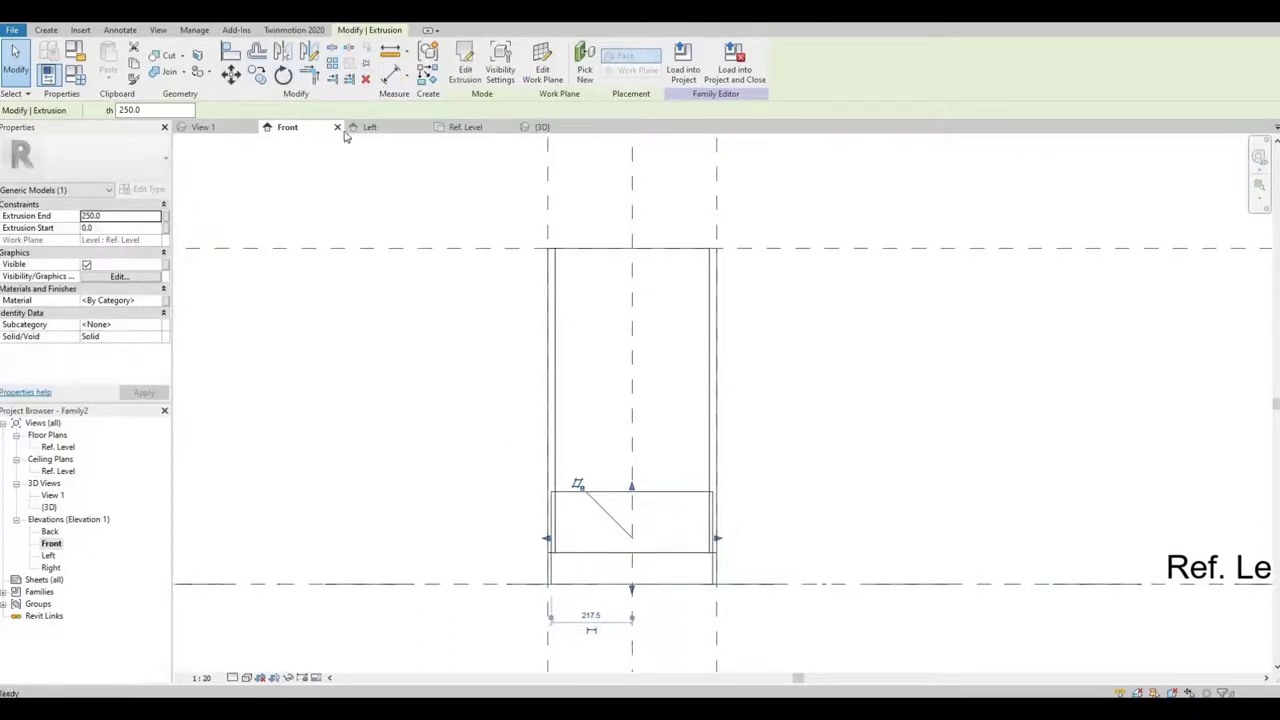
pyautogui.press('r')
pyautogui.press('p')
pyautogui.click(488, 269)
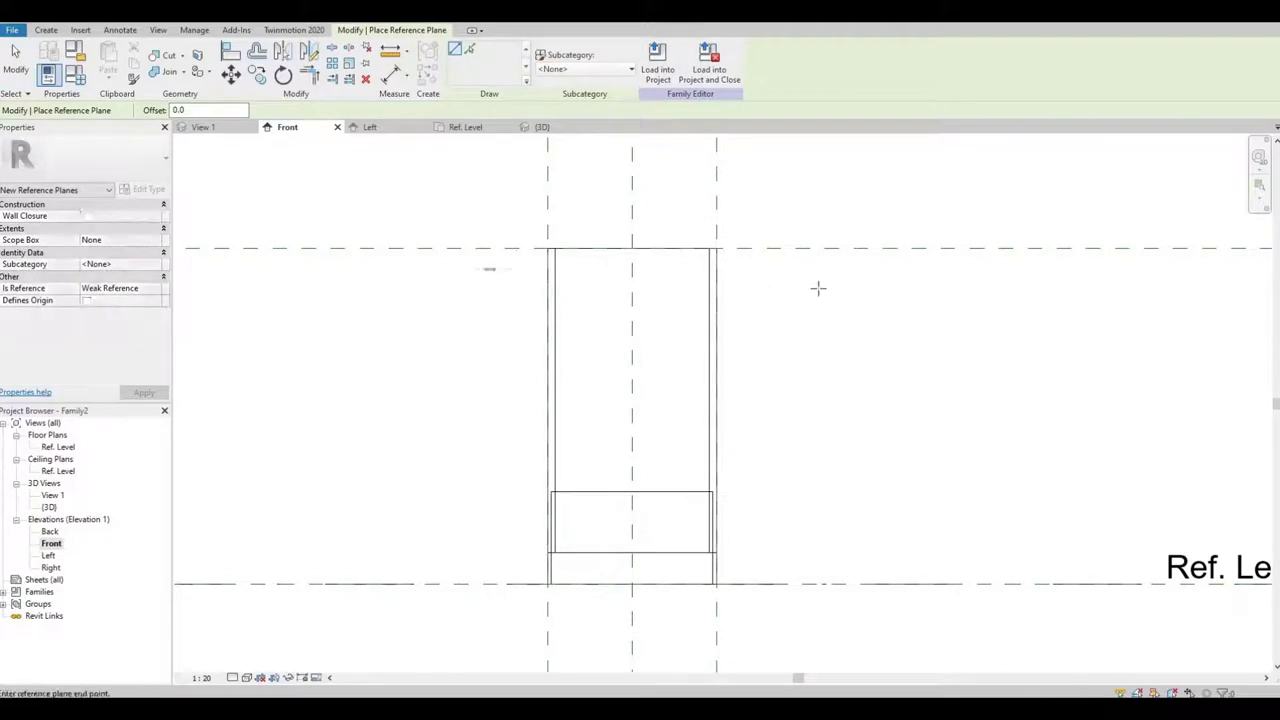
pyautogui.click(838, 270)
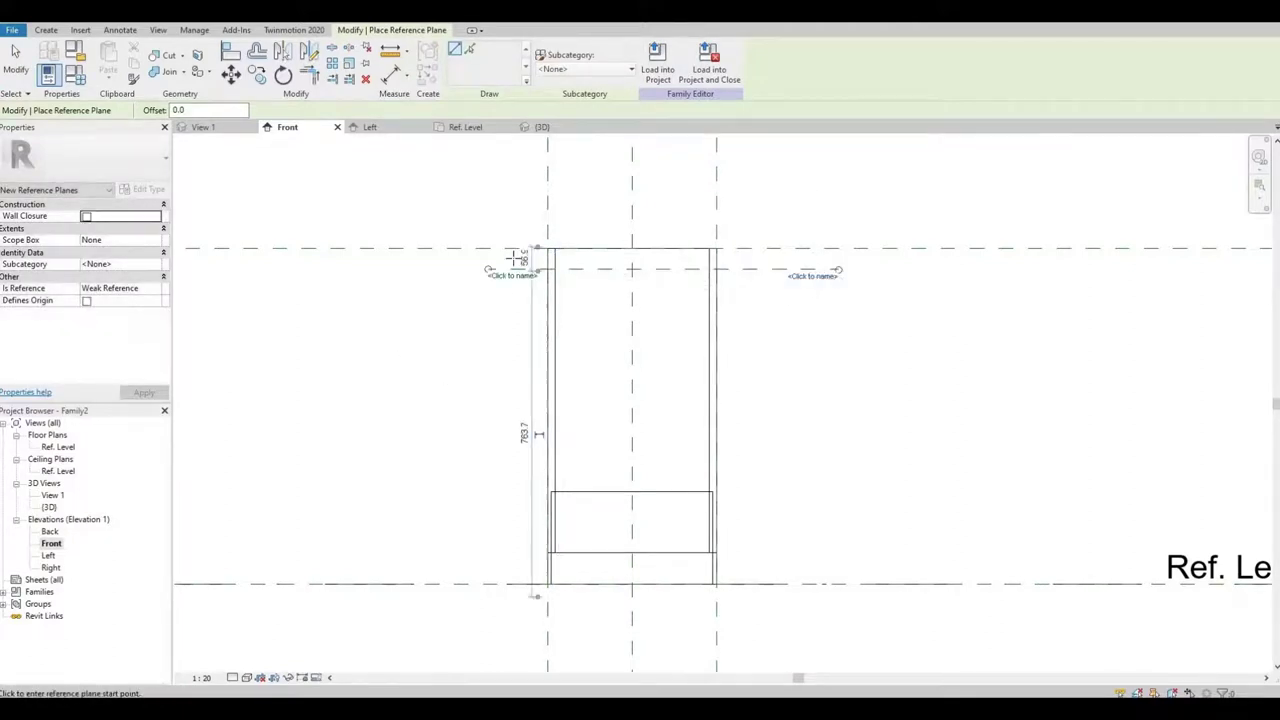
pyautogui.scroll(1, 737, 259)
pyautogui.press('Escape')
pyautogui.press('Escape')
# Set the new horizontal reference plane's distance from the block's top reference plane to 10 mm.
pyautogui.click(460, 274)
pyautogui.click(493, 260)
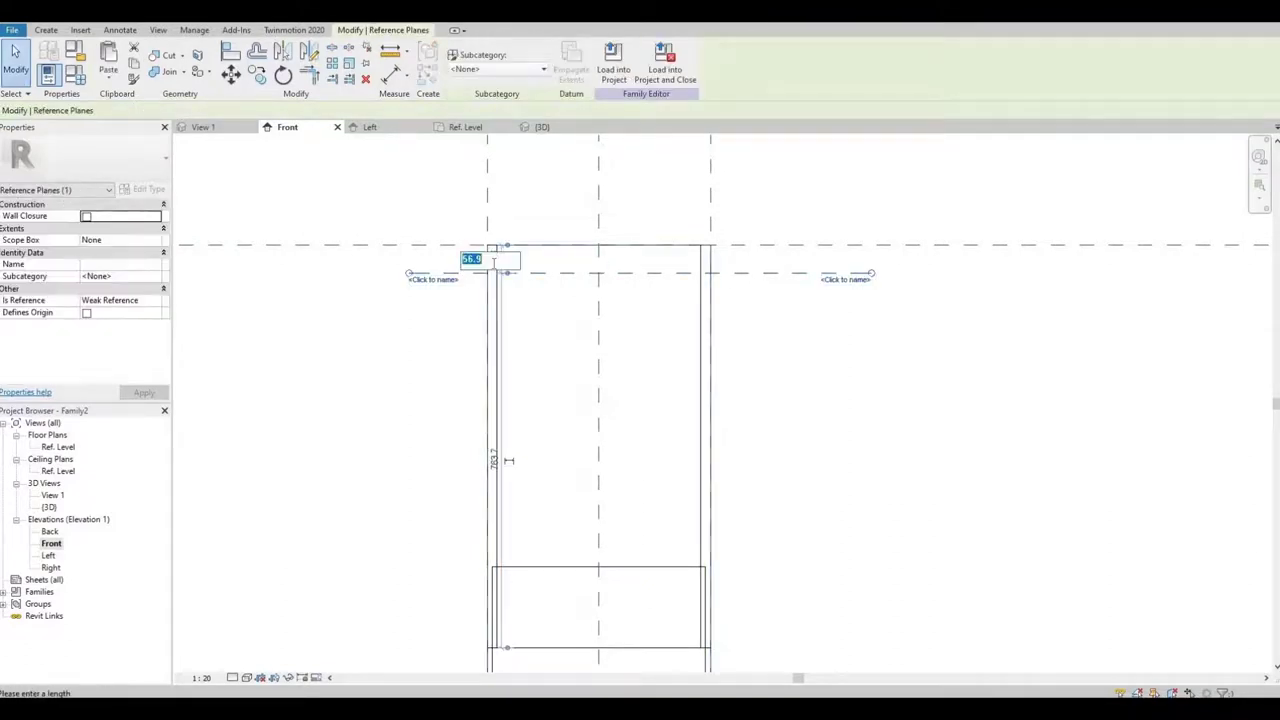
pyautogui.press('Return')
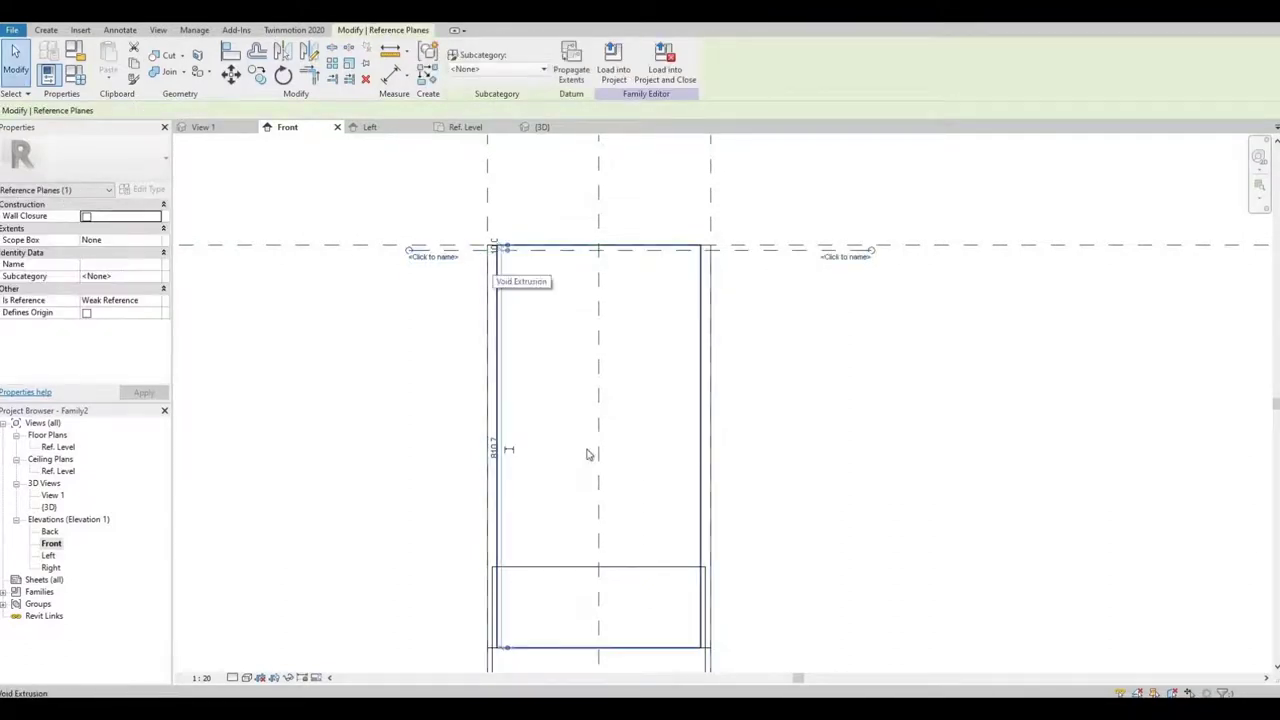
pyautogui.press('Escape')
pyautogui.click(231, 53)
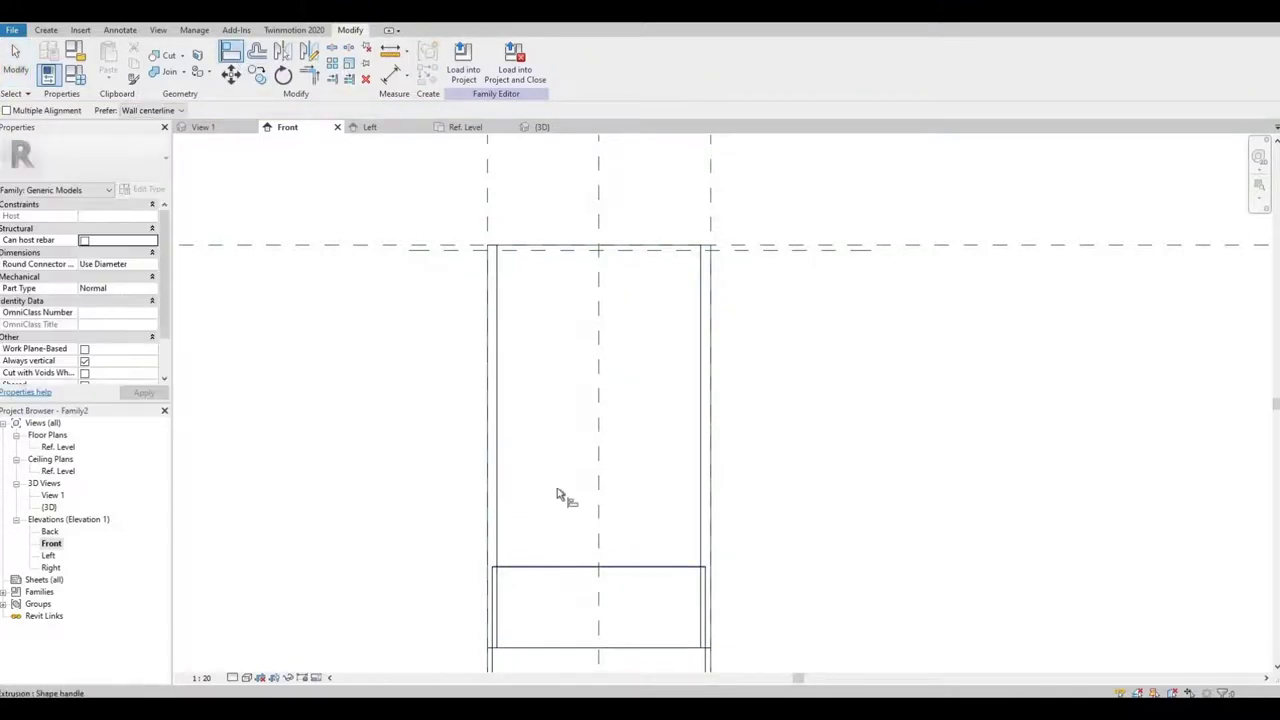
pyautogui.press('Escape')
pyautogui.press('Escape')
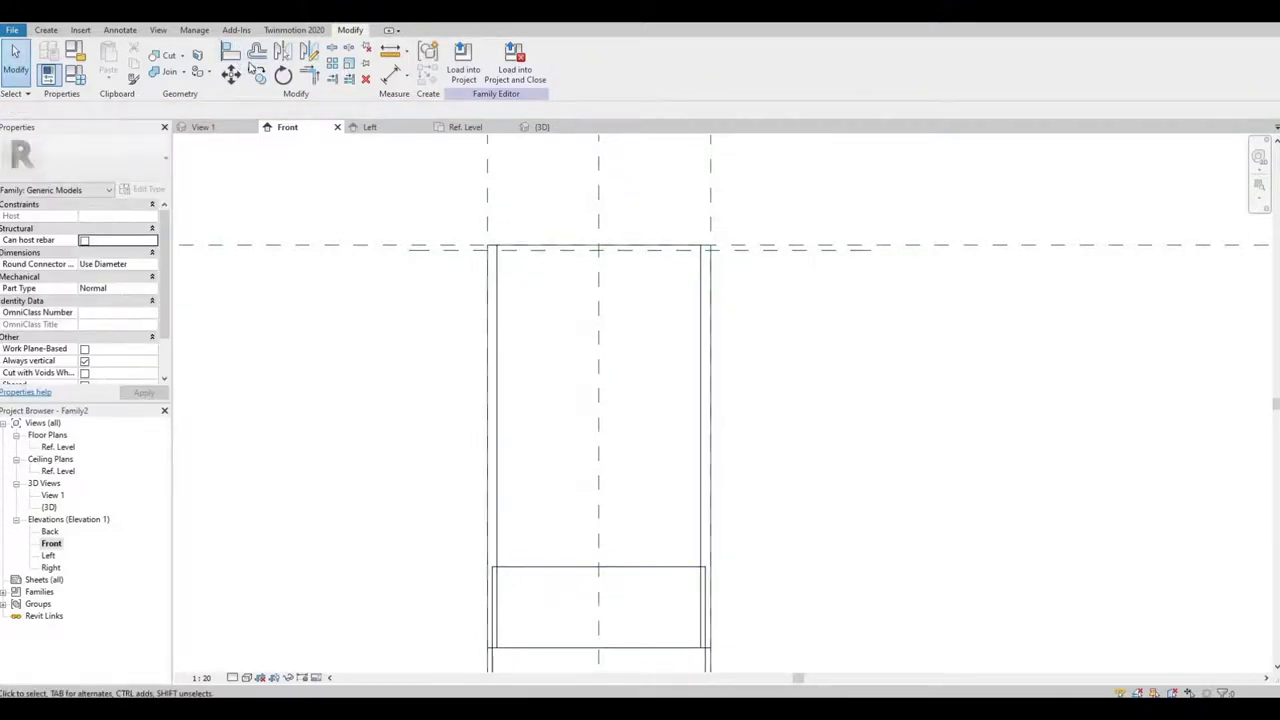
# Align the front panel's top edge to the new horizontal reference plane just below the block's top.
pyautogui.click(233, 56)
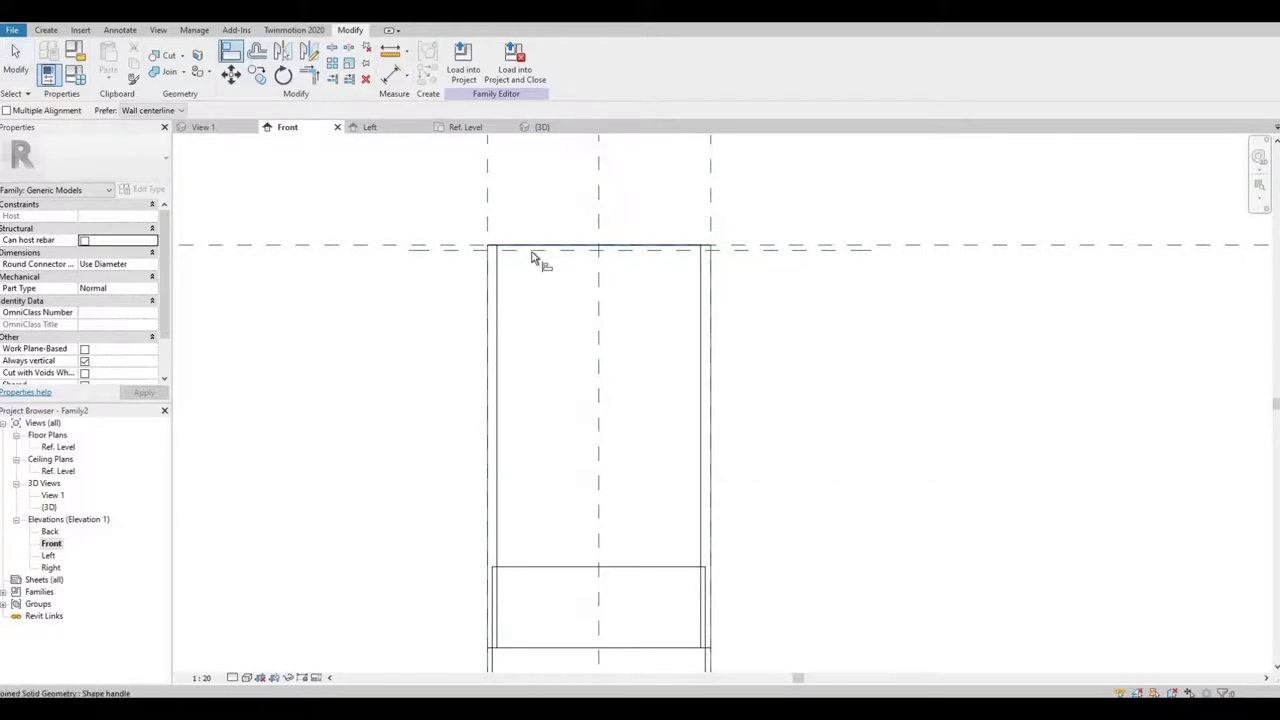
pyautogui.click(532, 255)
pyautogui.click(563, 568)
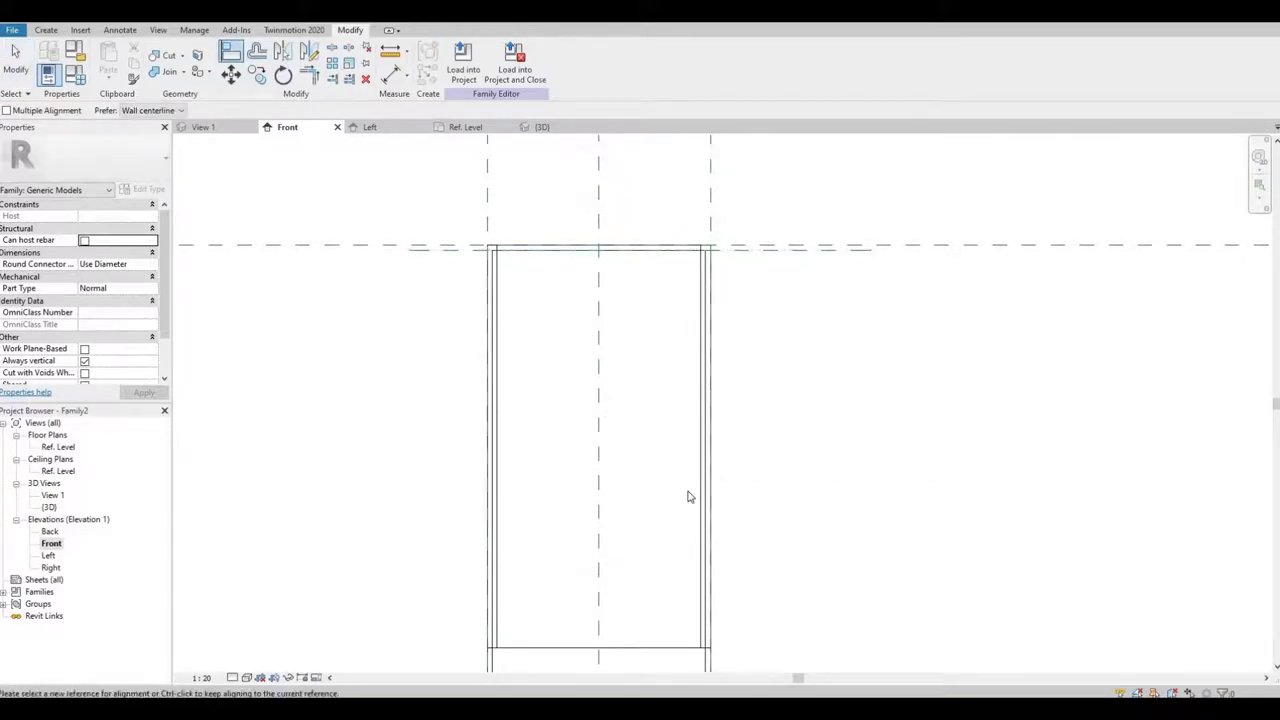
pyautogui.moveTo(602, 638); pyautogui.dragTo(624, 546, button='middle')
pyautogui.press('Escape')
pyautogui.scroll(-2, 602, 512)
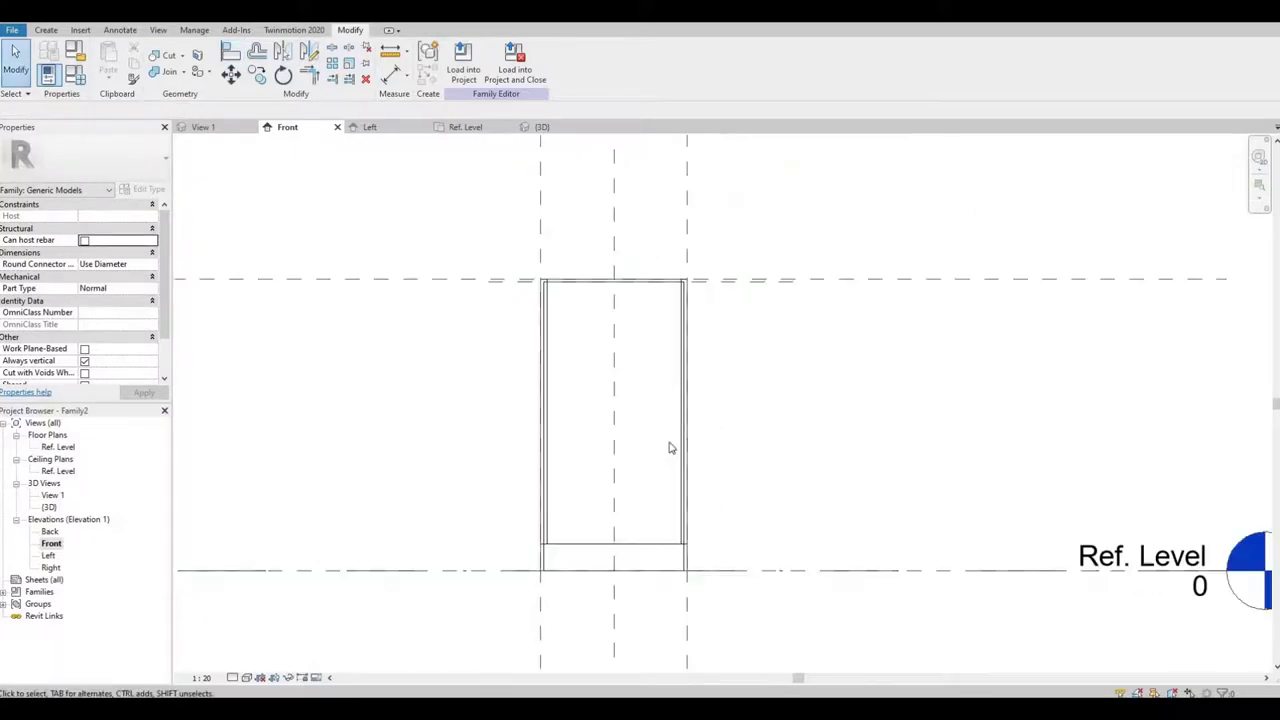
# Place an aligned dimension between the block's top reference plane and the reference plane just below it.
pyautogui.scroll(3, 765, 345)
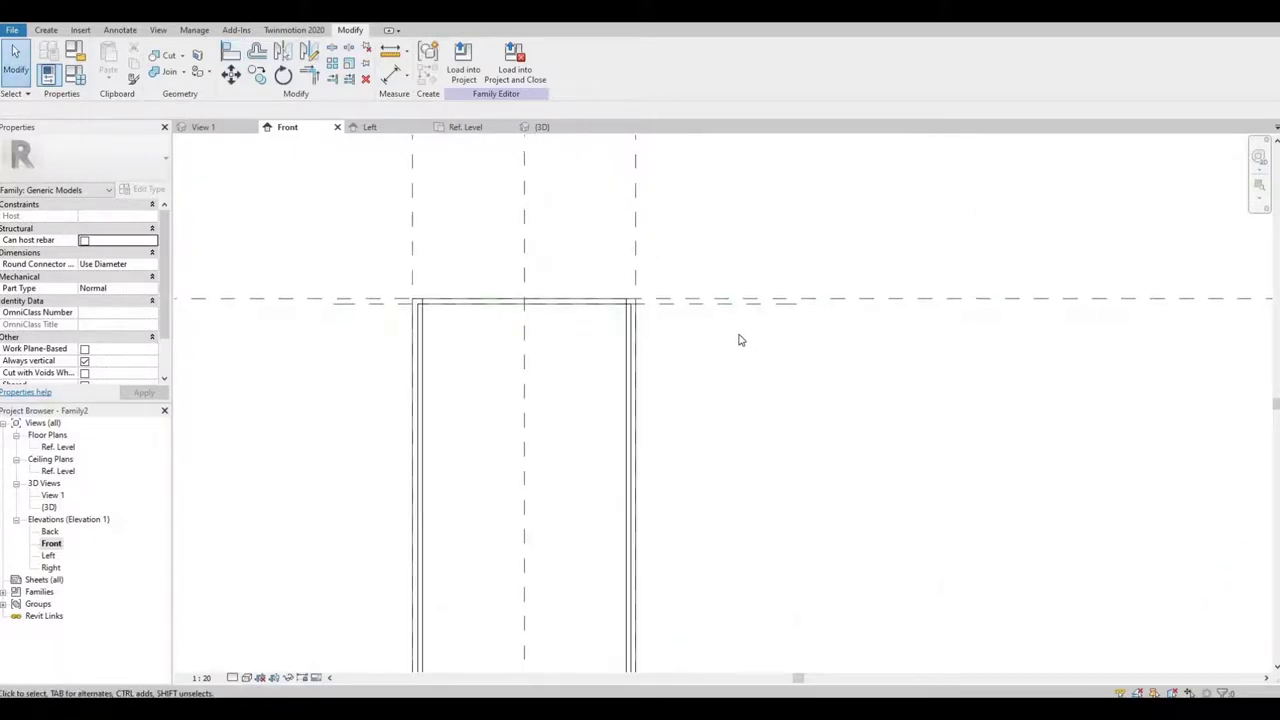
pyautogui.click(393, 80)
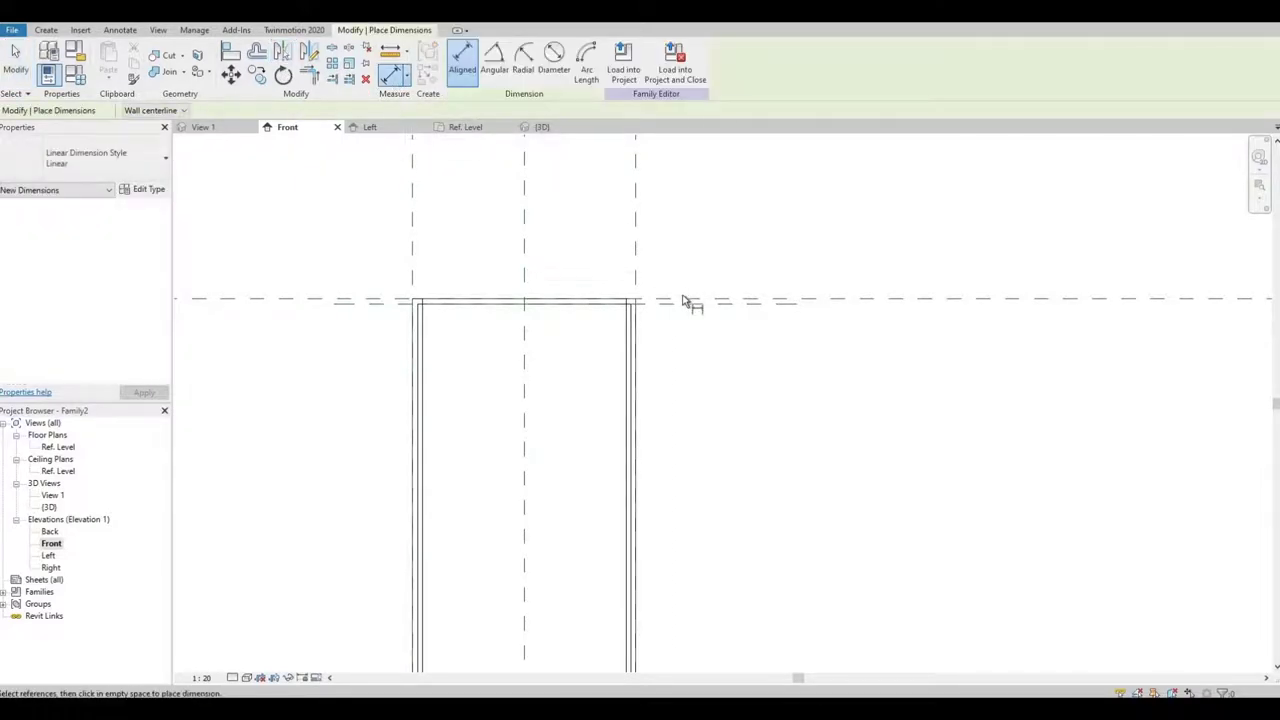
pyautogui.click(683, 300)
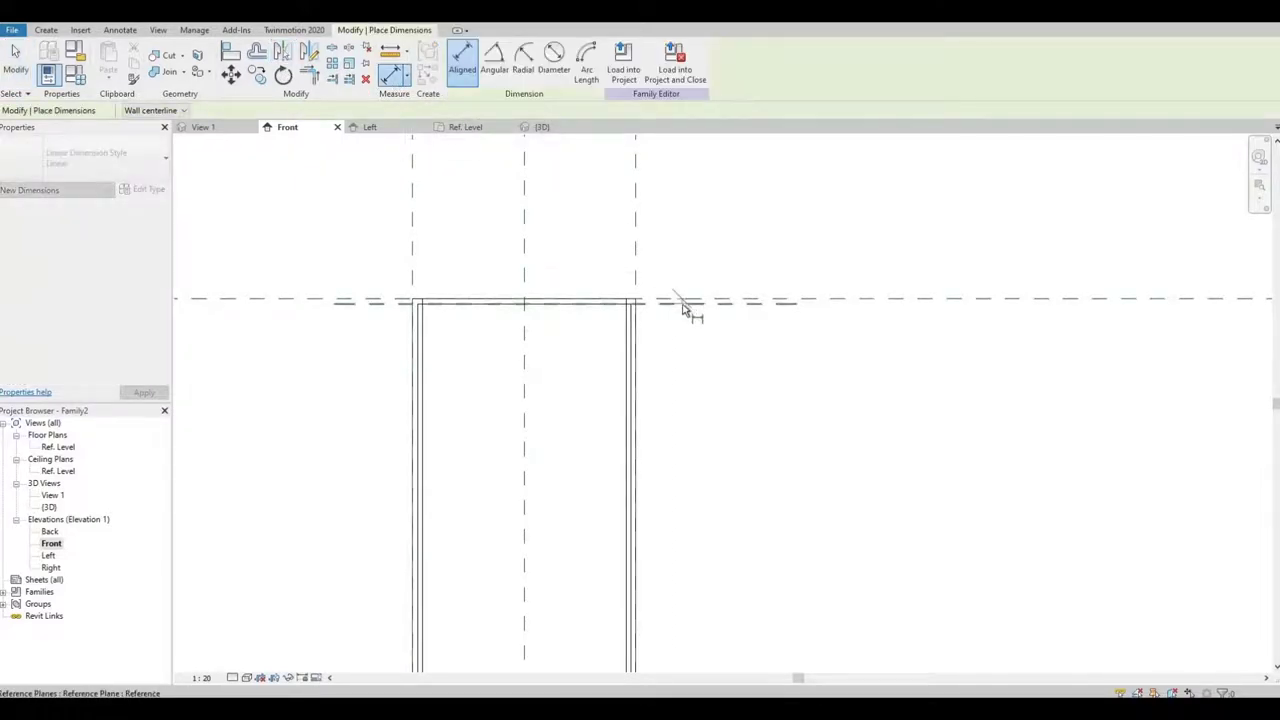
pyautogui.click(740, 349)
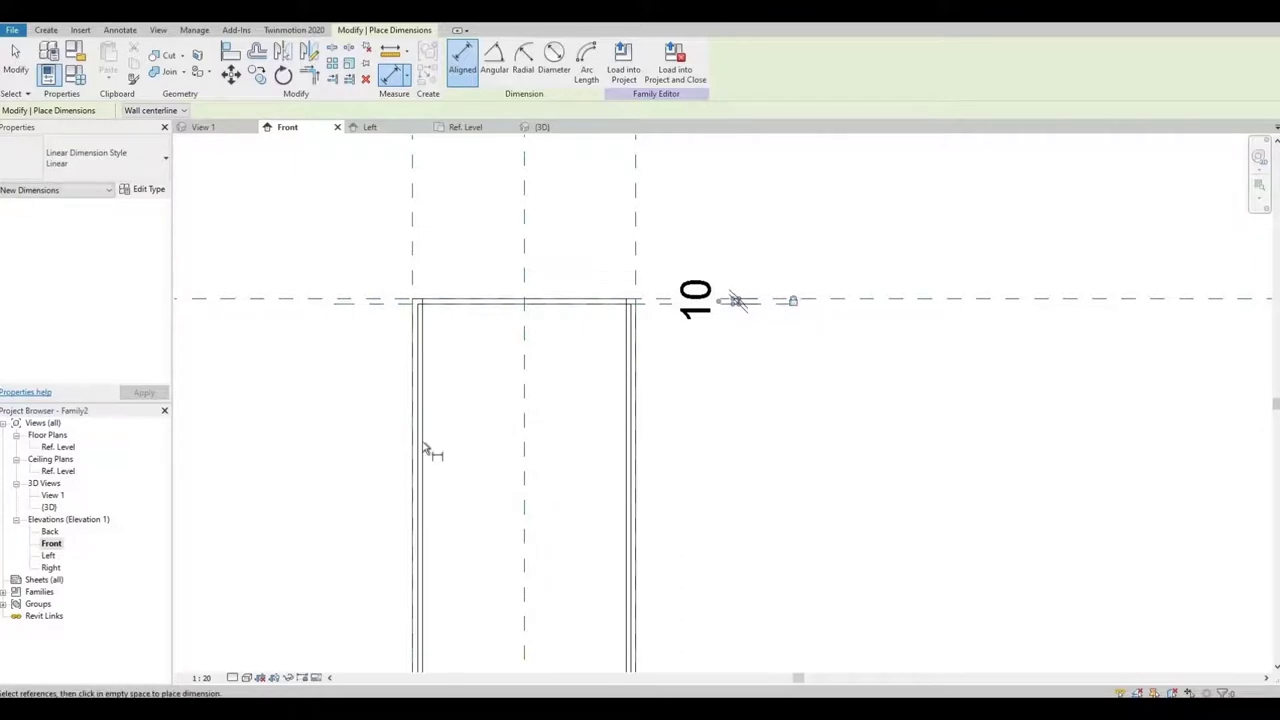
# In the Ref. Level floor plan, draw a horizontal reference plane a short distance in front of the thin front panel.
pyautogui.doubleClick(60, 448)
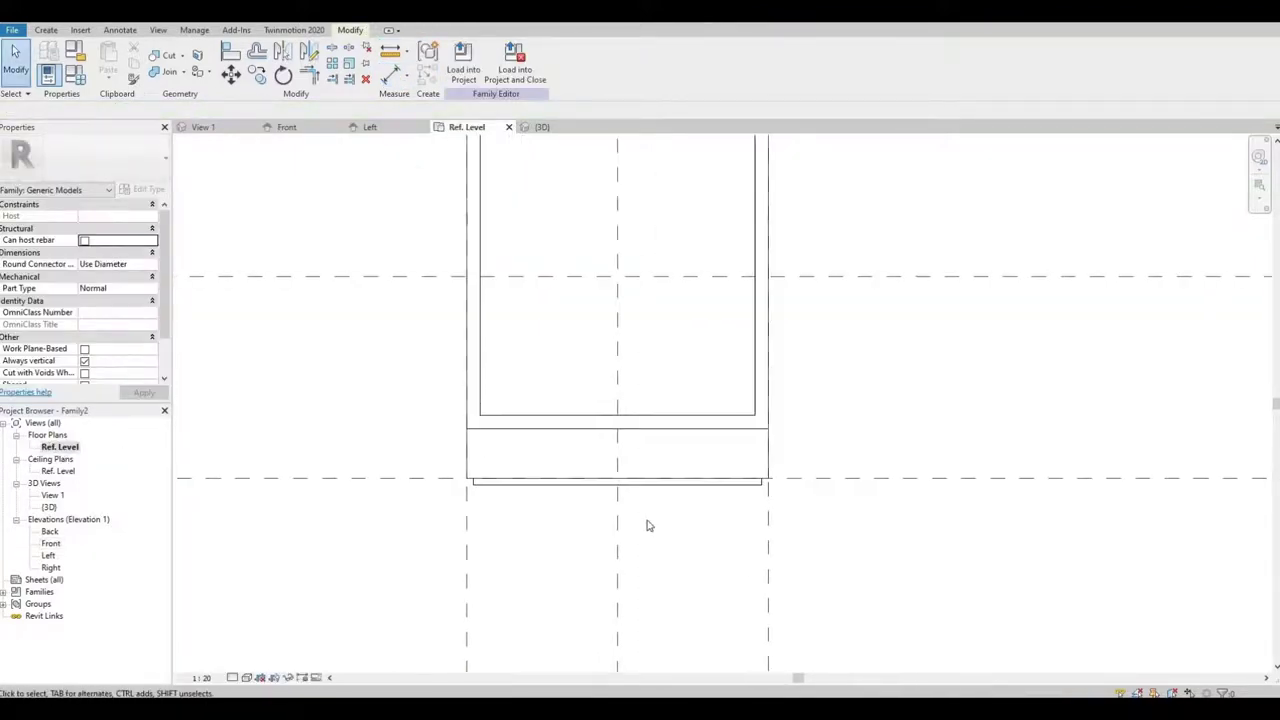
pyautogui.scroll(-1, 668, 474)
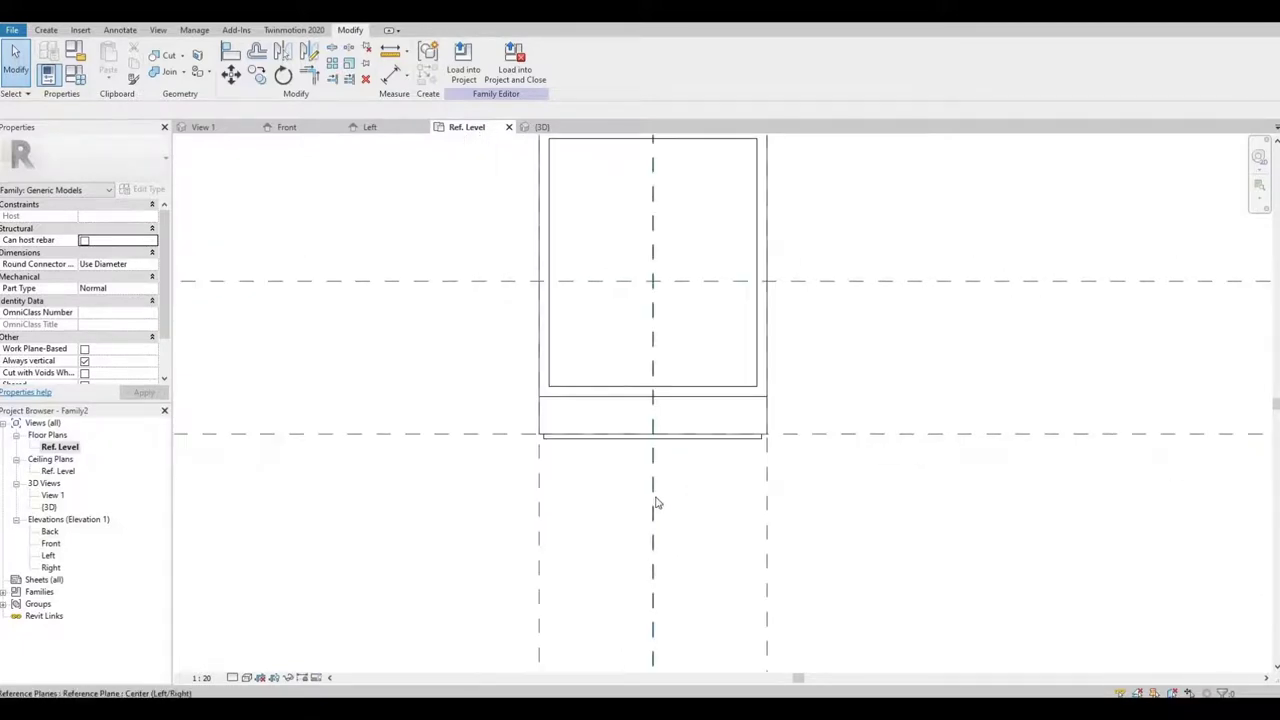
pyautogui.moveTo(657, 503); pyautogui.dragTo(657, 532, button='middle')
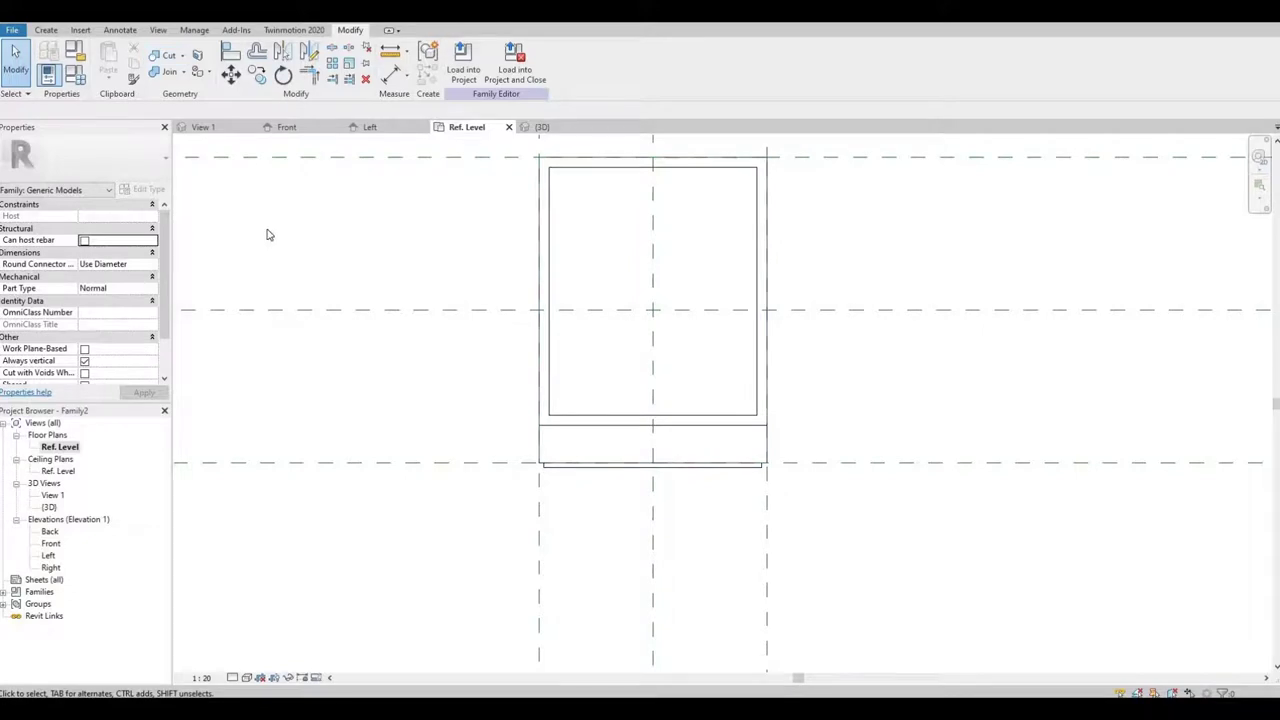
pyautogui.press('r')
pyautogui.press('p')
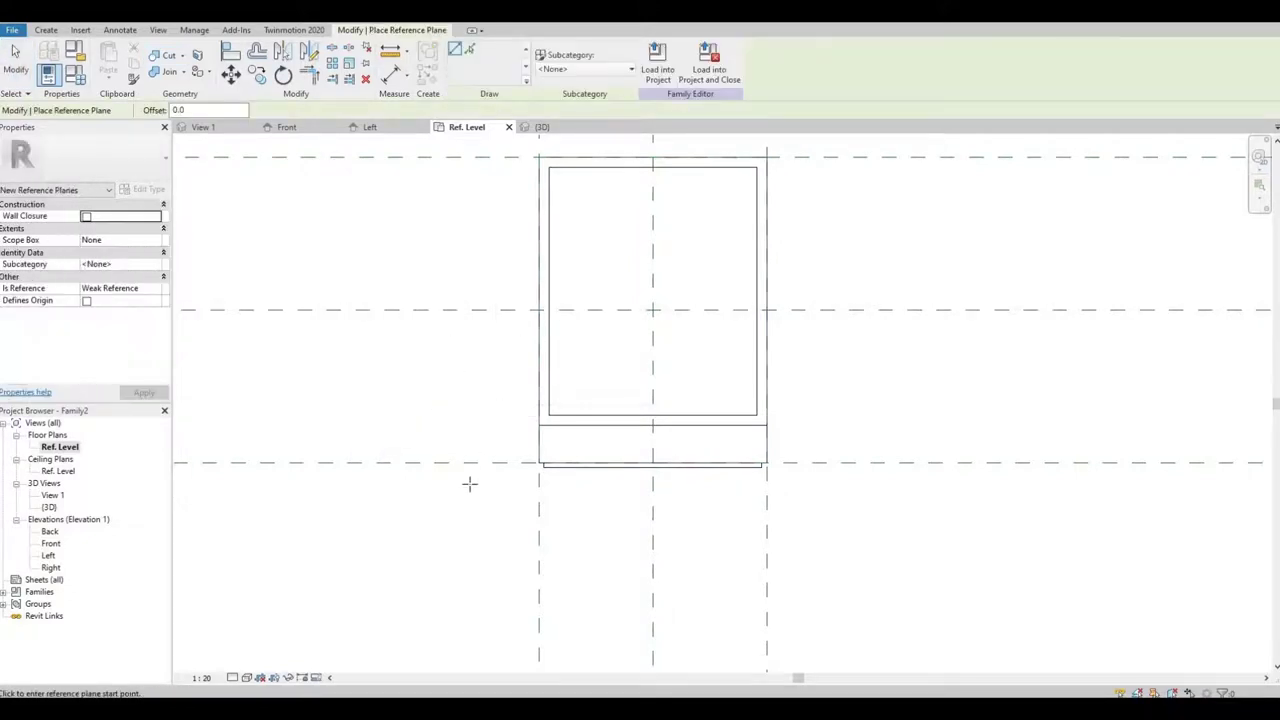
pyautogui.click(476, 488)
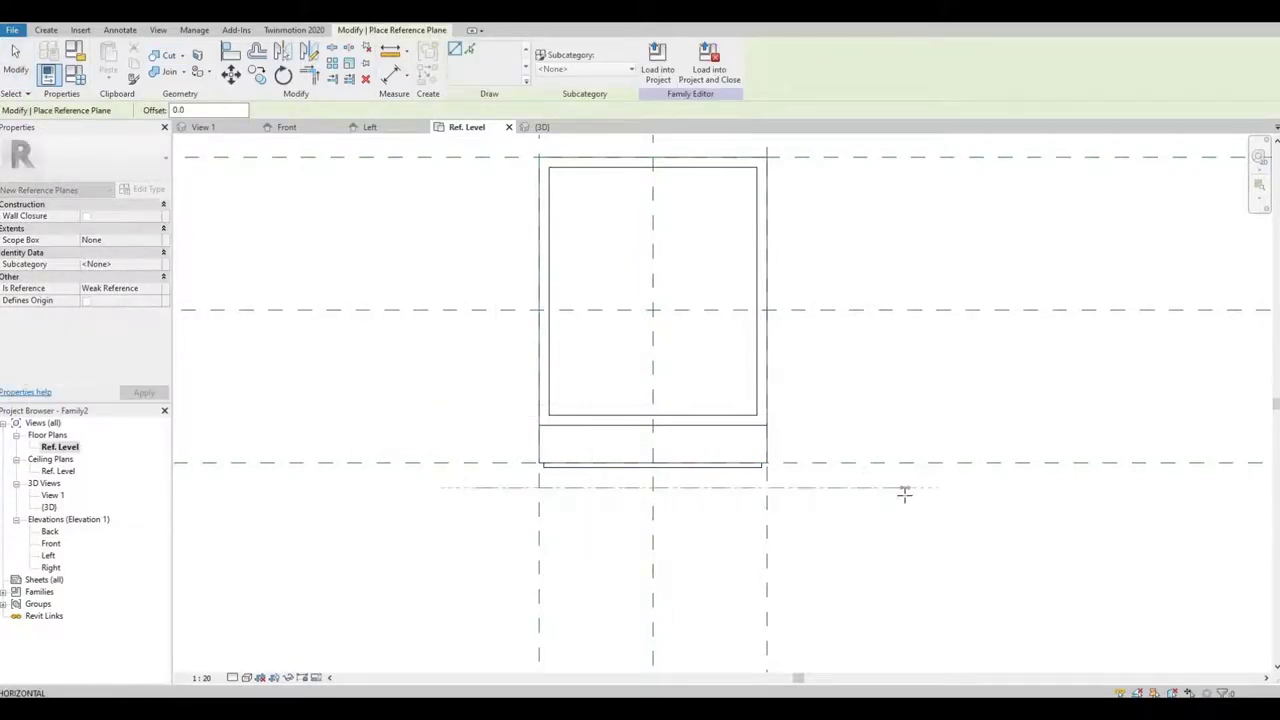
pyautogui.click(904, 489)
pyautogui.press('Escape')
pyautogui.press('Escape')
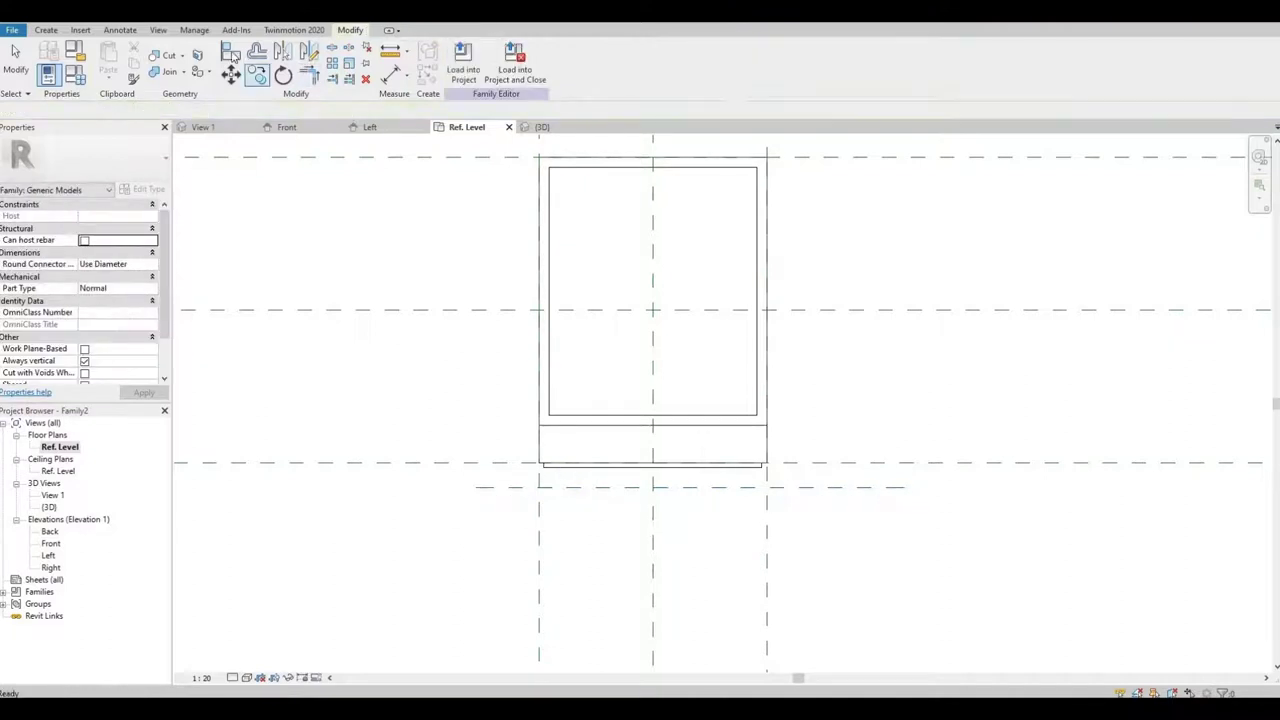
# Align the new horizontal reference plane with the front panel's outer edge.
pyautogui.press('a')
pyautogui.press('l')
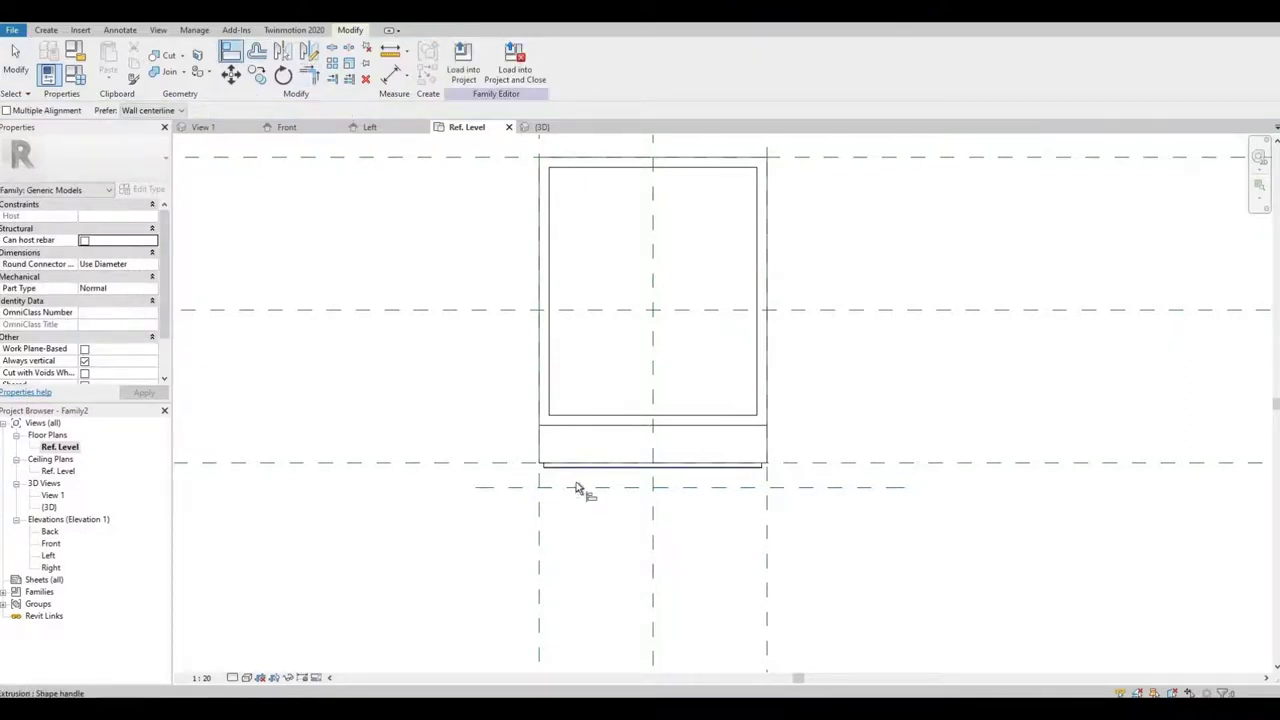
pyautogui.click(578, 489)
pyautogui.click(634, 490)
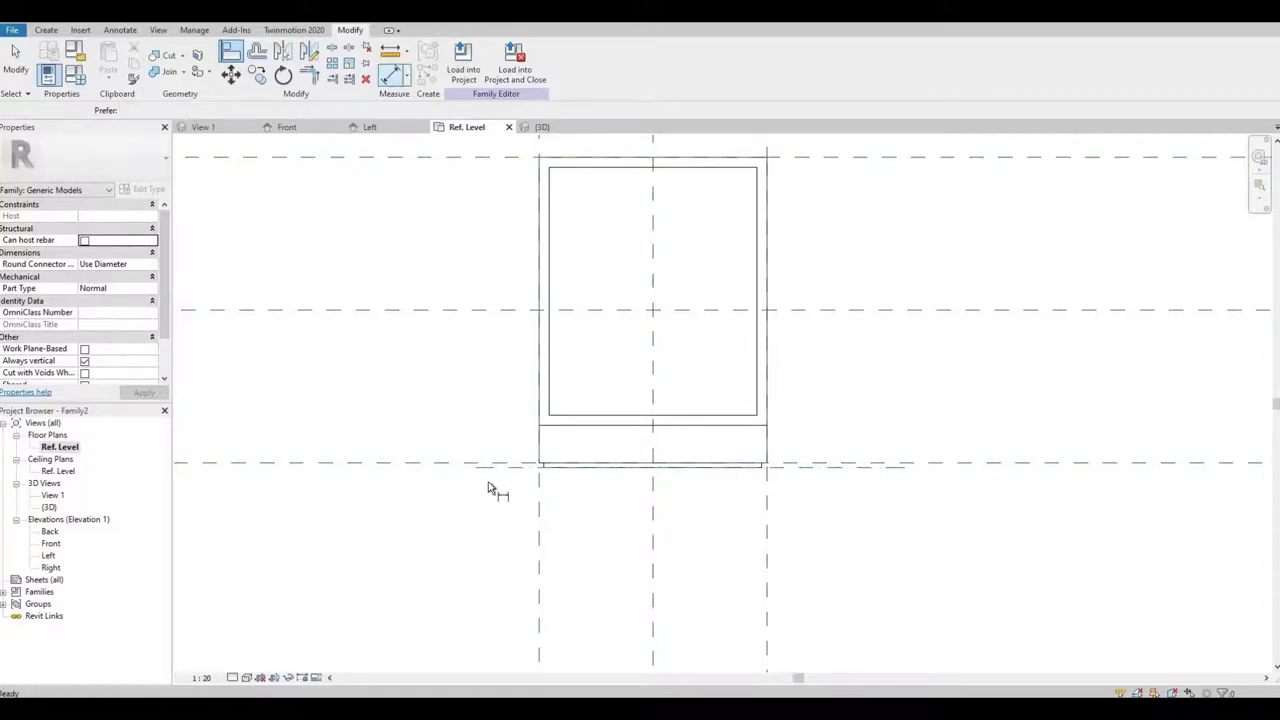
# Place an aligned dimension between the block's front reference plane and the plane on the panel's outer face.
pyautogui.press('d')
pyautogui.press('i')
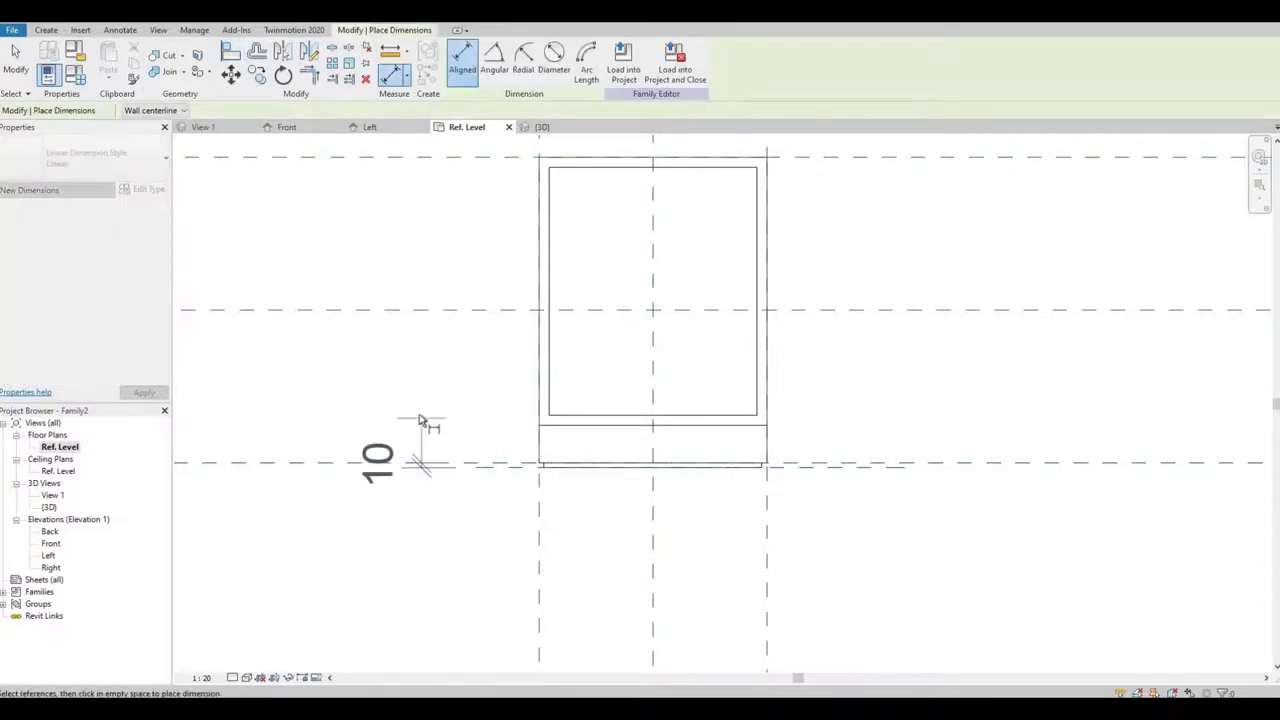
pyautogui.click(419, 414)
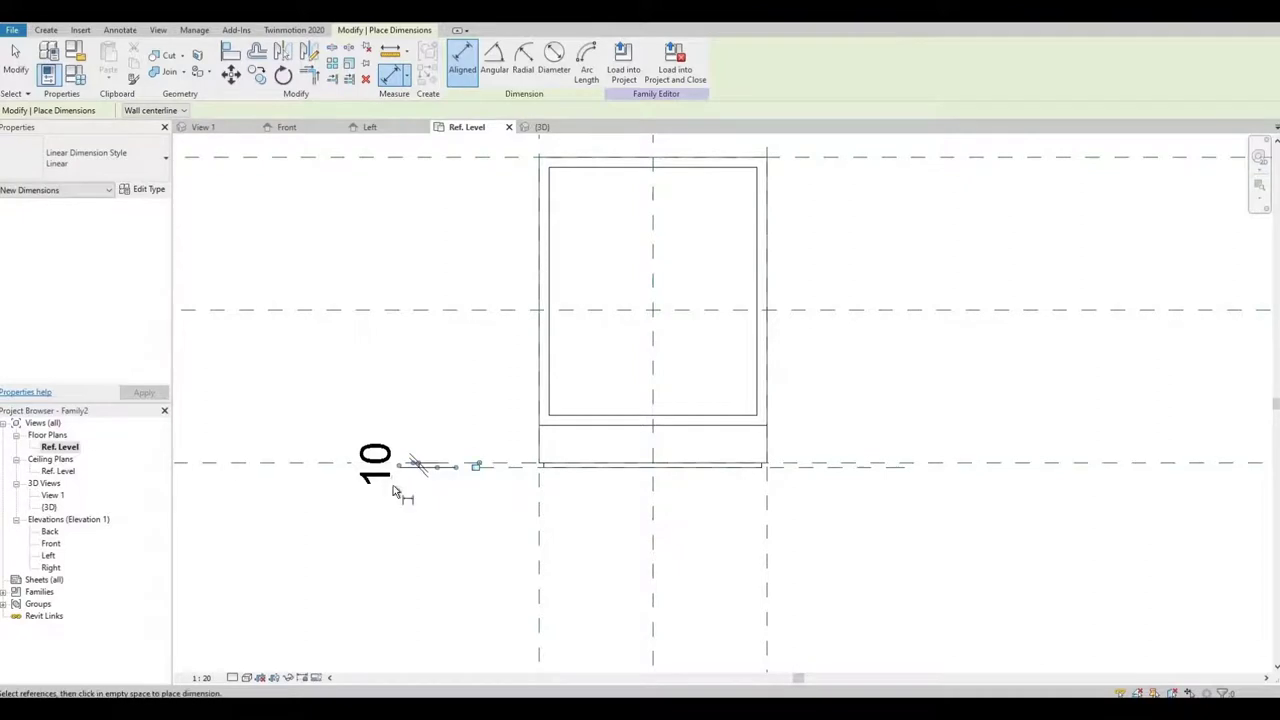
pyautogui.scroll(2, 469, 498)
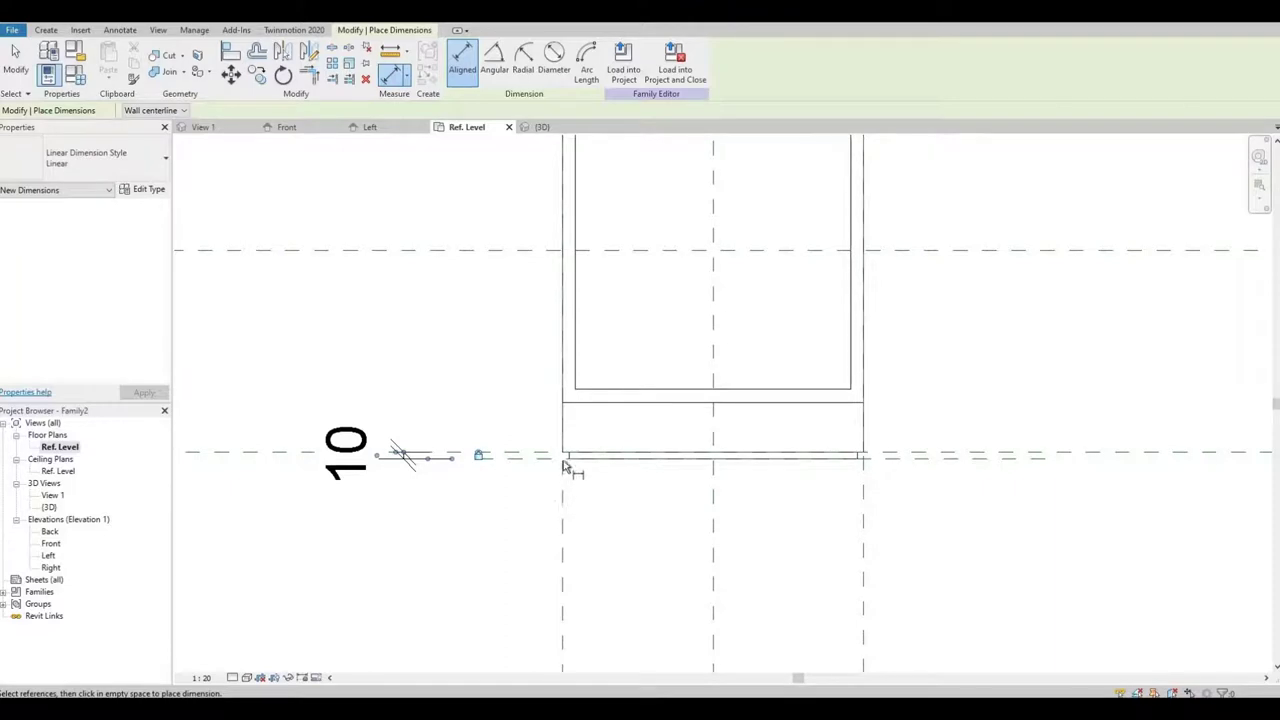
pyautogui.scroll(-2, 493, 480)
pyautogui.press('Escape')
pyautogui.press('Escape')
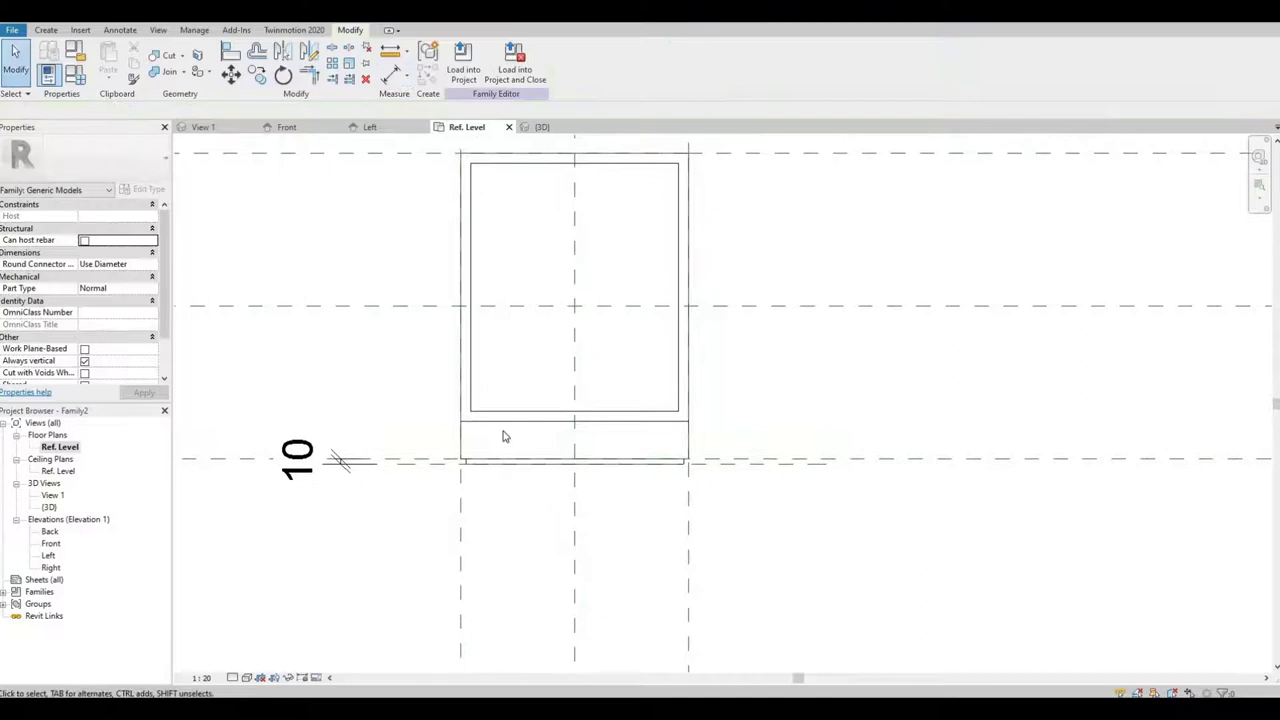
# In the Front elevation, start a solid extrusion and sketch a rectangle about 28 mm wide and 100 mm high near the panel's upper right corner.
pyautogui.click(47, 31)
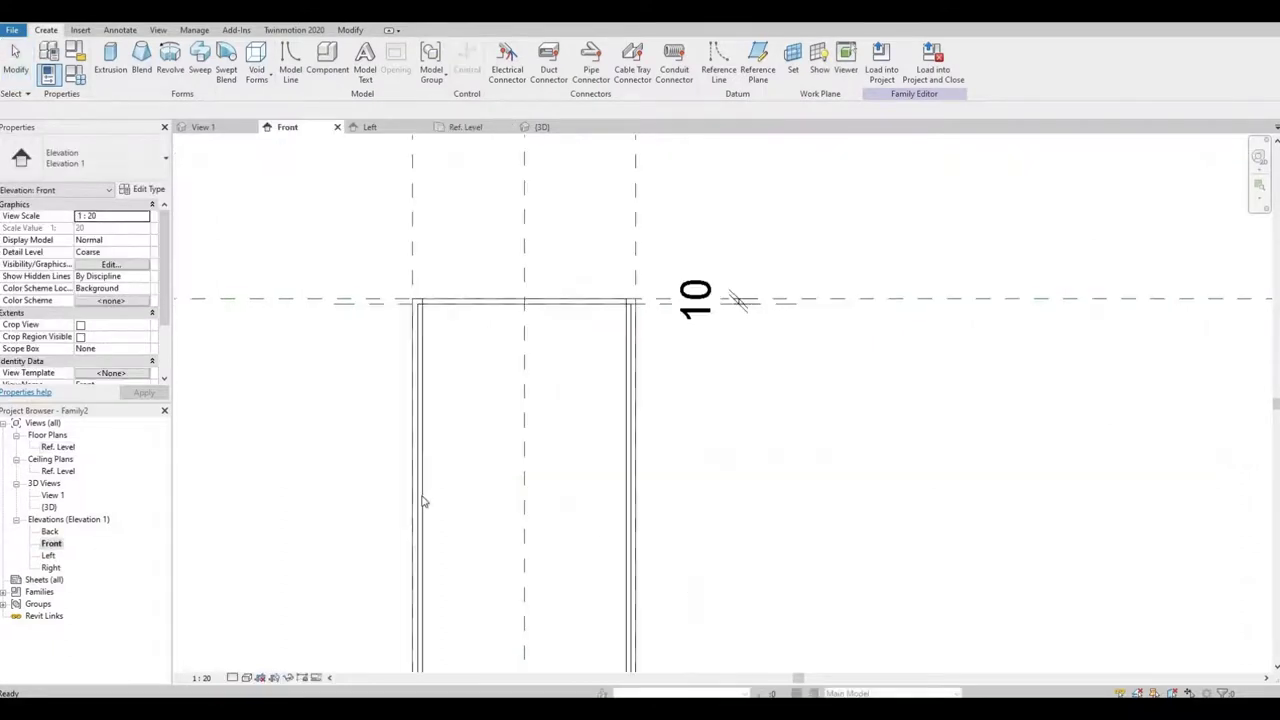
pyautogui.click(424, 501)
pyautogui.scroll(-1, 450, 514)
pyautogui.moveTo(473, 514); pyautogui.dragTo(481, 507, button='middle')
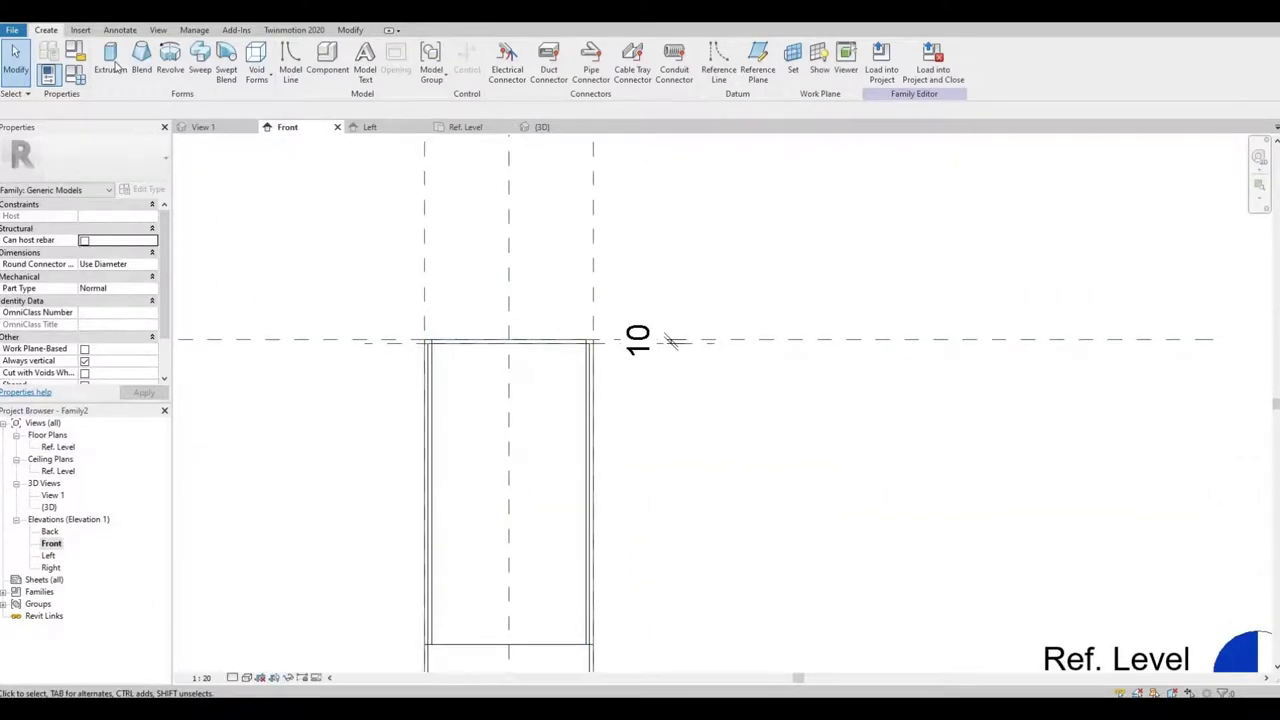
pyautogui.click(112, 60)
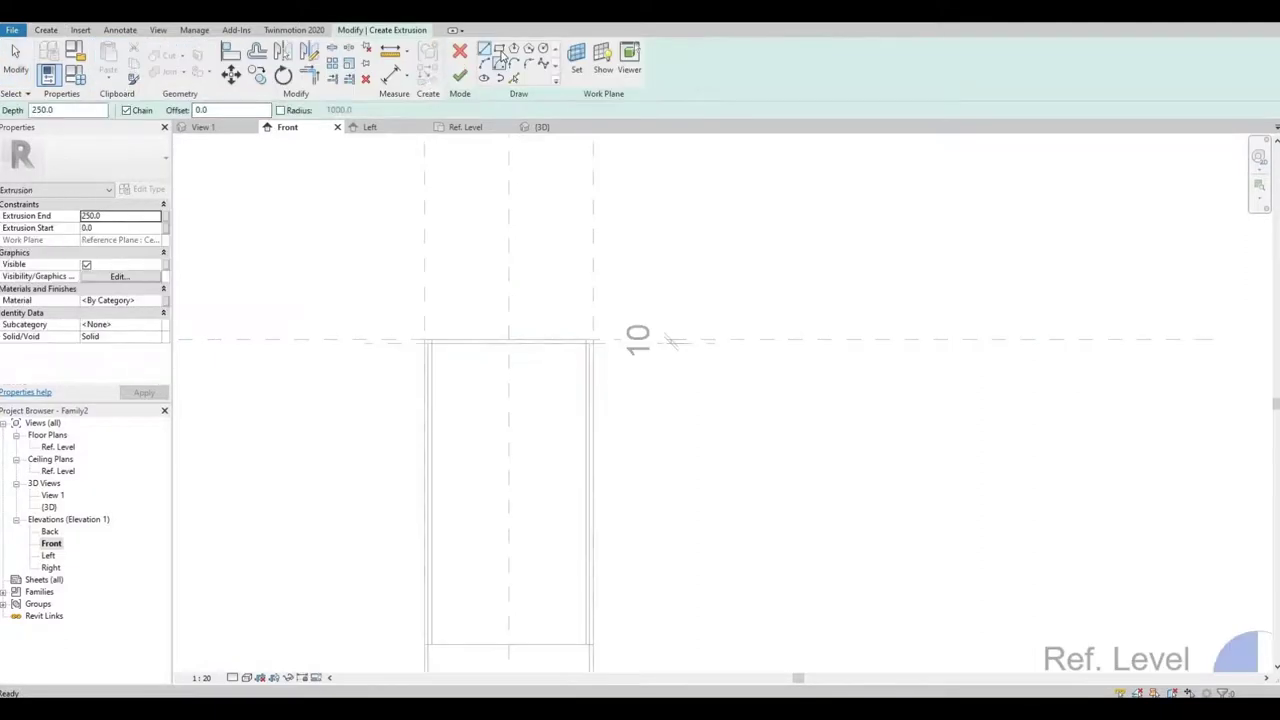
pyautogui.scroll(1, 574, 363)
pyautogui.click(564, 397)
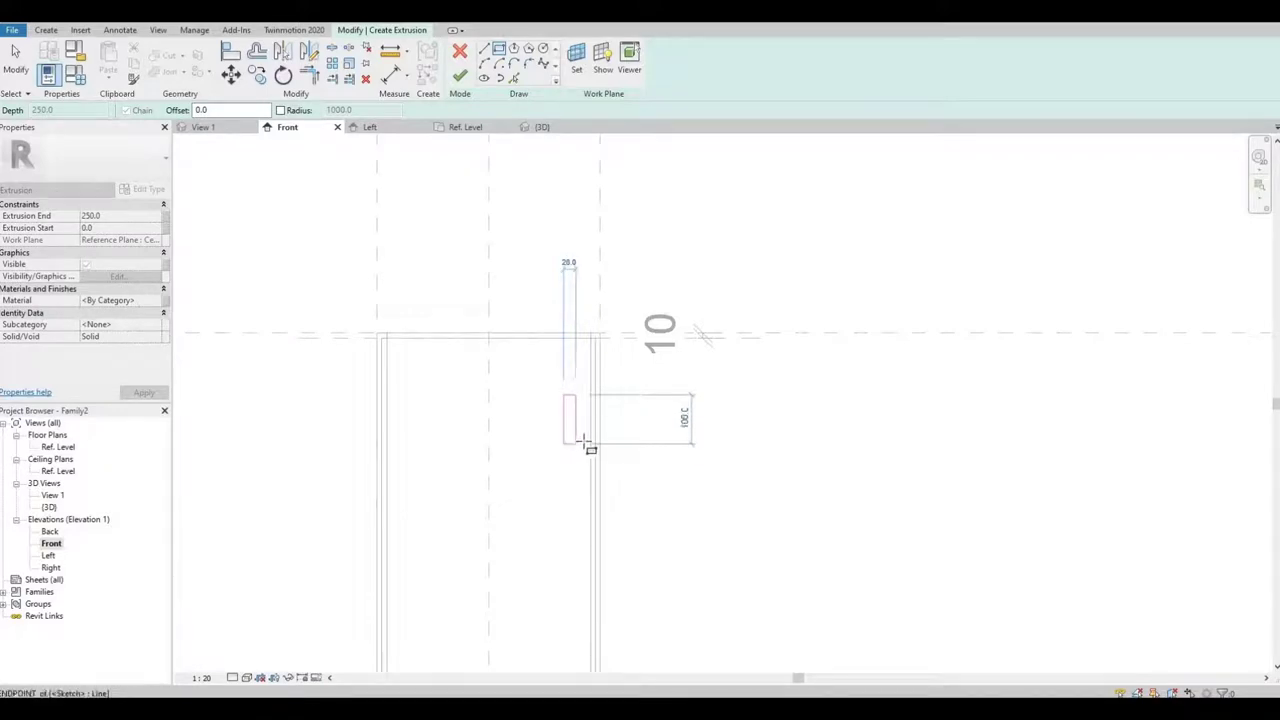
pyautogui.click(576, 444)
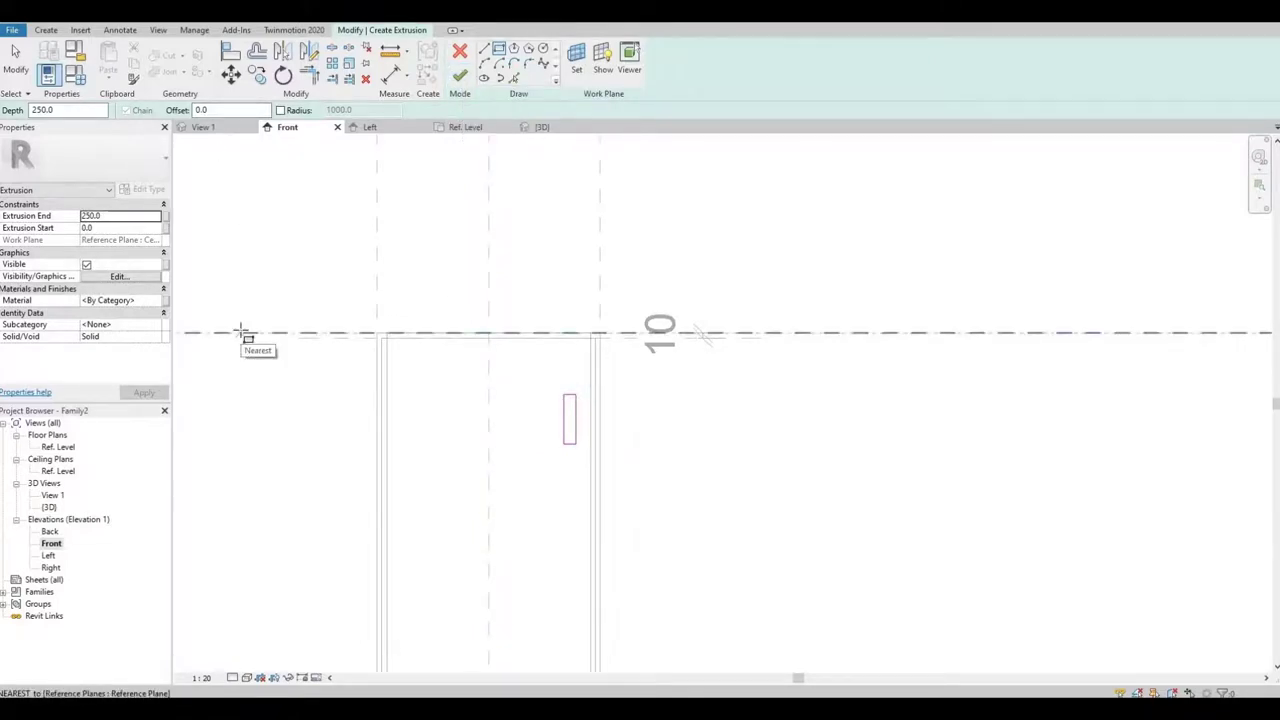
# Draw two horizontal reference planes across the block, one above and one below the small handle rectangle.
pyautogui.press('r')
pyautogui.press('p')
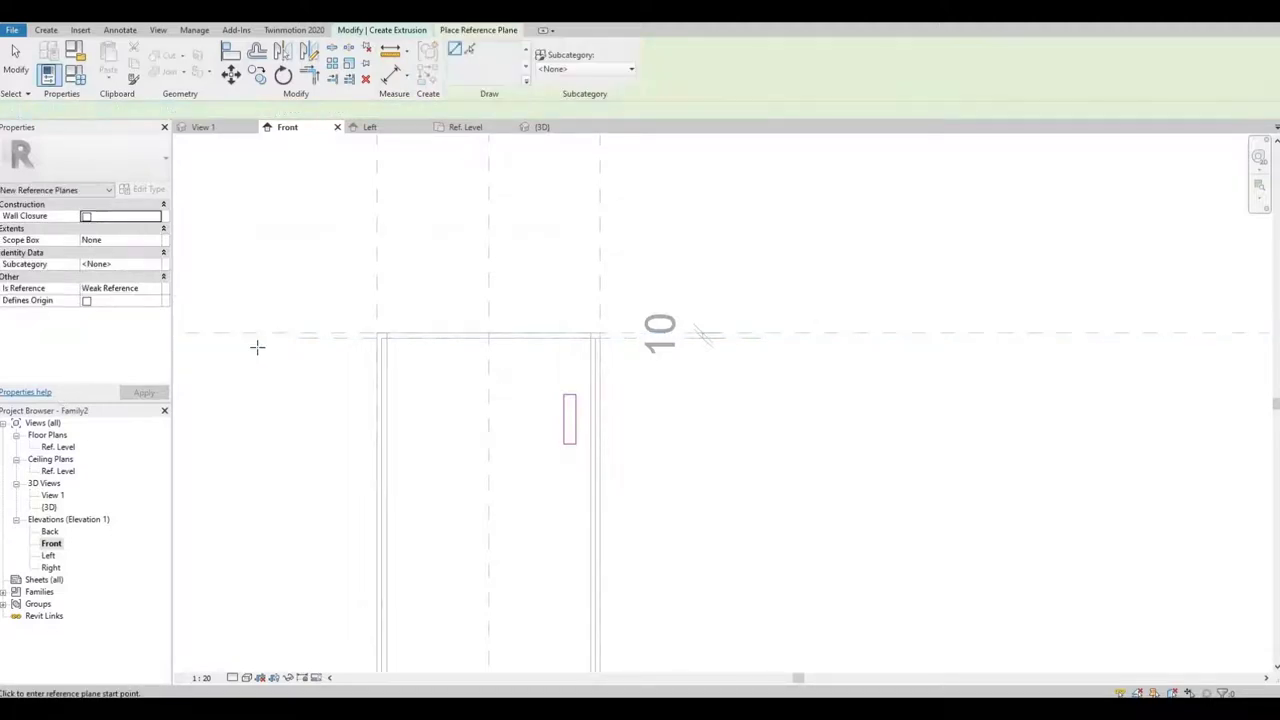
pyautogui.click(750, 380)
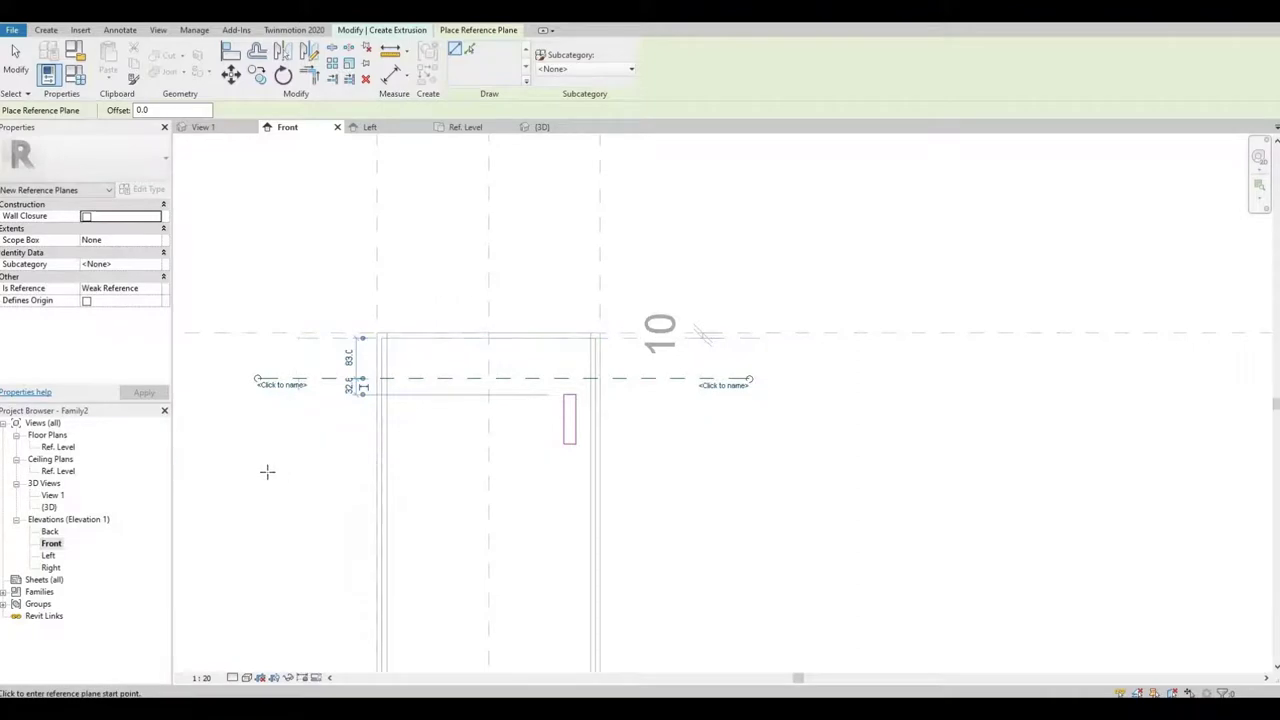
pyautogui.click(436, 465)
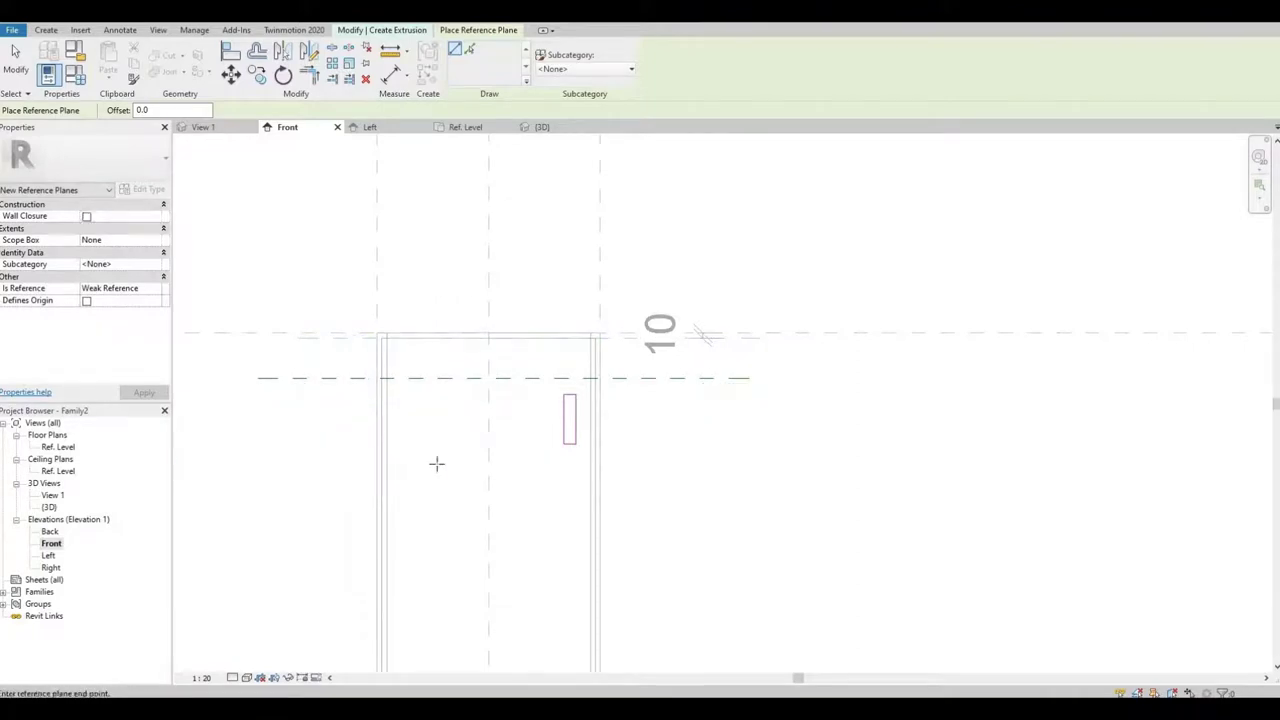
pyautogui.click(767, 462)
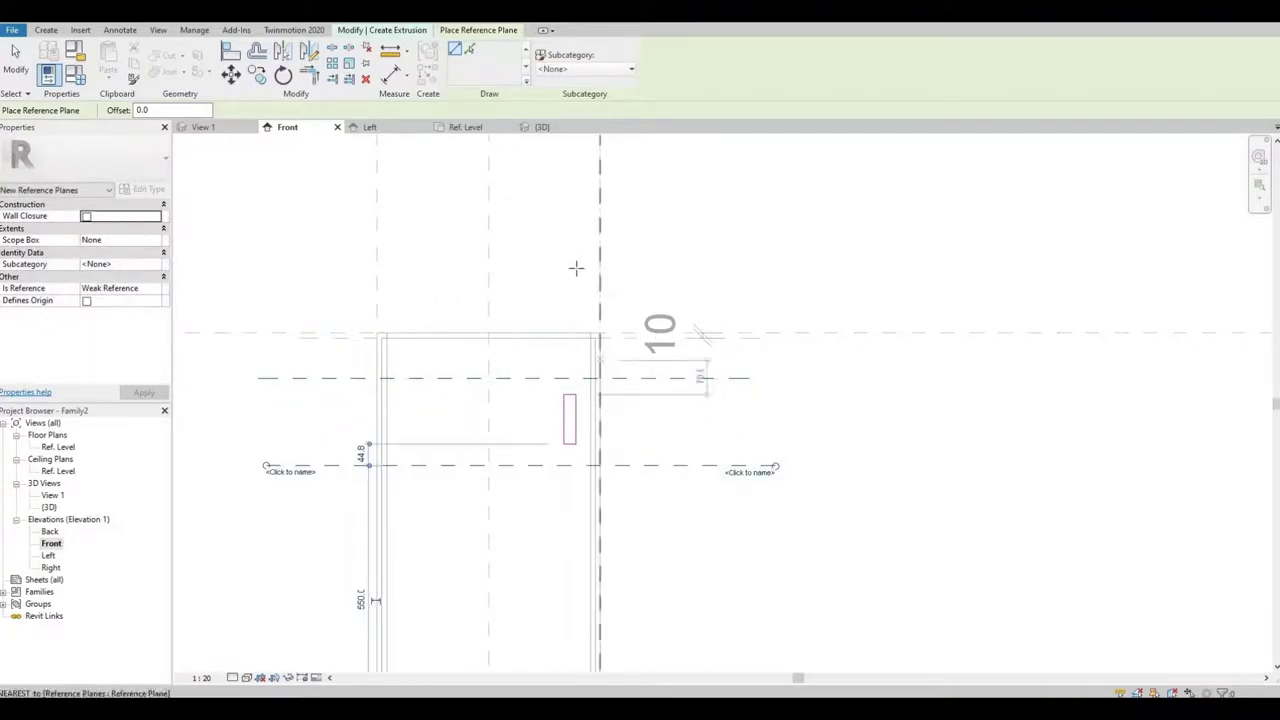
# Draw two vertical reference planes, one on each side of the handle rectangle.
pyautogui.click(582, 217)
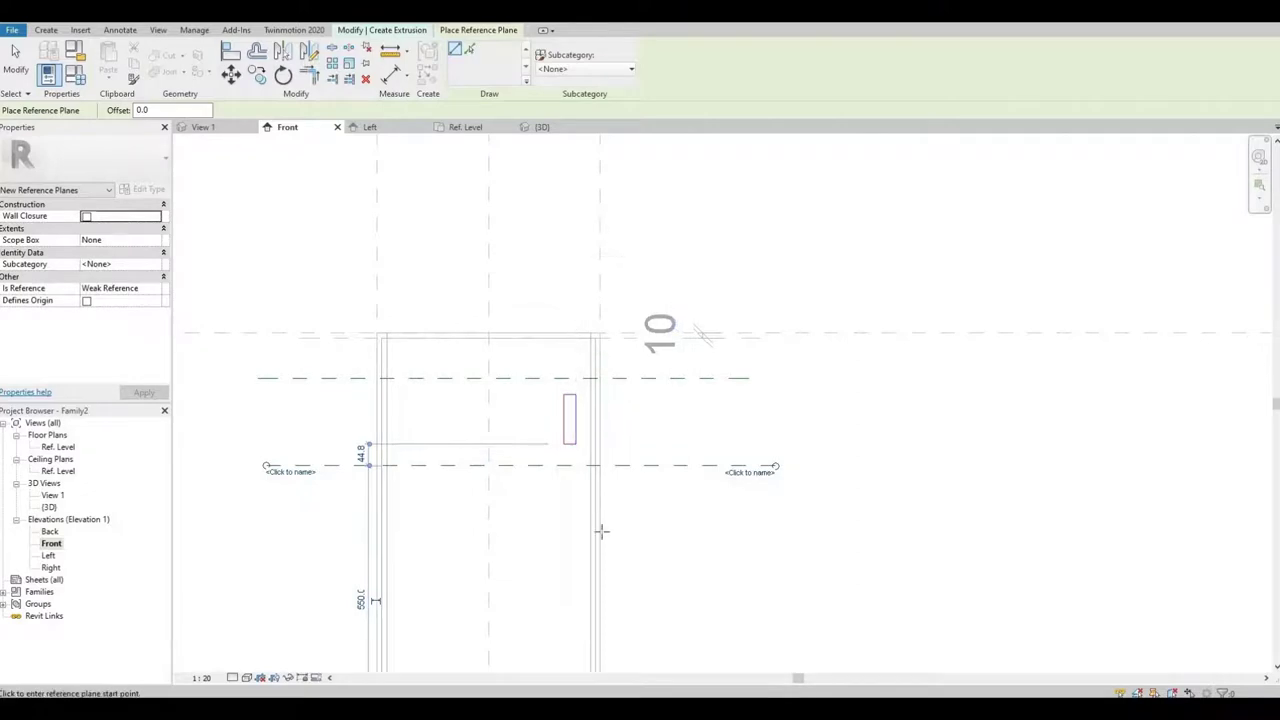
pyautogui.click(536, 325)
pyautogui.click(535, 259)
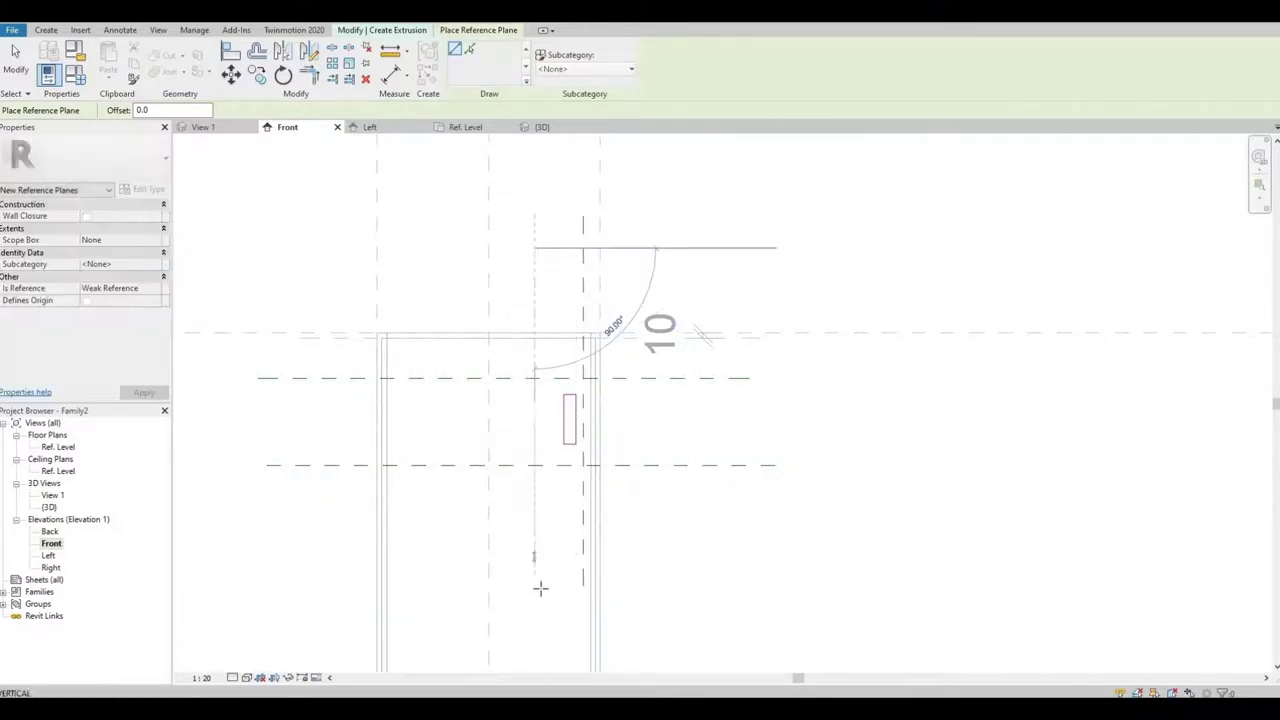
pyautogui.click(537, 586)
pyautogui.press('Escape')
pyautogui.press('Escape')
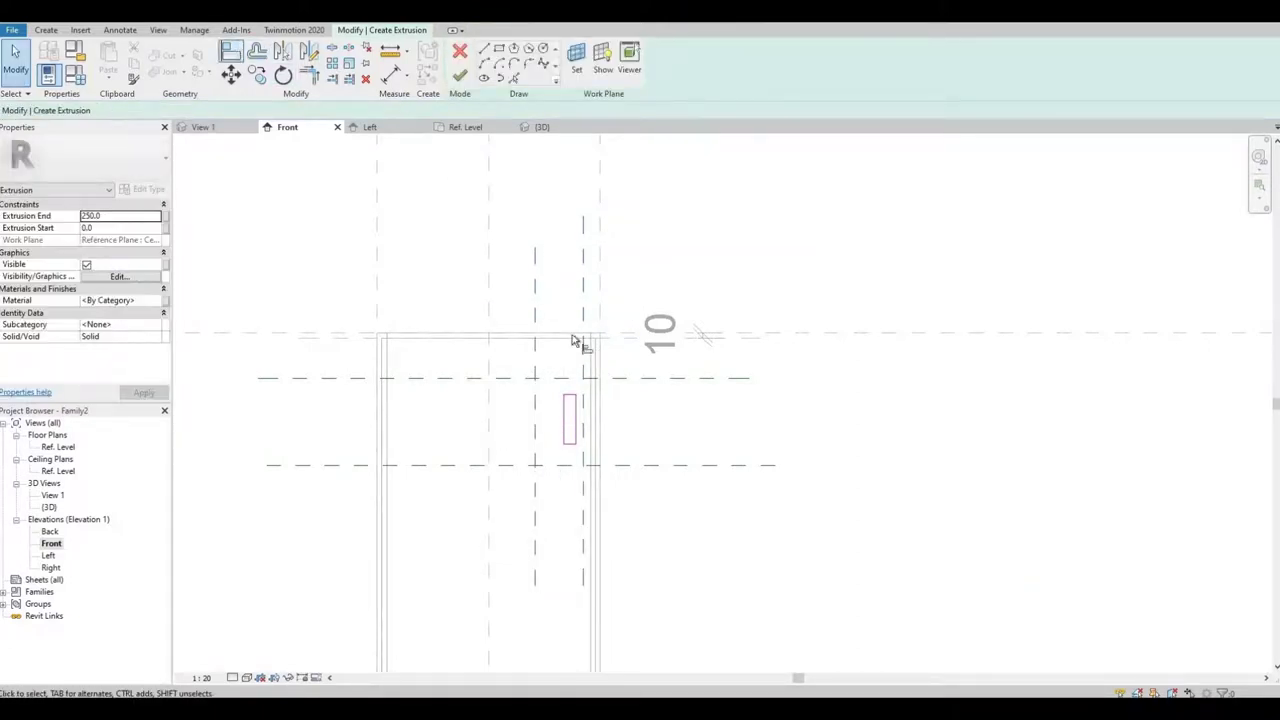
# Align the upper horizontal and left vertical reference planes with the handle rectangle's top and left edges.
pyautogui.press('a')
pyautogui.press('l')
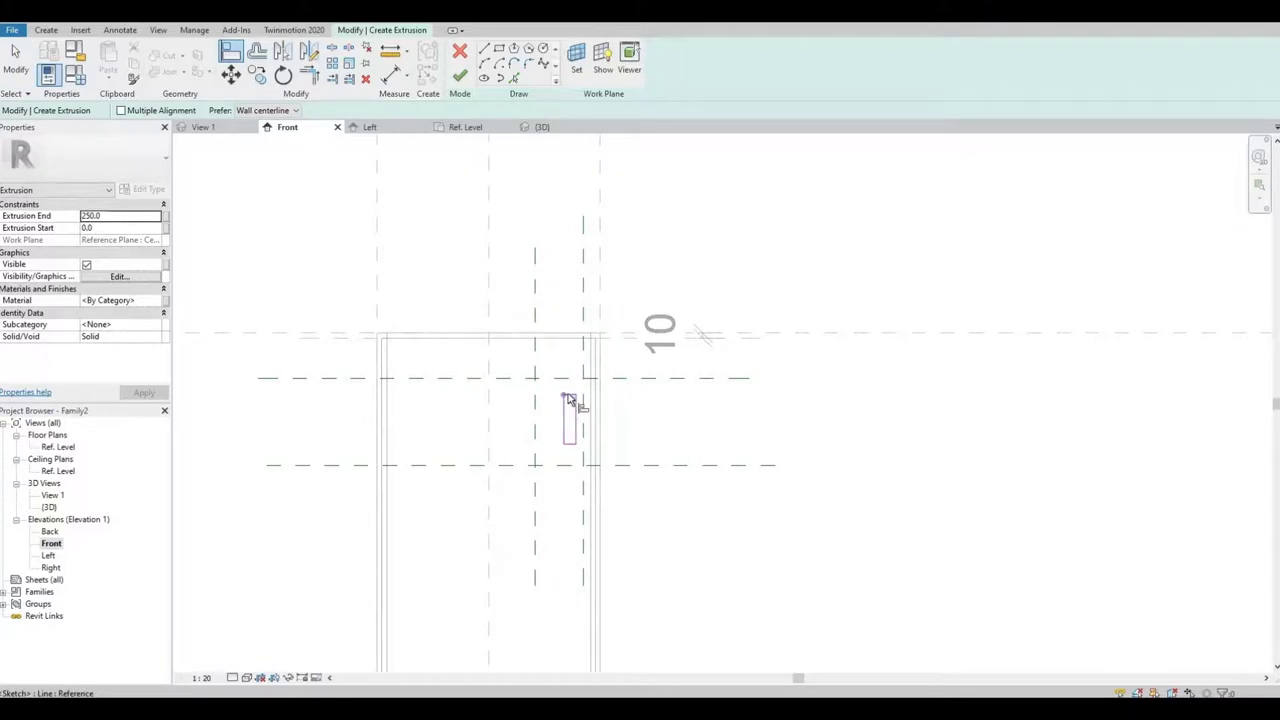
pyautogui.scroll(2, 571, 395)
pyautogui.click(575, 396)
pyautogui.click(571, 372)
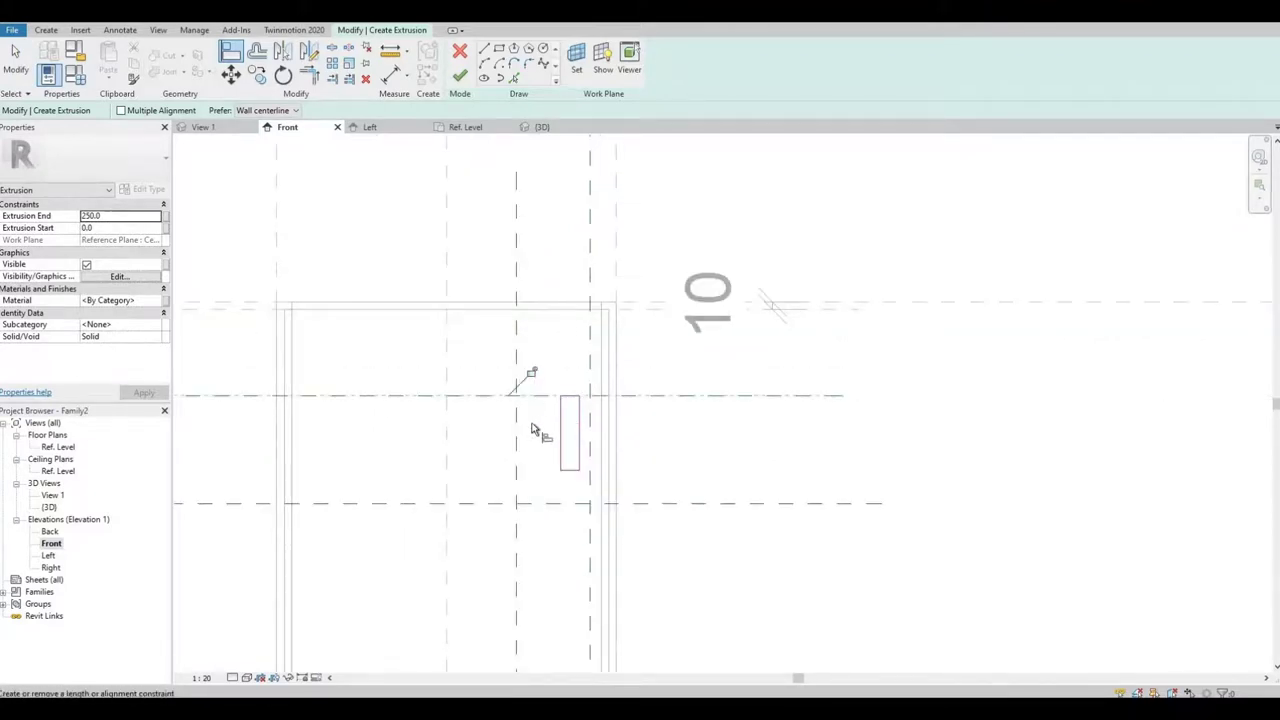
pyautogui.click(559, 422)
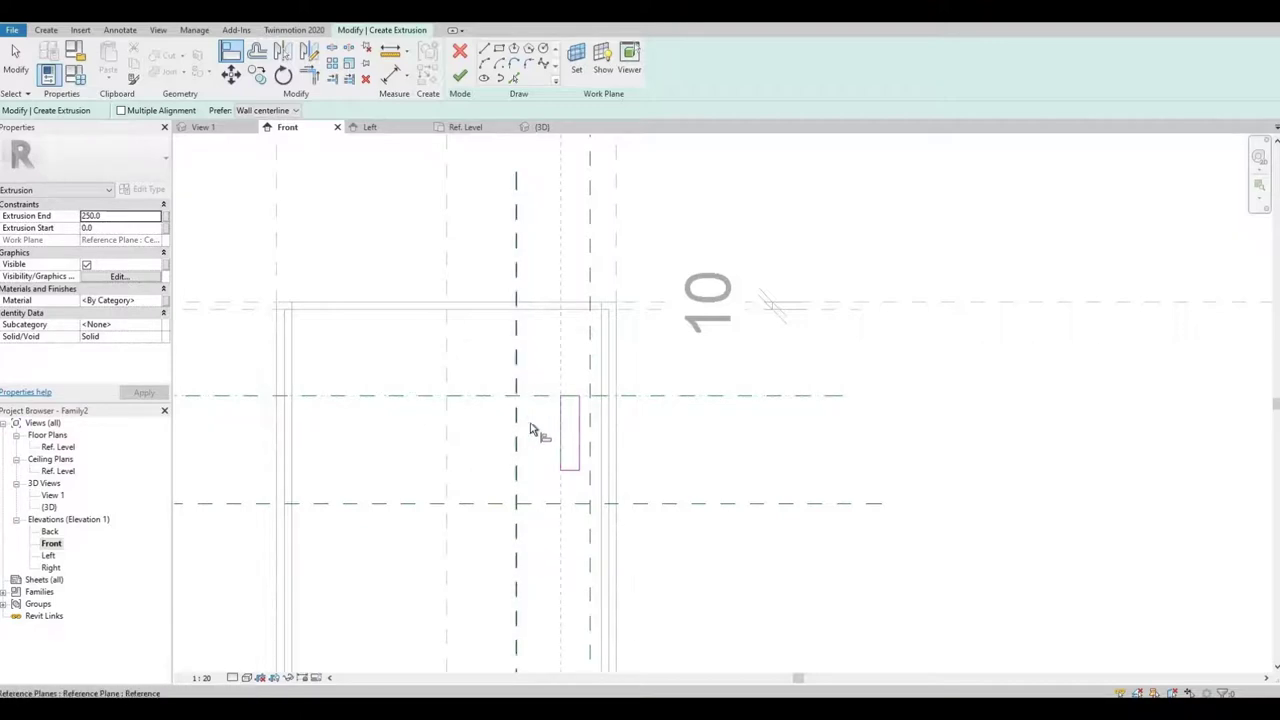
pyautogui.click(530, 428)
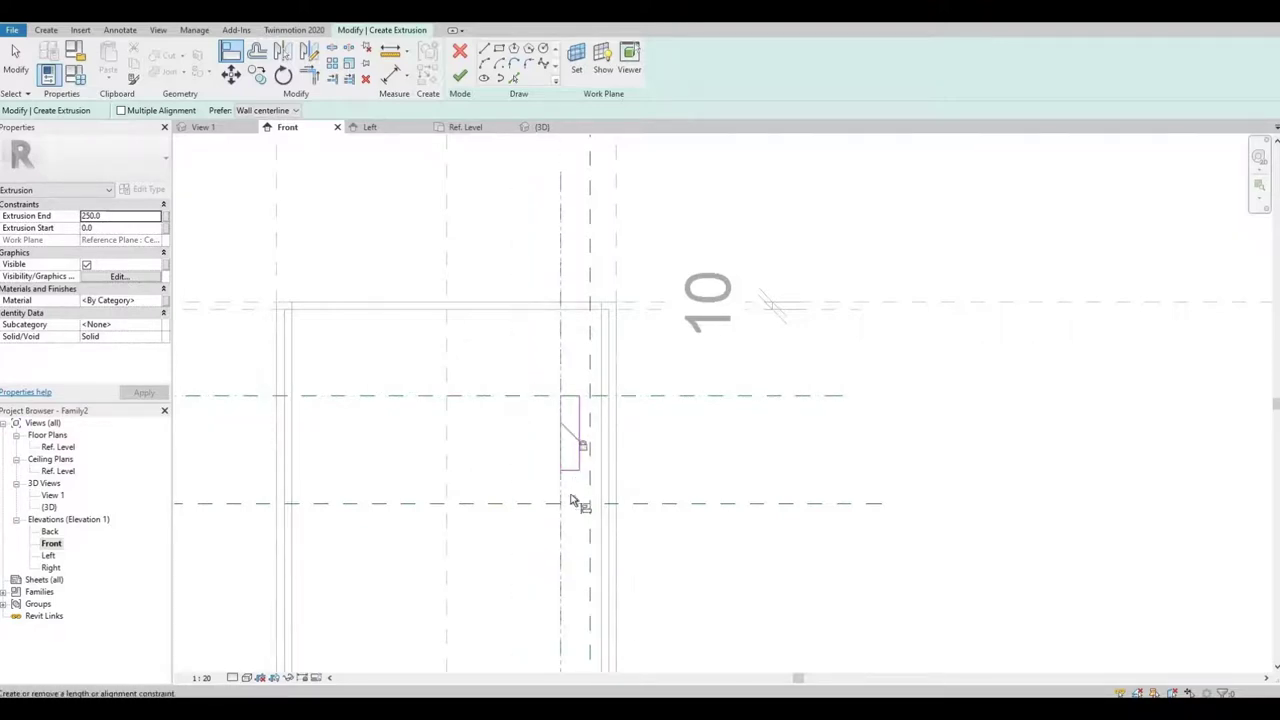
# Align the lower horizontal and right vertical reference planes with the handle rectangle's bottom and right edges.
pyautogui.click(571, 472)
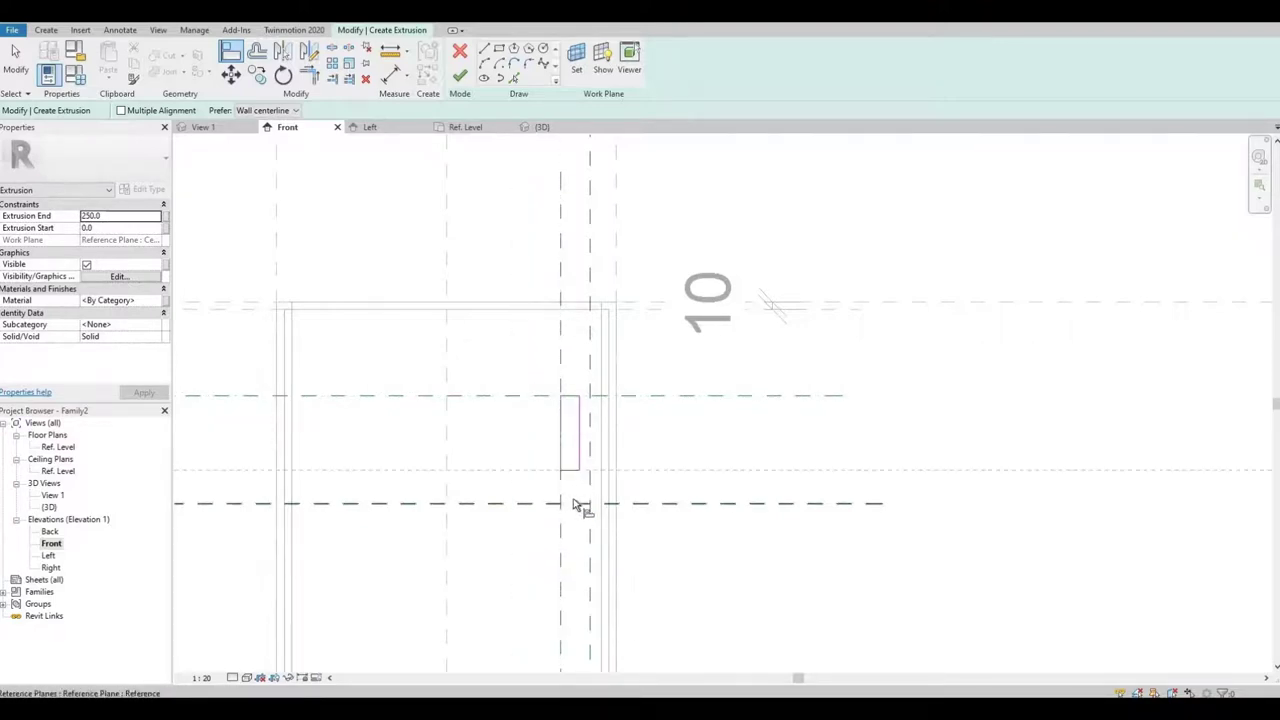
pyautogui.click(571, 503)
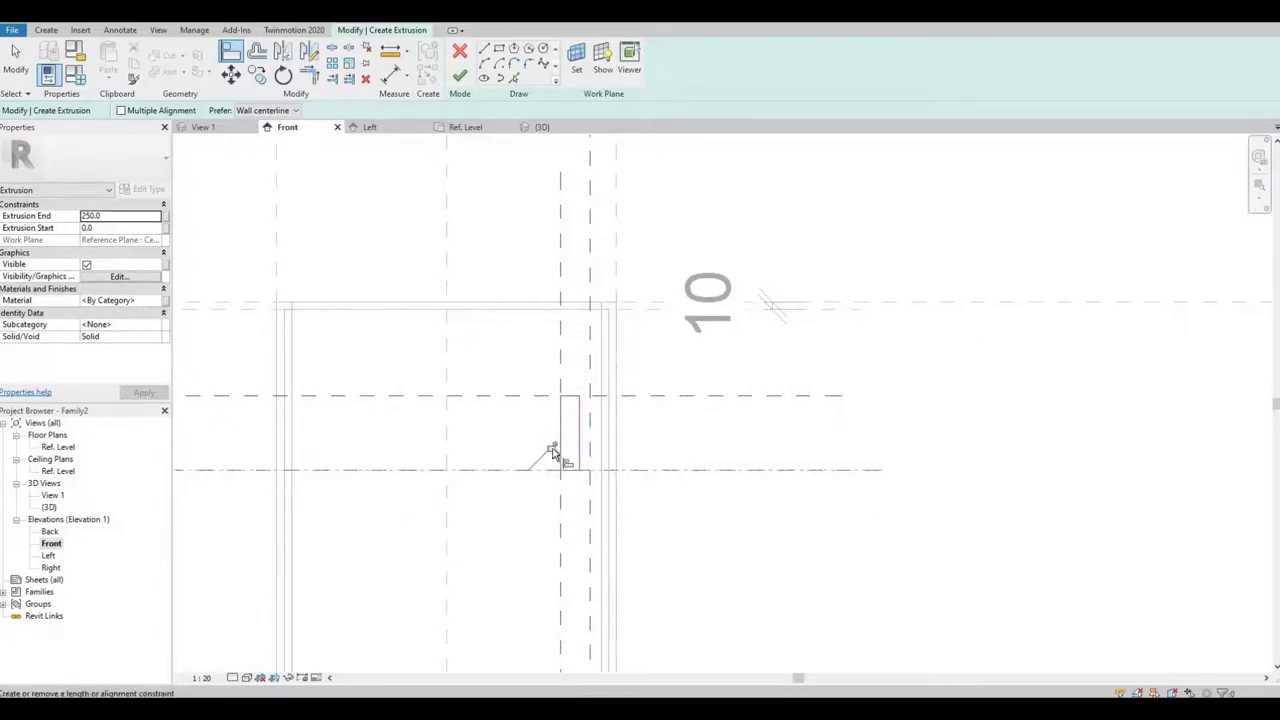
pyautogui.click(578, 440)
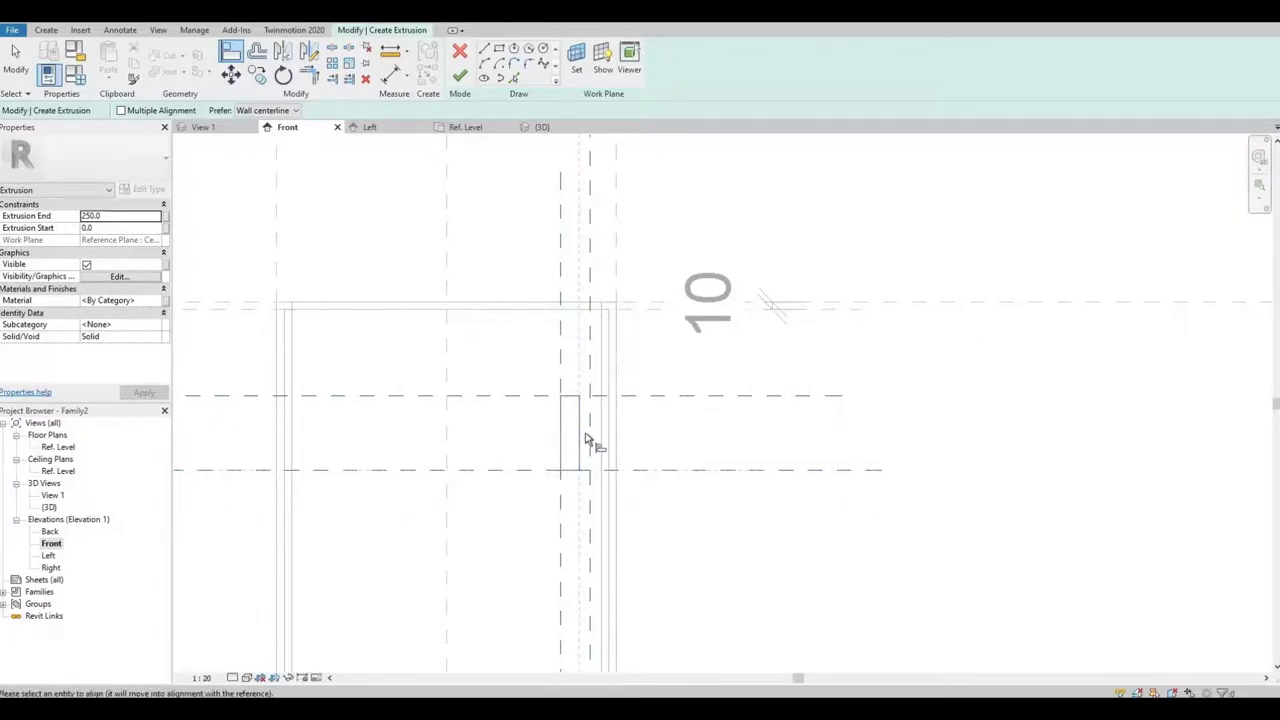
pyautogui.click(590, 425)
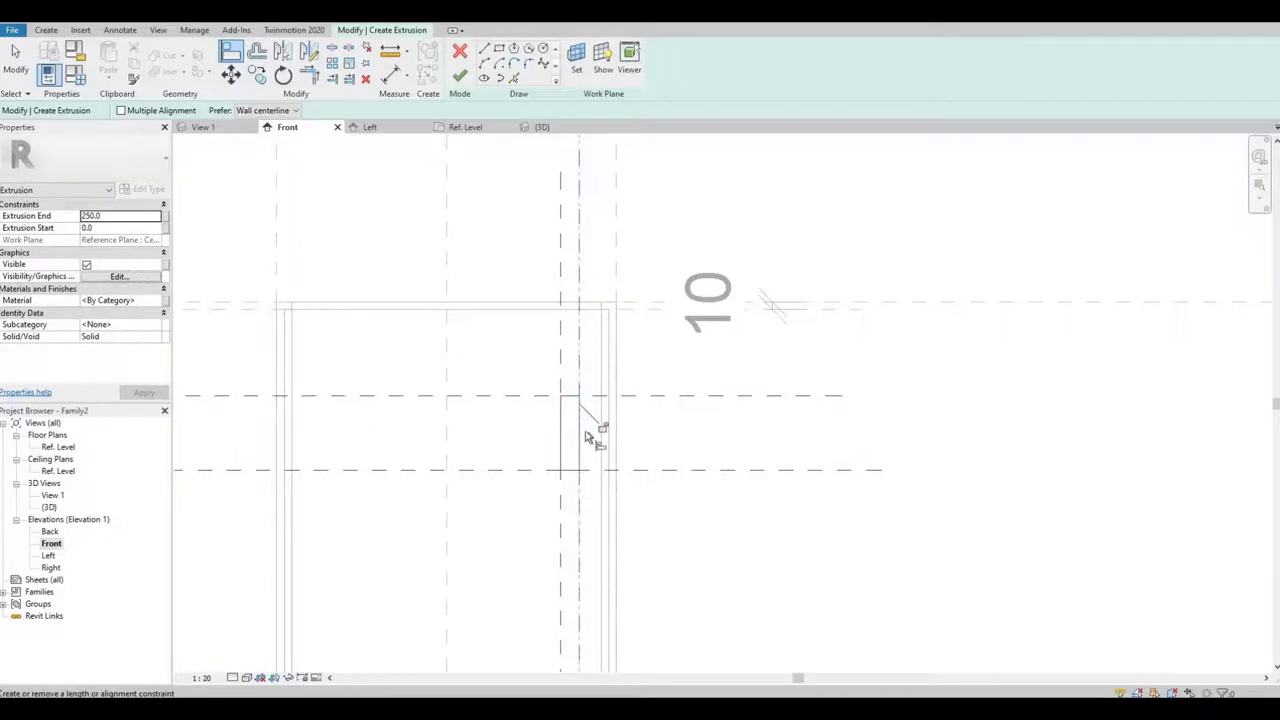
# Place an aligned dimension between the handle's bottom reference plane and the block's top reference plane.
pyautogui.scroll(-3, 628, 414)
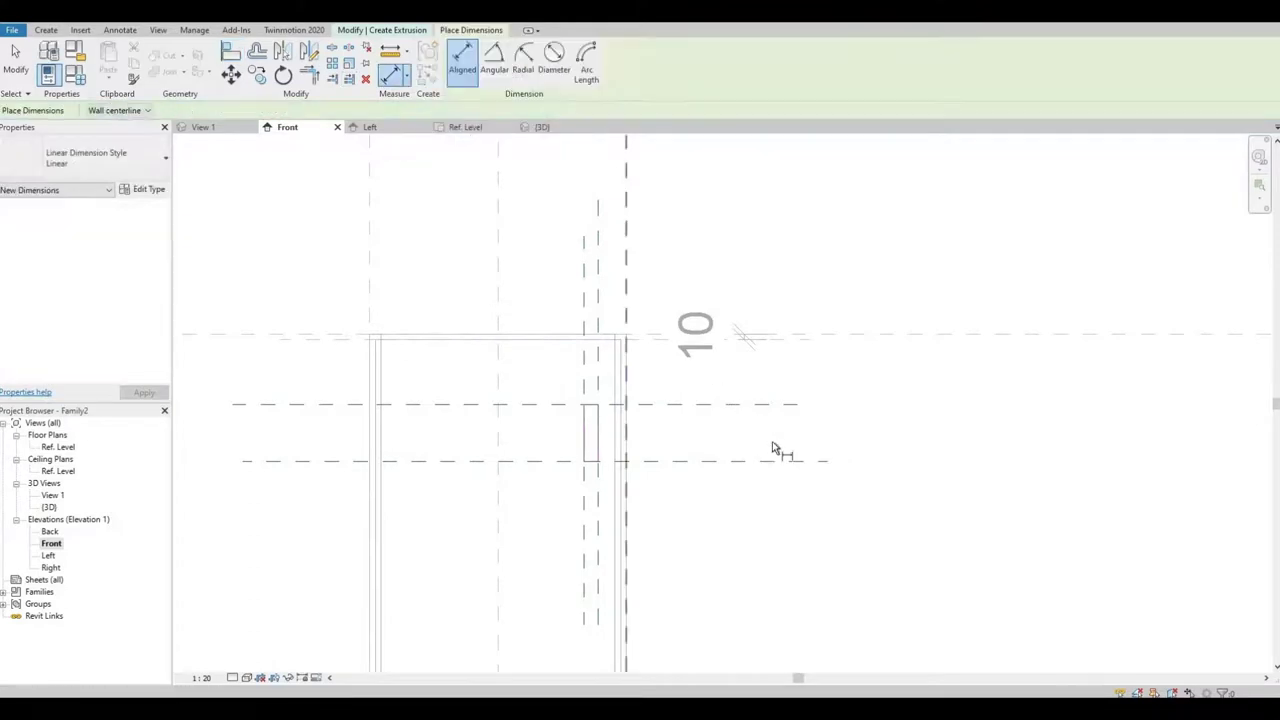
pyautogui.click(390, 78)
pyautogui.click(785, 463)
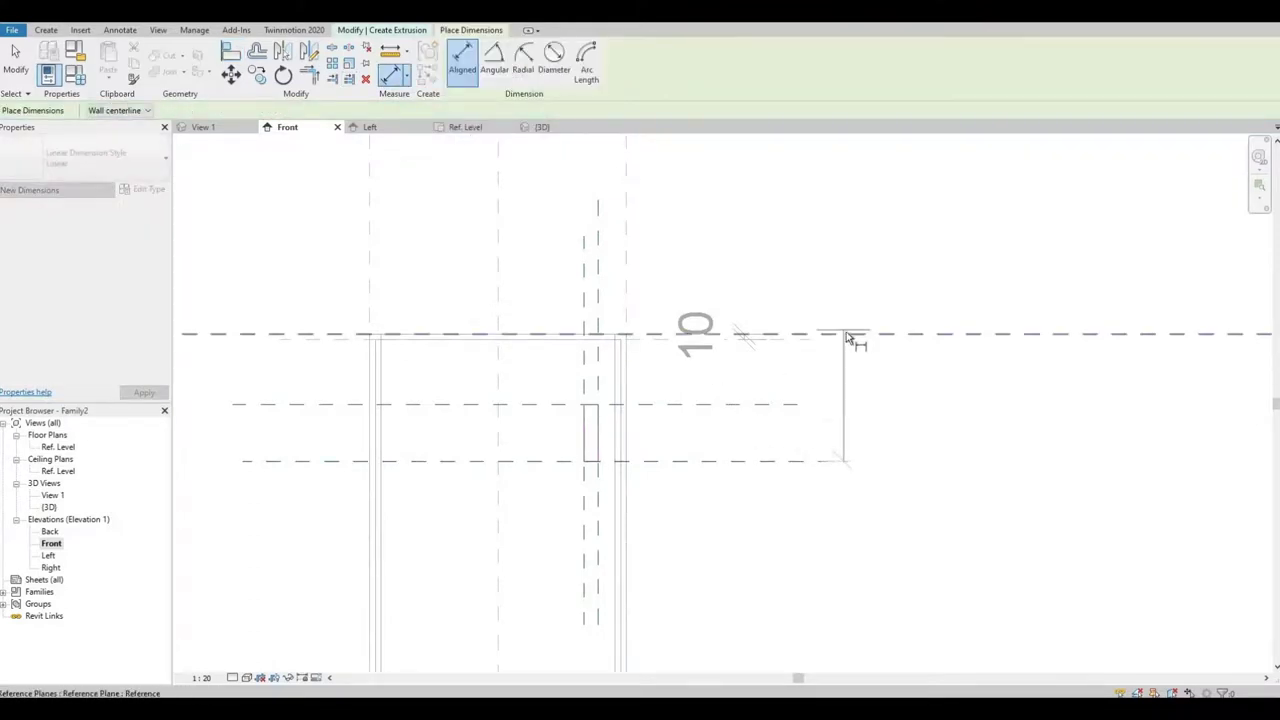
pyautogui.click(846, 338)
pyautogui.click(965, 438)
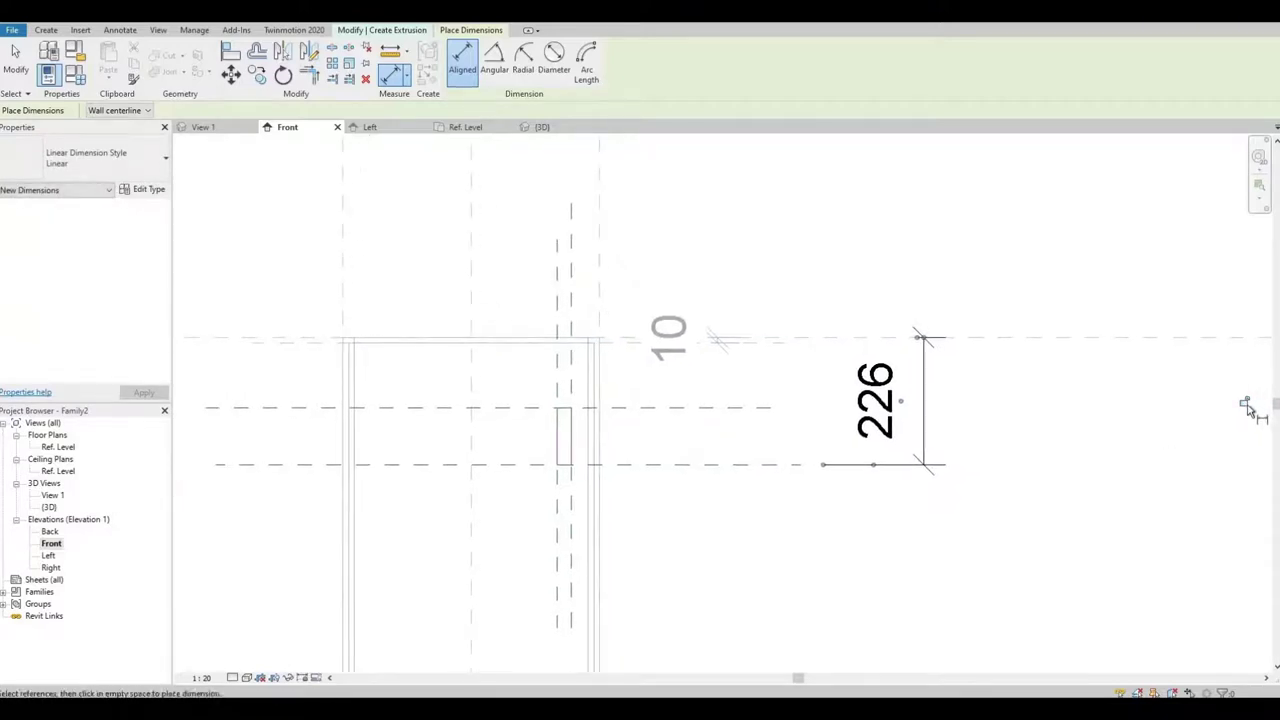
# Place an aligned dimension between the handle's top reference plane and the block's top reference plane.
pyautogui.click(766, 408)
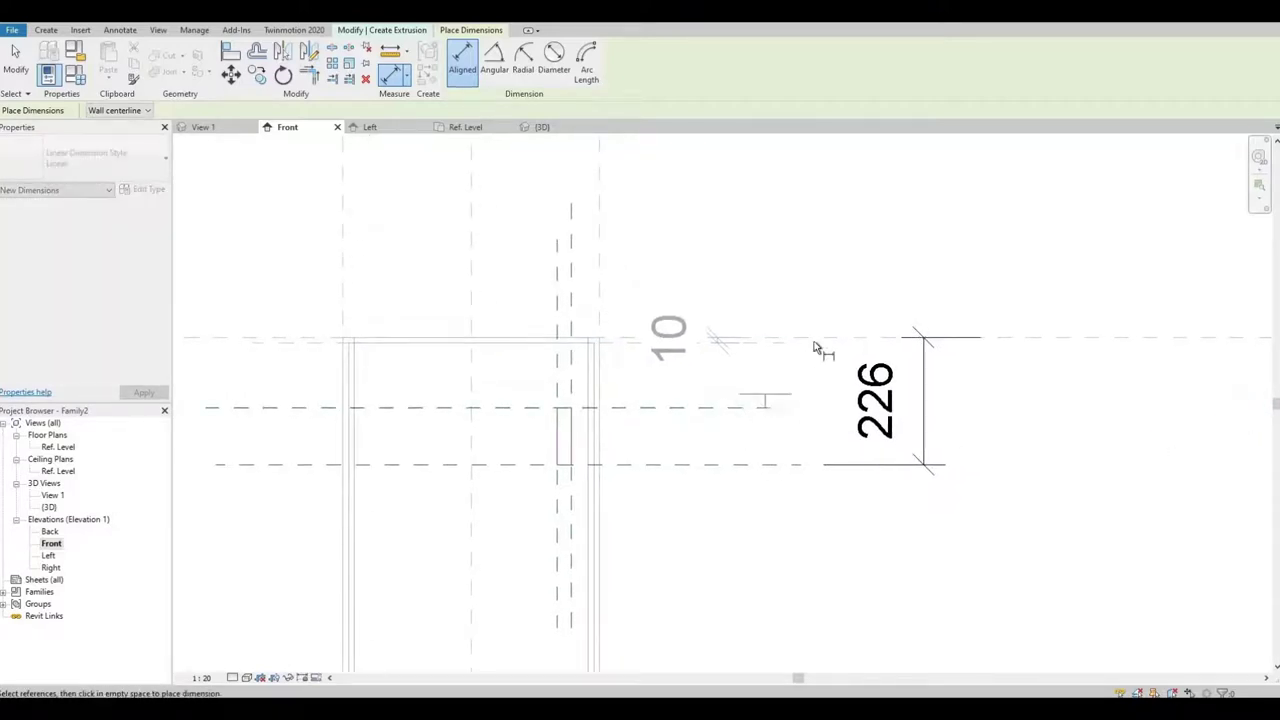
pyautogui.click(869, 341)
pyautogui.moveTo(1050, 438); pyautogui.dragTo(917, 420, button='middle')
pyautogui.scroll(-1, 917, 420)
pyautogui.click(918, 414)
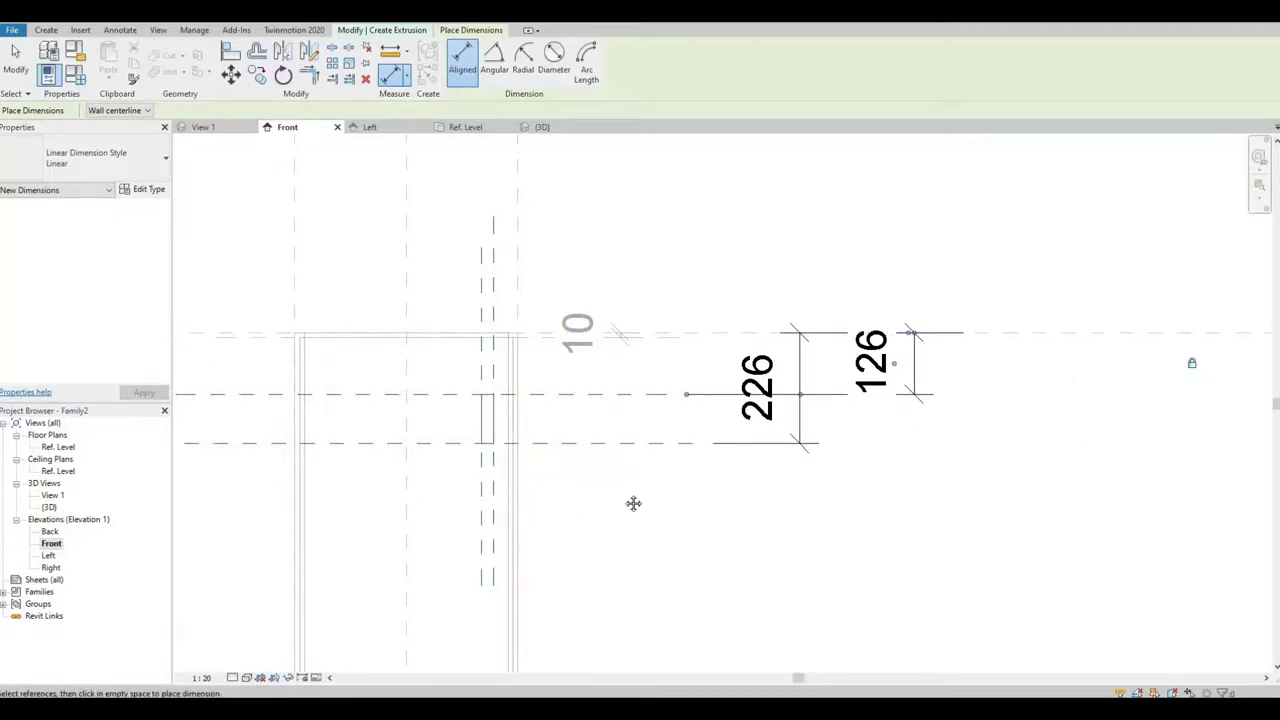
# Dimension the distance from the handle's right reference plane to the block's right reference plane.
pyautogui.moveTo(633, 503); pyautogui.dragTo(707, 511, button='middle')
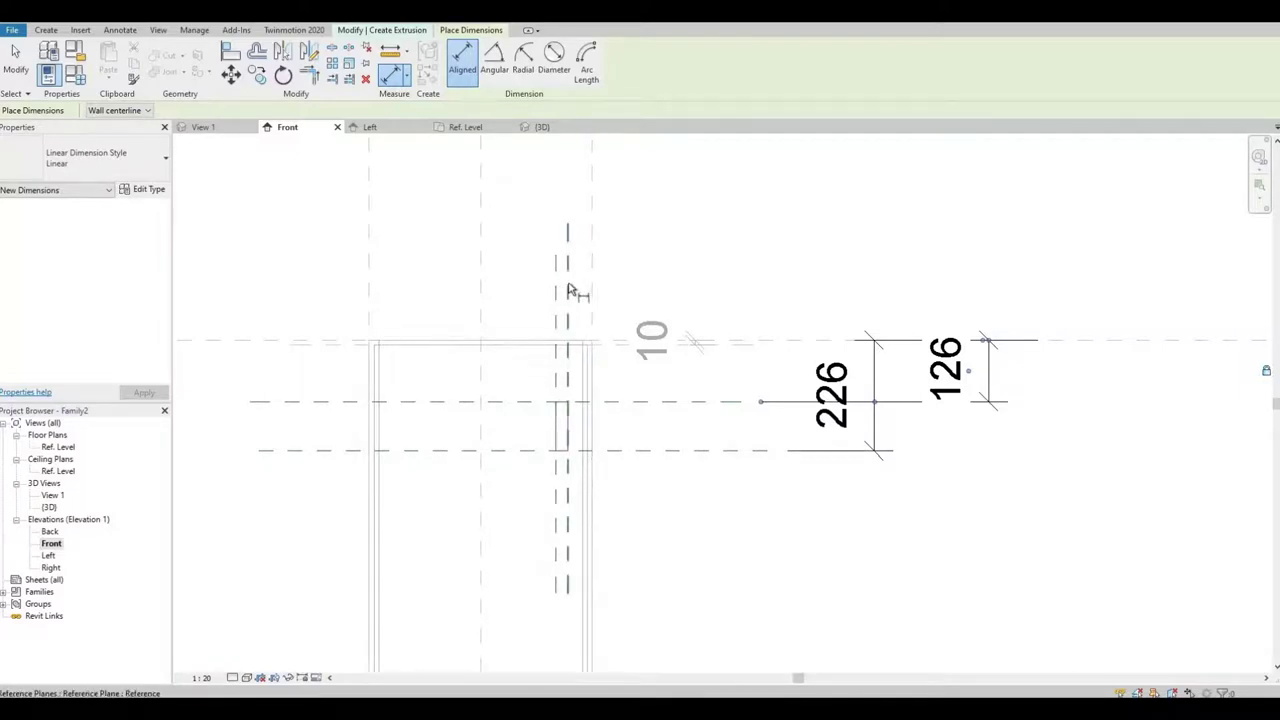
pyautogui.click(588, 290)
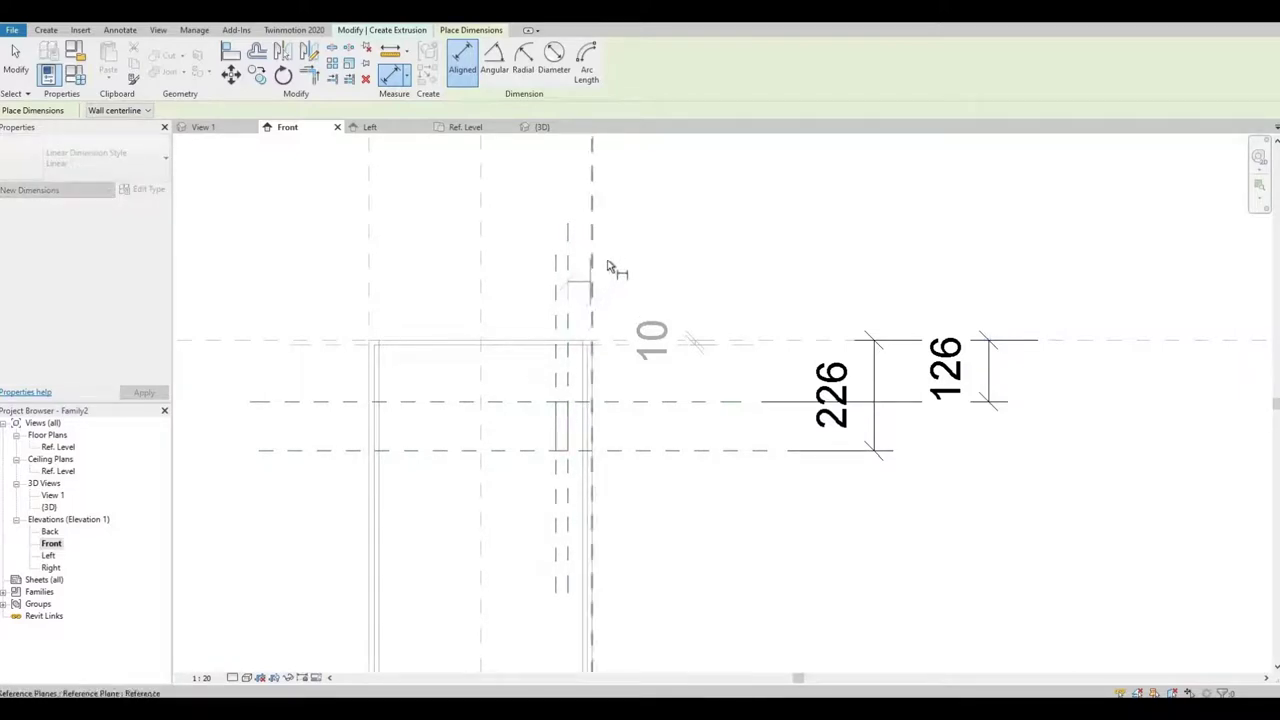
pyautogui.click(592, 283)
pyautogui.moveTo(620, 196); pyautogui.dragTo(661, 313, button='middle')
pyautogui.click(643, 350)
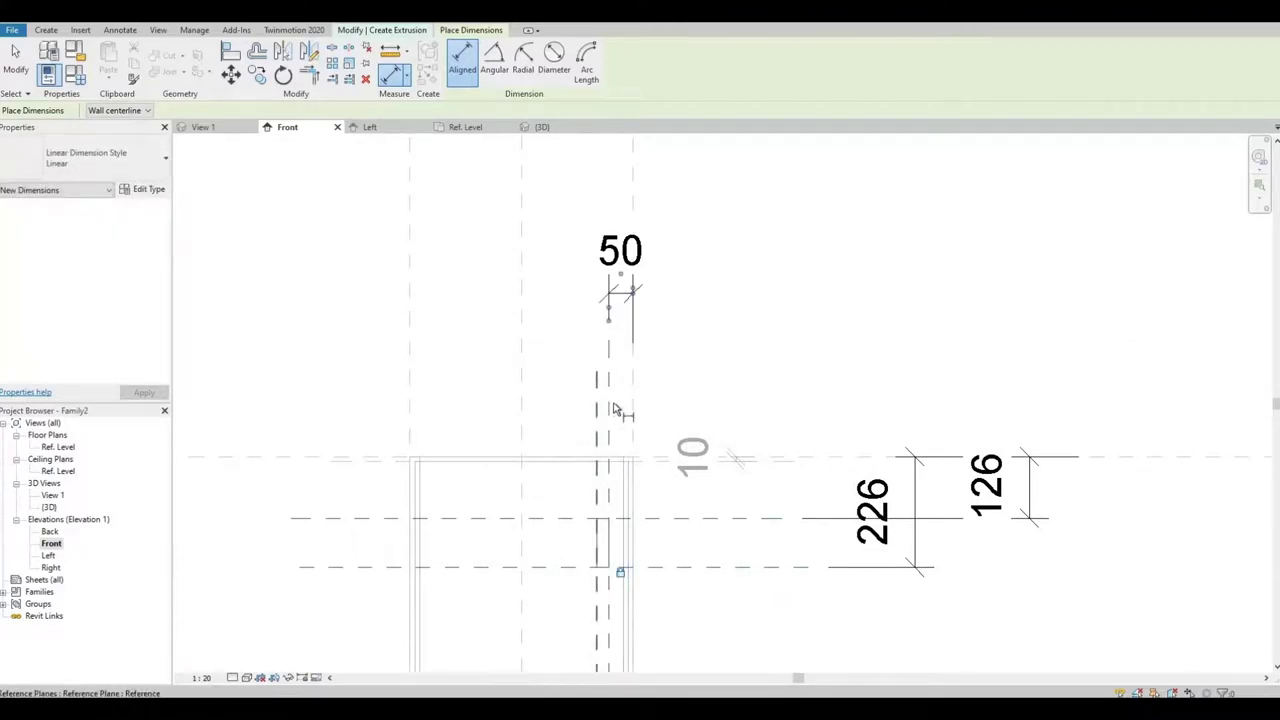
# Dimension the distance from the handle's left reference plane to the block's right reference plane.
pyautogui.click(631, 408)
pyautogui.moveTo(673, 455); pyautogui.dragTo(674, 578, button='middle')
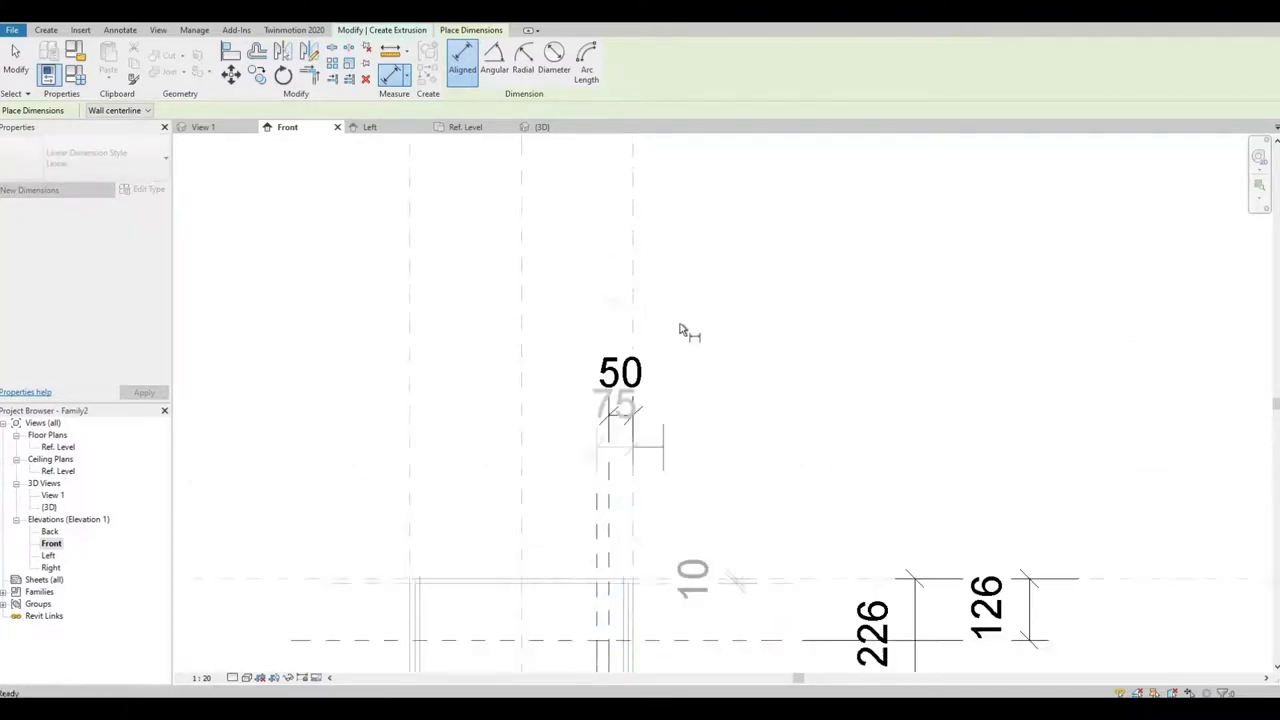
pyautogui.scroll(-1, 680, 329)
pyautogui.click(681, 323)
pyautogui.click(623, 570)
pyautogui.middleClick(637, 589)
pyautogui.moveTo(637, 589); pyautogui.dragTo(655, 350, button='middle')
pyautogui.scroll(-1, 655, 350)
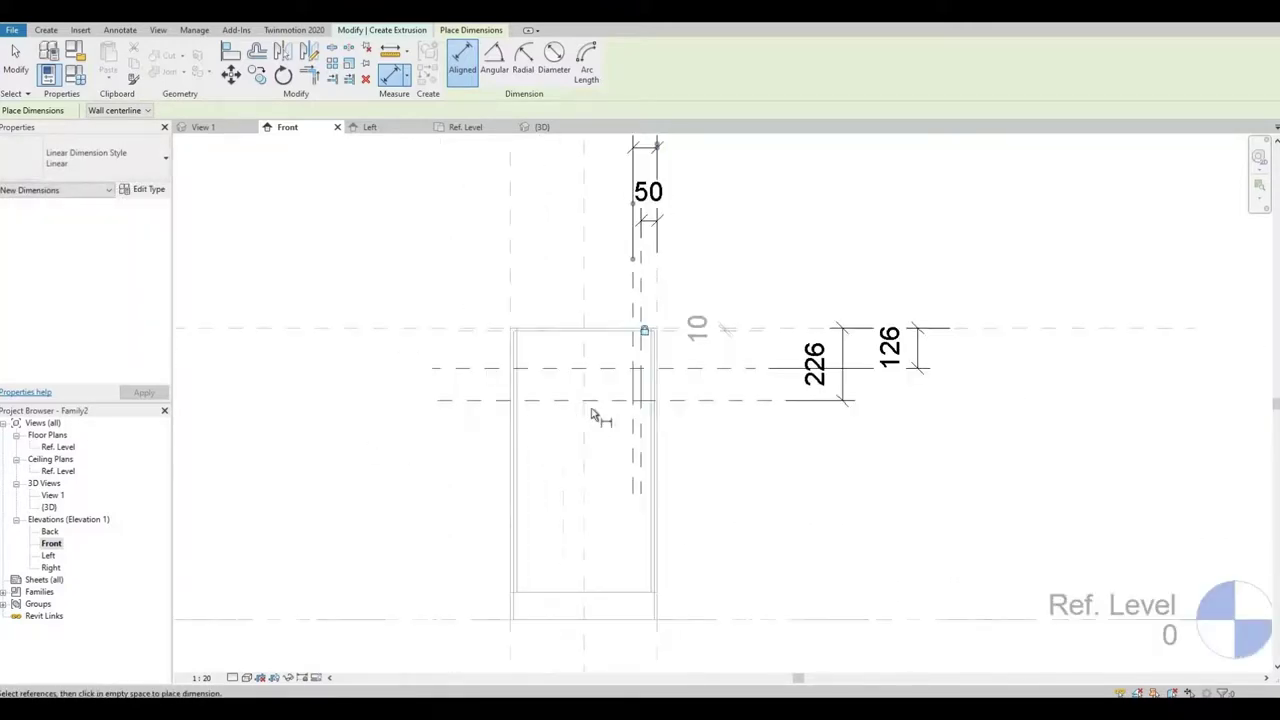
pyautogui.moveTo(525, 488); pyautogui.dragTo(551, 425, button='middle')
pyautogui.scroll(1, 550, 424)
pyautogui.press('Escape')
pyautogui.press('Escape')
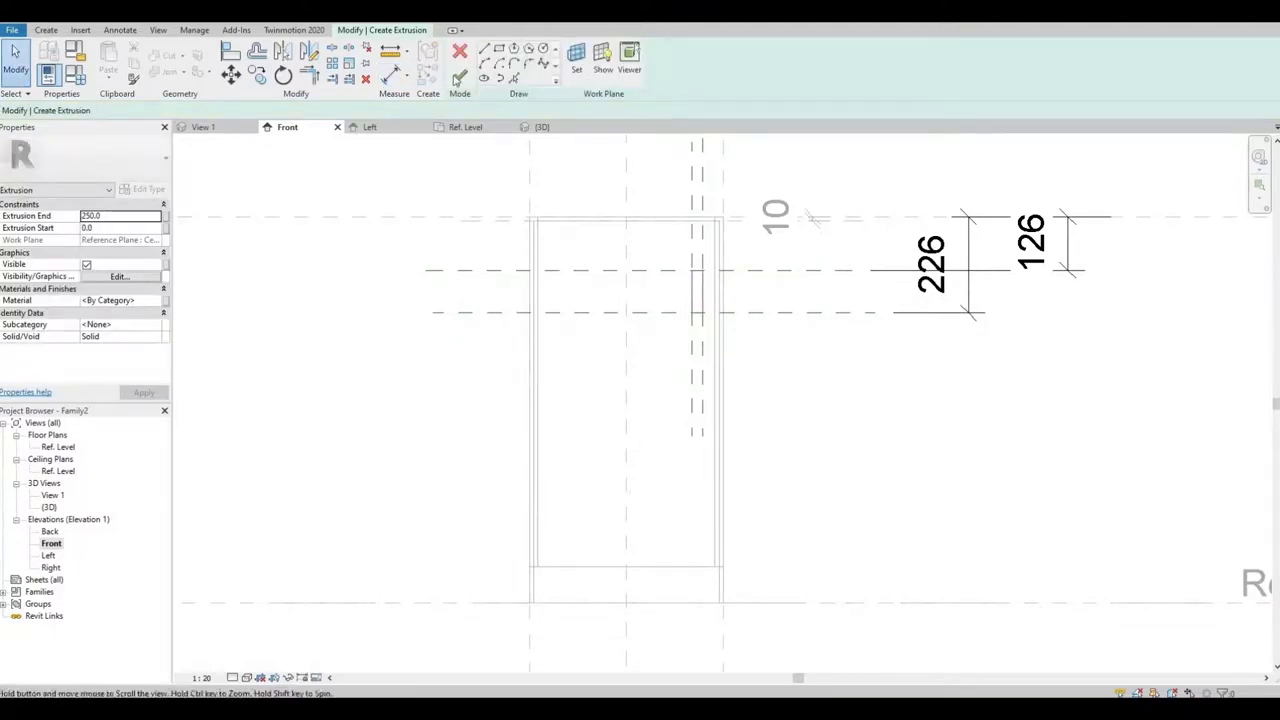
# Finish the handle extrusion sketch and open the {3D} view.
pyautogui.moveTo(602, 462); pyautogui.dragTo(608, 504, button='middle')
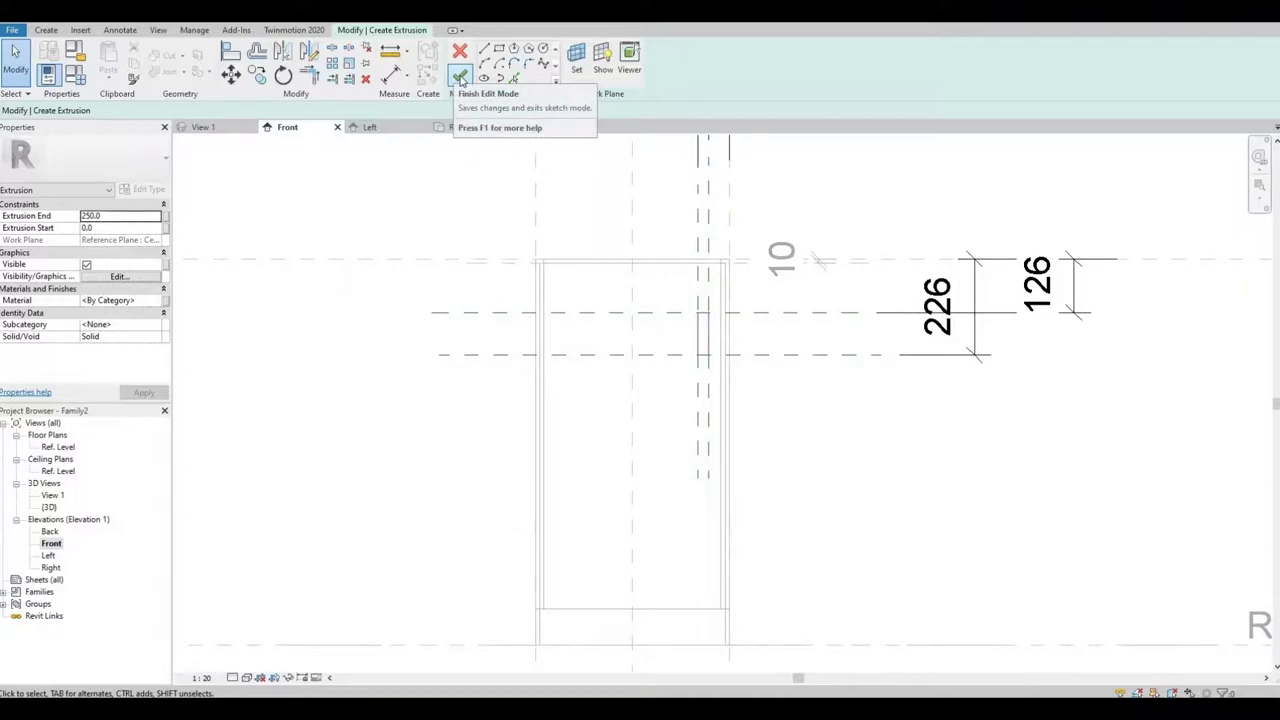
pyautogui.click(460, 78)
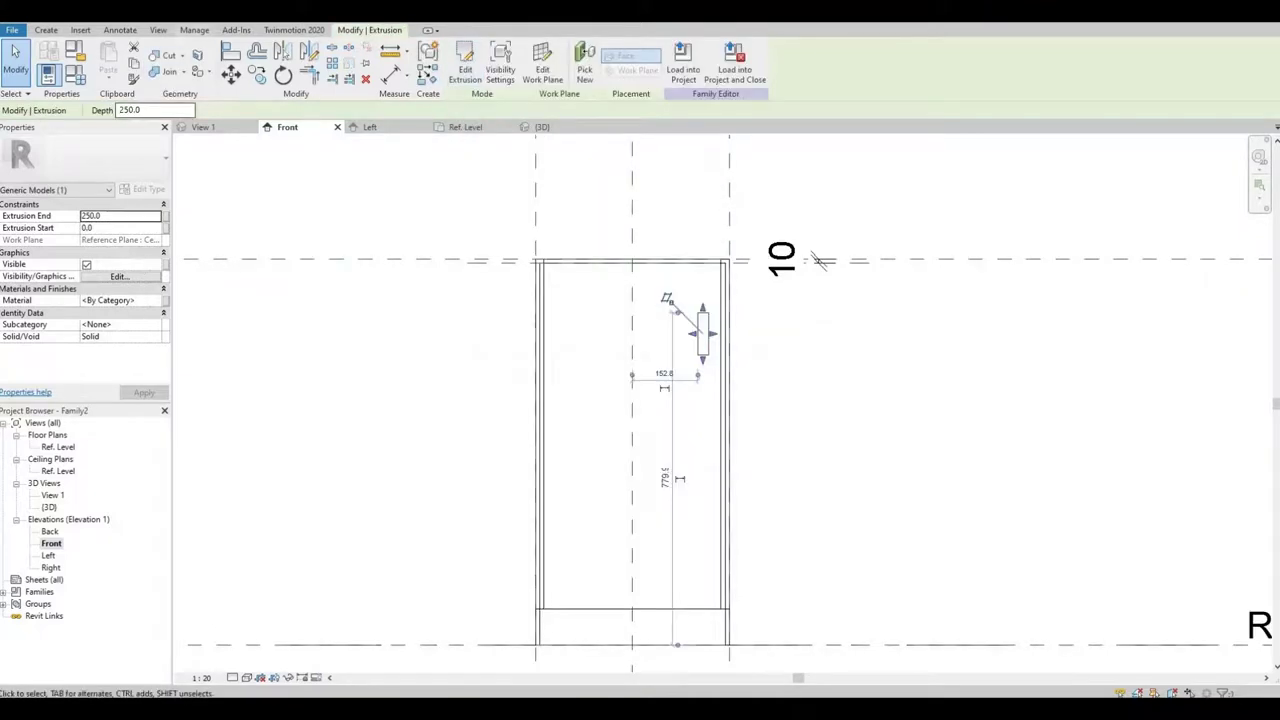
pyautogui.click(541, 127)
pyautogui.press('Escape')
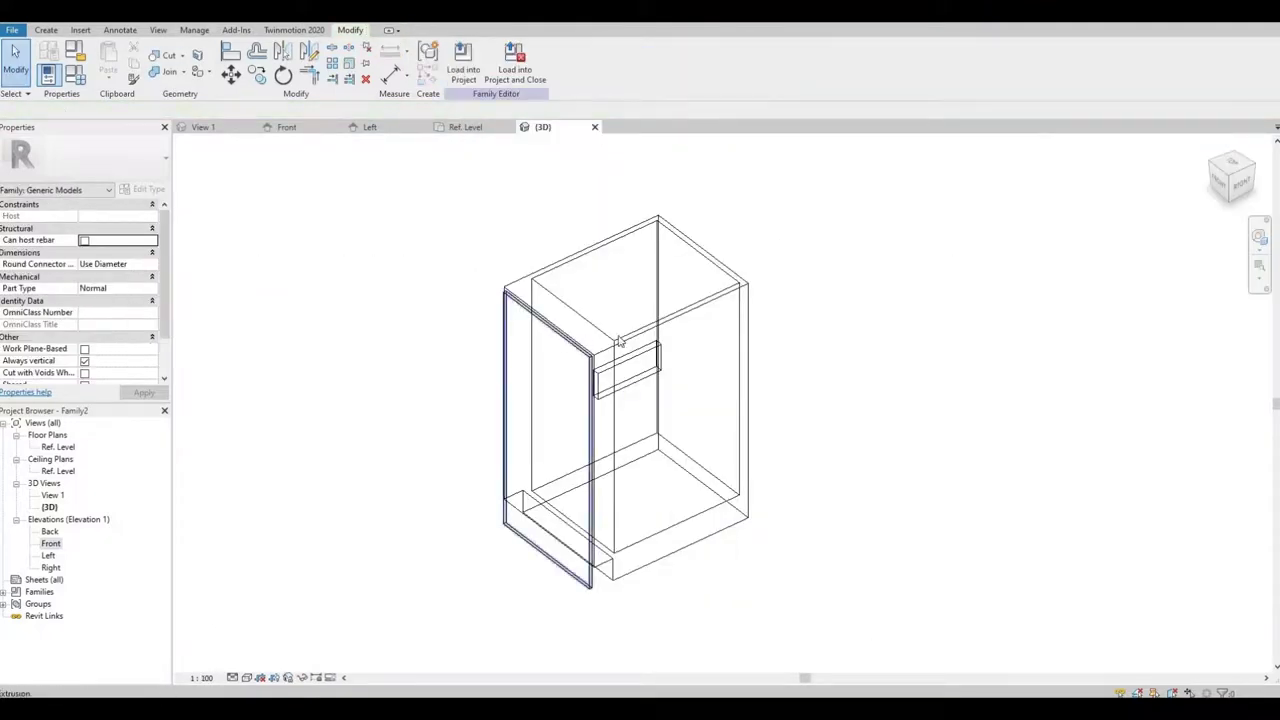
# Check the handle extrusion's position inside the block in 3D, and open the Ref. Level floor plan.
pyautogui.click(657, 357)
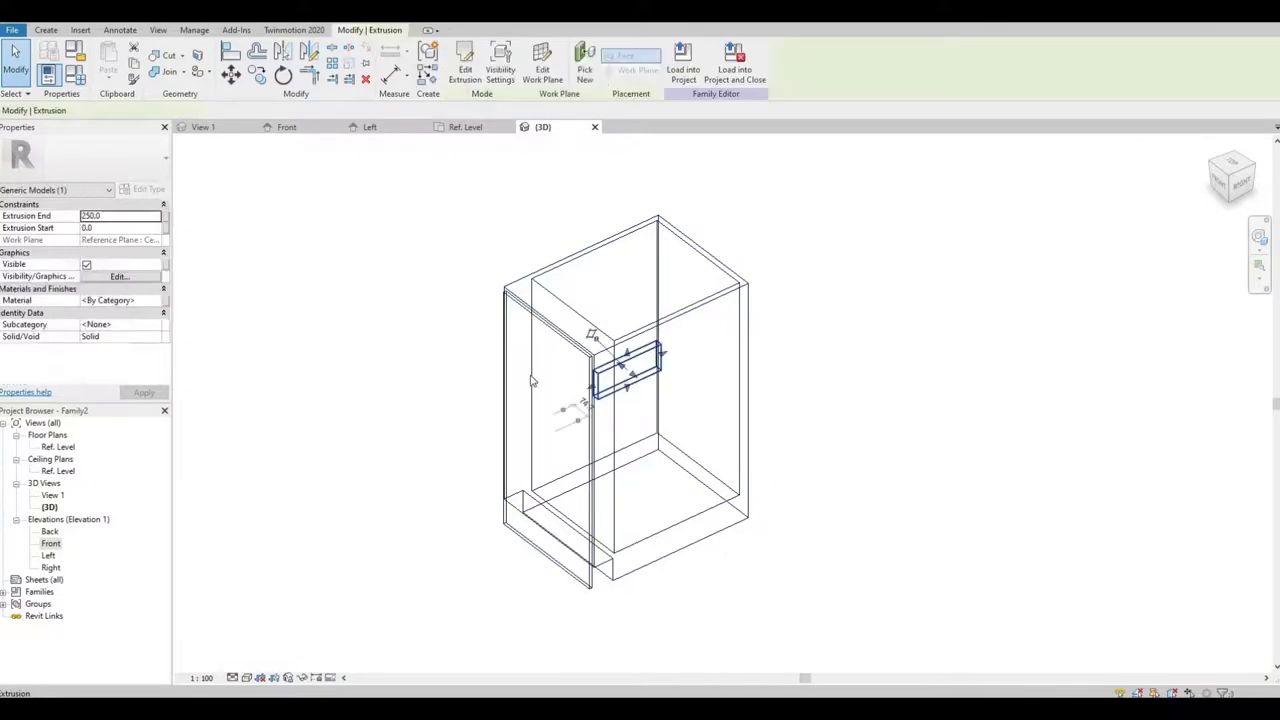
pyautogui.press('Escape')
pyautogui.doubleClick(58, 447)
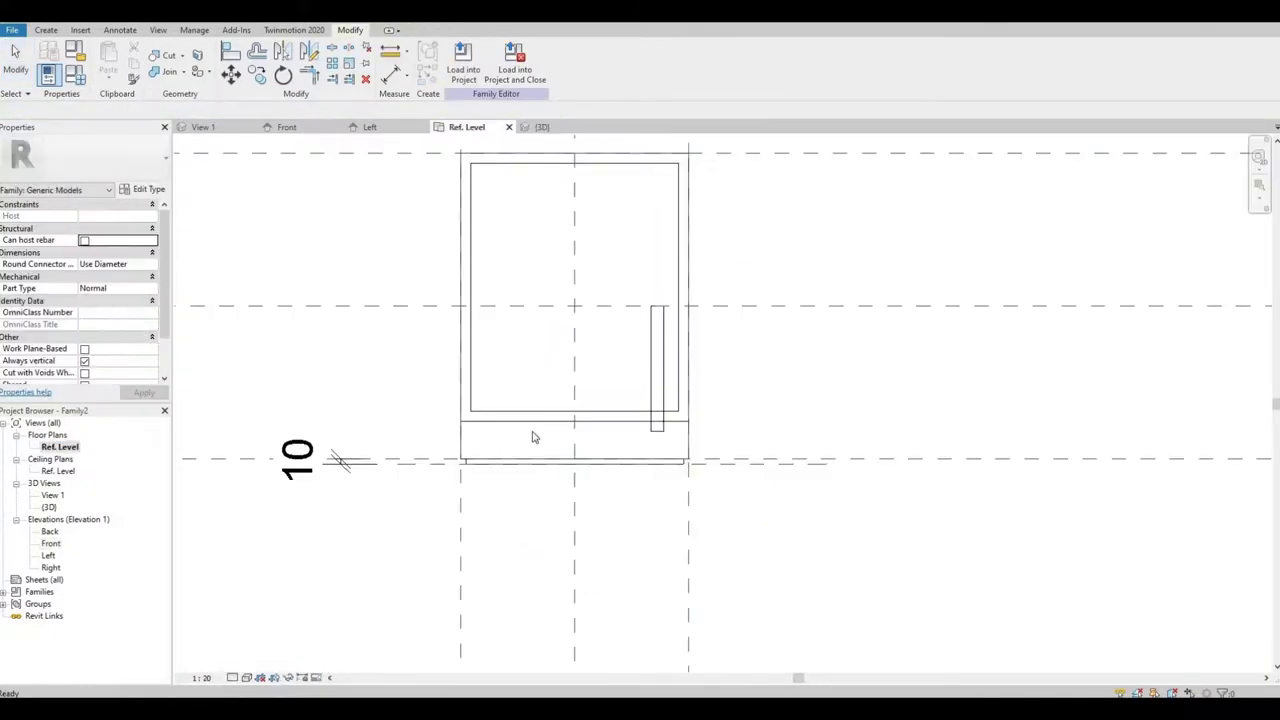
pyautogui.click(659, 348)
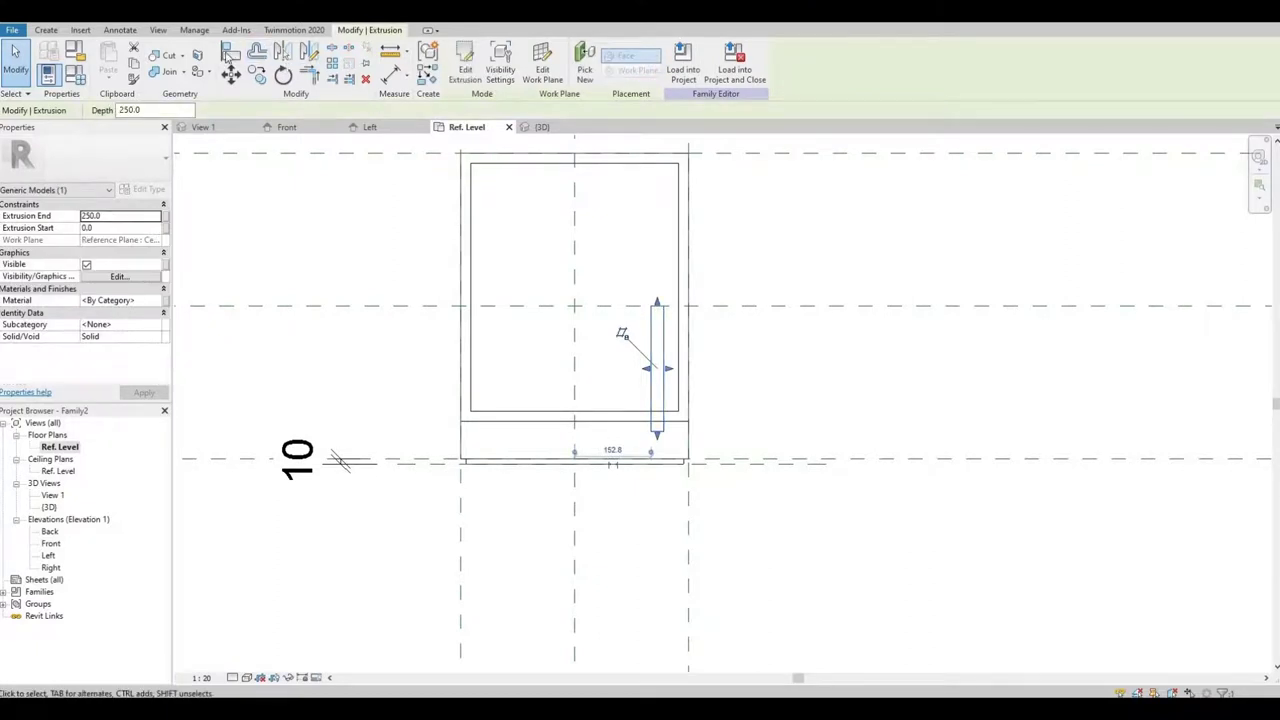
pyautogui.press('a')
pyautogui.press('l')
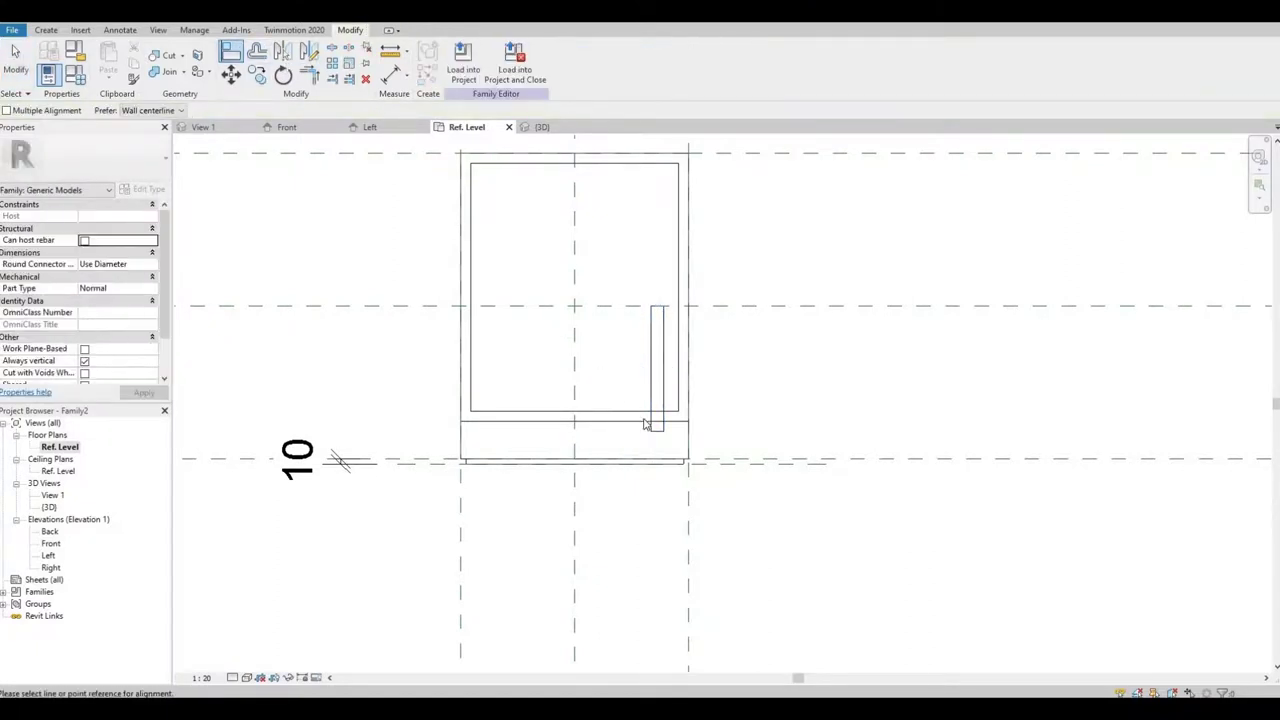
pyautogui.press('Escape')
# Stretch the handle extrusion's front end beyond the front panel, to an extrusion end of about 517.
pyautogui.click(658, 438)
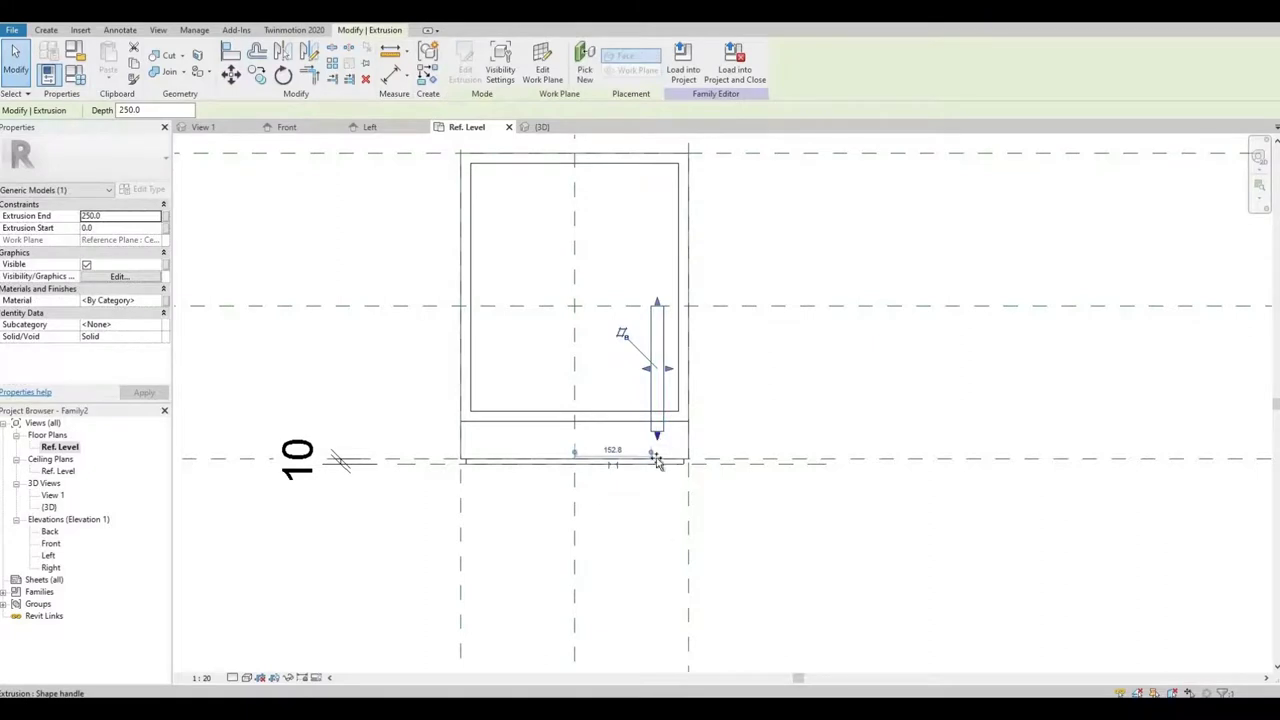
pyautogui.moveTo(657, 462); pyautogui.dragTo(659, 569)
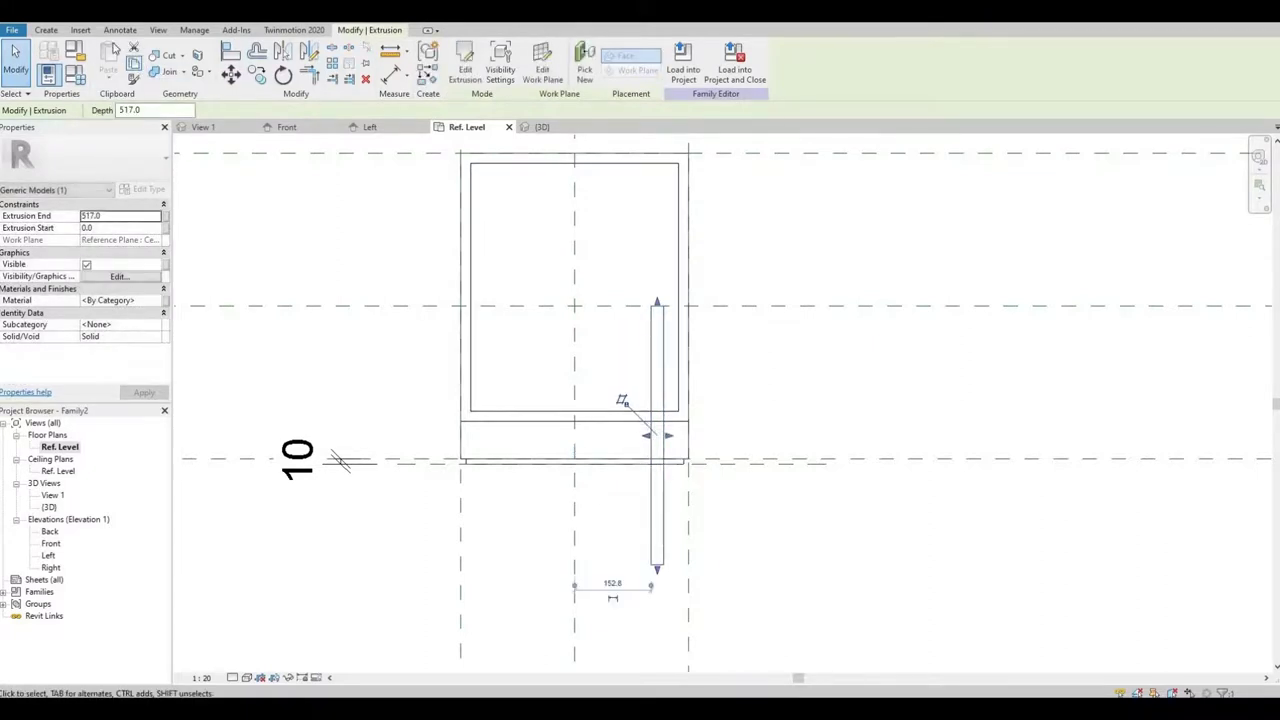
# Align the handle extrusion's back end with the front face of the front panel.
pyautogui.press('a')
pyautogui.press('l')
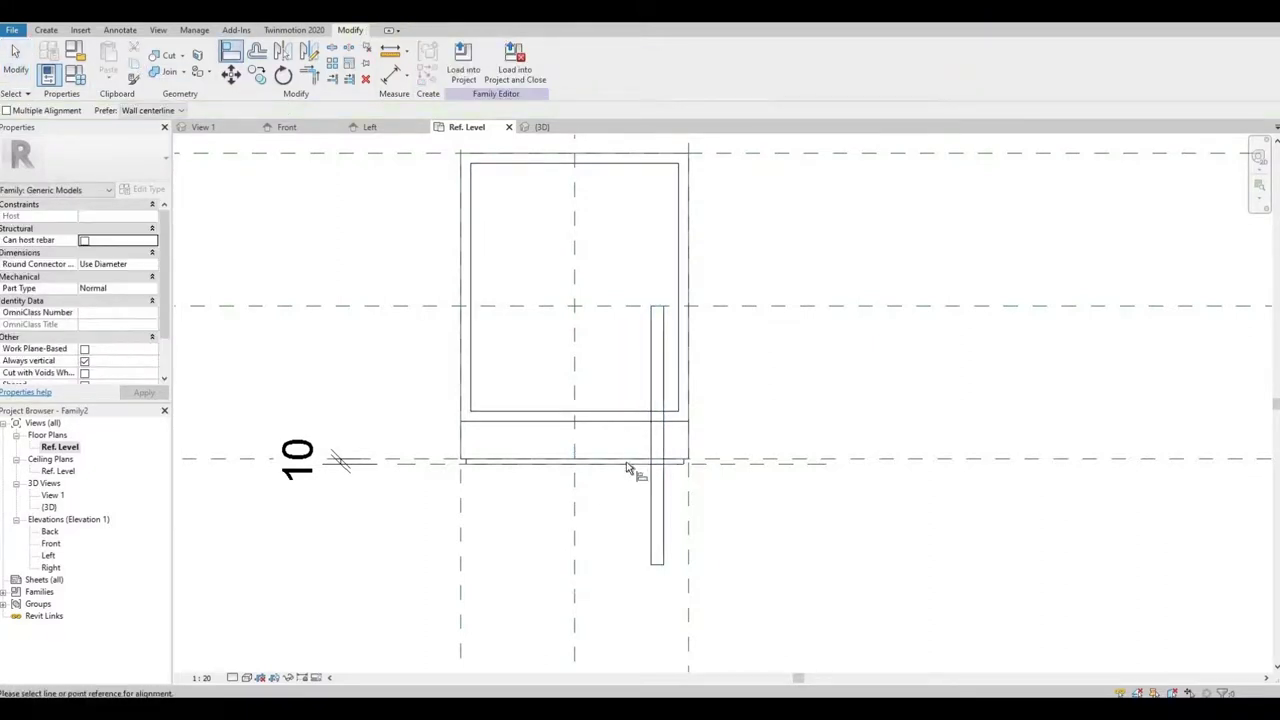
pyautogui.click(638, 462)
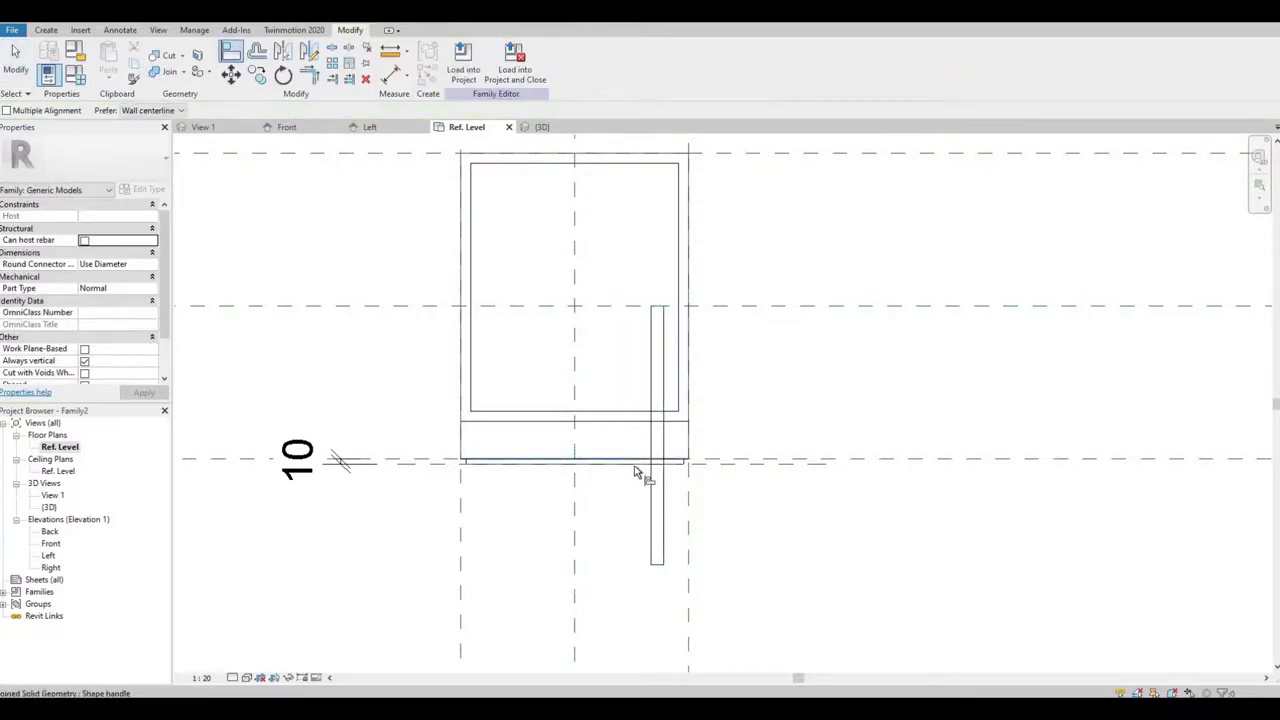
pyautogui.click(658, 310)
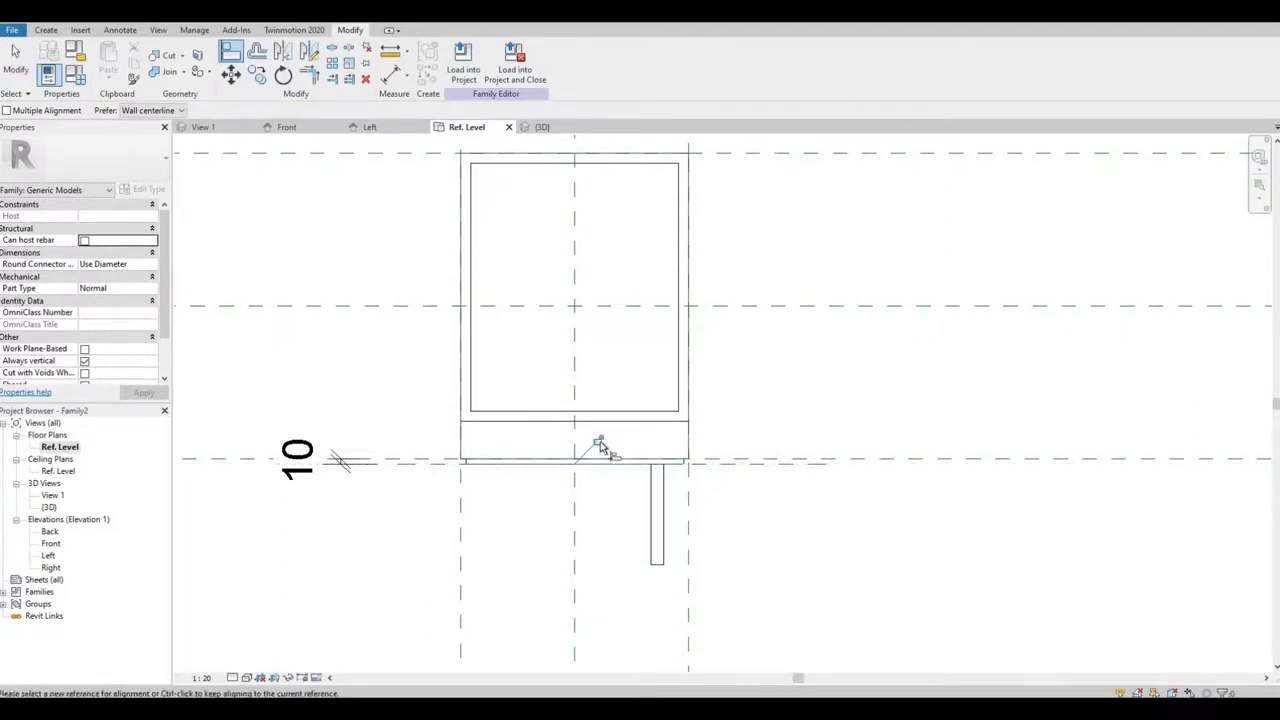
pyautogui.press('Escape')
pyautogui.press('Escape')
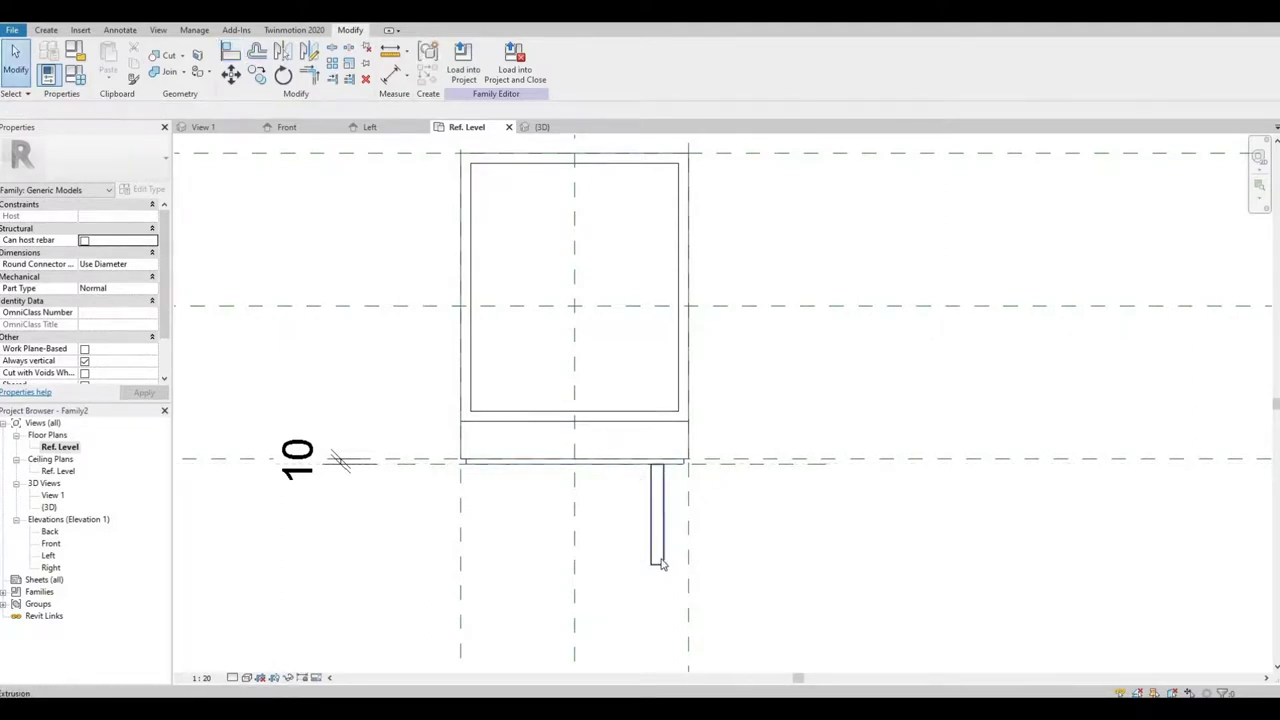
# Pull the handle extrusion's front end back toward the front panel, to an extrusion end of about 337.7.
pyautogui.click(657, 568)
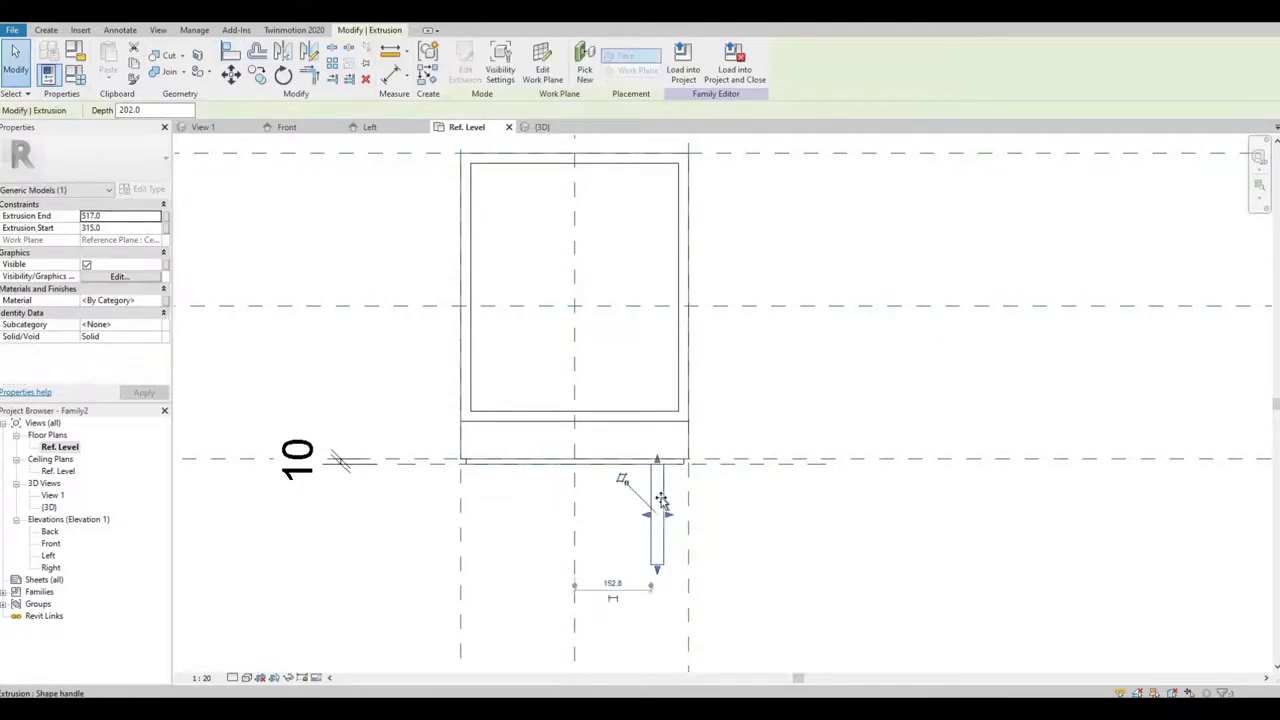
pyautogui.moveTo(661, 477); pyautogui.dragTo(650, 470)
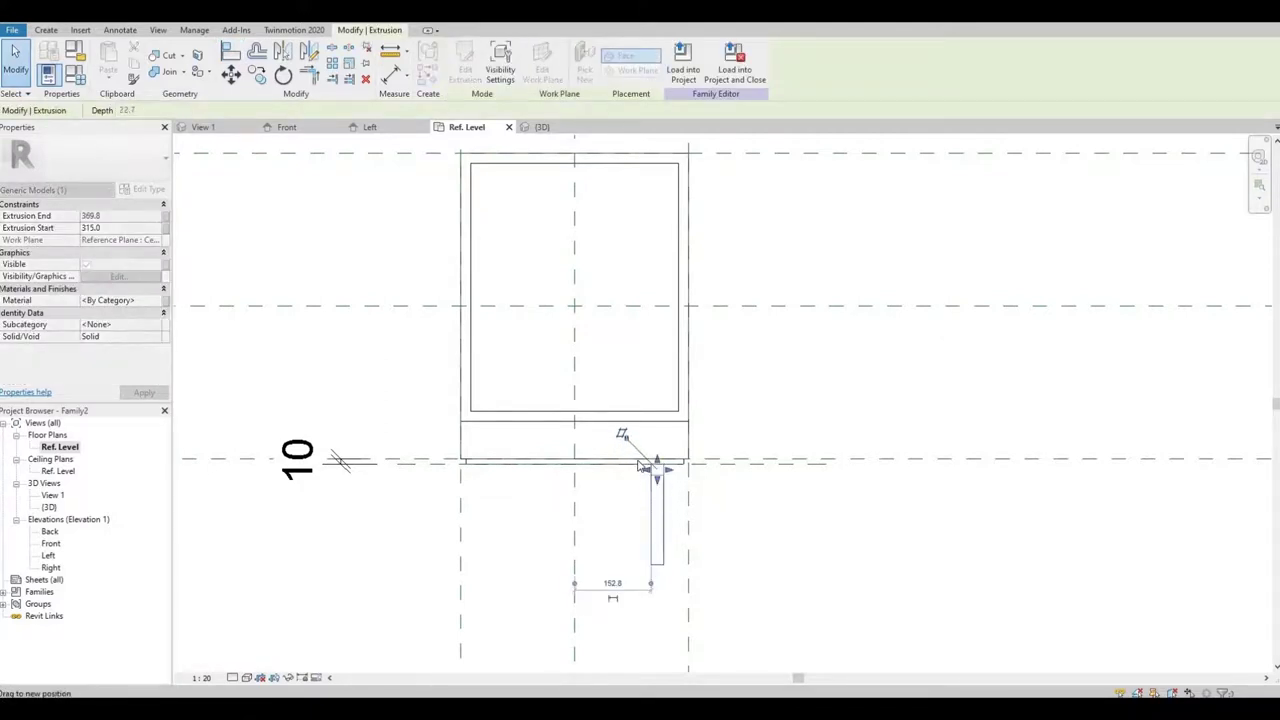
pyautogui.click(494, 340)
# Draw a horizontal reference plane in front of the handle, spanning past both sides of the cabinet.
pyautogui.press('r')
pyautogui.press('p')
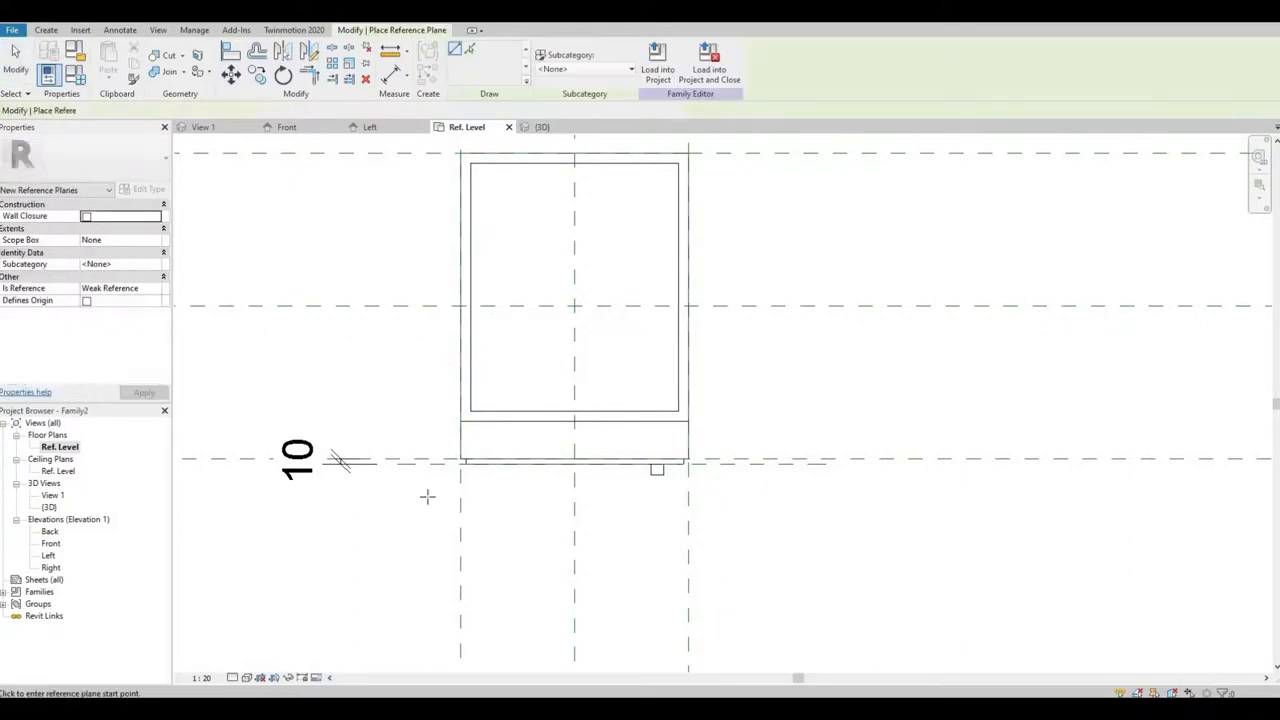
pyautogui.click(397, 503)
pyautogui.click(826, 503)
pyautogui.scroll(3, 671, 491)
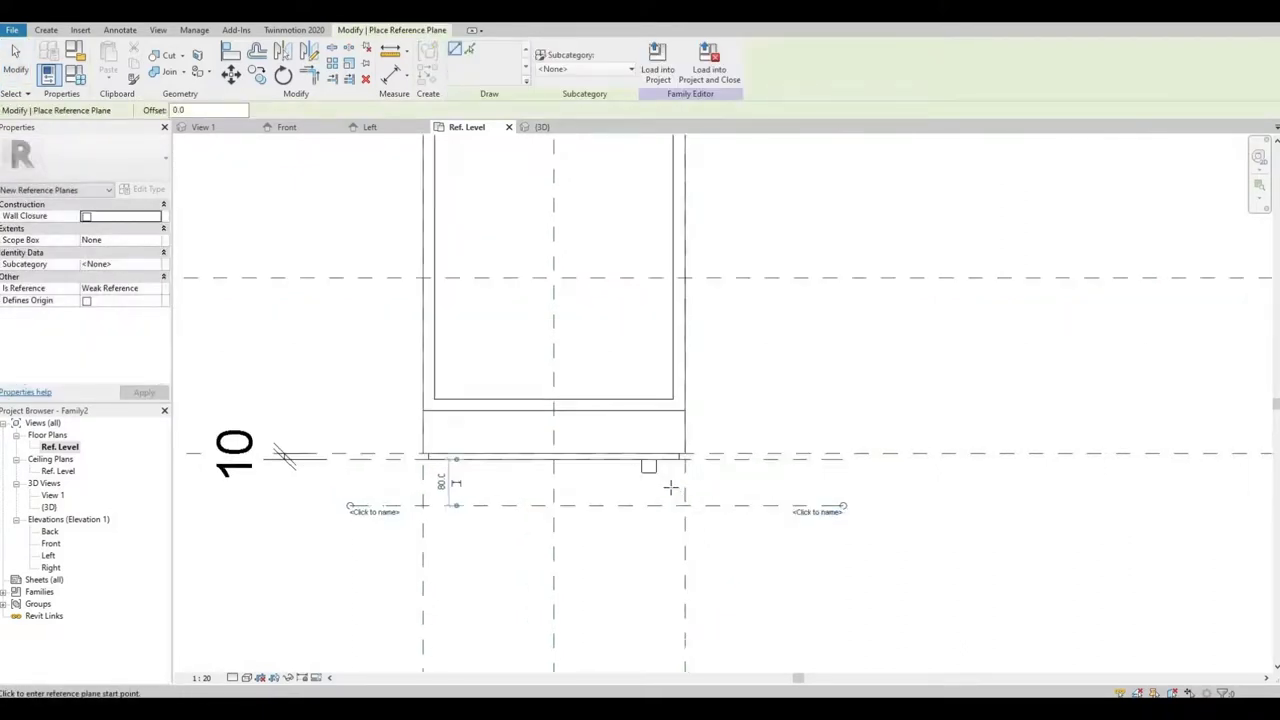
pyautogui.press('Escape')
# Shorten the handle extrusion further from its front end, to an extrusion end of about 323.6.
pyautogui.scroll(2, 640, 463)
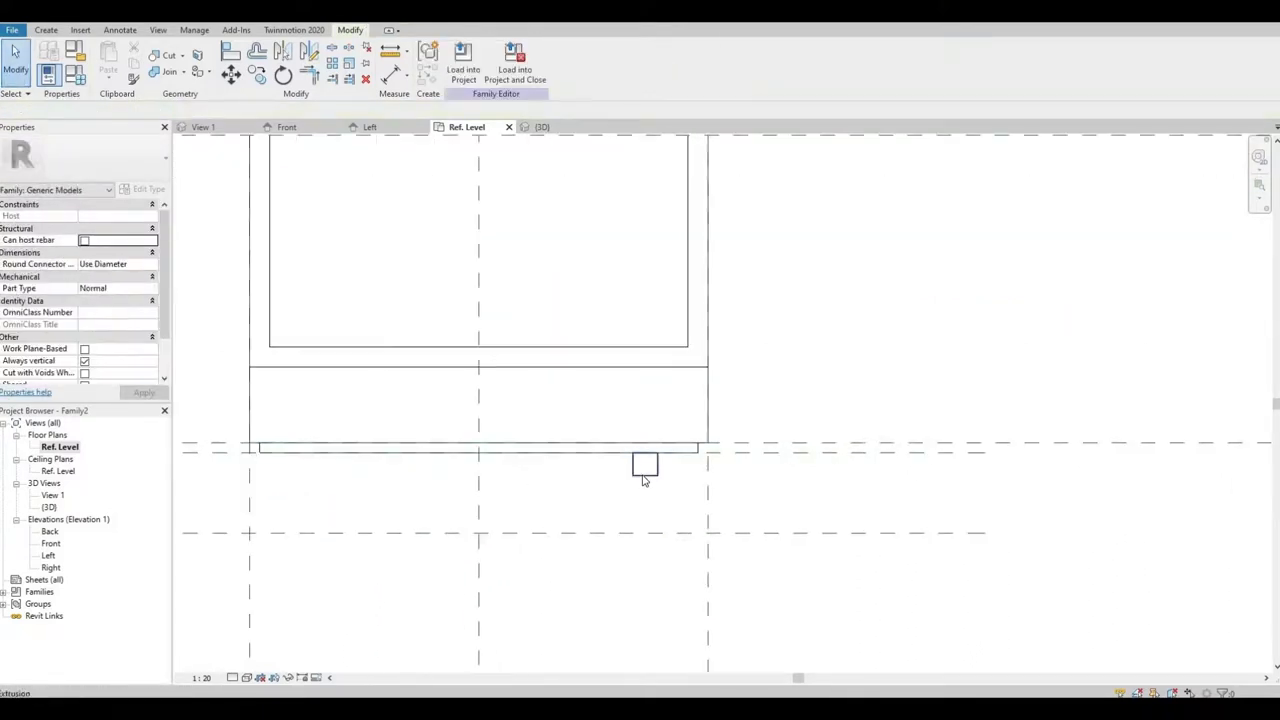
pyautogui.click(640, 460)
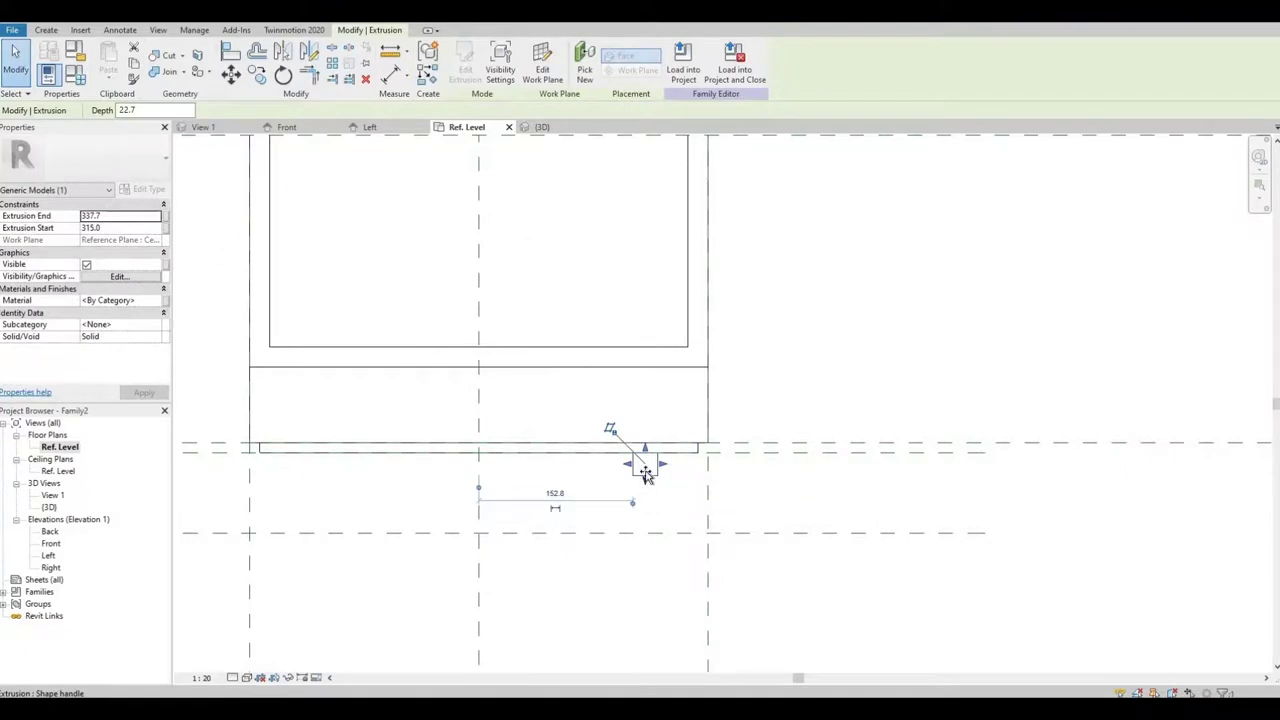
pyautogui.moveTo(646, 465); pyautogui.dragTo(645, 467)
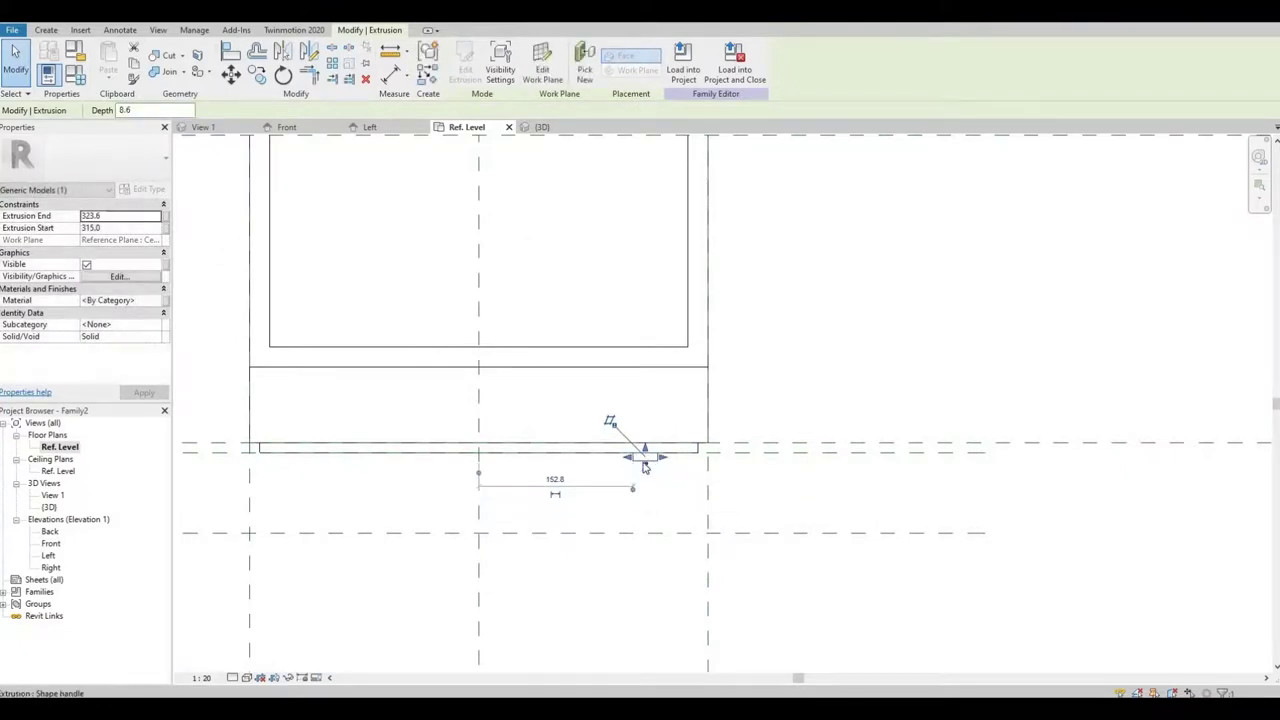
# Align the new horizontal reference plane with the handle's front face and lock the alignment.
pyautogui.click(231, 55)
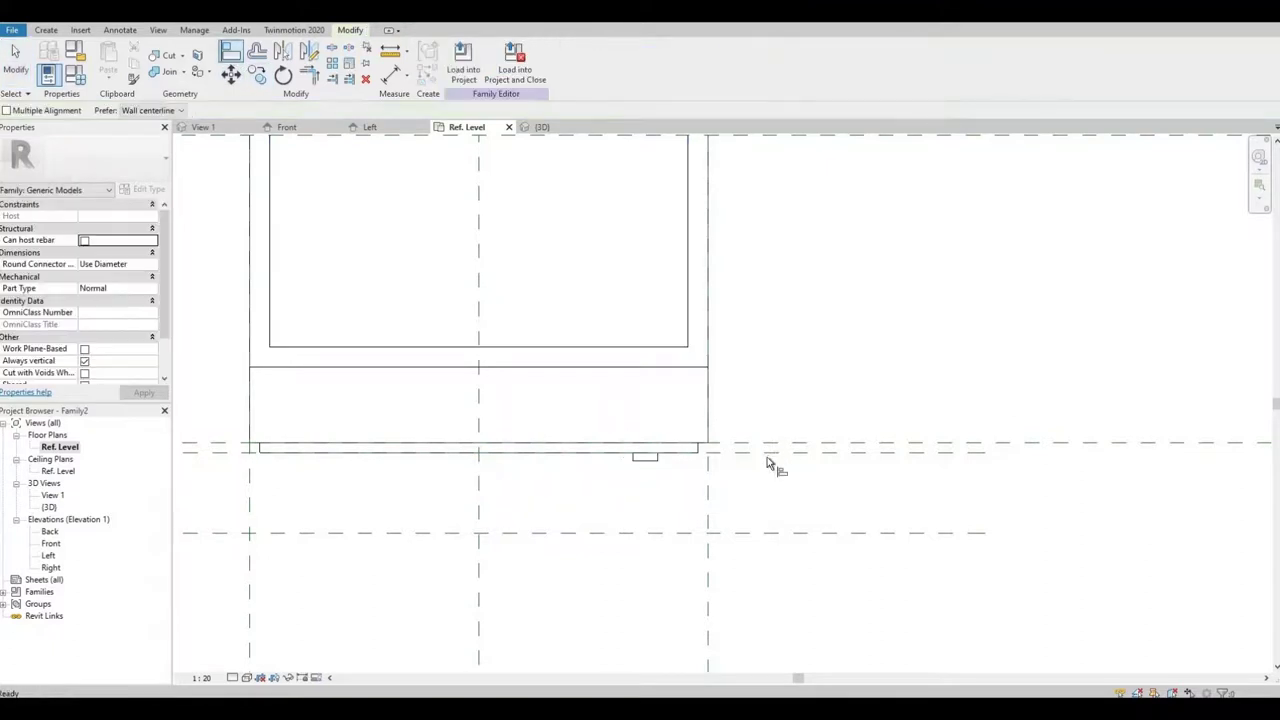
pyautogui.click(648, 468)
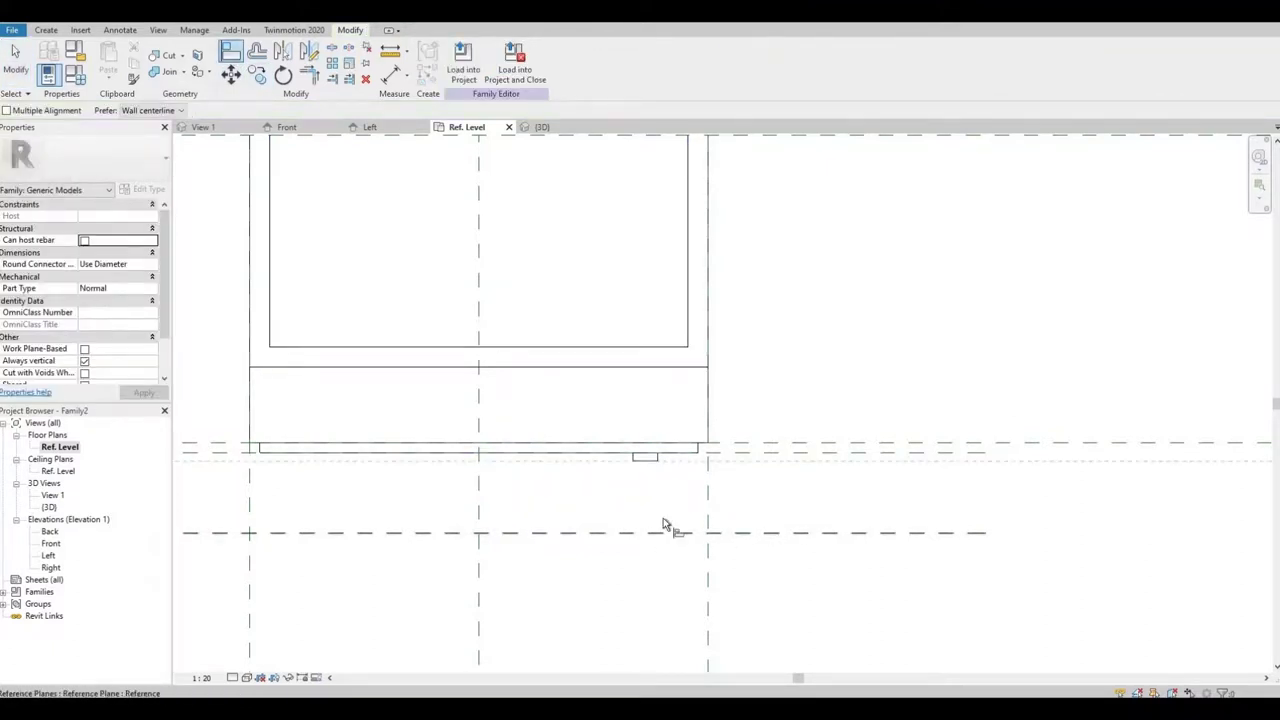
pyautogui.click(663, 532)
pyautogui.click(602, 437)
# Dimension the distance from the cabinet's front reference plane to the handle's front reference plane.
pyautogui.press('d')
pyautogui.press('i')
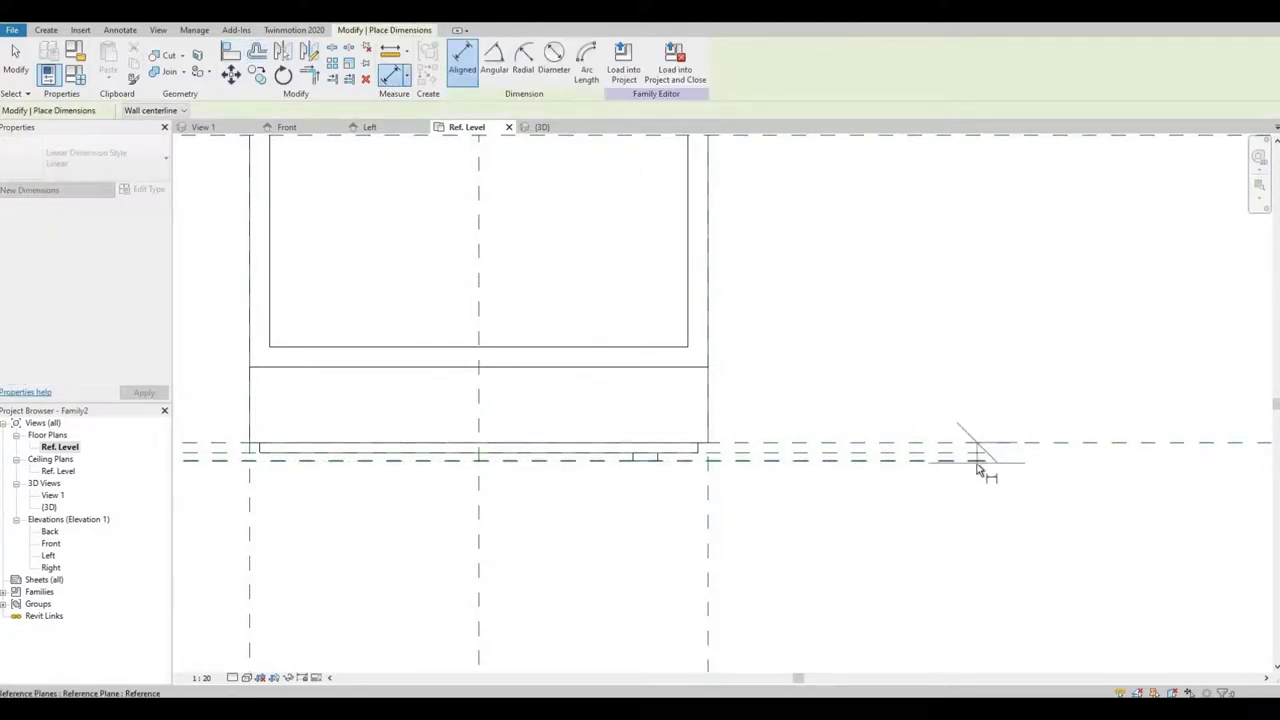
pyautogui.click(977, 461)
pyautogui.middleClick(991, 503)
pyautogui.scroll(-2, 759, 428)
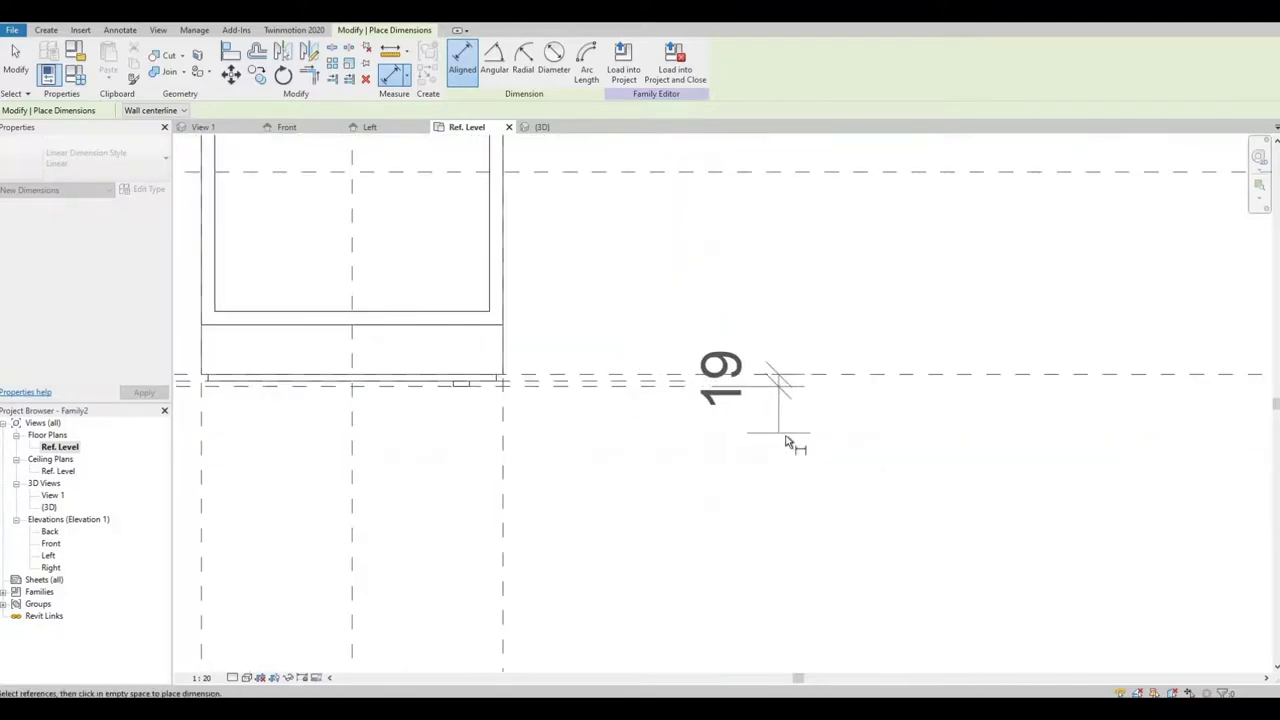
pyautogui.click(786, 434)
# Review the handle plane's dimension alongside the front panel offset and Depth dimensions in the floor plan.
pyautogui.moveTo(786, 433); pyautogui.dragTo(889, 423, button='middle')
pyautogui.scroll(-2, 782, 406)
pyautogui.scroll(-1, 592, 379)
pyautogui.moveTo(978, 356); pyautogui.dragTo(882, 370, button='middle')
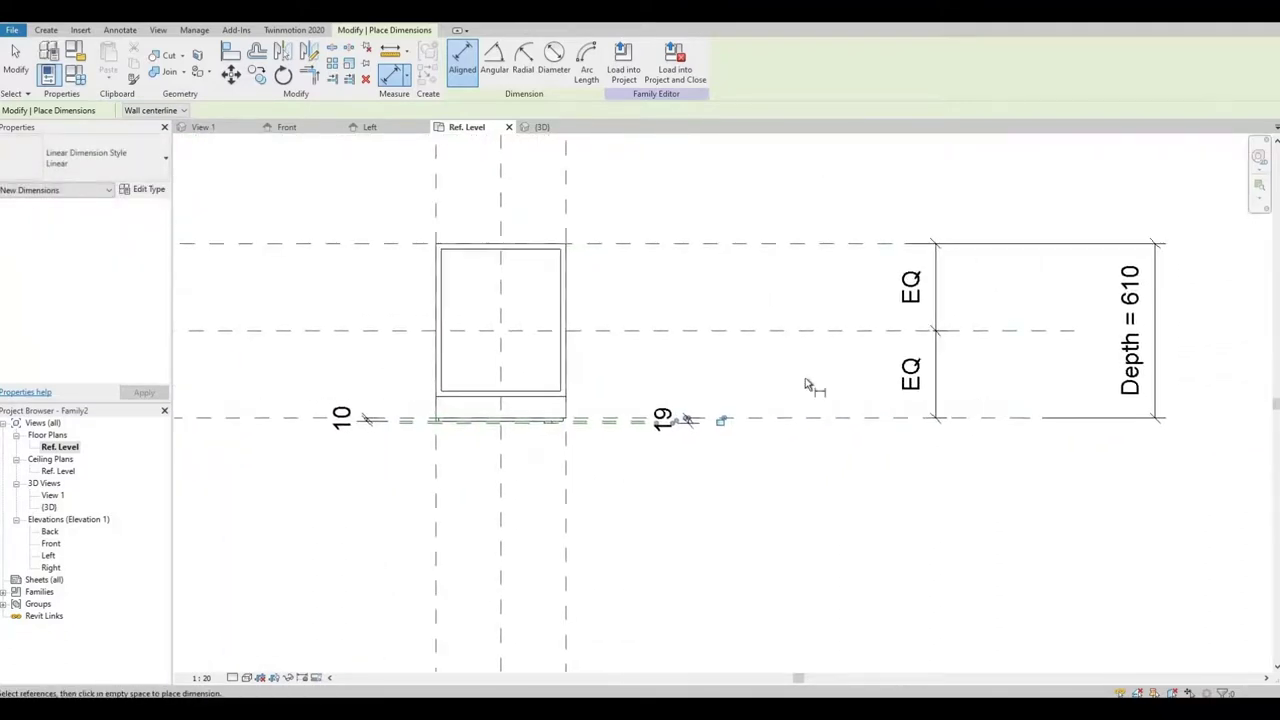
pyautogui.moveTo(628, 393); pyautogui.dragTo(801, 385, button='middle')
pyautogui.scroll(3, 801, 385)
pyautogui.scroll(2, 973, 440)
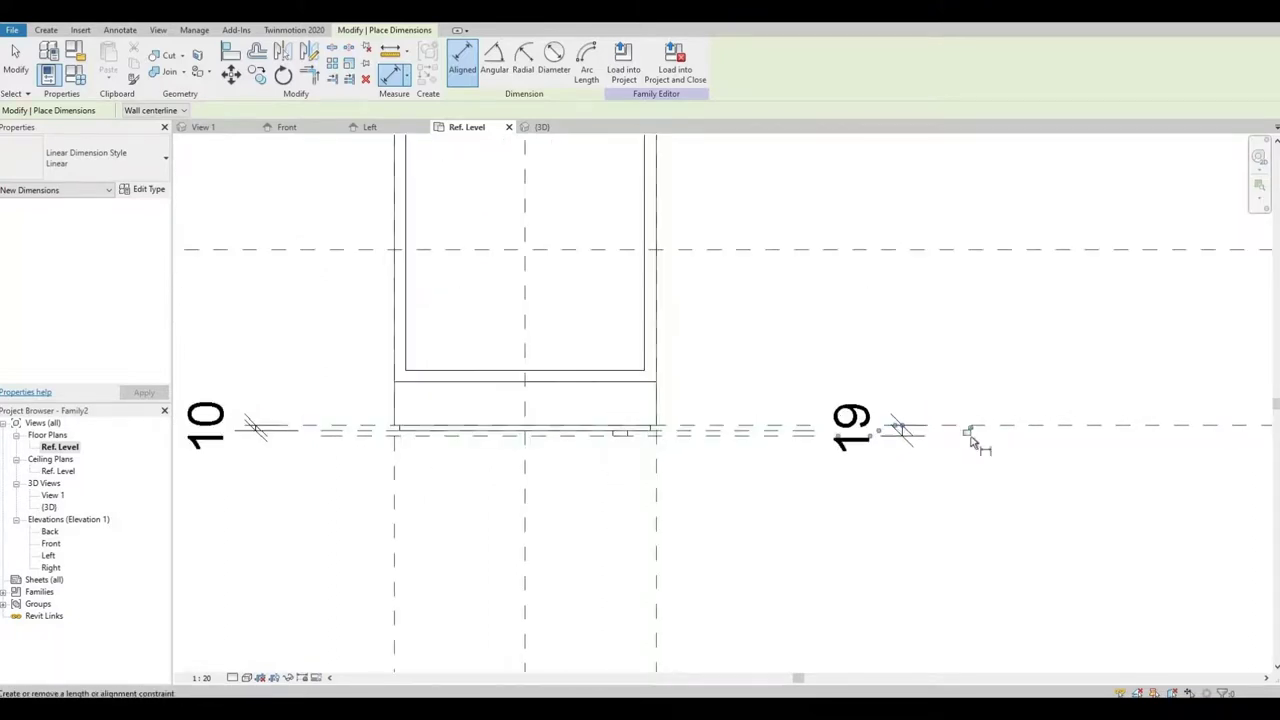
pyautogui.scroll(-2, 880, 446)
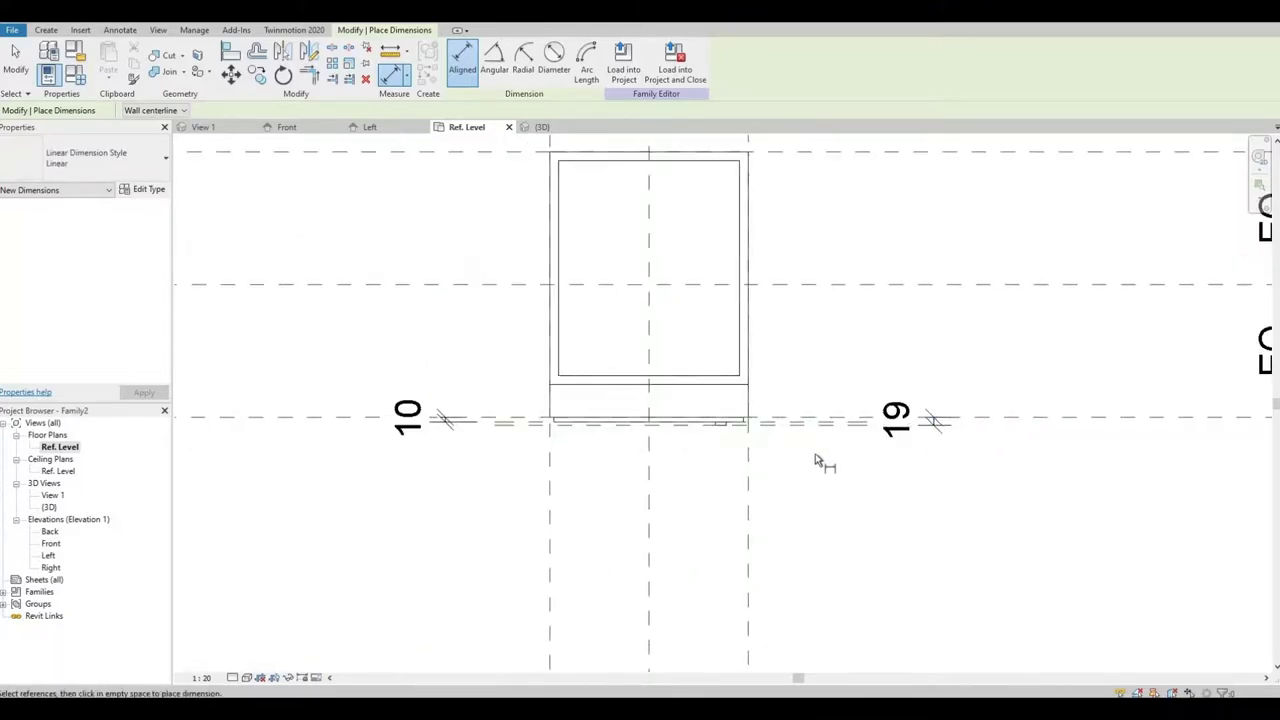
pyautogui.scroll(1, 820, 457)
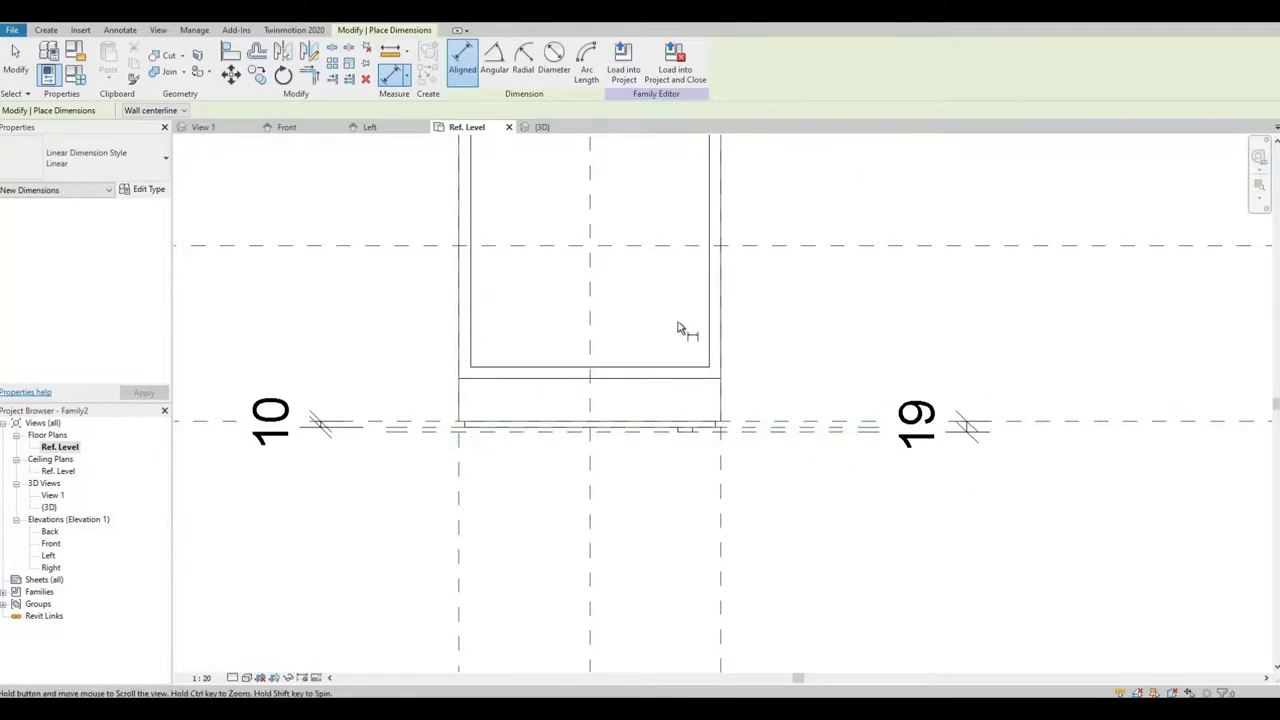
pyautogui.scroll(-2, 684, 340)
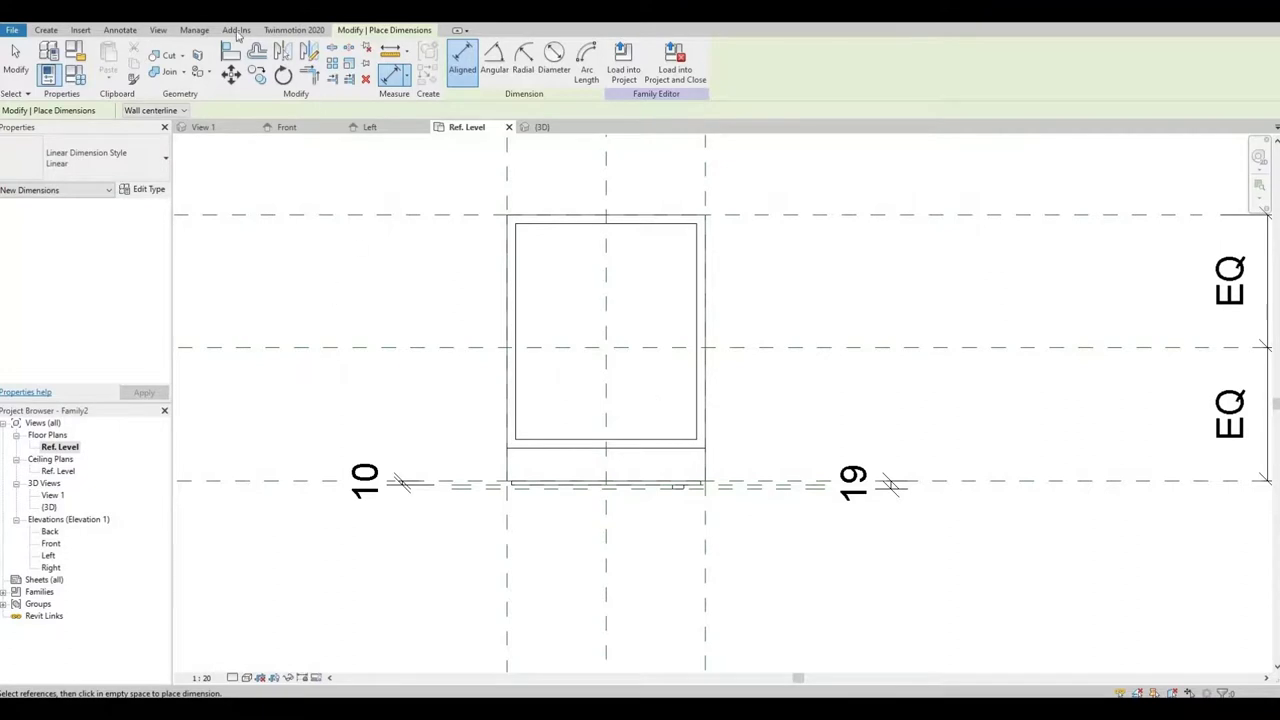
# Open the {3D} view and inspect the cabinet, front panel and handle in a shaded visual style.
pyautogui.hotkey('ctrl', 'Tab')
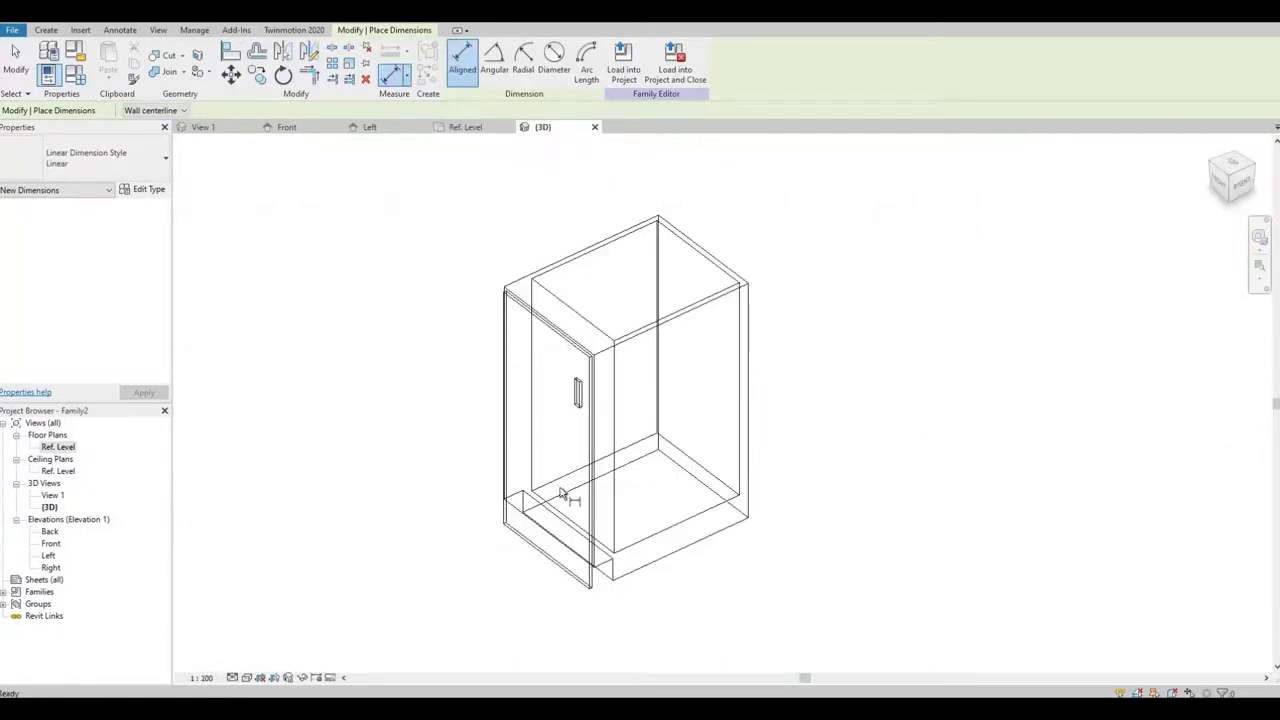
pyautogui.moveTo(856, 505); pyautogui.dragTo(1104, 510, button='middle')
pyautogui.scroll(-1, 1008, 482)
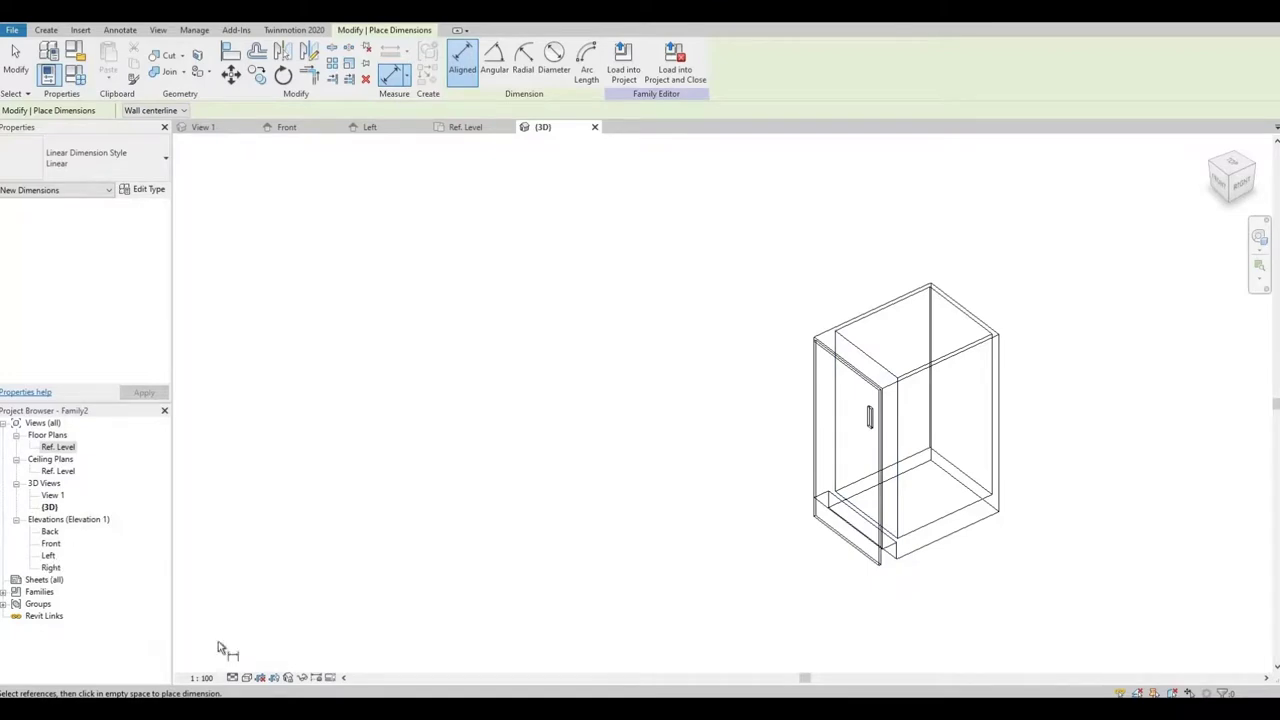
pyautogui.click(247, 677)
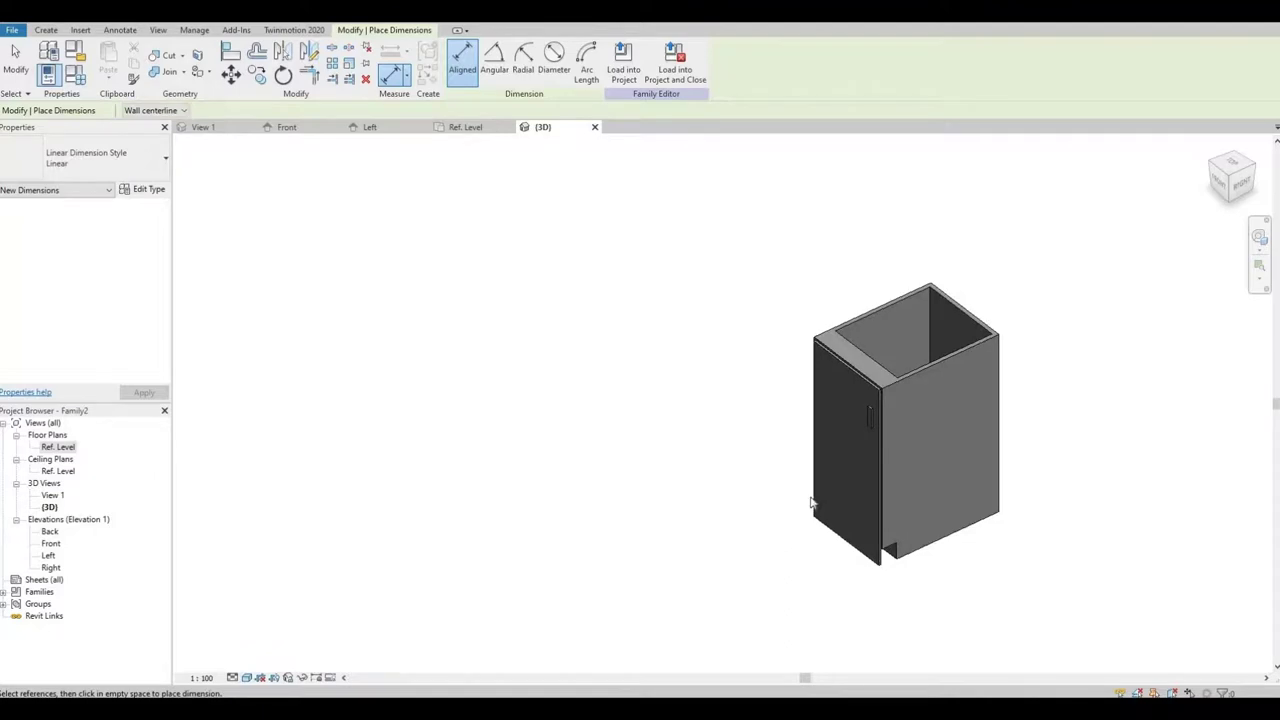
pyautogui.keyDown('shift'); pyautogui.moveTo(811, 503); pyautogui.dragTo(850, 505, button='middle'); pyautogui.keyUp('shift')
# Set the 3D view's visual style to Hidden Line and leave the dimension command.
pyautogui.click(247, 677)
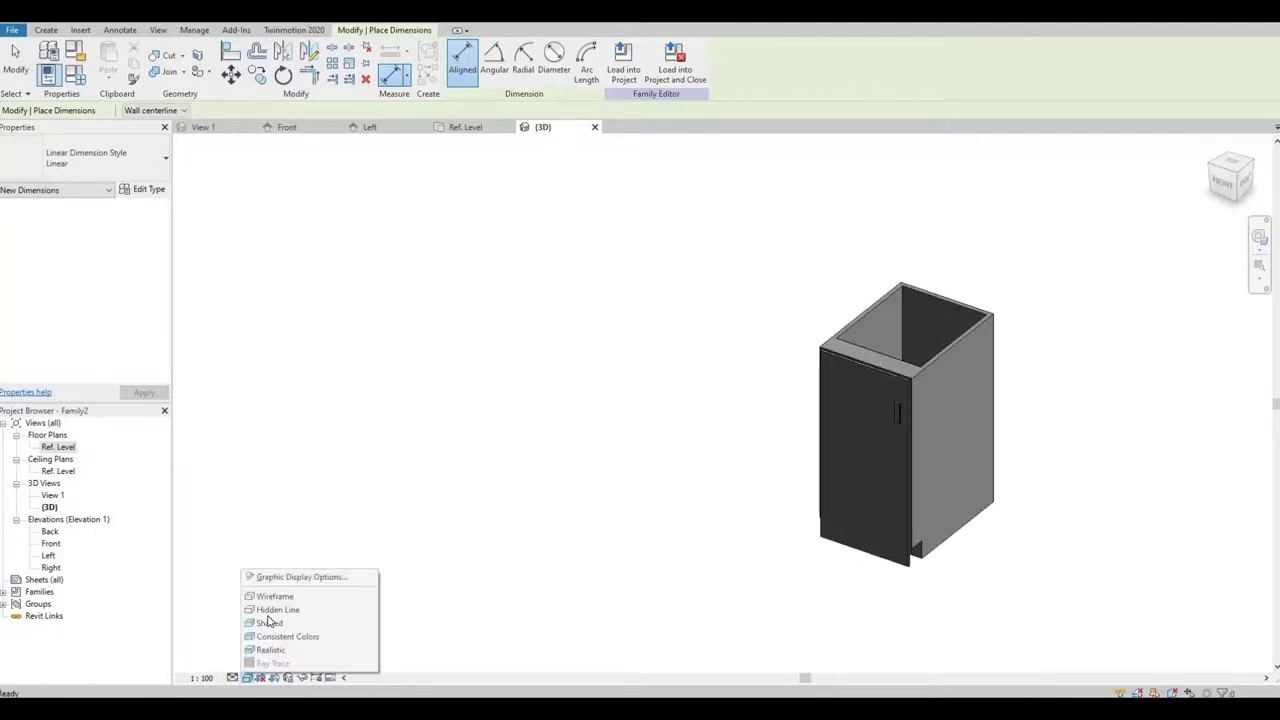
pyautogui.press('Up')
pyautogui.press('Up')
pyautogui.press('Return')
pyautogui.moveTo(757, 434); pyautogui.dragTo(781, 369, button='middle')
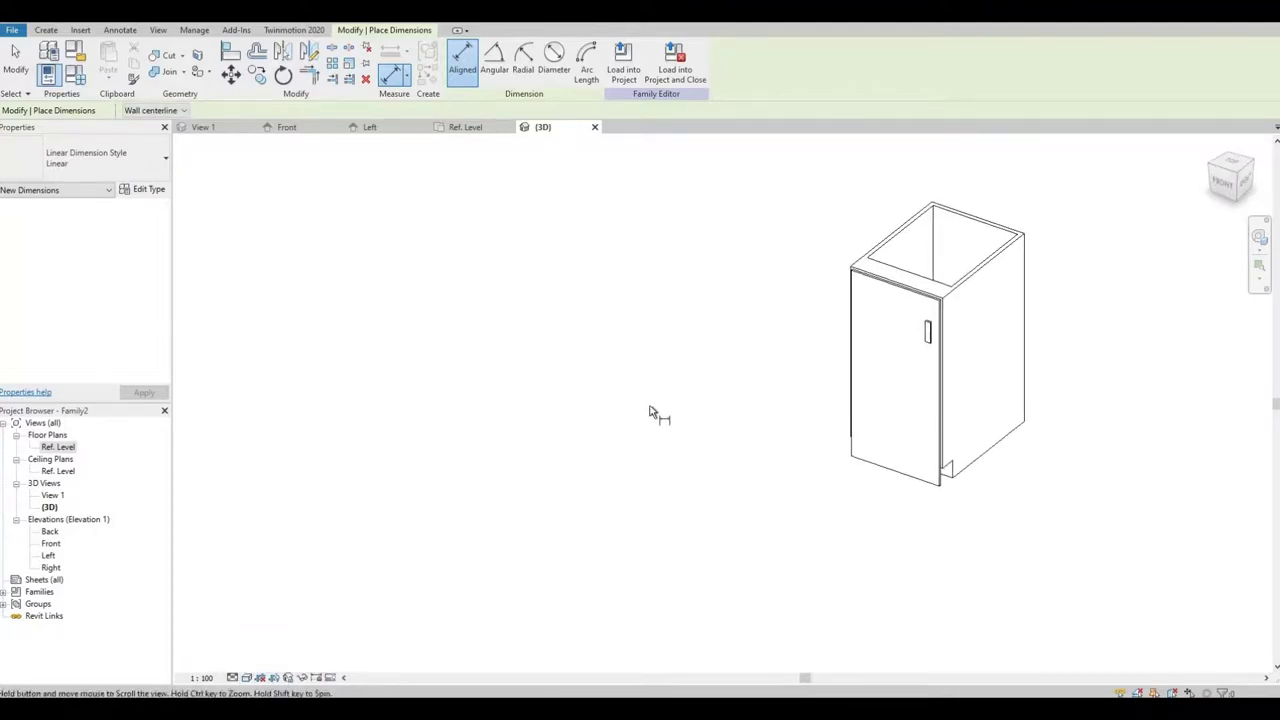
pyautogui.moveTo(663, 469); pyautogui.dragTo(649, 513, button='middle')
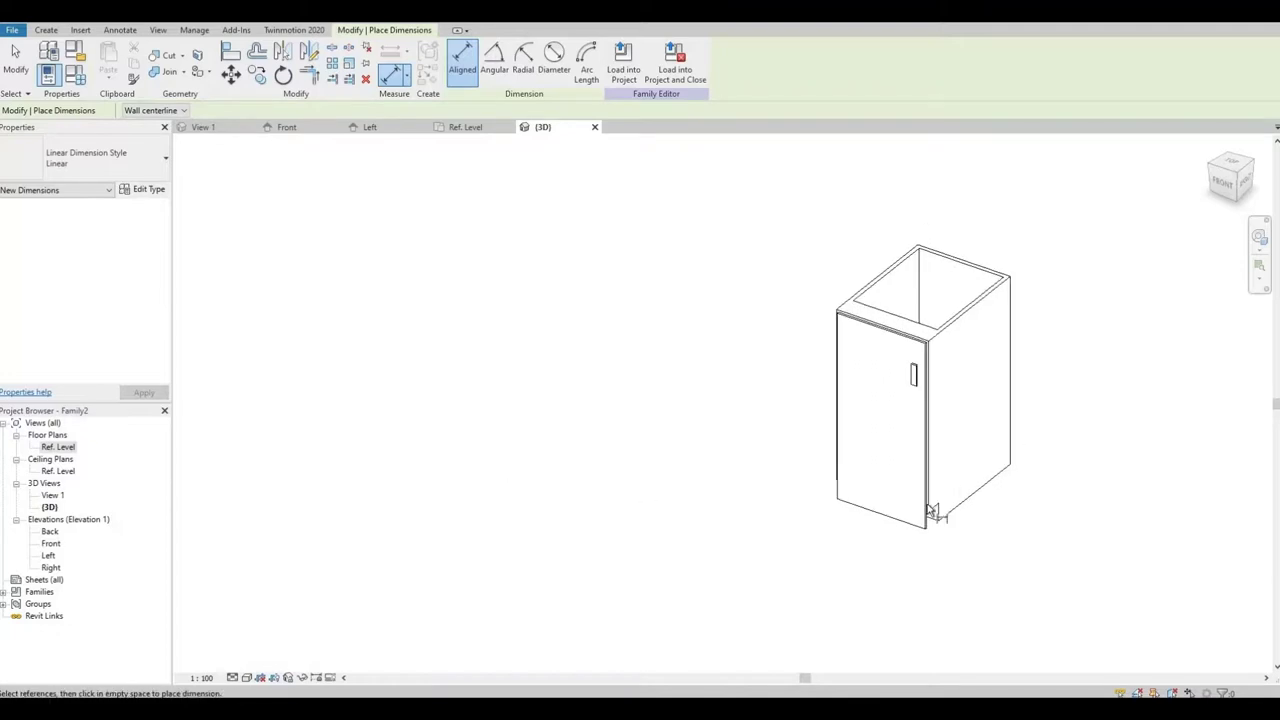
pyautogui.press('Escape')
pyautogui.press('Escape')
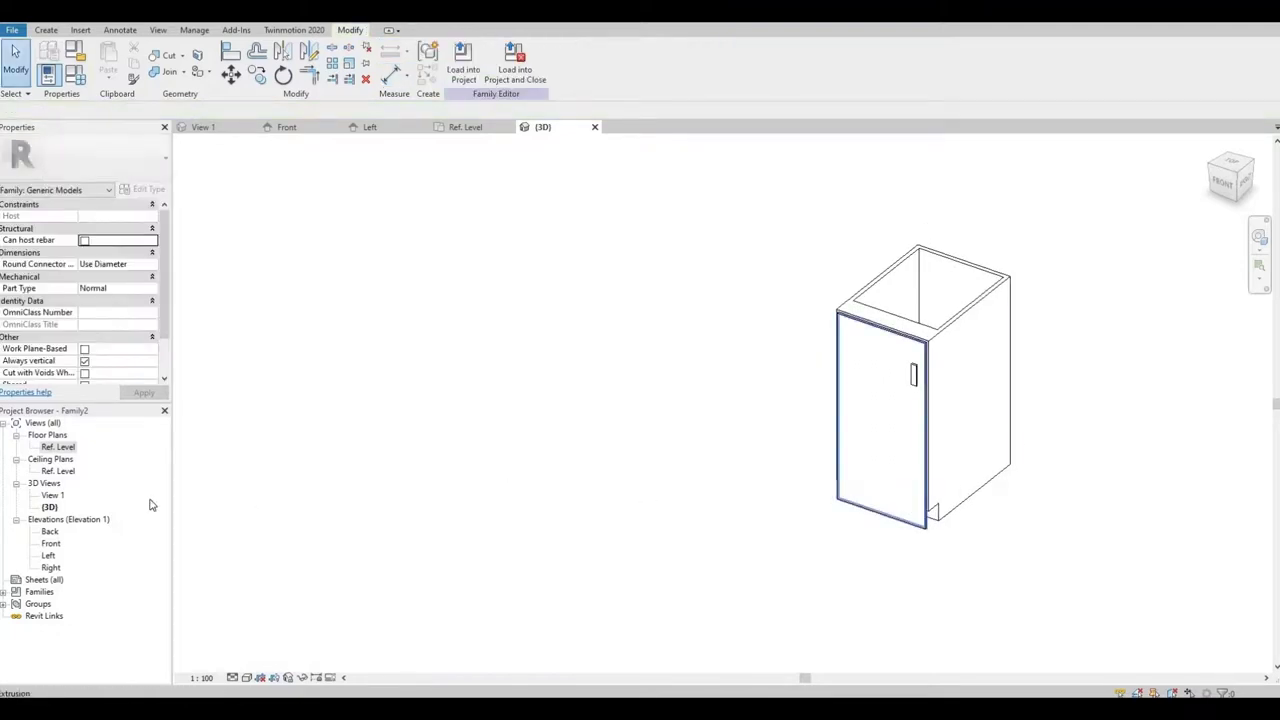
# Open the Front elevation and raise the front panel extrusion's lower end above the toe-kick recess.
pyautogui.doubleClick(50, 543)
pyautogui.scroll(-2, 631, 446)
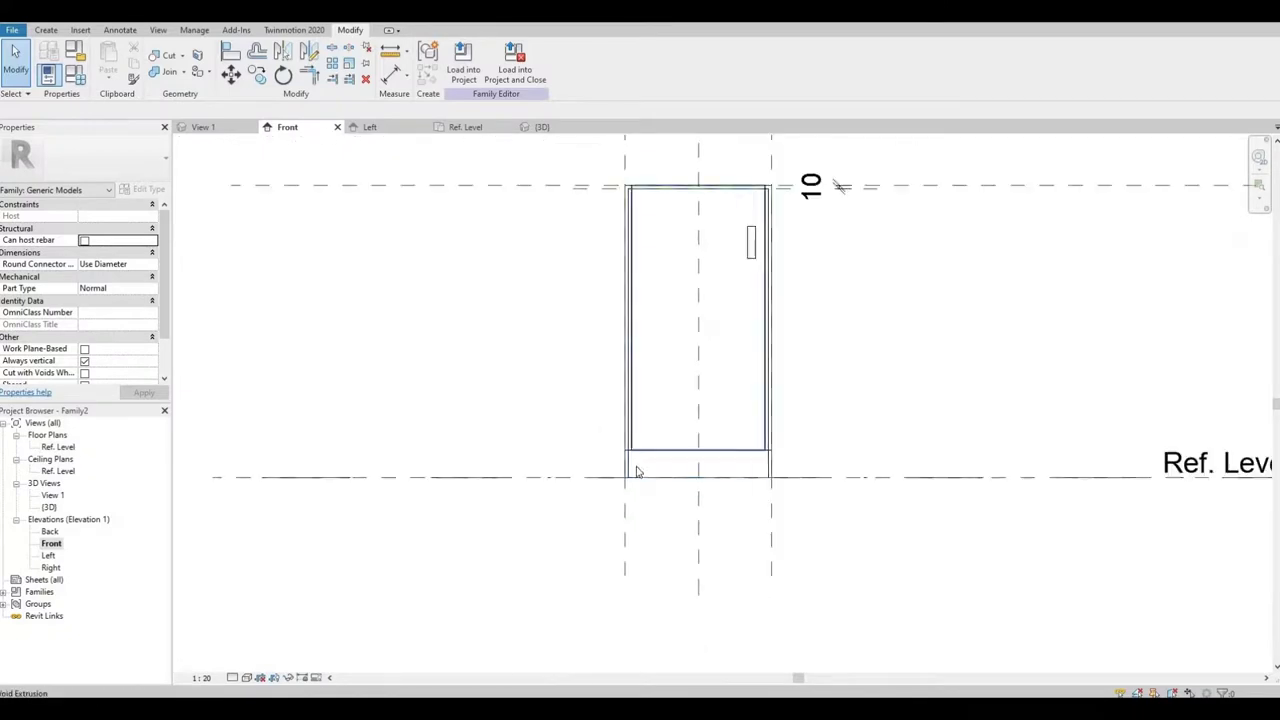
pyautogui.click(631, 456)
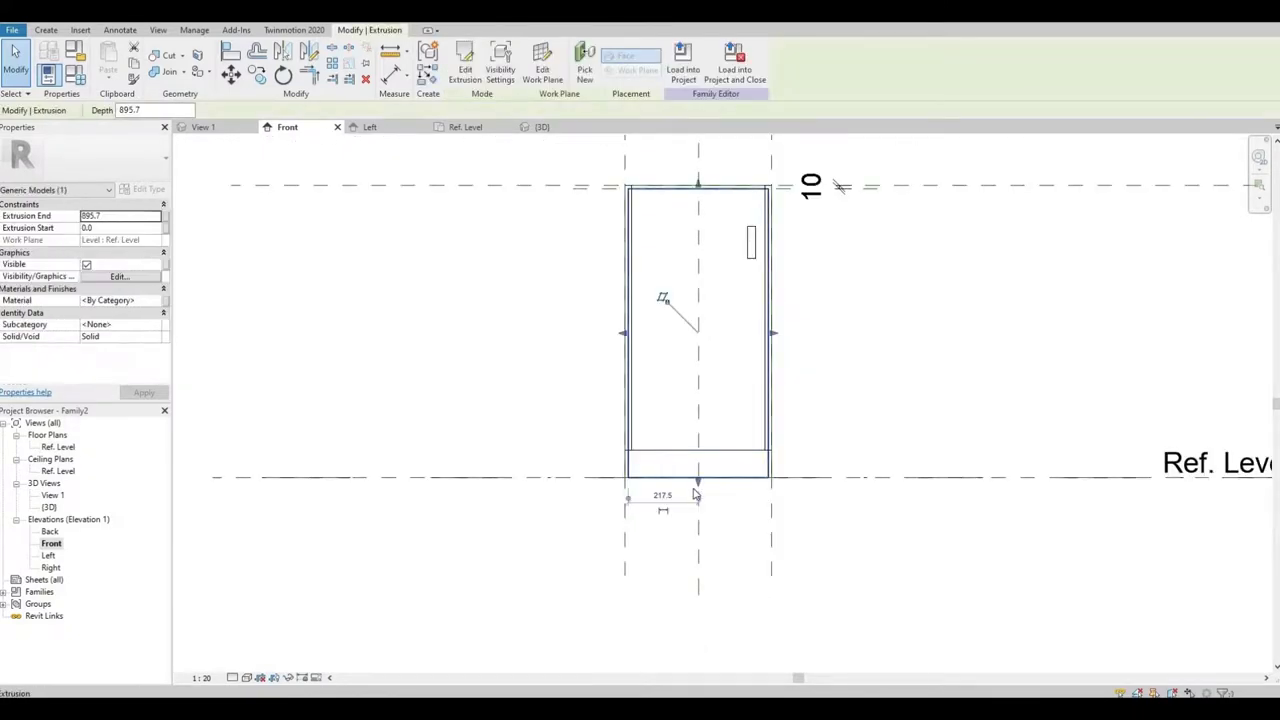
pyautogui.moveTo(699, 449); pyautogui.dragTo(698, 430)
pyautogui.click(666, 502)
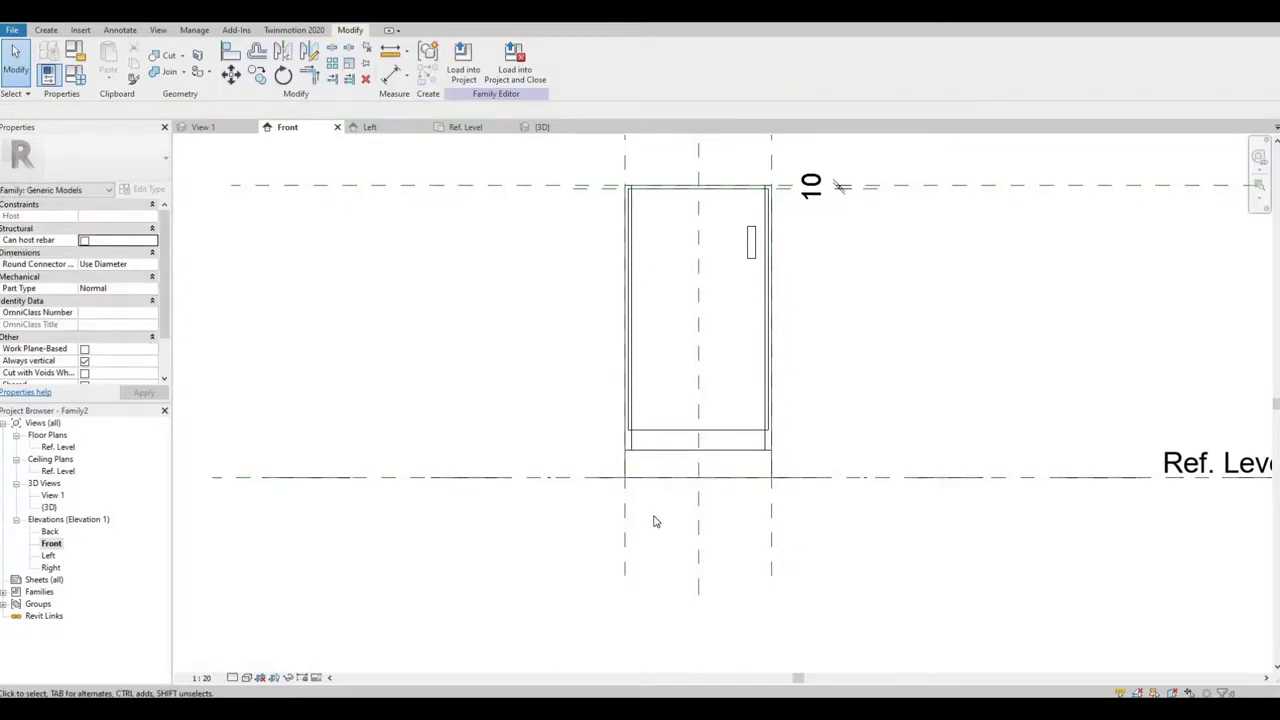
# Draw a horizontal reference plane along the toe-kick's upper edge, extending past the cabinet's right side.
pyautogui.press('r')
pyautogui.press('p')
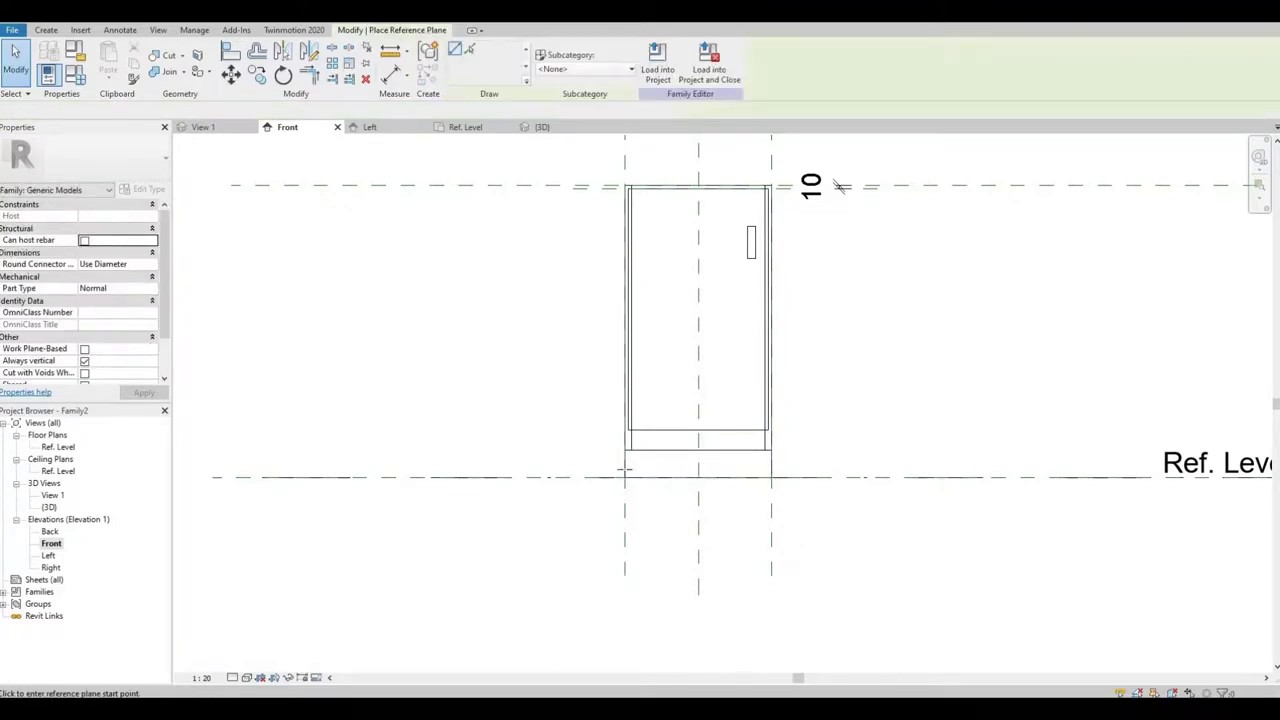
pyautogui.click(632, 450)
pyautogui.click(1010, 448)
pyautogui.press('Escape')
pyautogui.press('Escape')
# Extend the toe-kick reference plane's left end beyond the cabinet's left side.
pyautogui.click(791, 451)
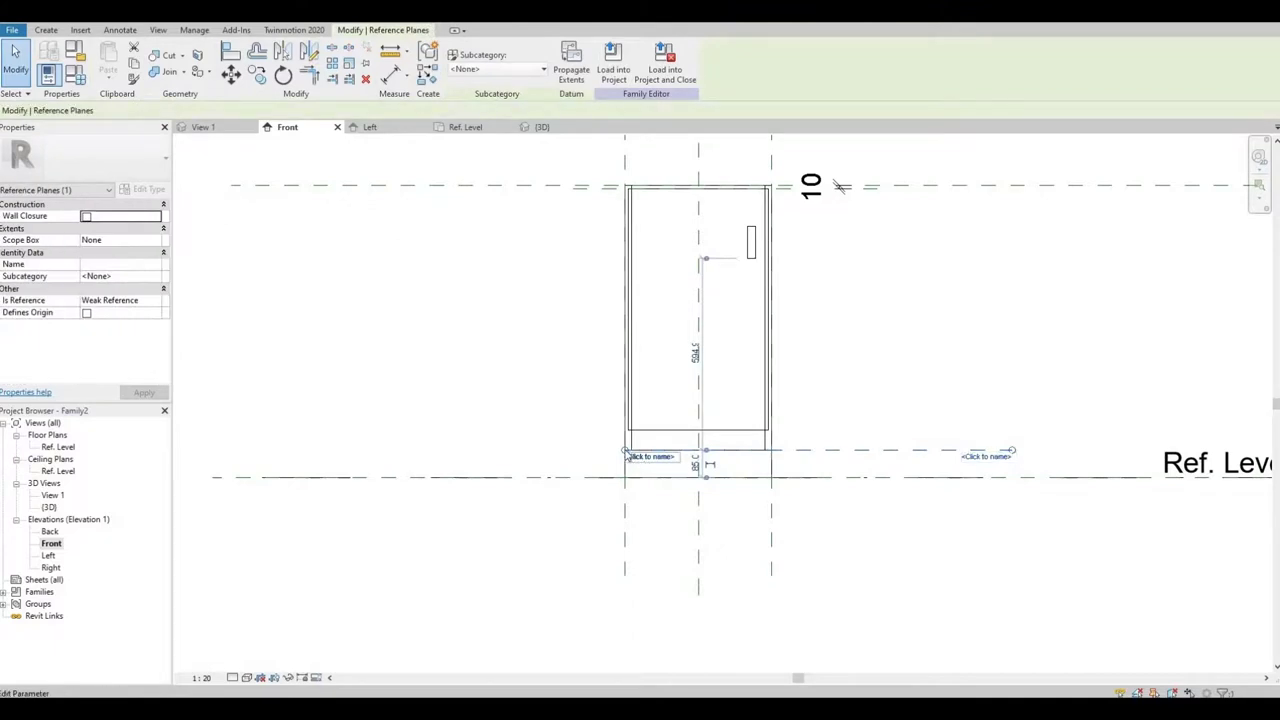
pyautogui.moveTo(441, 449); pyautogui.dragTo(441, 450)
pyautogui.press('Escape')
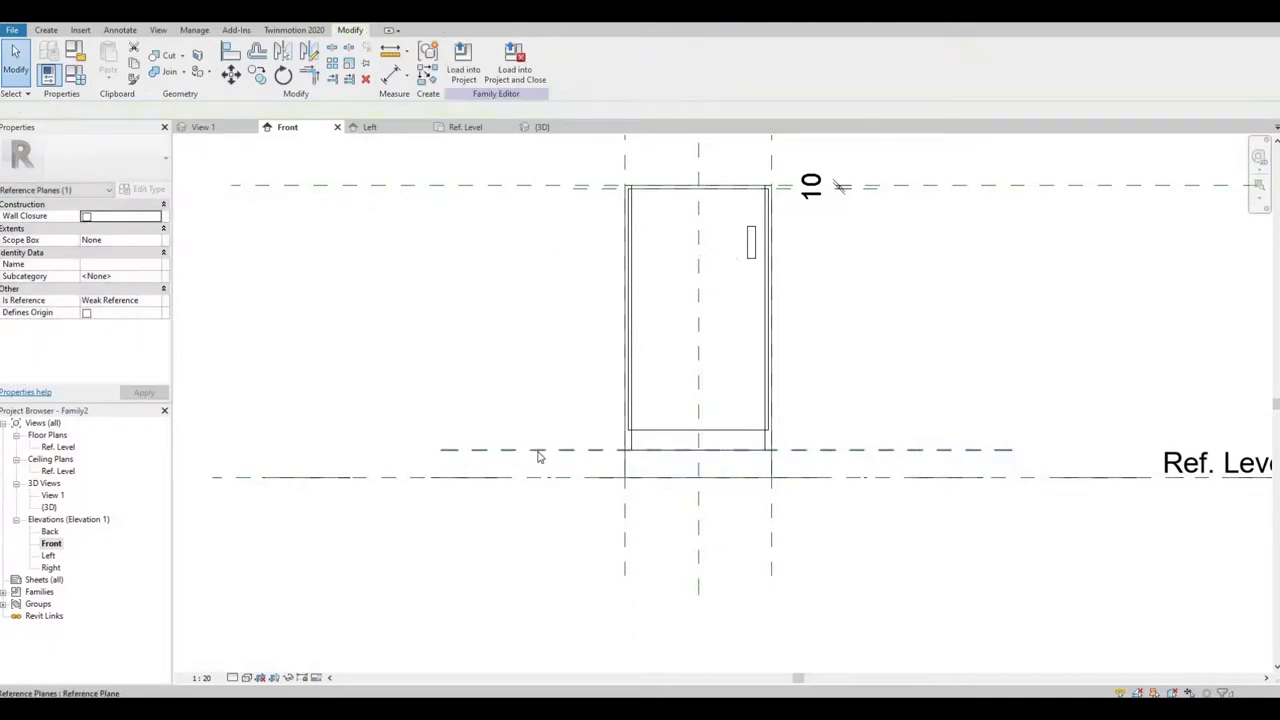
# Align the front panel's lower edge to the horizontal reference plane at the toe-kick's upper edge.
pyautogui.click(230, 55)
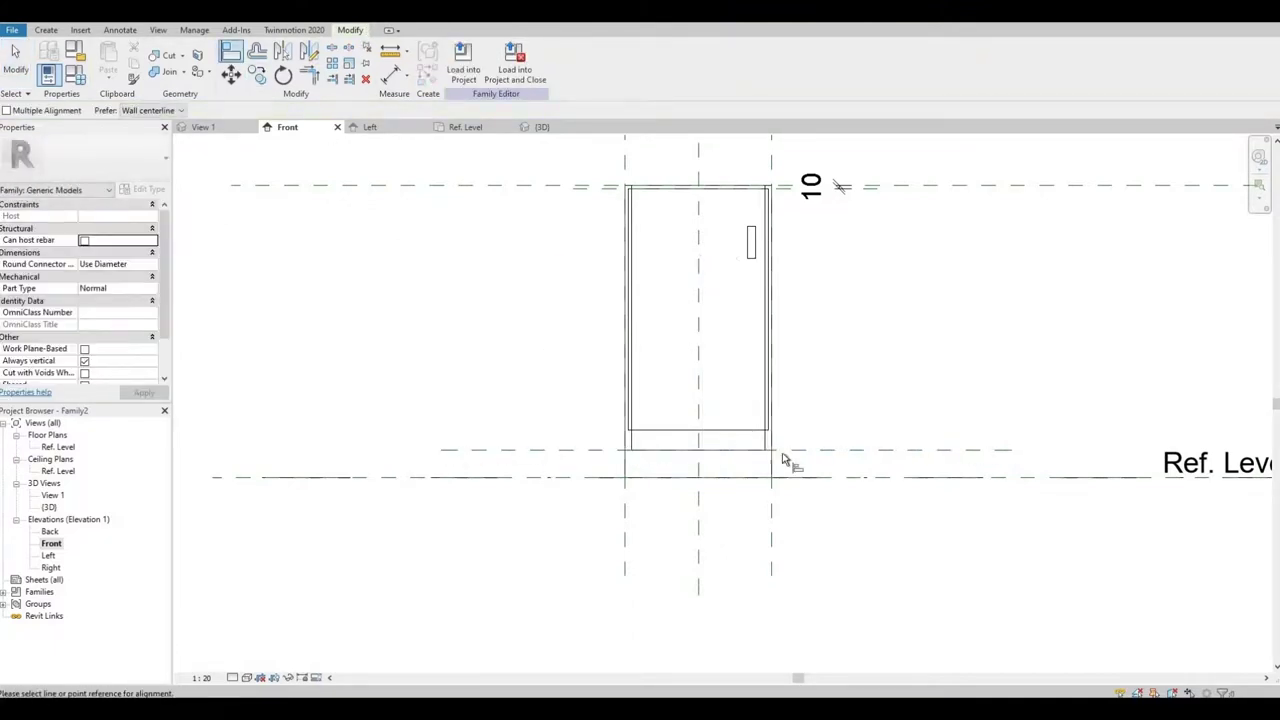
pyautogui.click(820, 451)
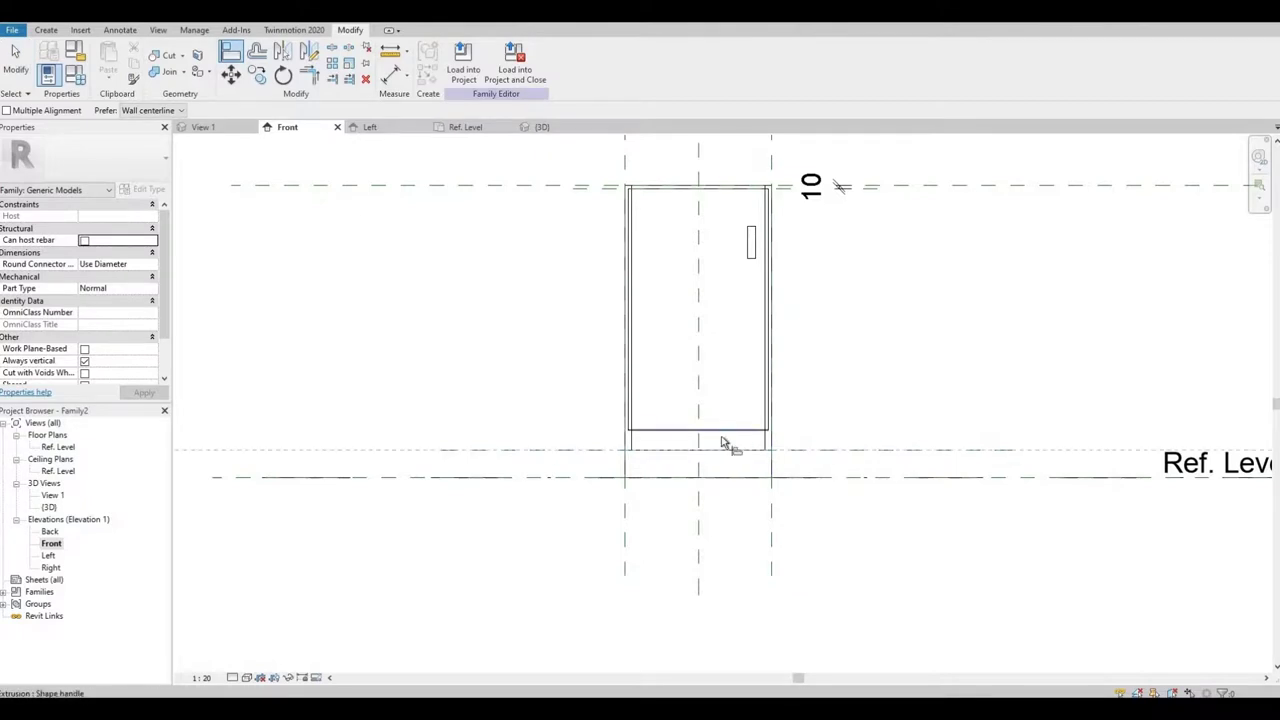
pyautogui.click(726, 432)
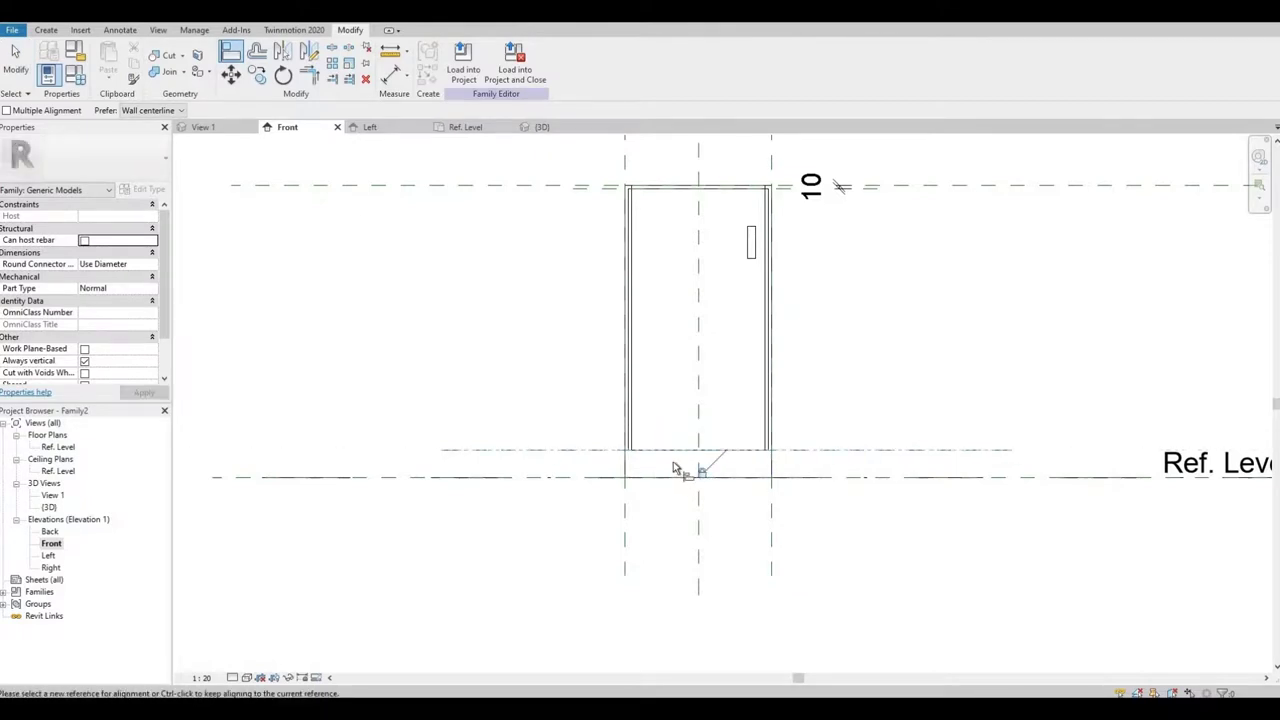
# Dimension the toe-kick reference plane from the Ref. Level beyond the cabinet's left side and lock the dimension.
pyautogui.click(391, 73)
pyautogui.click(577, 454)
pyautogui.click(577, 479)
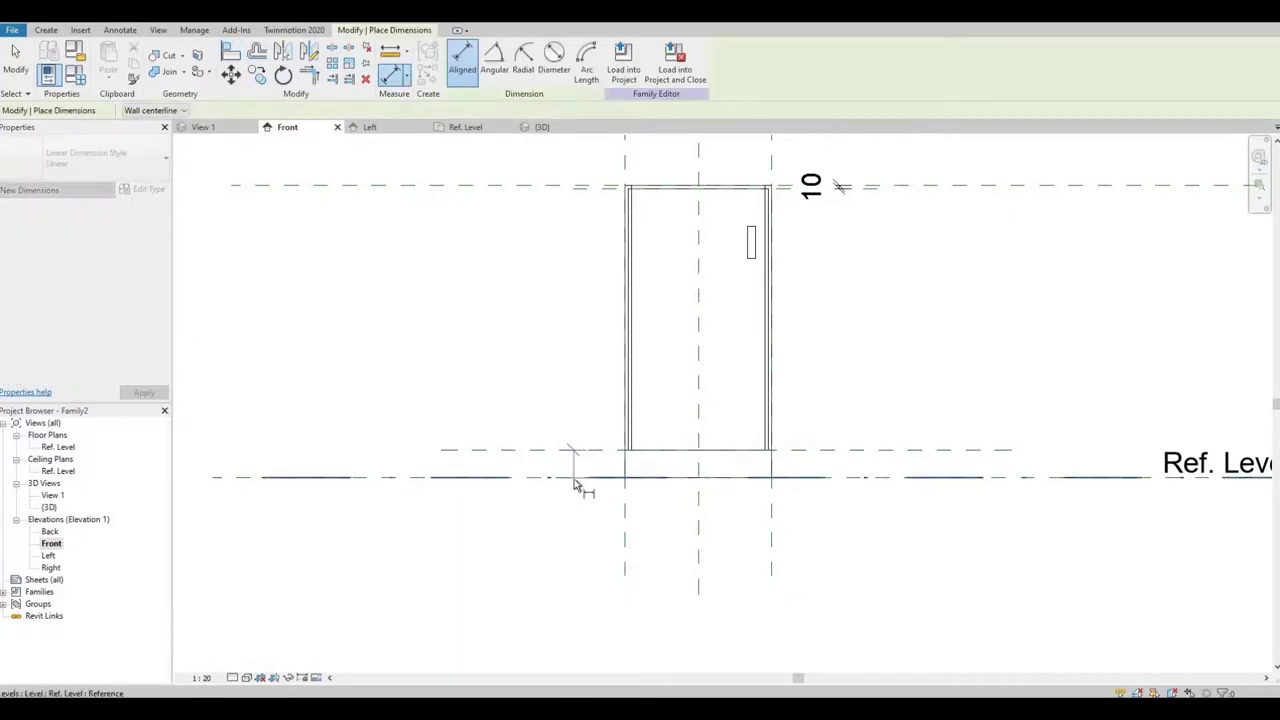
pyautogui.moveTo(701, 467); pyautogui.dragTo(915, 484, button='middle')
pyautogui.scroll(-1, 915, 484)
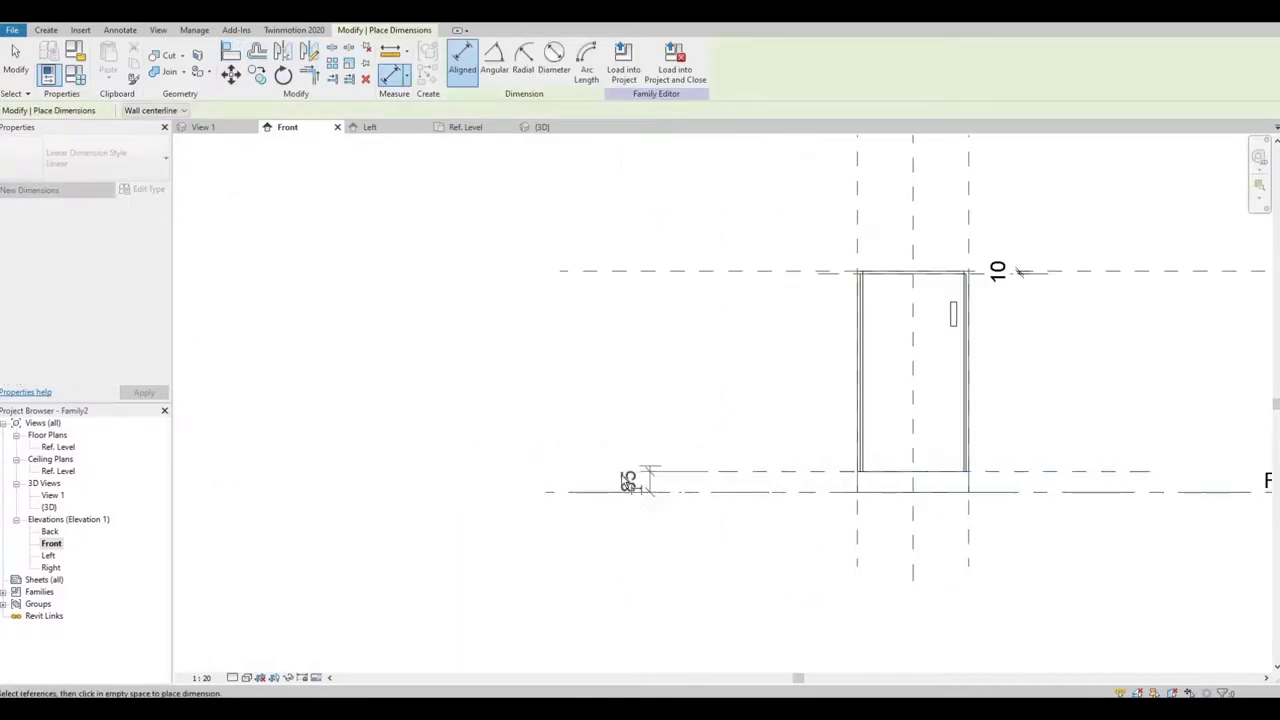
pyautogui.click(650, 484)
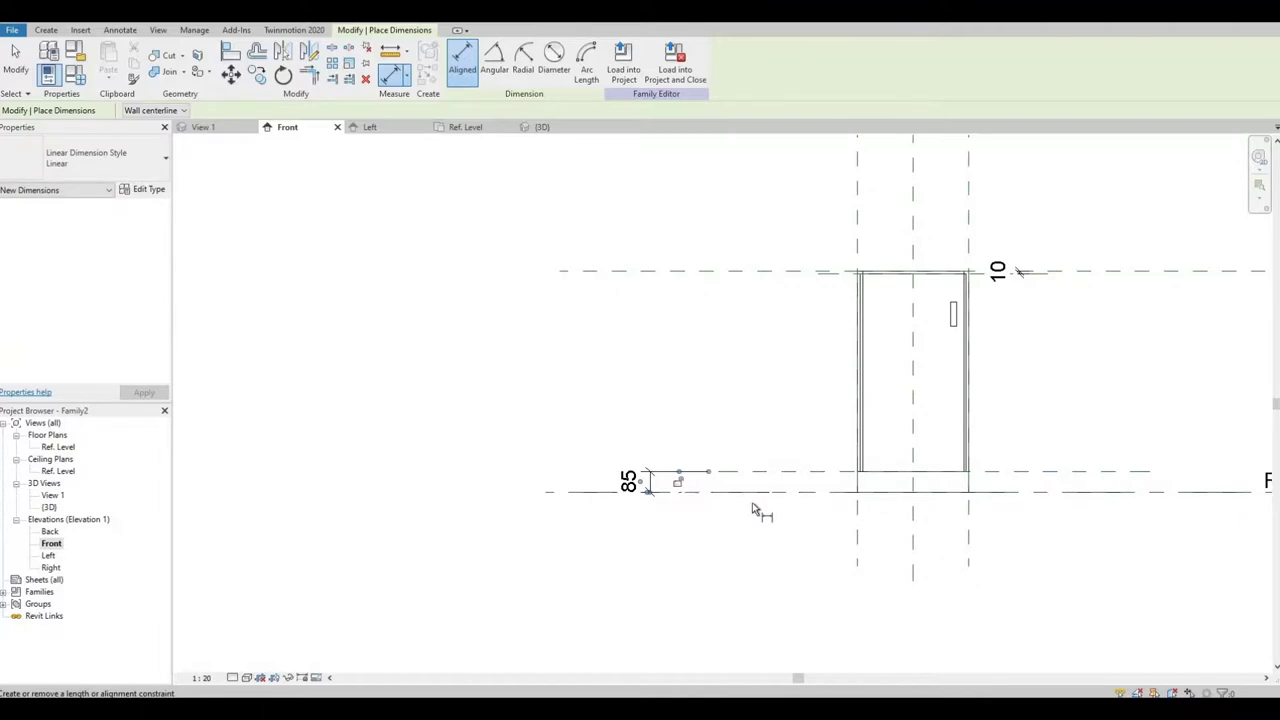
pyautogui.moveTo(911, 512); pyautogui.dragTo(728, 515, button='middle')
pyautogui.scroll(4, 689, 480)
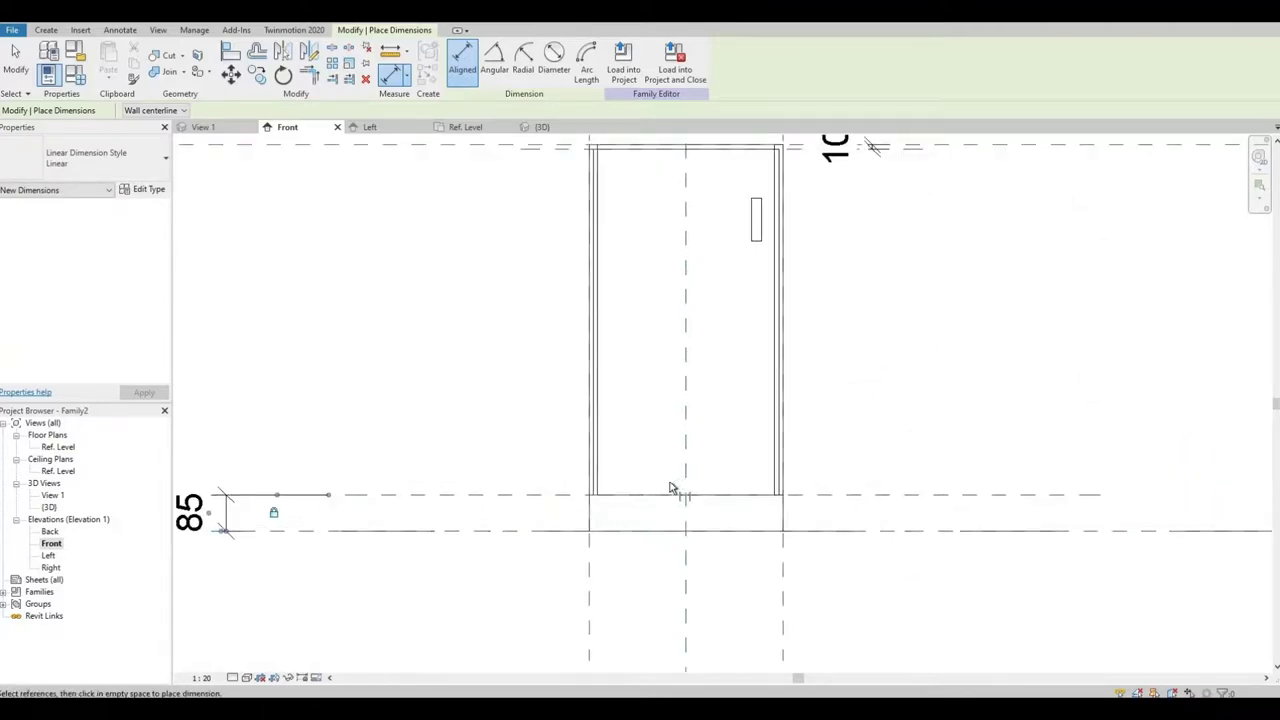
pyautogui.moveTo(749, 511); pyautogui.dragTo(738, 566, button='middle')
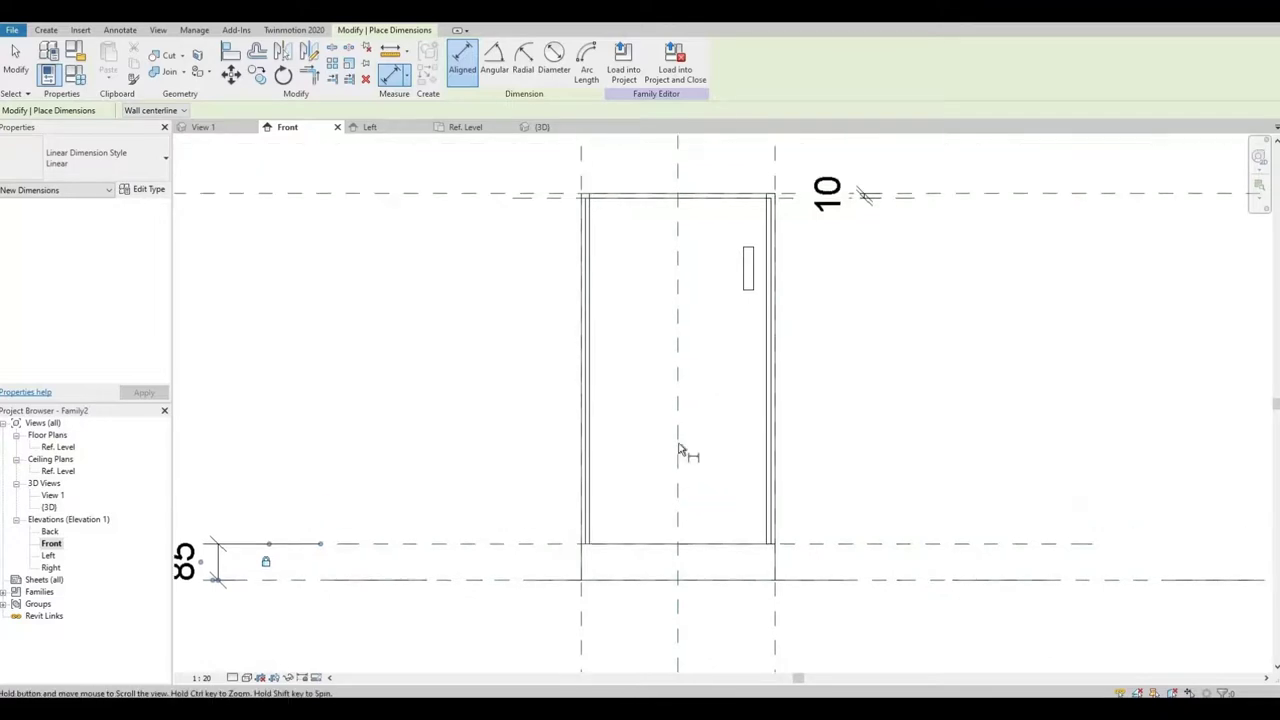
pyautogui.press('Escape')
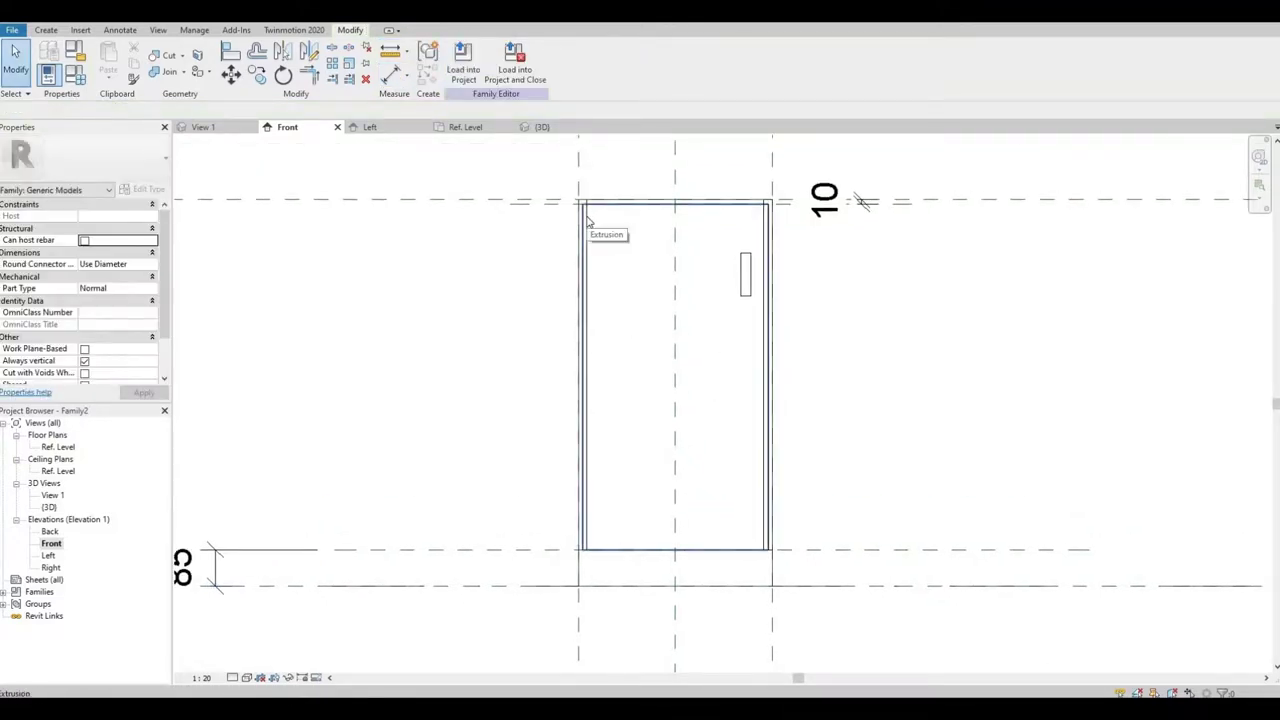
# Draw two vertical reference planes through the front panel, one inside each side, extending above and below the cabinet.
pyautogui.scroll(2, 587, 222)
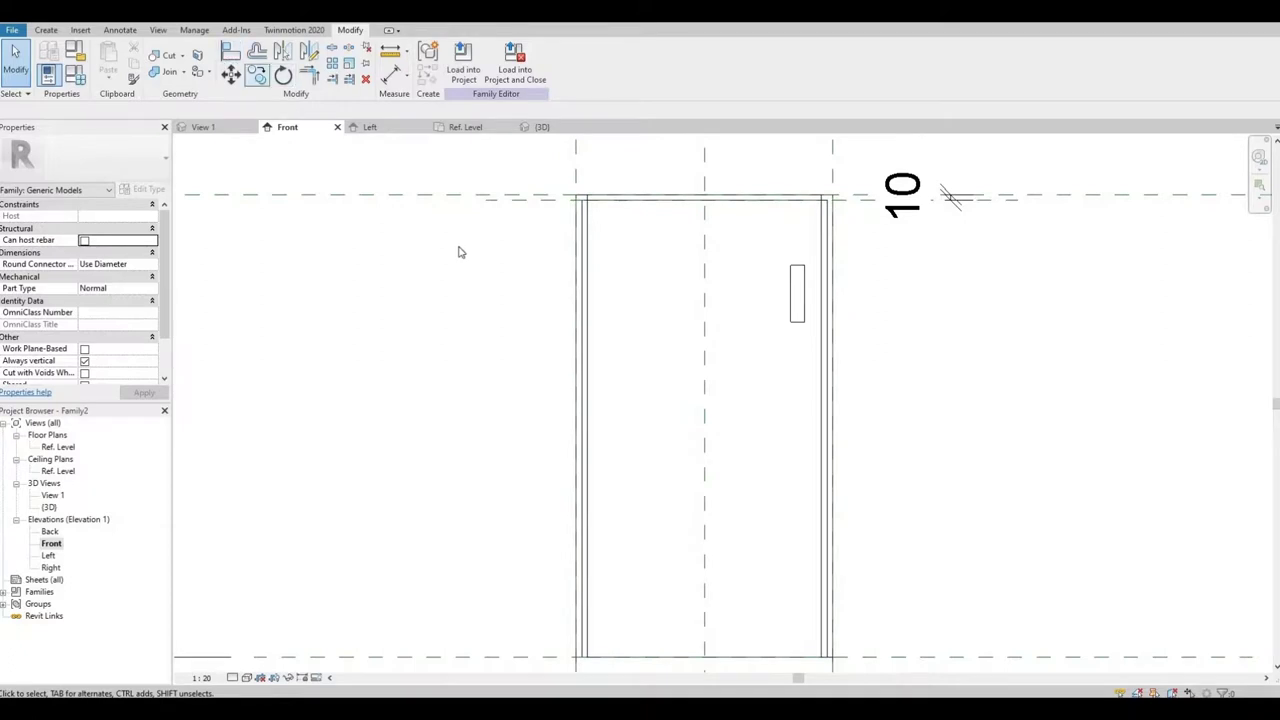
pyautogui.press('r')
pyautogui.press('p')
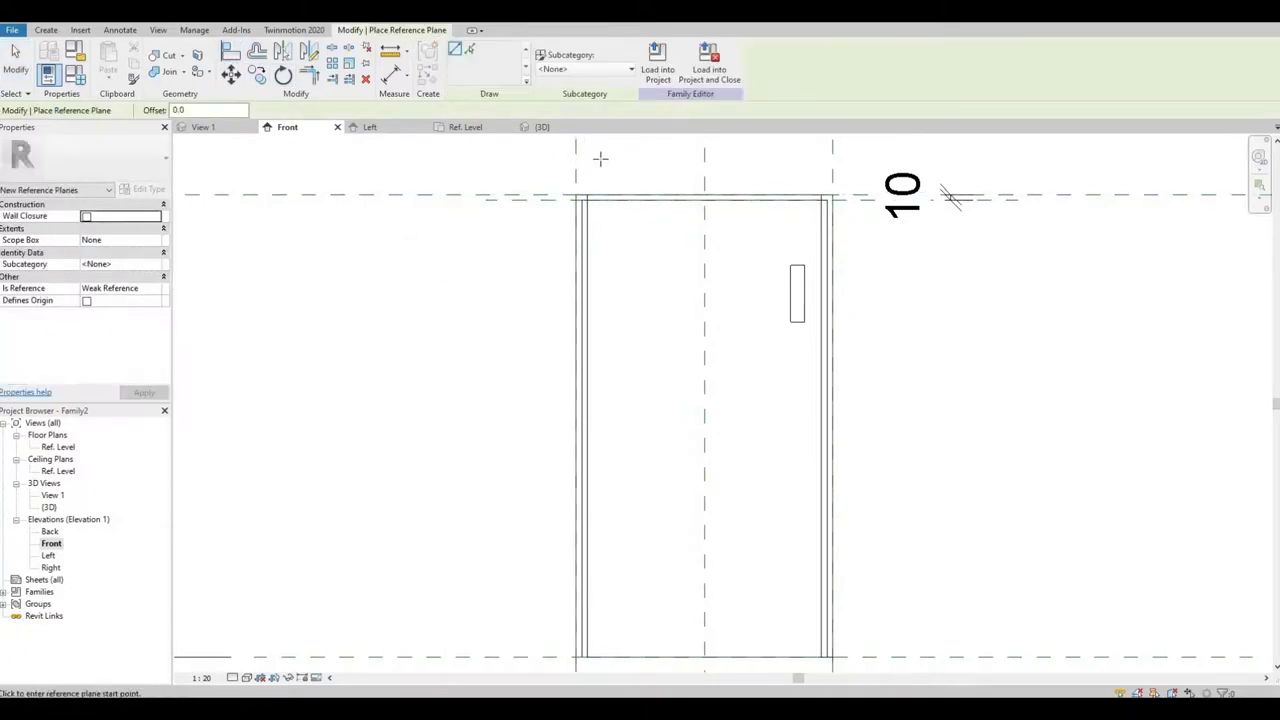
pyautogui.click(601, 157)
pyautogui.scroll(-2, 613, 340)
pyautogui.moveTo(614, 633); pyautogui.dragTo(614, 511, button='middle')
pyautogui.click(609, 511)
pyautogui.moveTo(695, 473); pyautogui.dragTo(671, 460, button='middle')
pyautogui.click(659, 252)
pyautogui.click(680, 497)
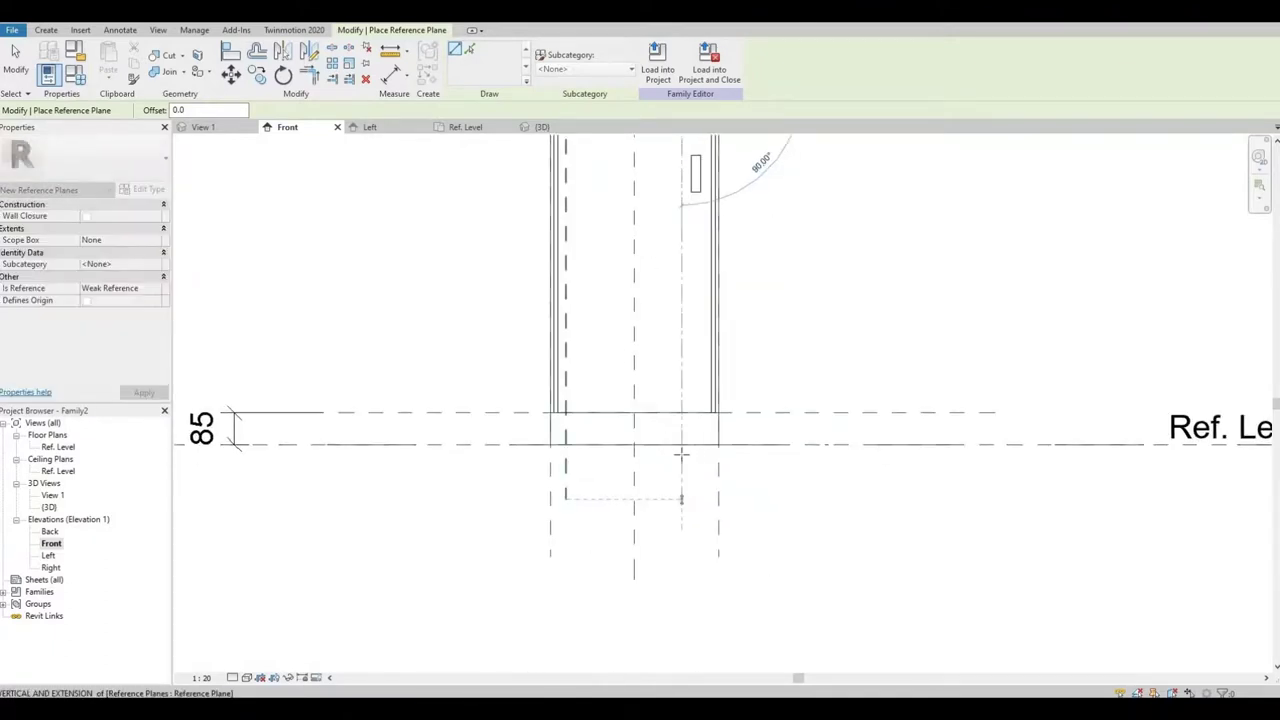
pyautogui.moveTo(615, 300); pyautogui.dragTo(664, 440, button='middle')
pyautogui.scroll(2, 588, 223)
pyautogui.press('Escape')
# Align the two new vertical reference planes to the front panel's left and right edges.
pyautogui.scroll(1, 606, 268)
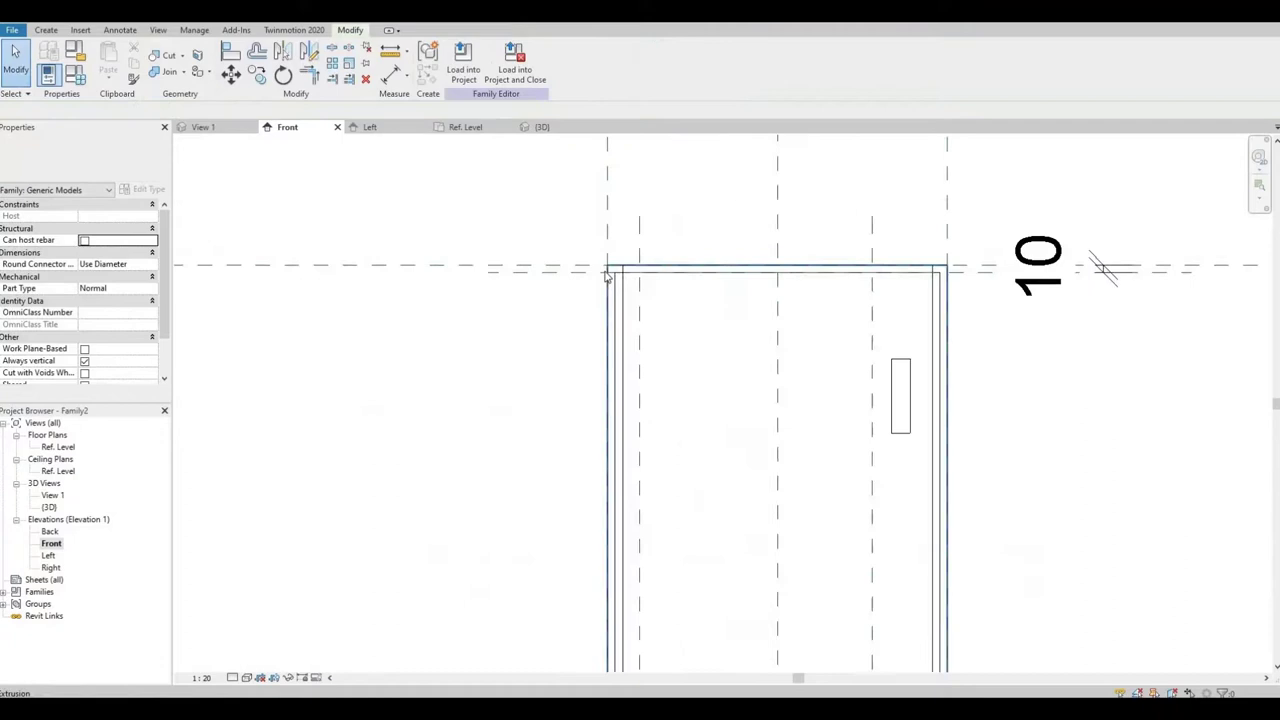
pyautogui.click(231, 51)
pyautogui.click(615, 288)
pyautogui.click(637, 306)
pyautogui.click(941, 352)
pyautogui.click(874, 322)
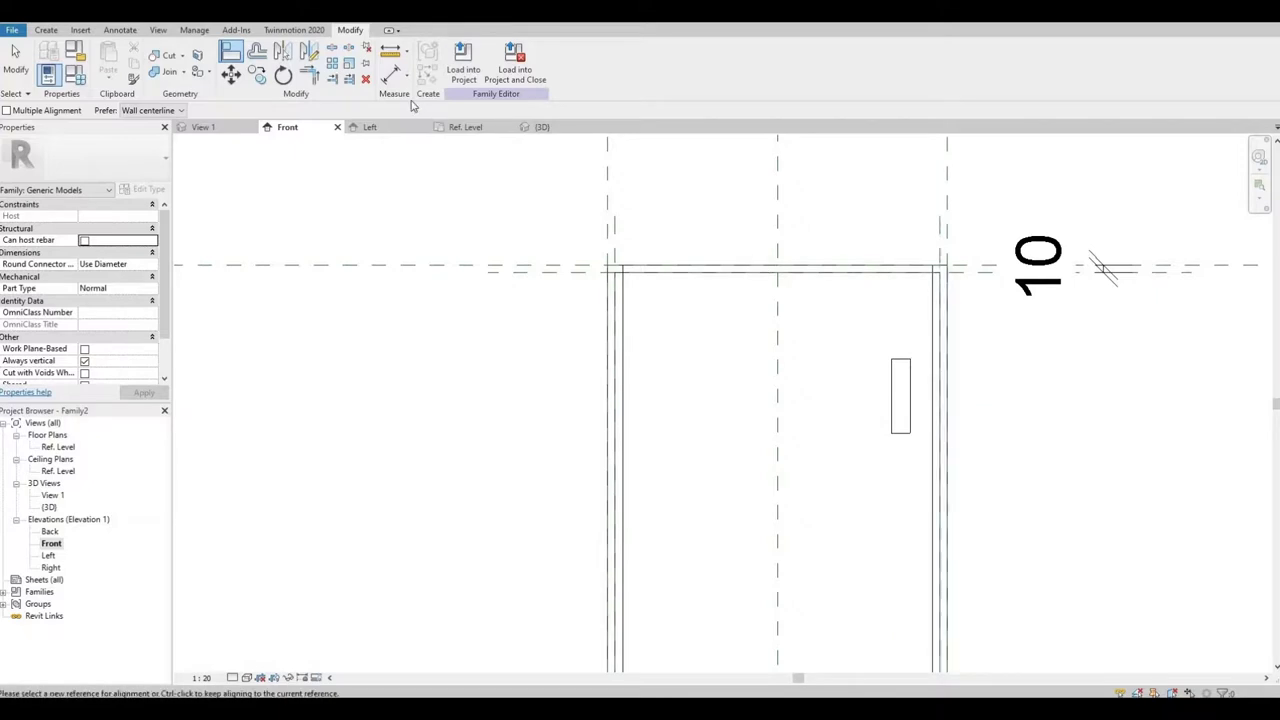
# Dimension the gap between the cabinet's left side plane and the panel's left-edge reference plane above the cabinet, and lock it.
pyautogui.click(390, 79)
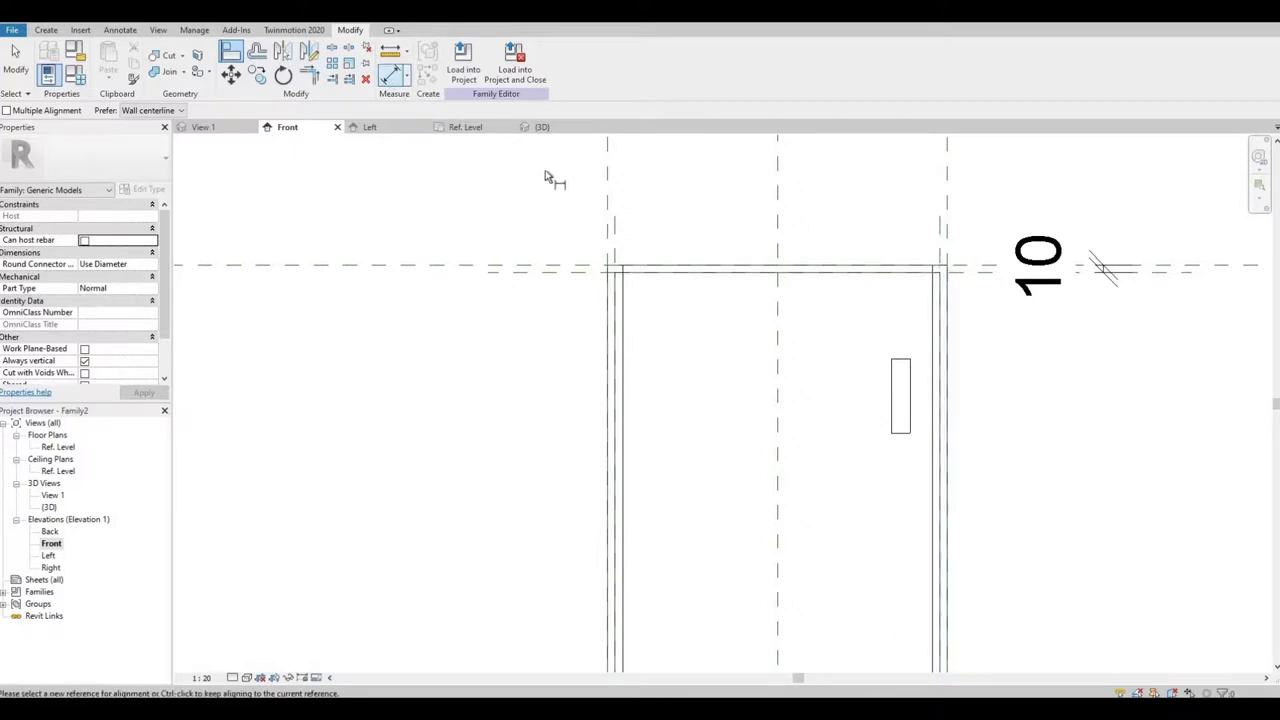
pyautogui.scroll(1, 622, 228)
pyautogui.click(606, 234)
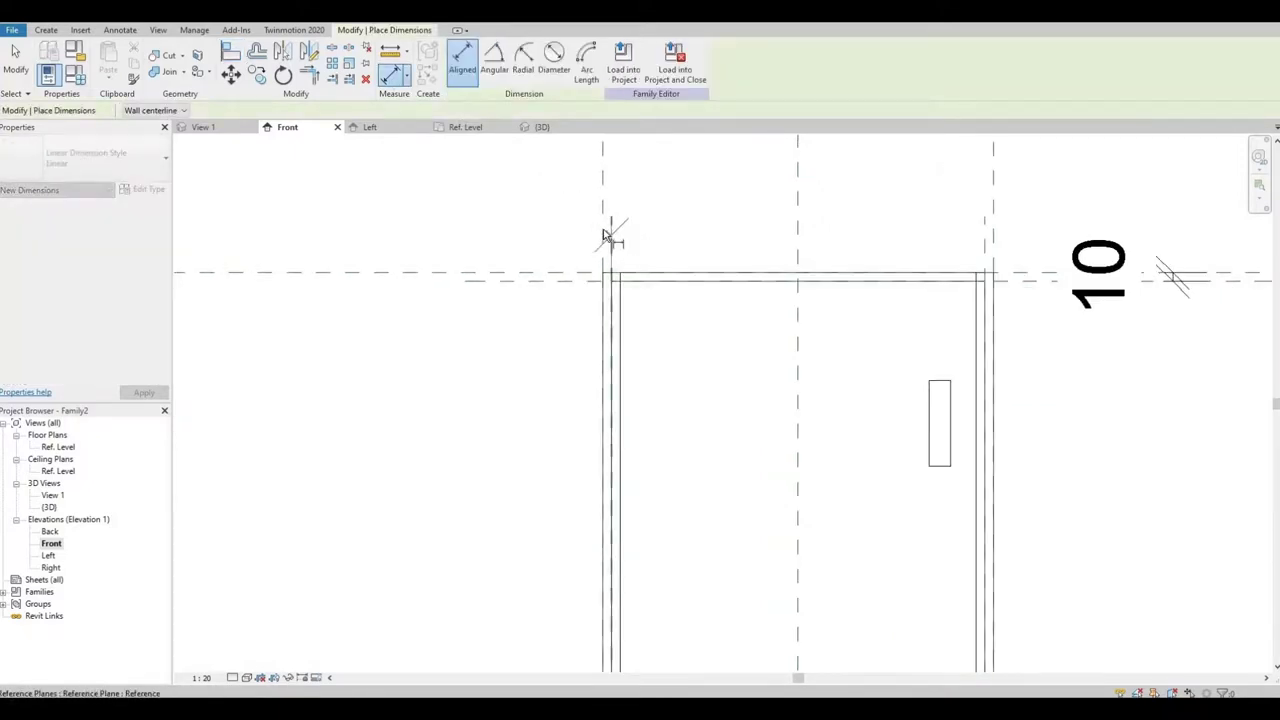
pyautogui.click(612, 349)
pyautogui.scroll(-6, 623, 324)
pyautogui.moveTo(615, 198); pyautogui.dragTo(626, 420, button='middle')
pyautogui.scroll(-3, 620, 277)
pyautogui.scroll(-2, 626, 422)
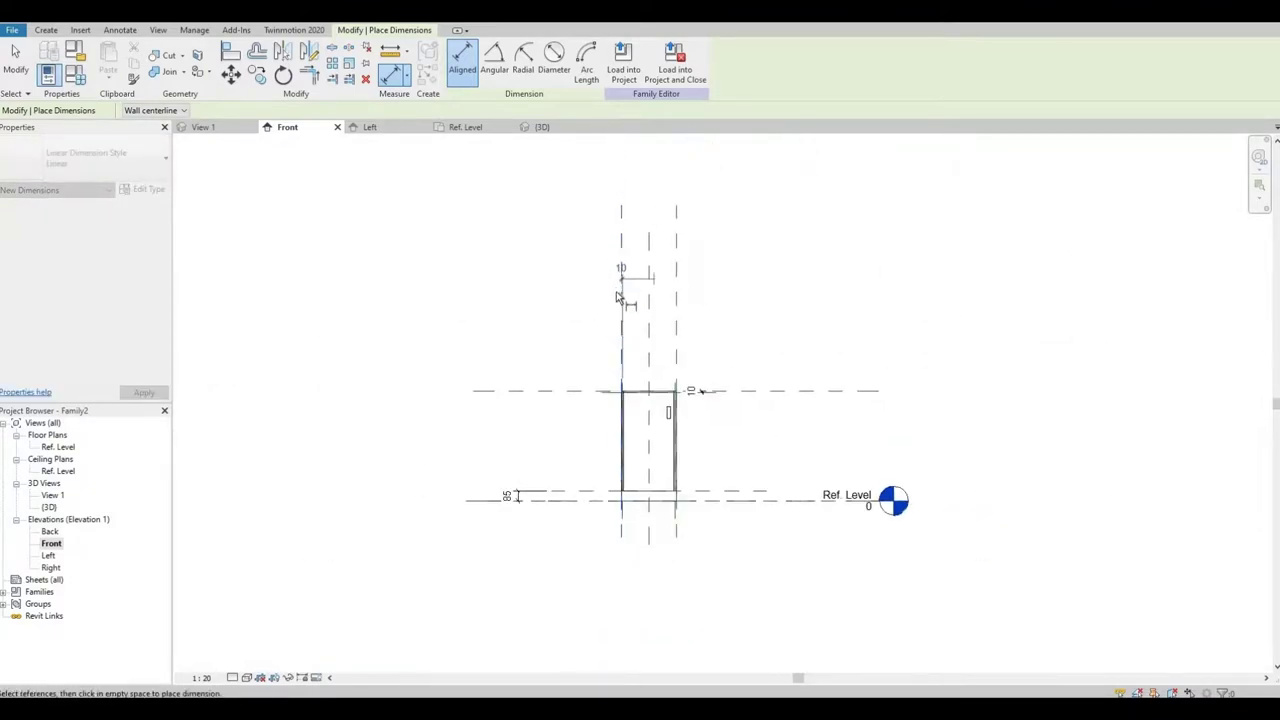
pyautogui.scroll(5, 624, 320)
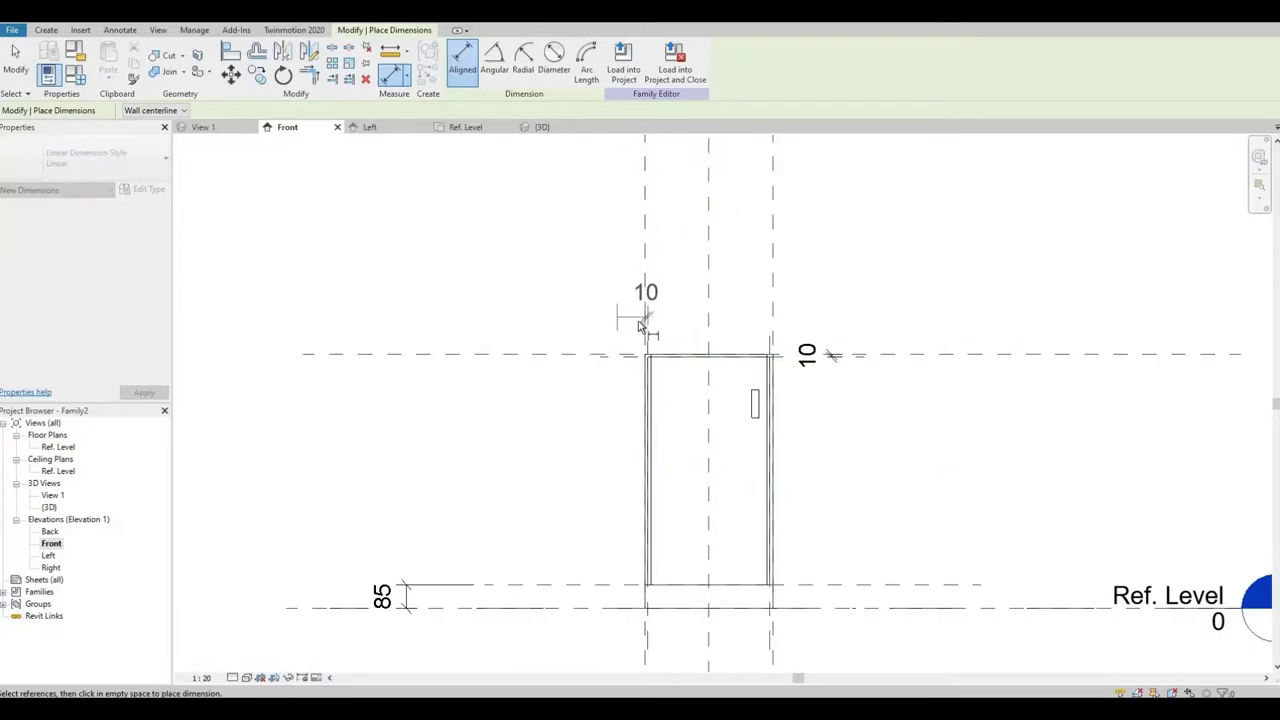
pyautogui.scroll(2, 660, 380)
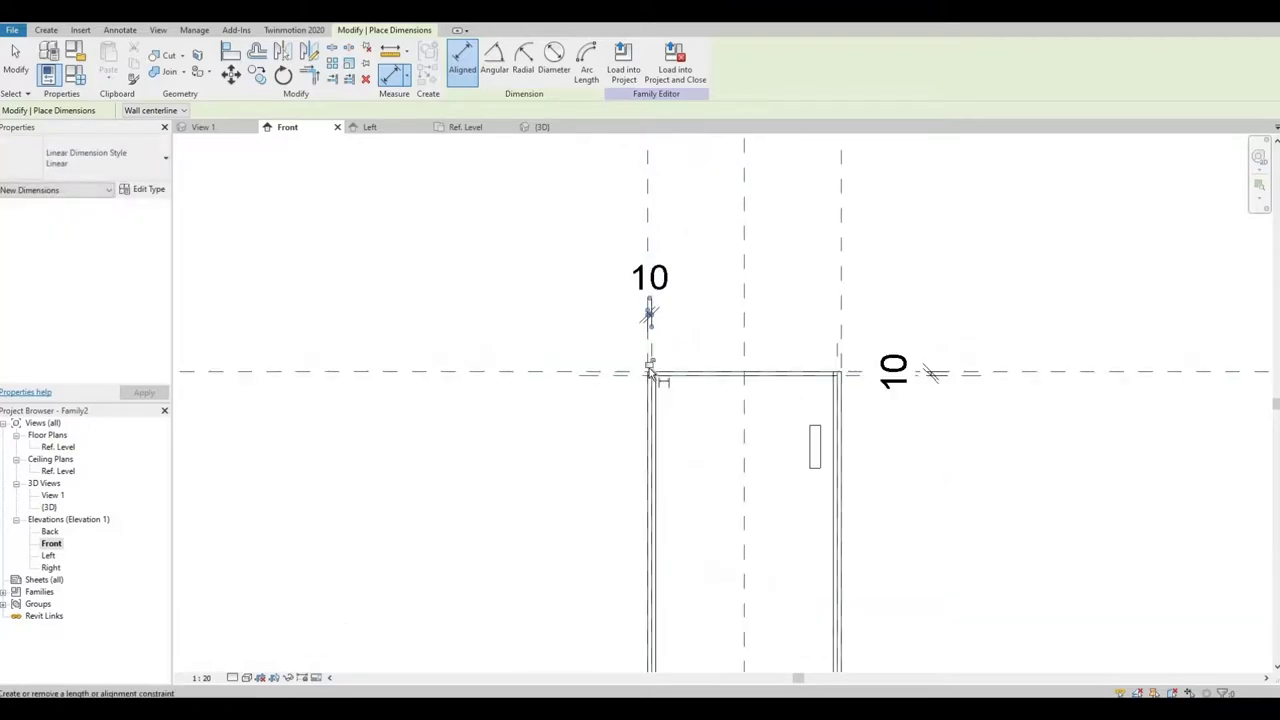
# Dimension the gap between the panel's right-edge reference plane and the cabinet's right side plane, above the cabinet.
pyautogui.moveTo(836, 352); pyautogui.dragTo(776, 383, button='middle')
pyautogui.scroll(1, 778, 383)
pyautogui.click(769, 384)
pyautogui.click(774, 338)
pyautogui.scroll(-1, 805, 290)
pyautogui.click(823, 289)
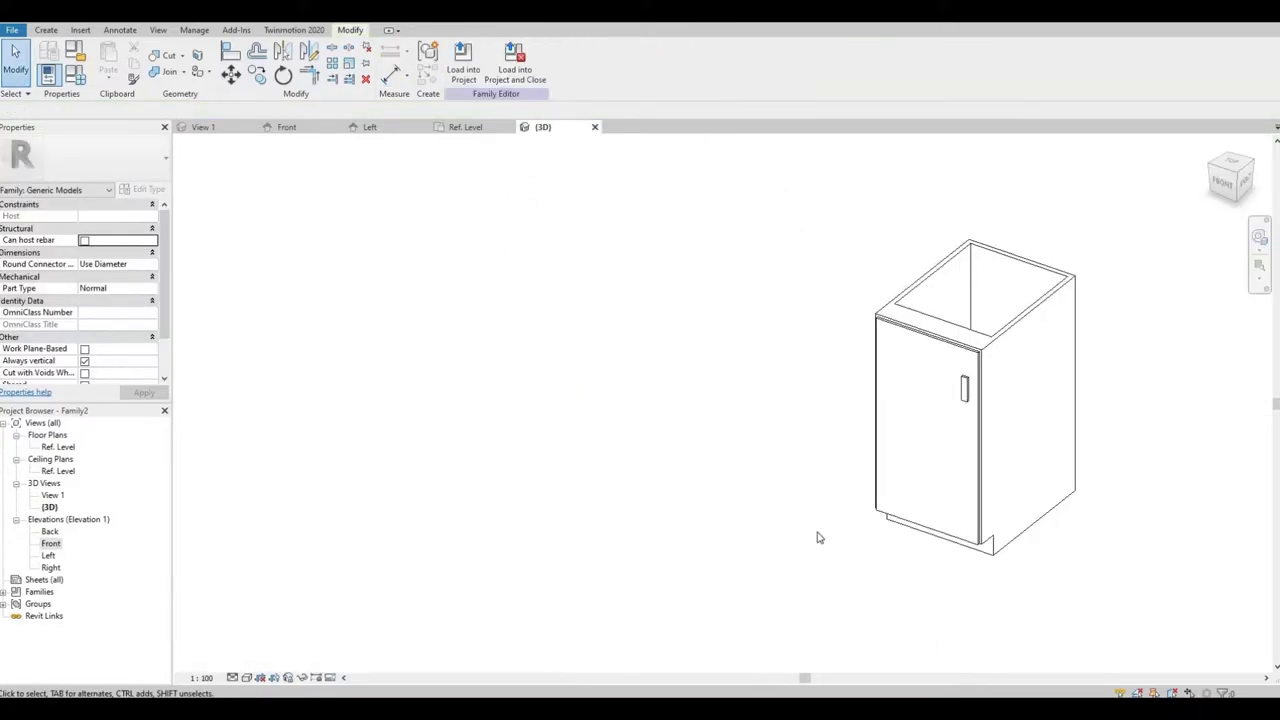
# Flex the family in the 3D view by setting its Width parameter to 600 in Family Types.
pyautogui.click(78, 80)
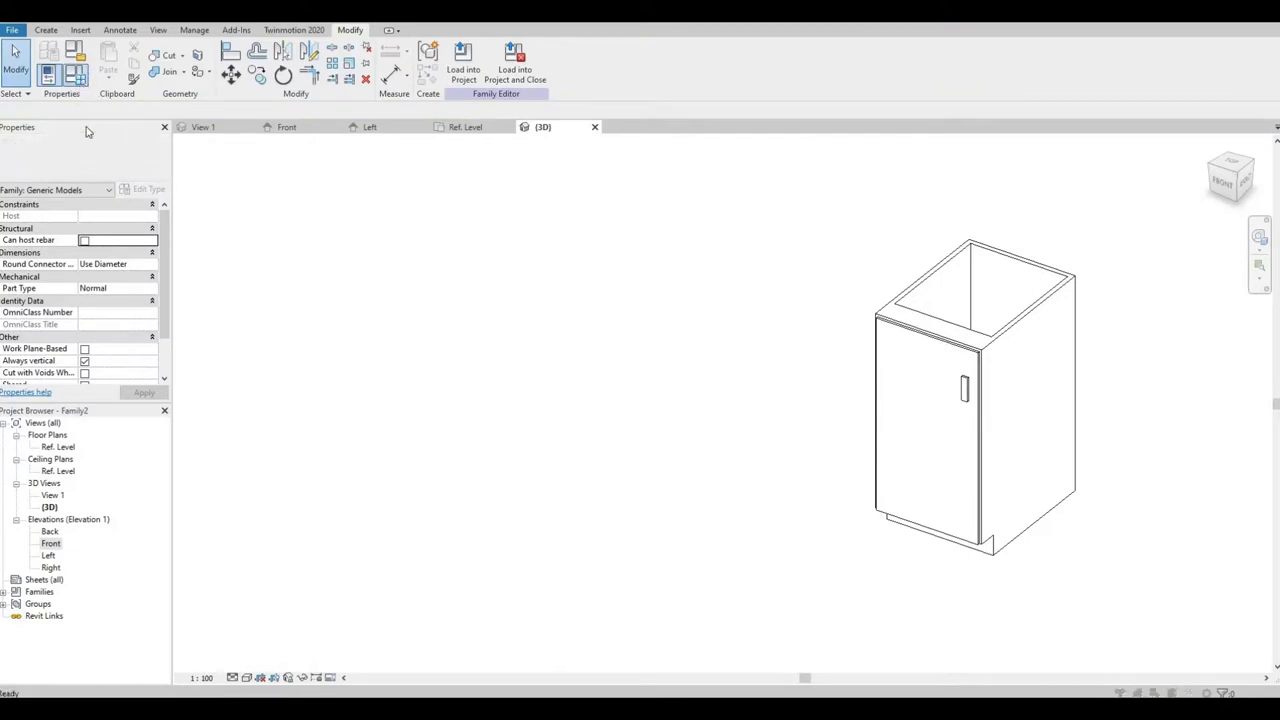
pyautogui.click(220, 333)
pyautogui.write('6')
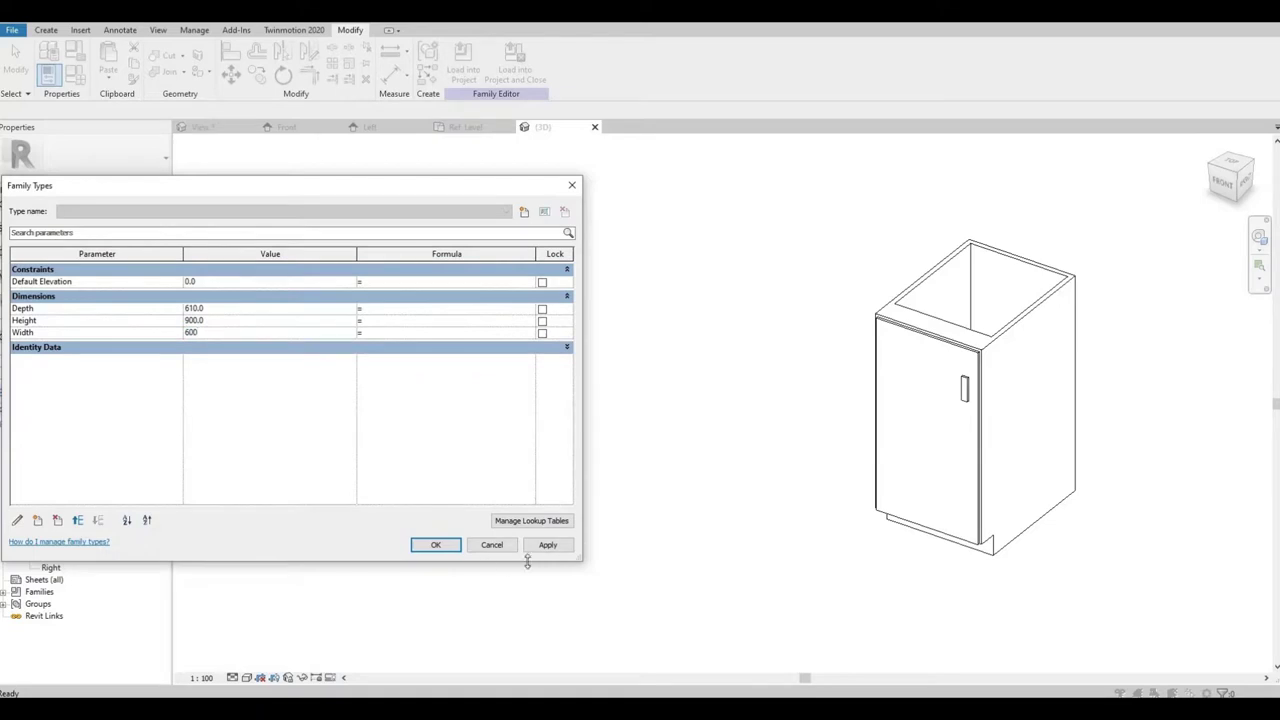
pyautogui.write('00')
pyautogui.click(546, 546)
# Set the family's Height parameter to 875 and apply it to the cabinet.
pyautogui.click(216, 320)
pyautogui.write('875')
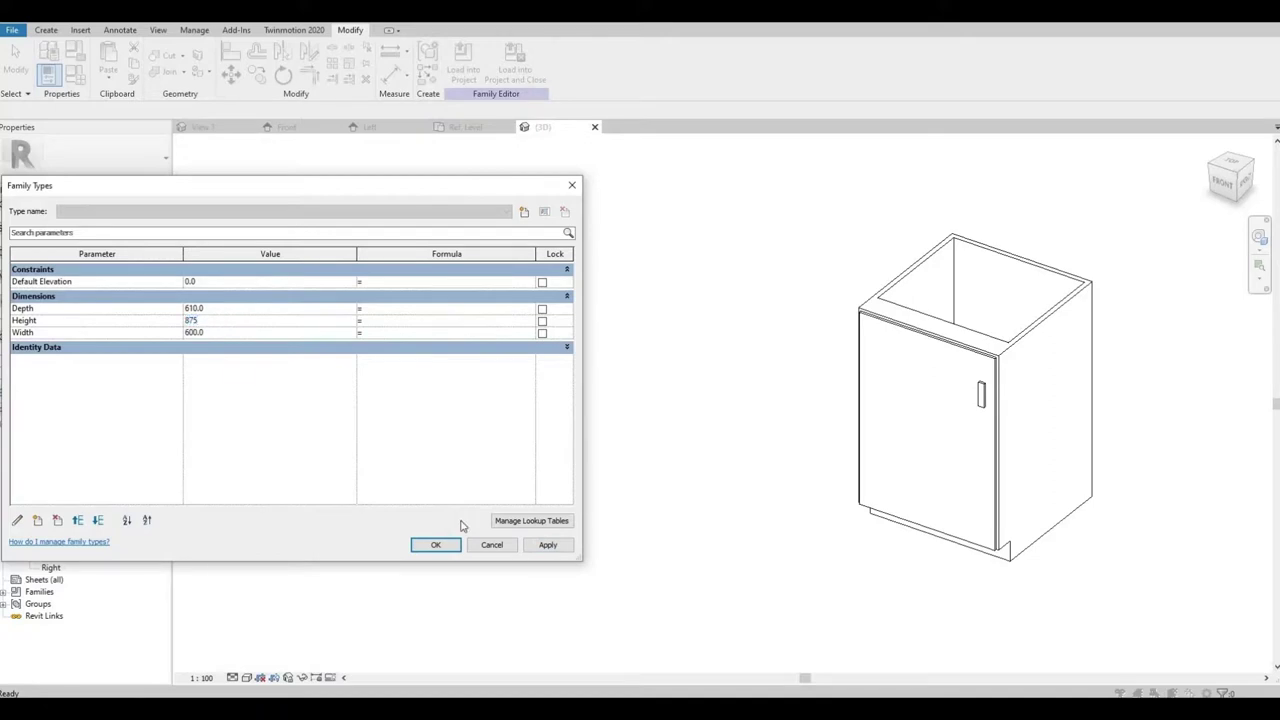
pyautogui.click(546, 550)
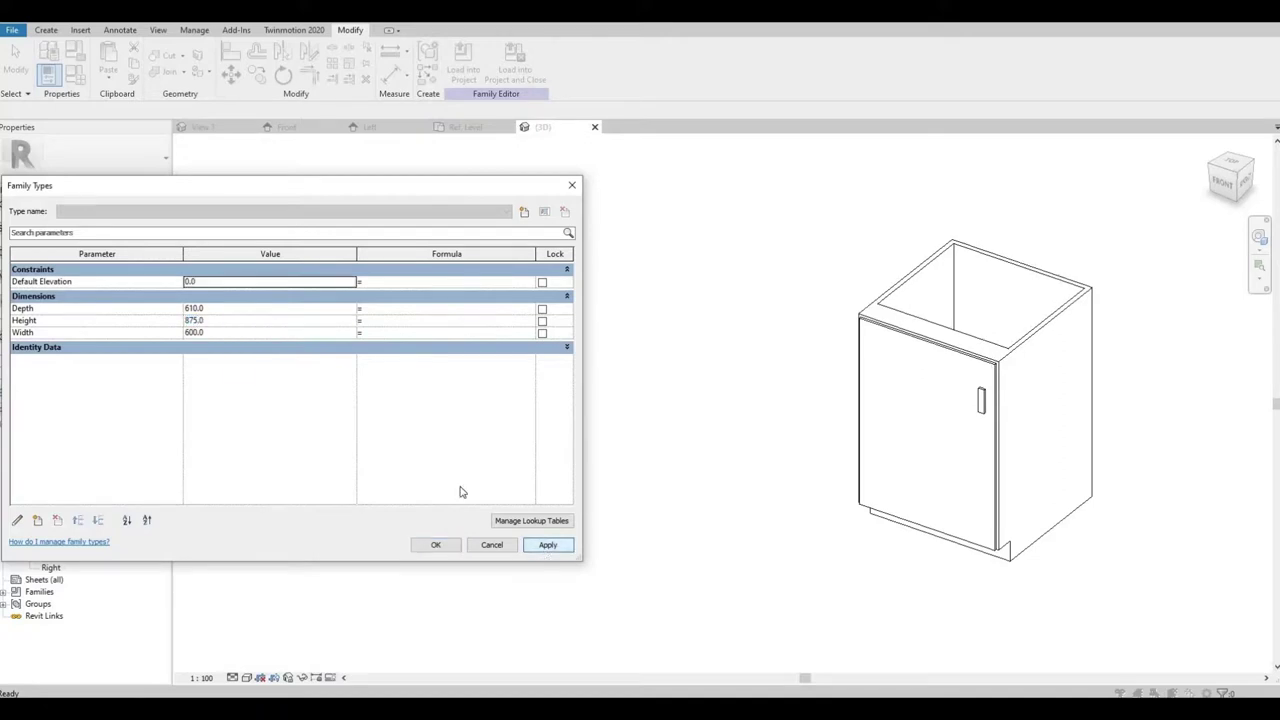
# Flex the family by setting its Depth parameter to 700 and applying it.
pyautogui.click(231, 310)
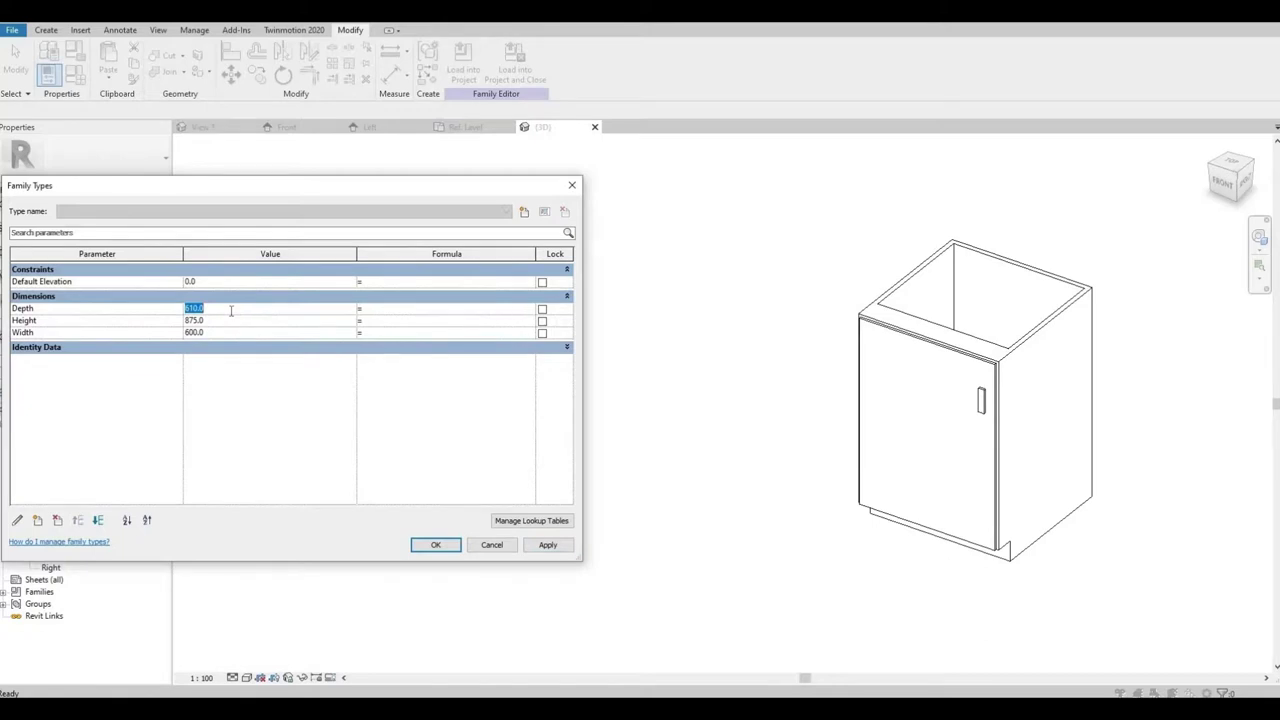
pyautogui.write('700')
pyautogui.click(533, 550)
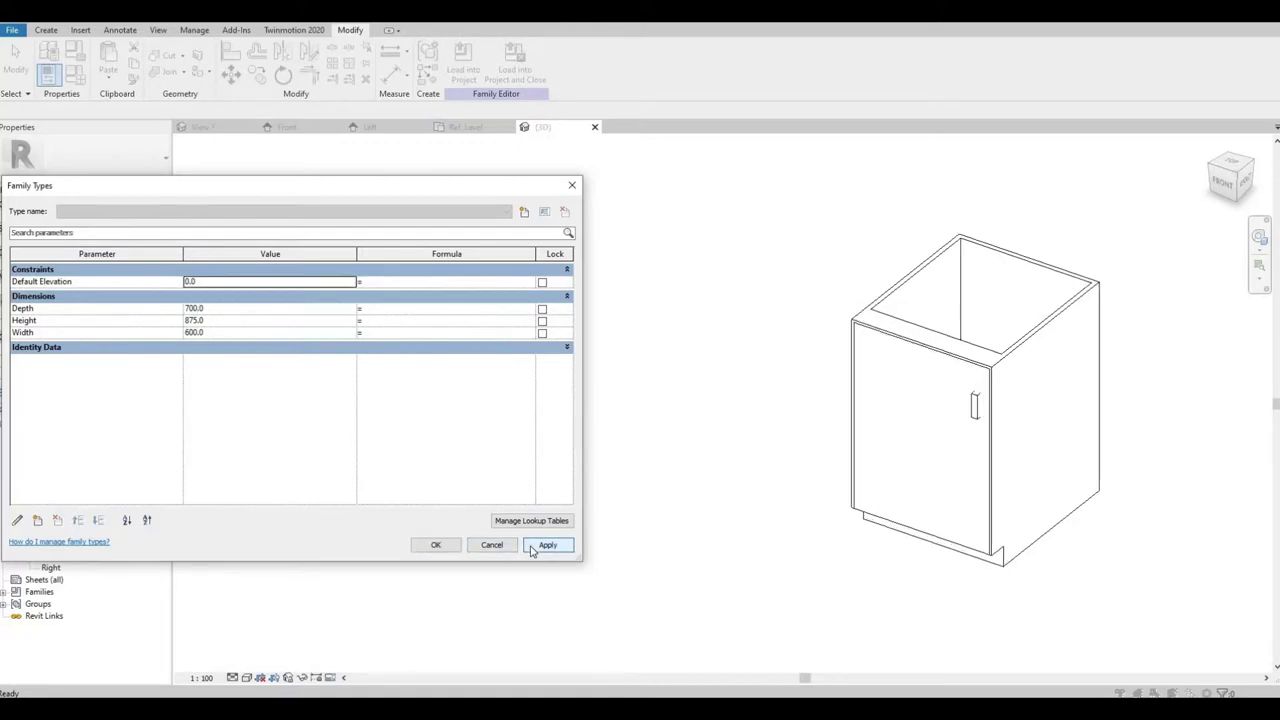
# Set the Depth parameter to 610 and the Width to 455, apply them and close Family Types.
pyautogui.click(229, 311)
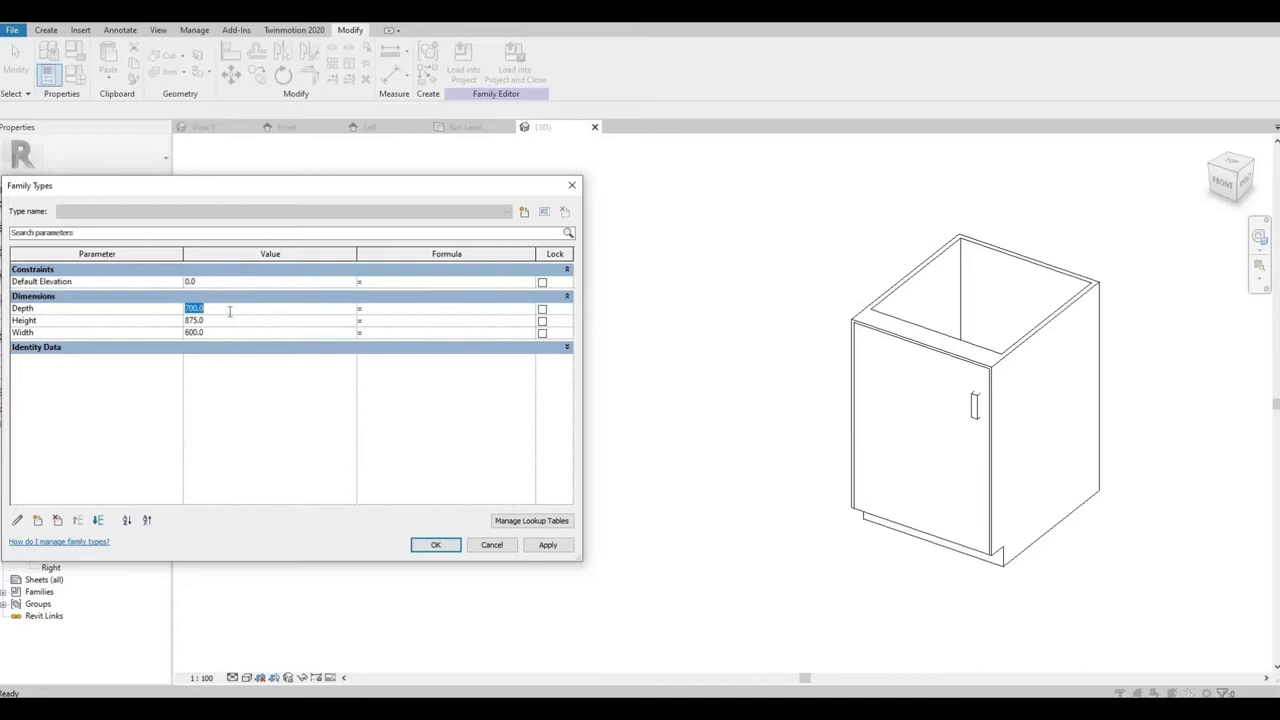
pyautogui.write('6')
pyautogui.click(216, 333)
pyautogui.write('45')
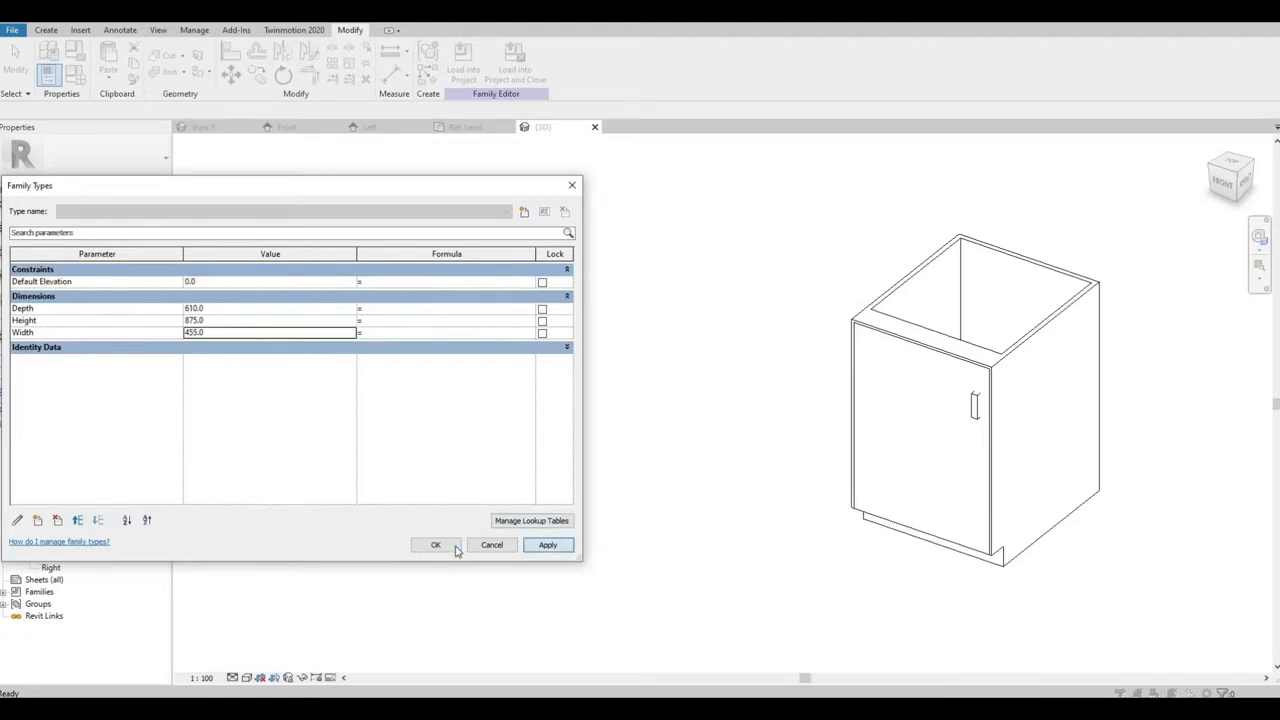
pyautogui.write('5')
pyautogui.click(547, 545)
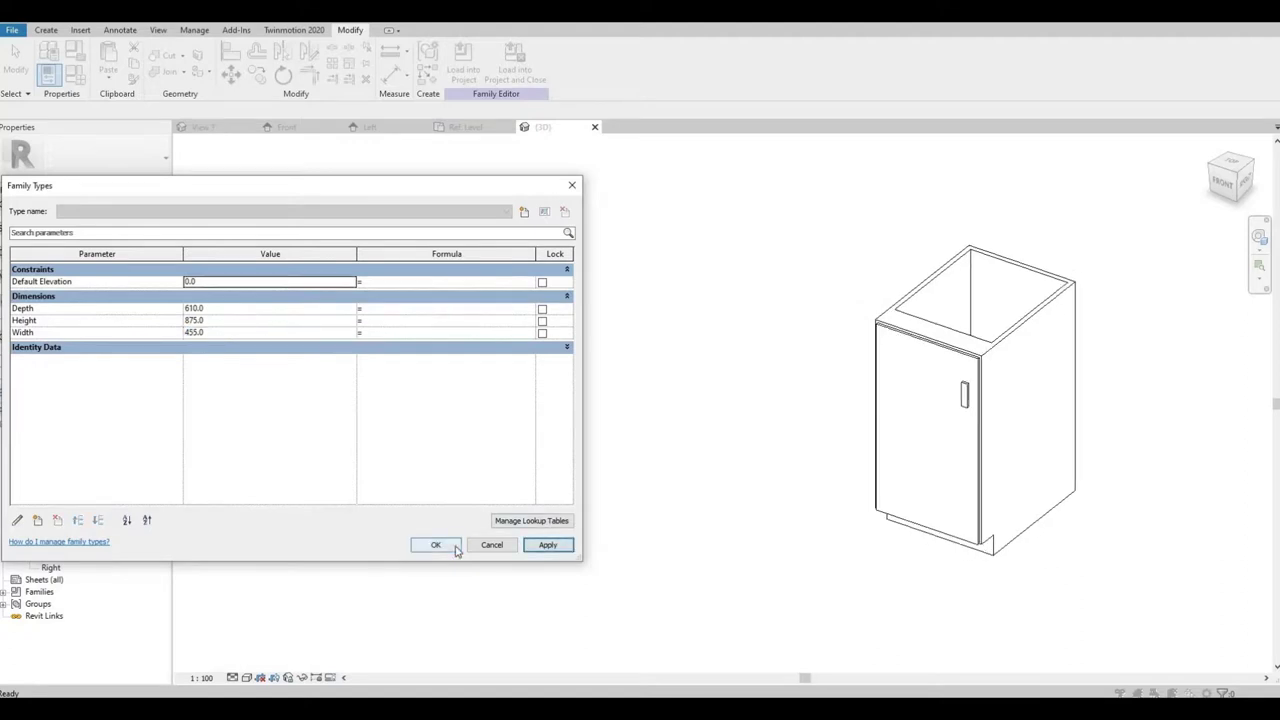
pyautogui.click(453, 547)
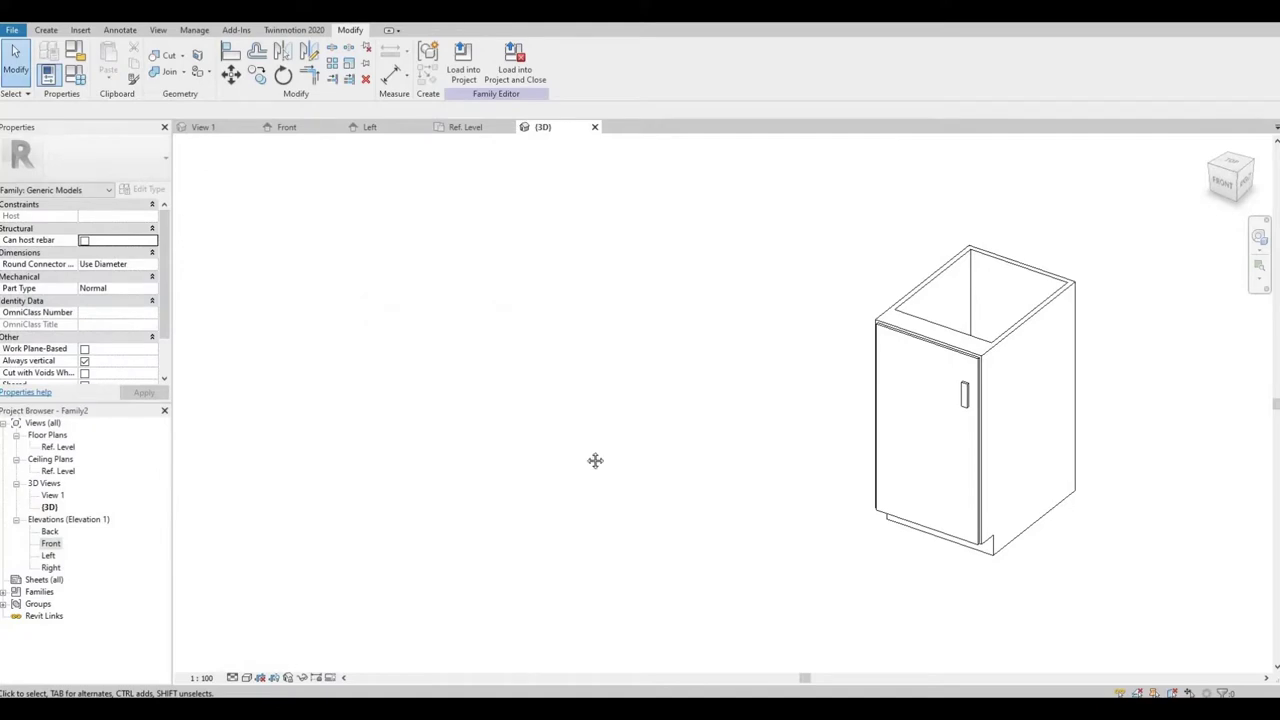
# Associate the cabinet case extrusion's Material with a new type parameter named "Case finish" under Materials and Finishes.
pyautogui.keyDown('shift'); pyautogui.moveTo(400, 414); pyautogui.dragTo(625, 453, button='middle'); pyautogui.keyUp('shift')
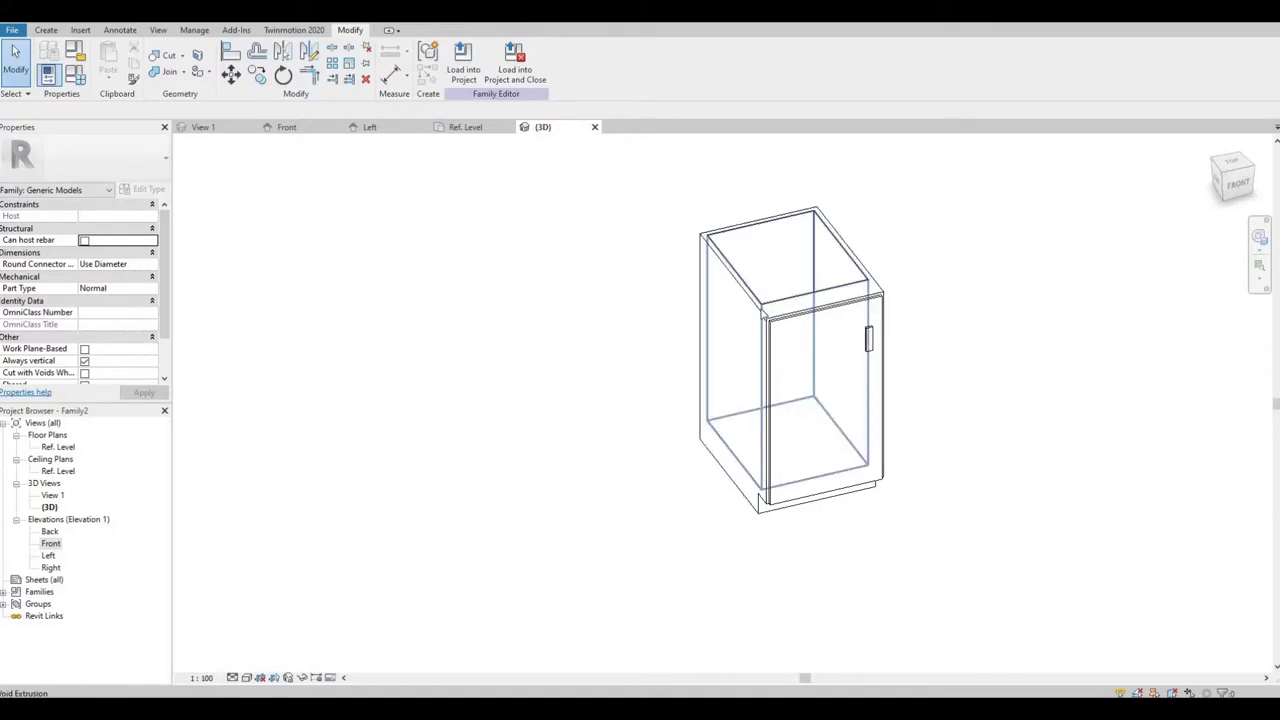
pyautogui.click(763, 322)
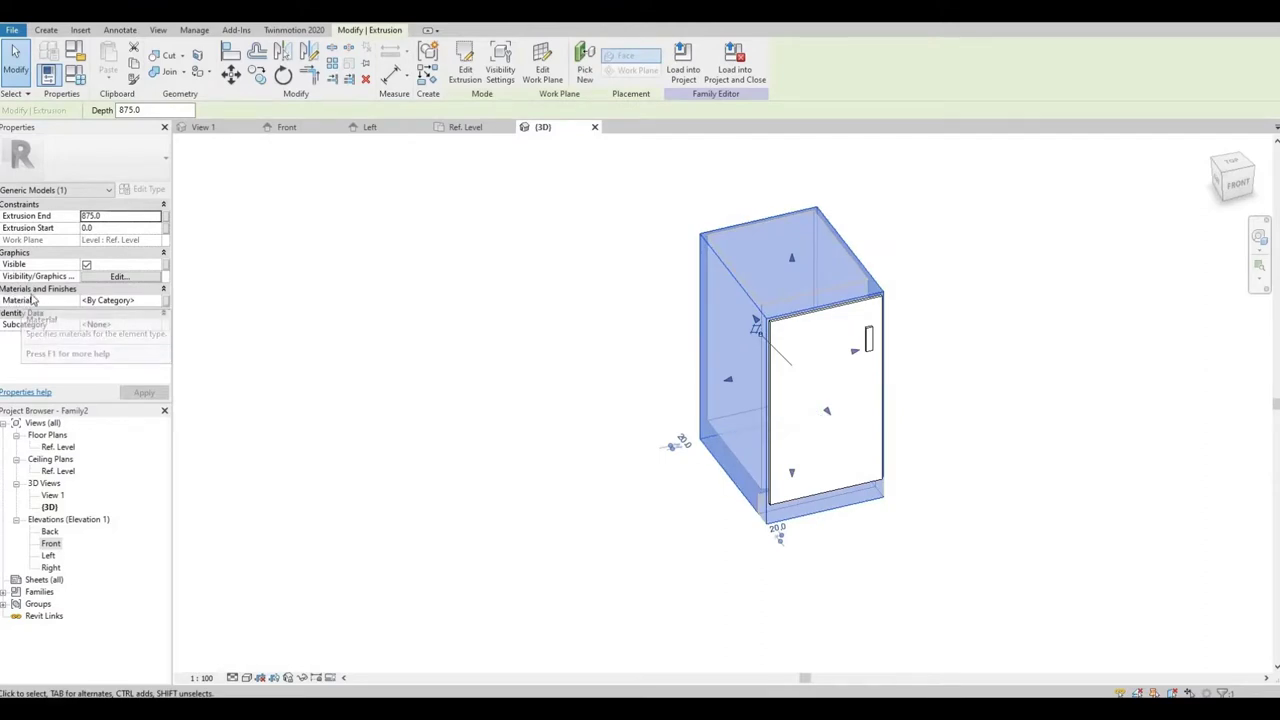
pyautogui.click(165, 304)
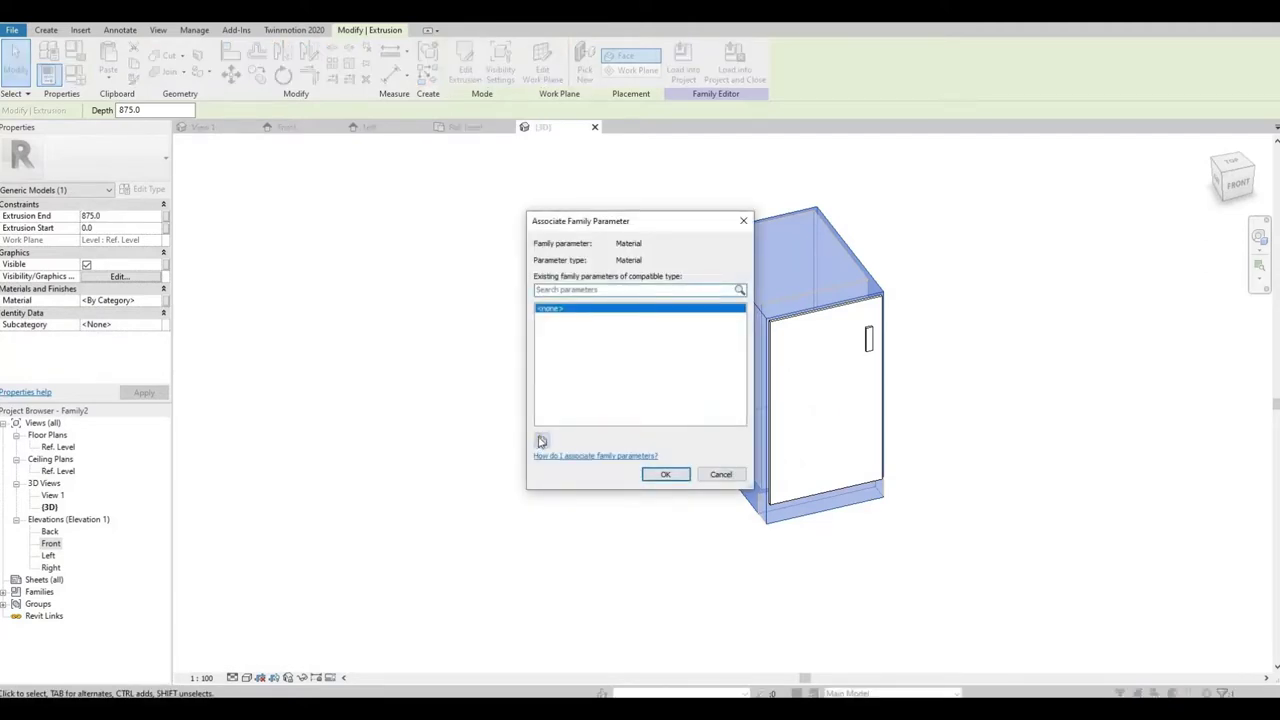
pyautogui.click(540, 441)
pyautogui.write('Case finish')
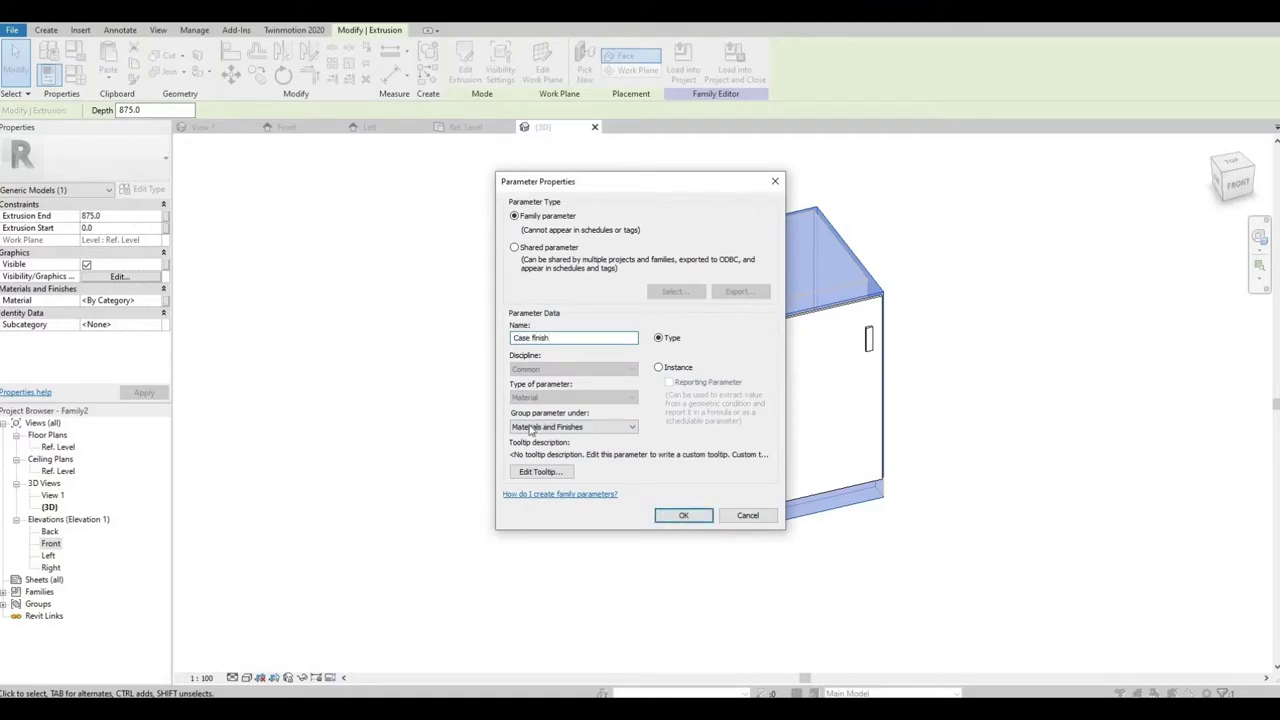
pyautogui.click(681, 516)
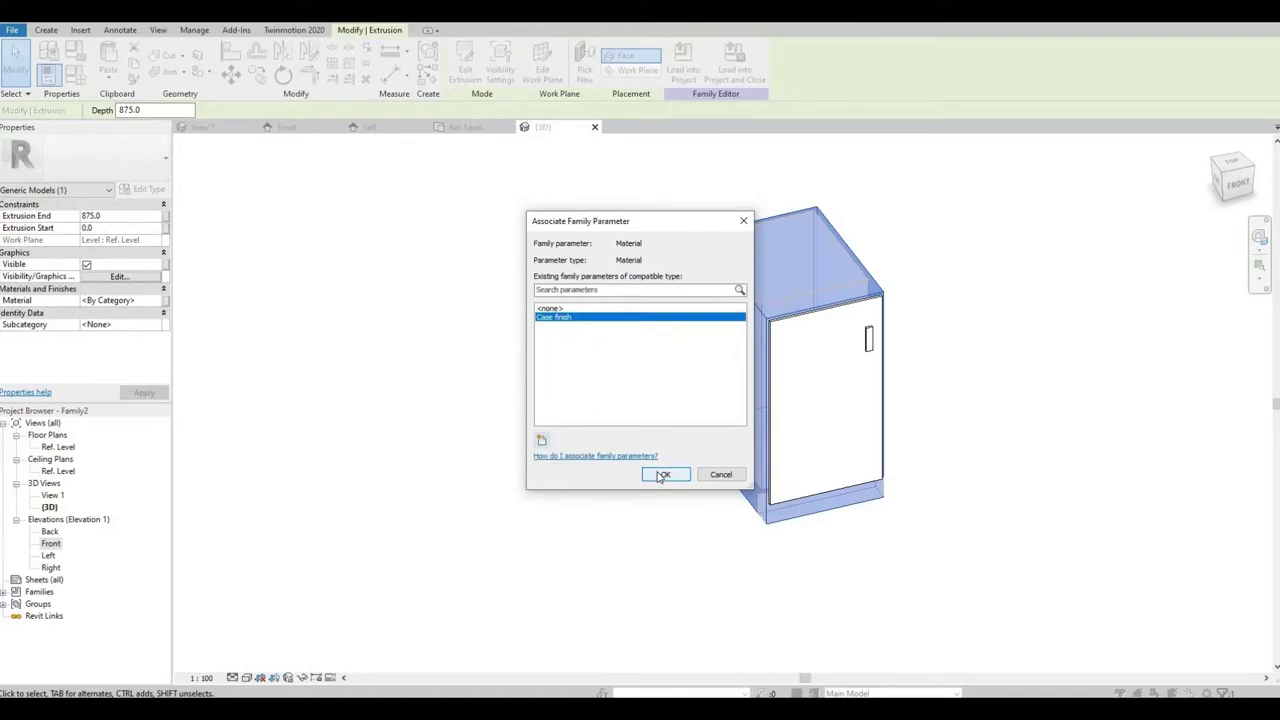
pyautogui.click(662, 476)
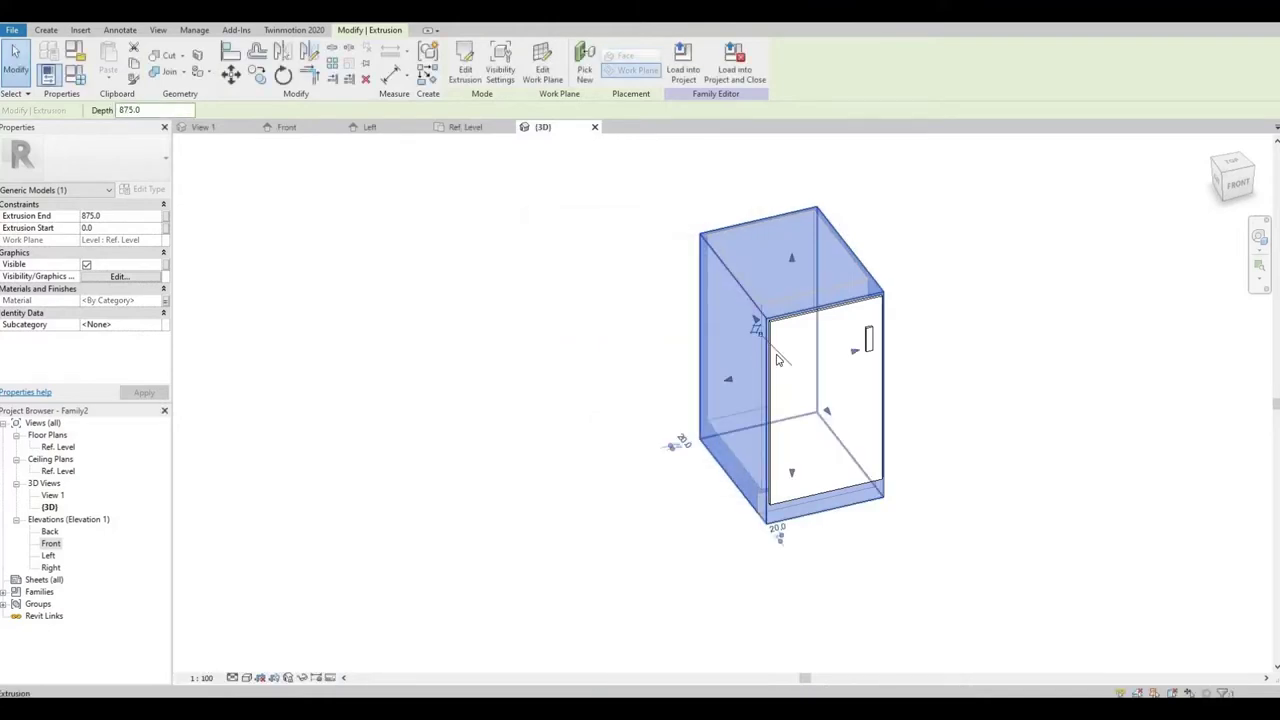
pyautogui.press('Escape')
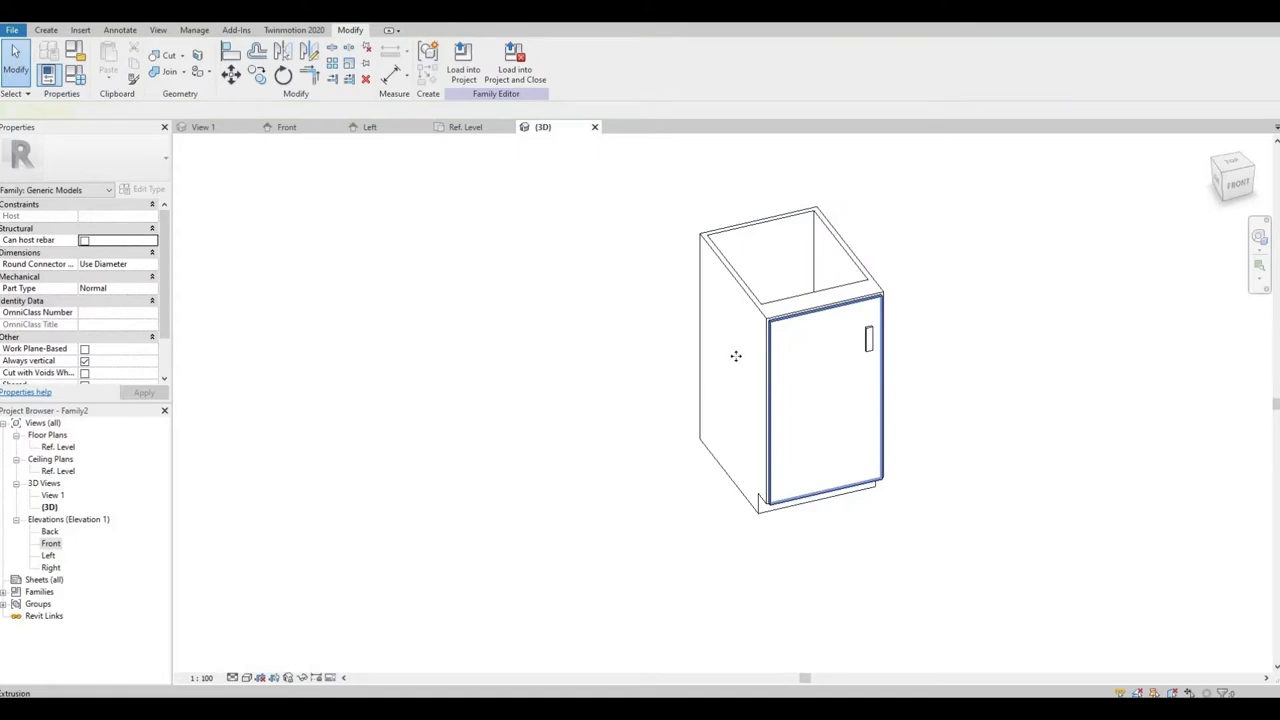
# Associate the door panel extrusion's Material with a new type parameter named "Door Finish" under Materials and Finishes.
pyautogui.click(768, 400)
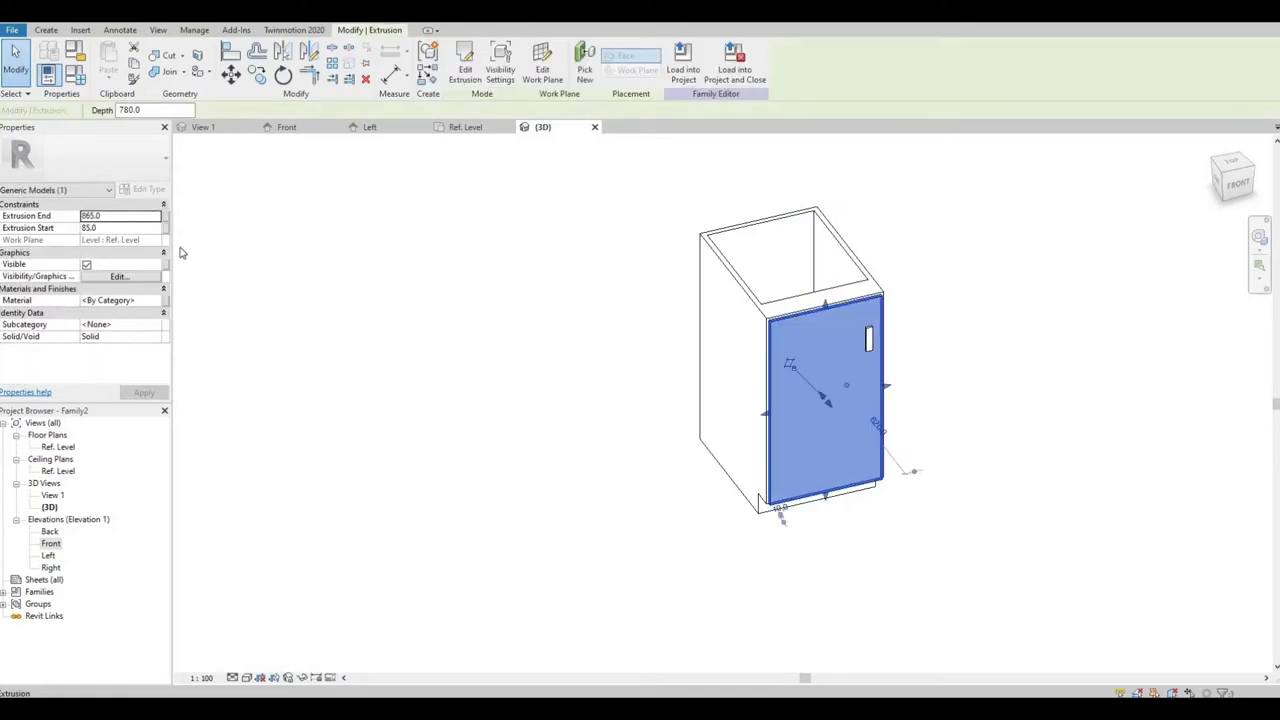
pyautogui.click(163, 300)
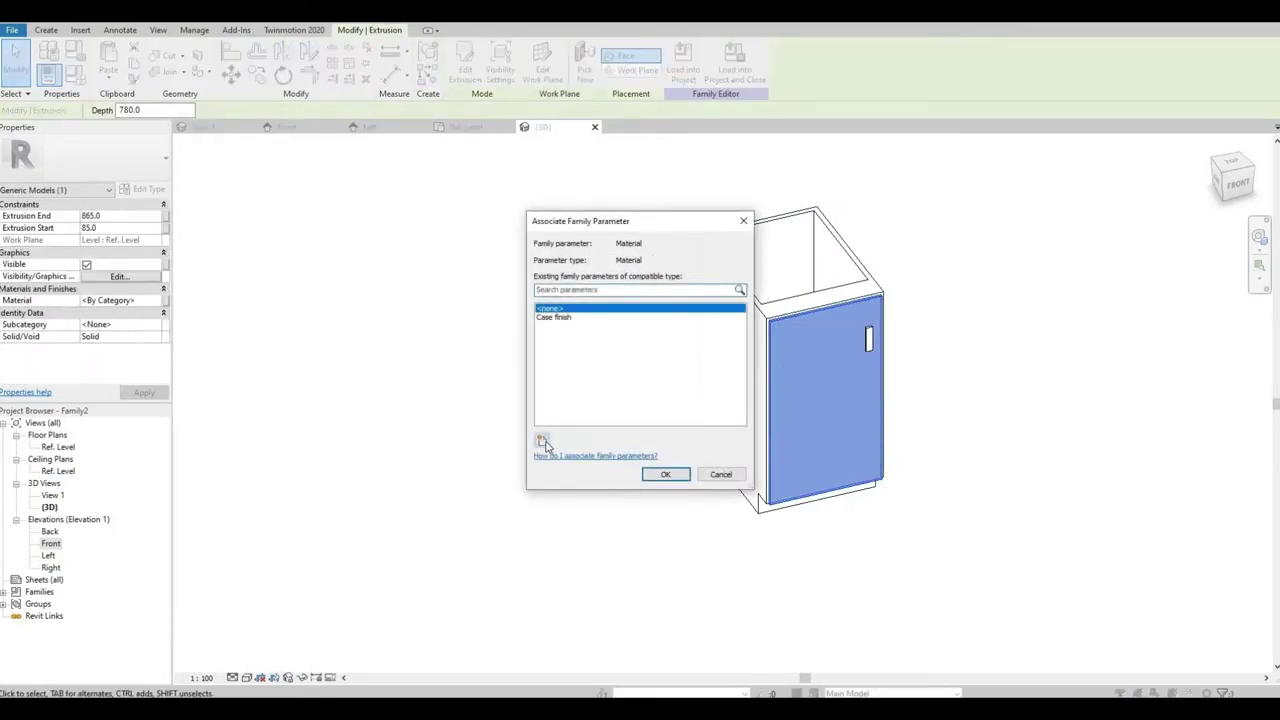
pyautogui.click(543, 442)
pyautogui.write('Door Finish')
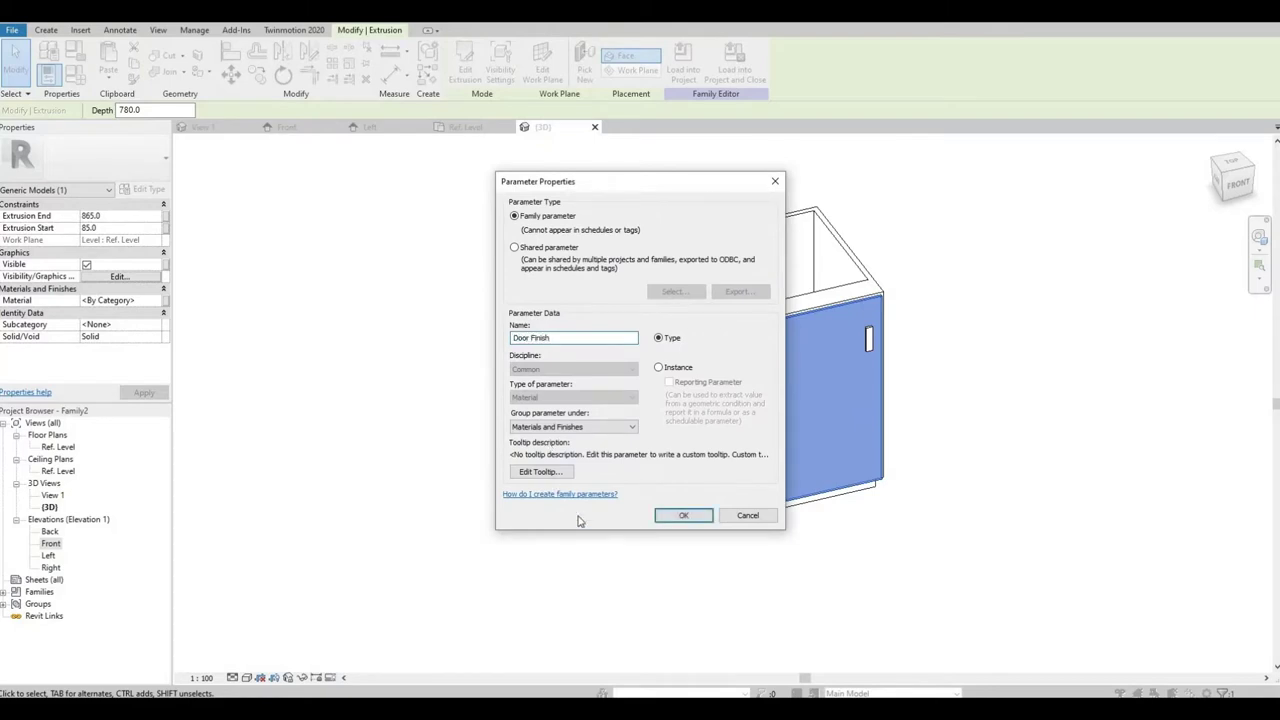
pyautogui.click(668, 516)
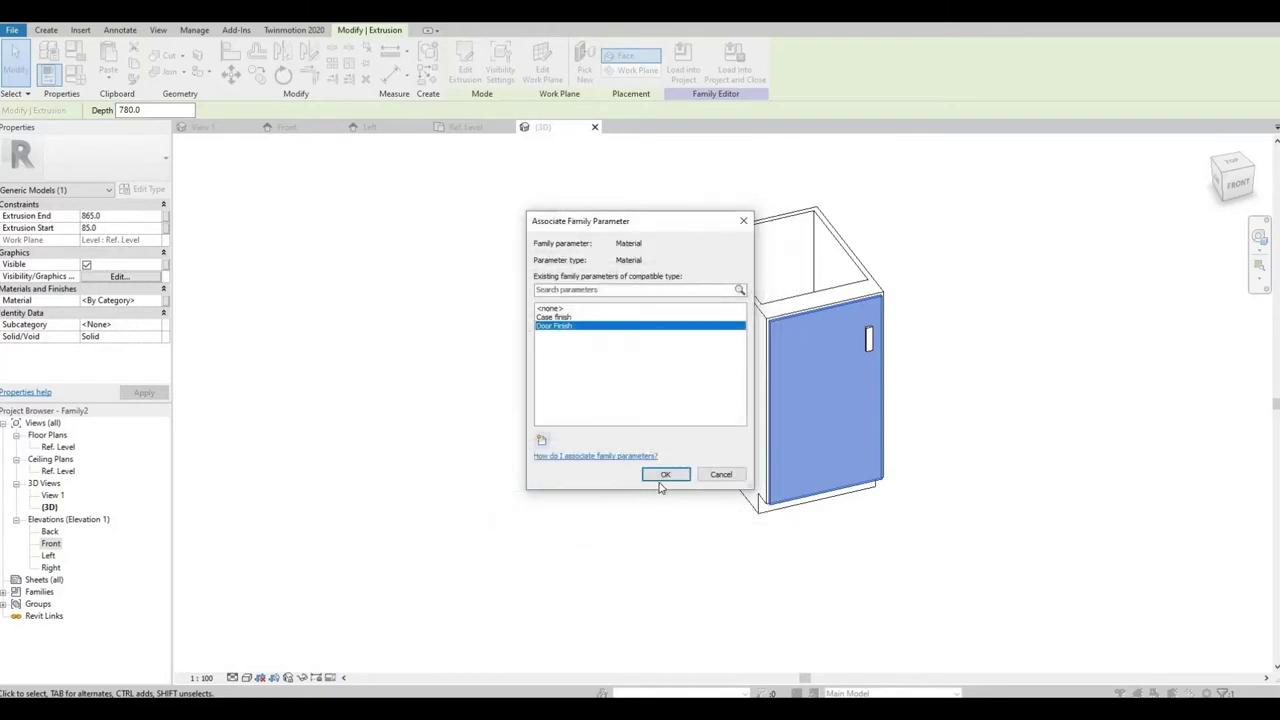
pyautogui.click(665, 476)
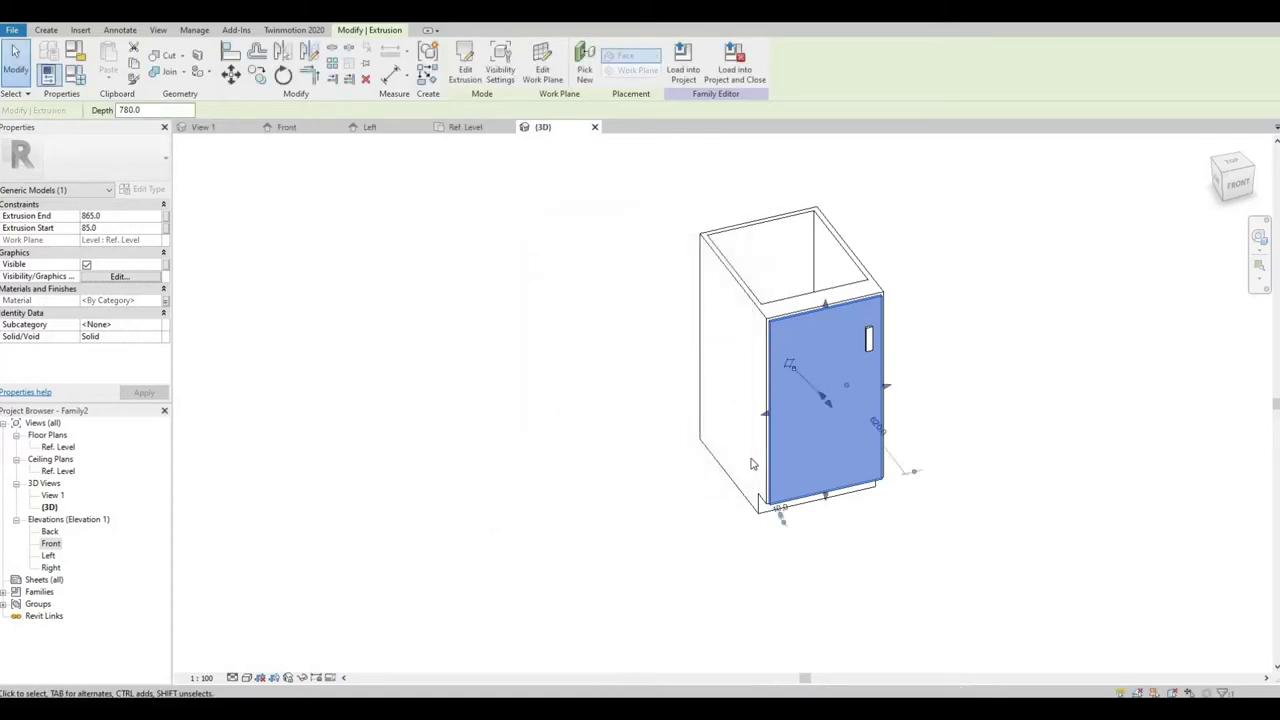
pyautogui.click(908, 463)
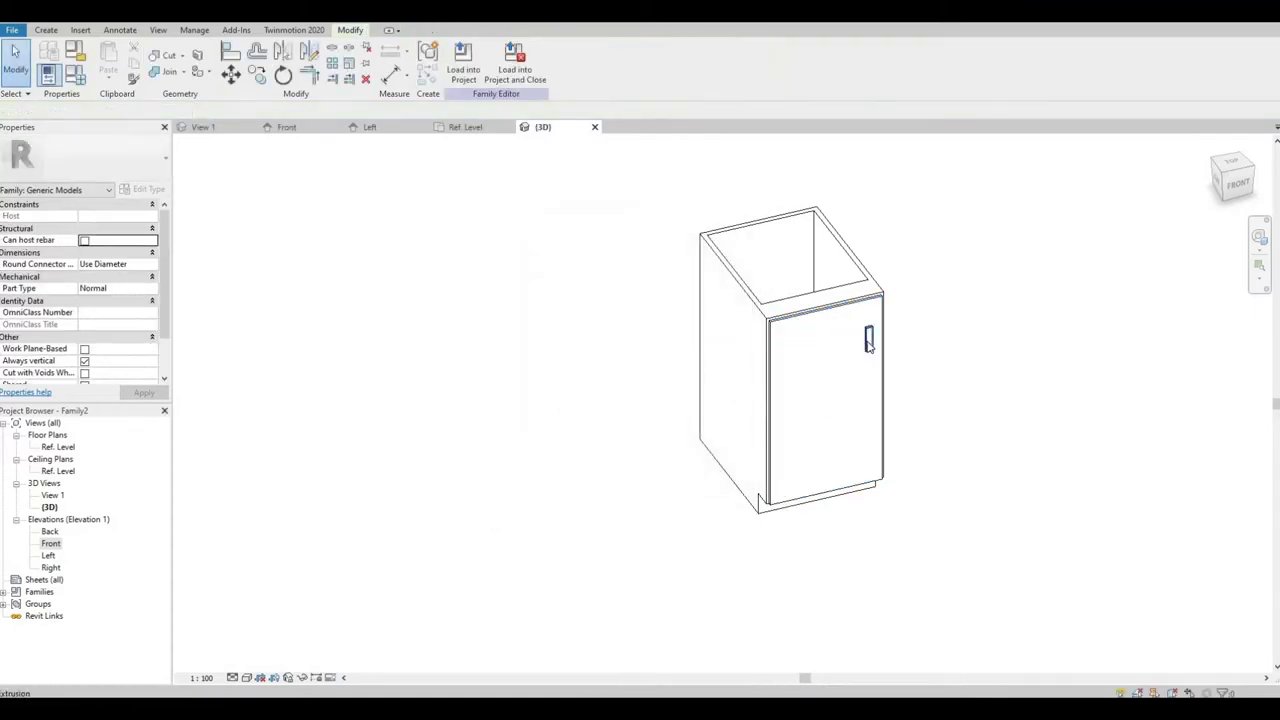
# Associate the door handle extrusion's Material with a new type parameter named "Handle Finish" under Materials and Finishes.
pyautogui.click(869, 342)
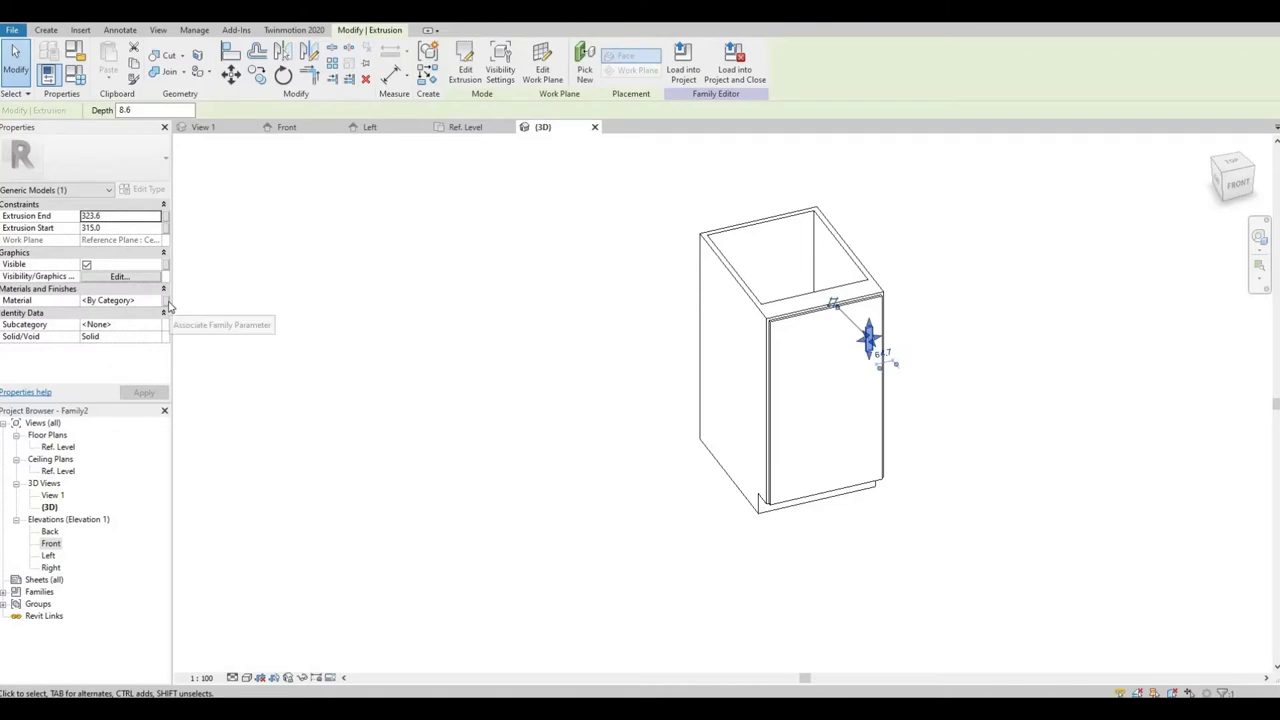
pyautogui.click(167, 302)
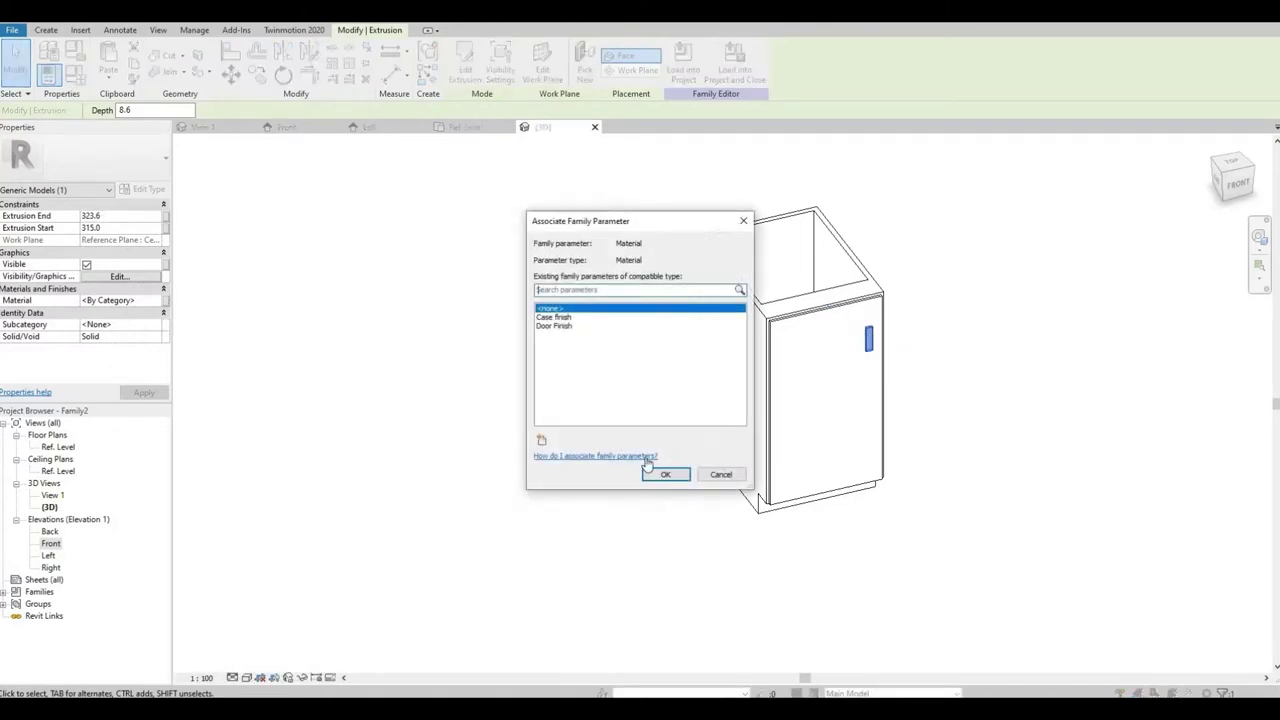
pyautogui.click(542, 439)
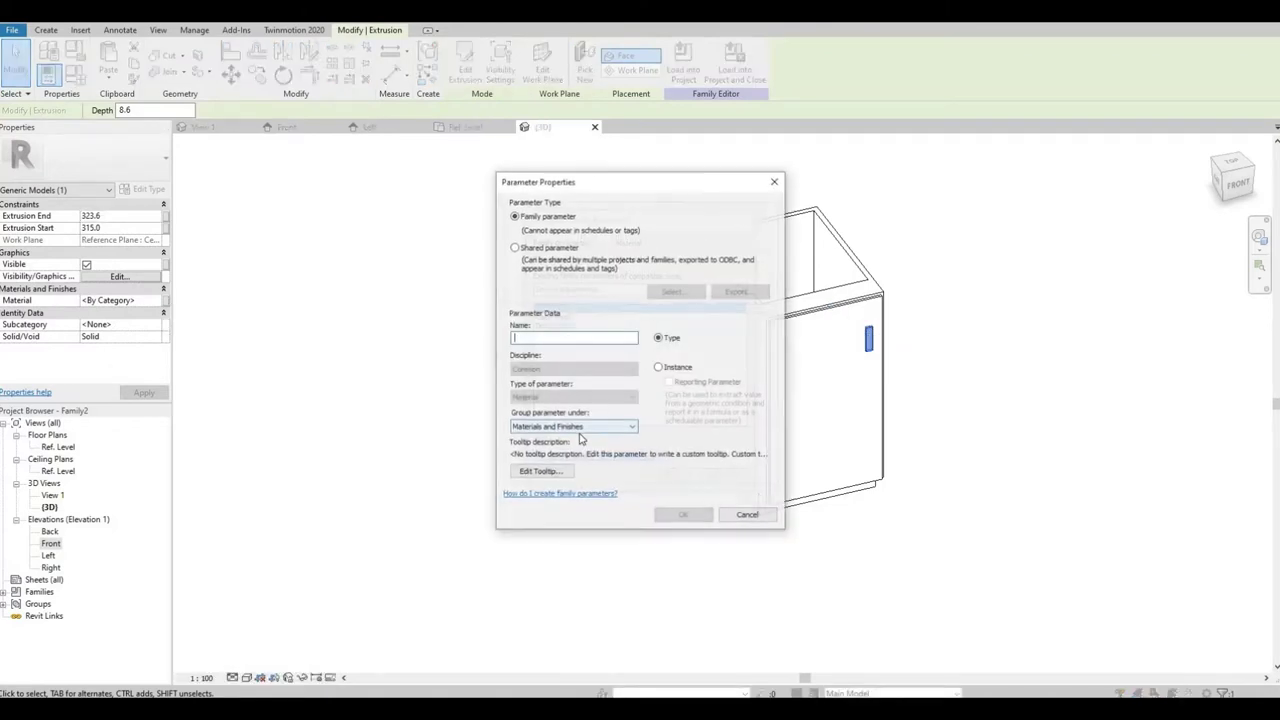
pyautogui.write('Handle Finish')
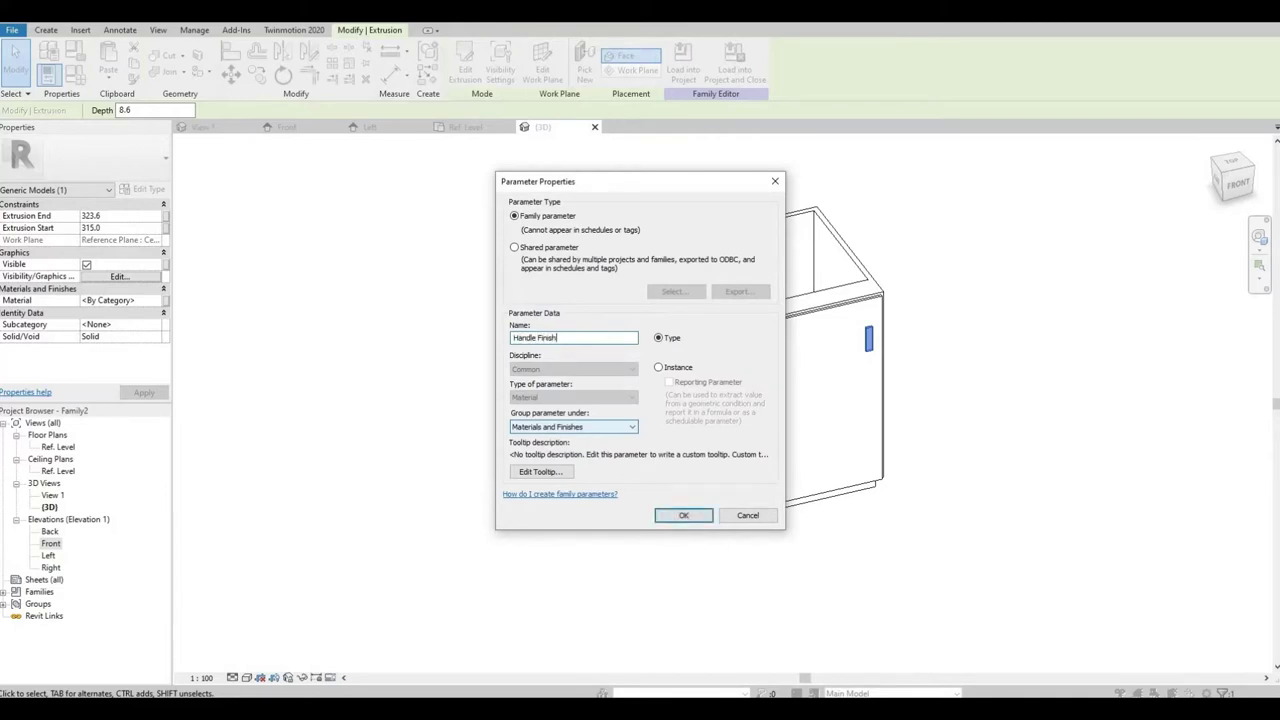
pyautogui.click(684, 515)
pyautogui.click(665, 476)
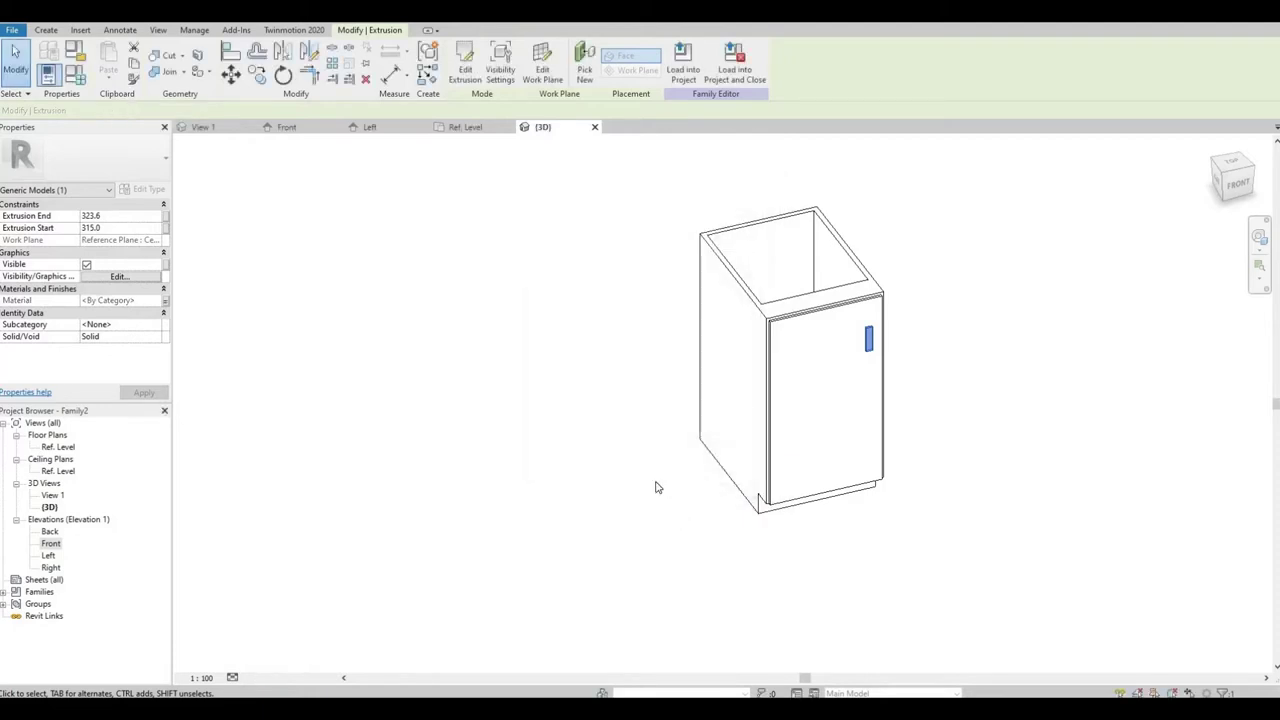
pyautogui.click(600, 458)
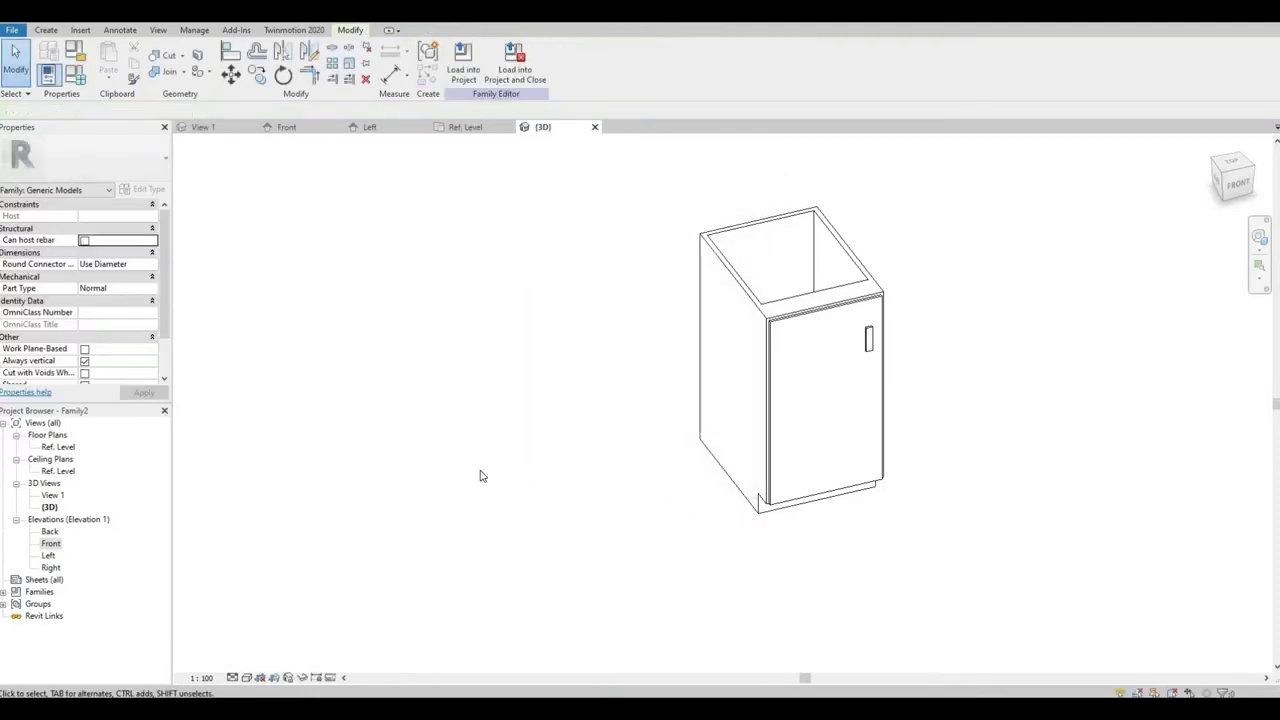
# Create a new family type named "Cabinet 2" in Family Types.
pyautogui.moveTo(480, 477); pyautogui.dragTo(395, 449, button='middle')
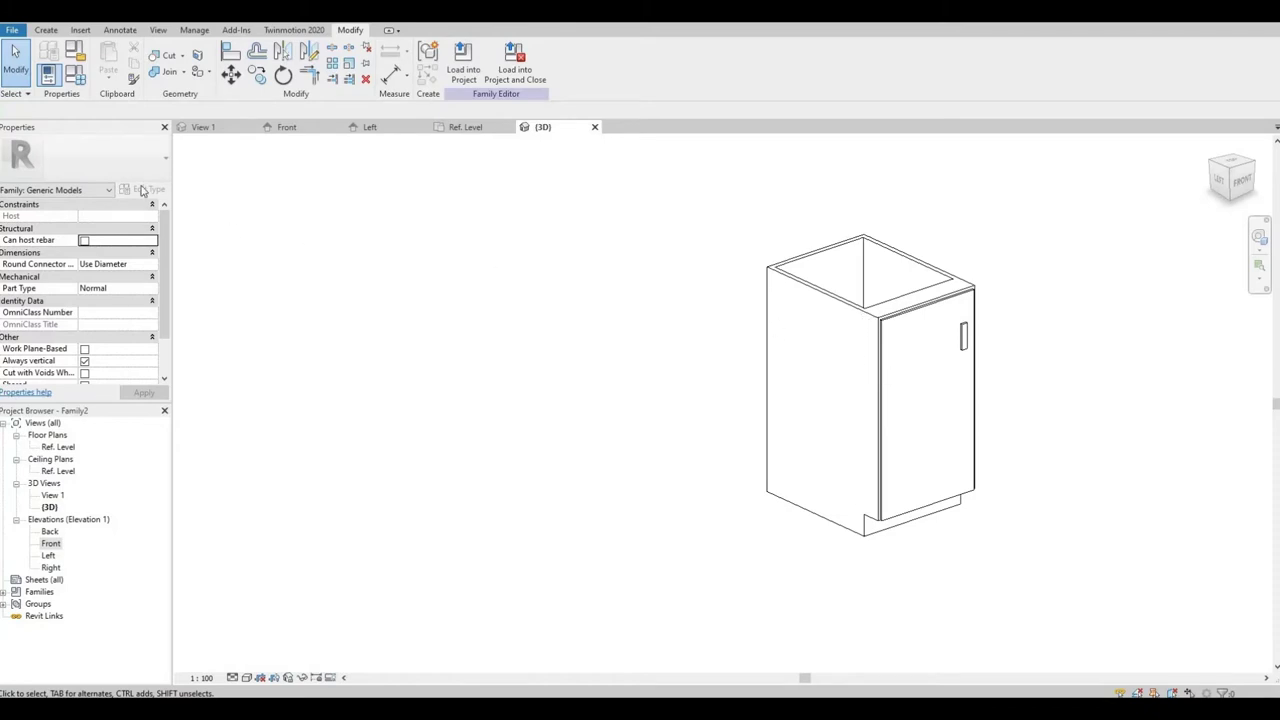
pyautogui.click(75, 82)
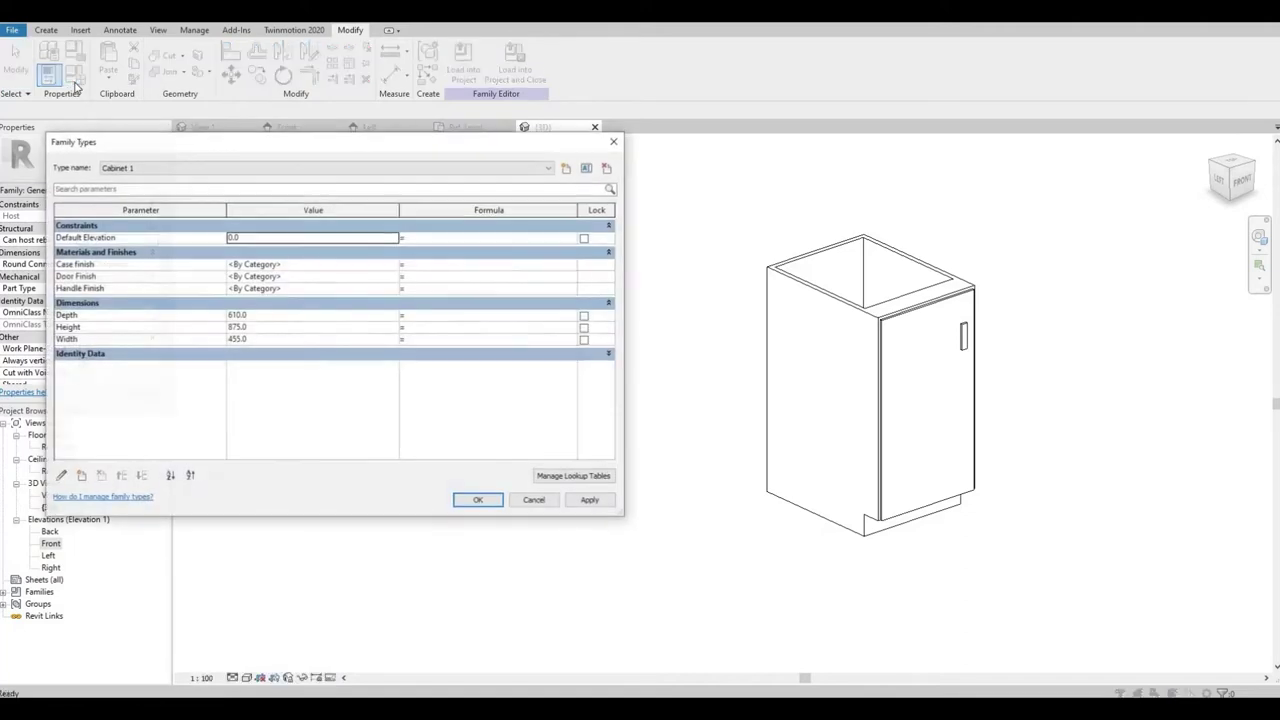
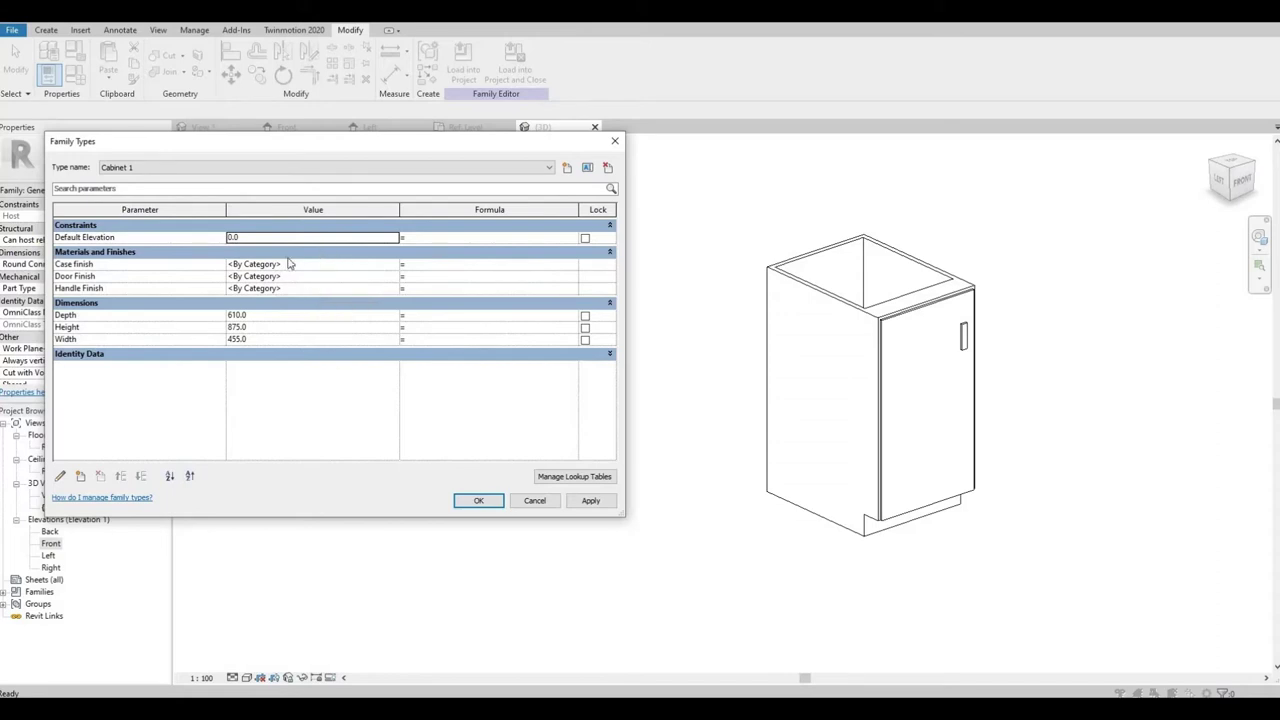
pyautogui.click(567, 171)
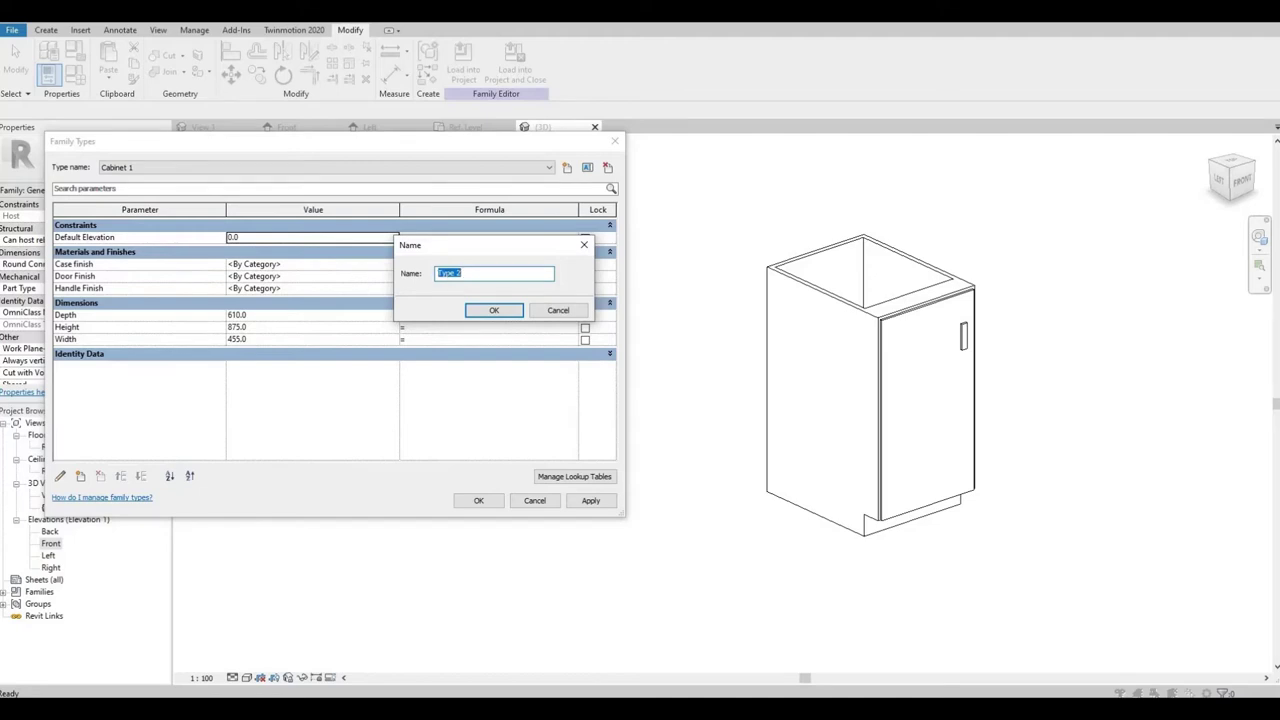
pyautogui.write('Cabinet 2')
pyautogui.click(494, 310)
# Set the Cabinet 2 type's Depth to 900, Height to 500 and Width to 600, and apply the values.
pyautogui.click(294, 318)
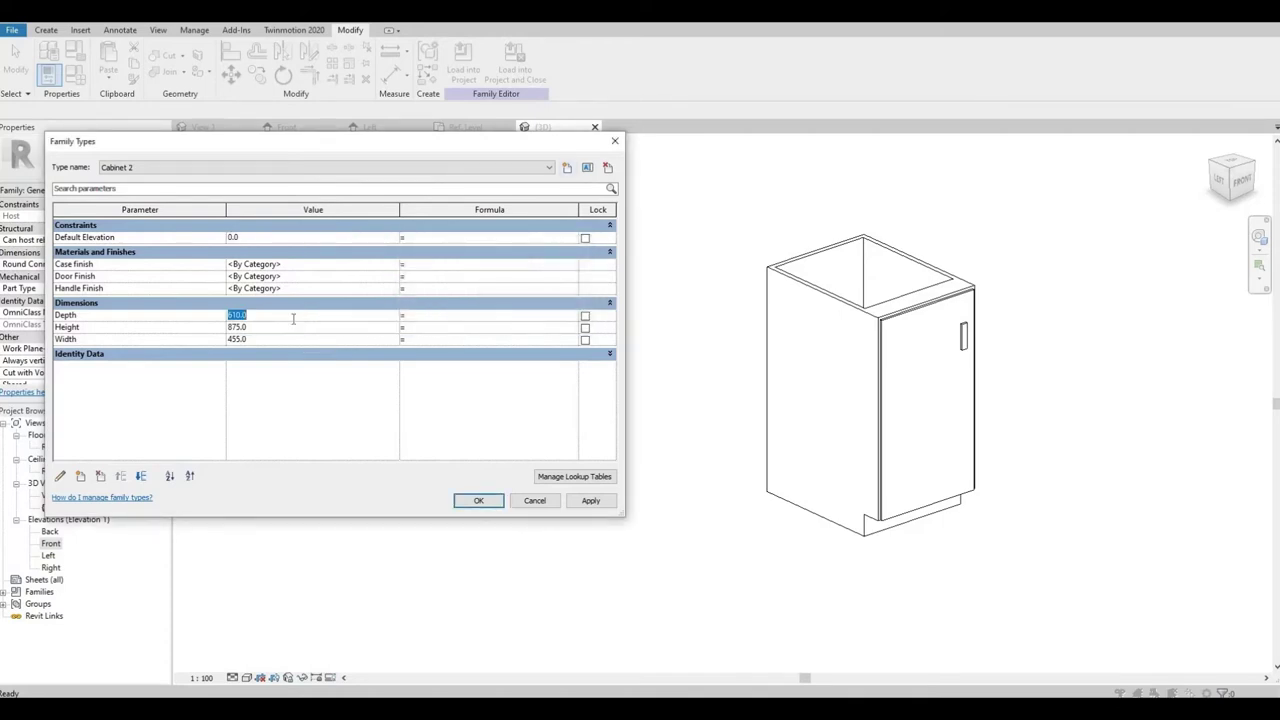
pyautogui.write('900')
pyautogui.click(279, 326)
pyautogui.write('500')
pyautogui.click(271, 340)
pyautogui.write('600')
pyautogui.click(591, 506)
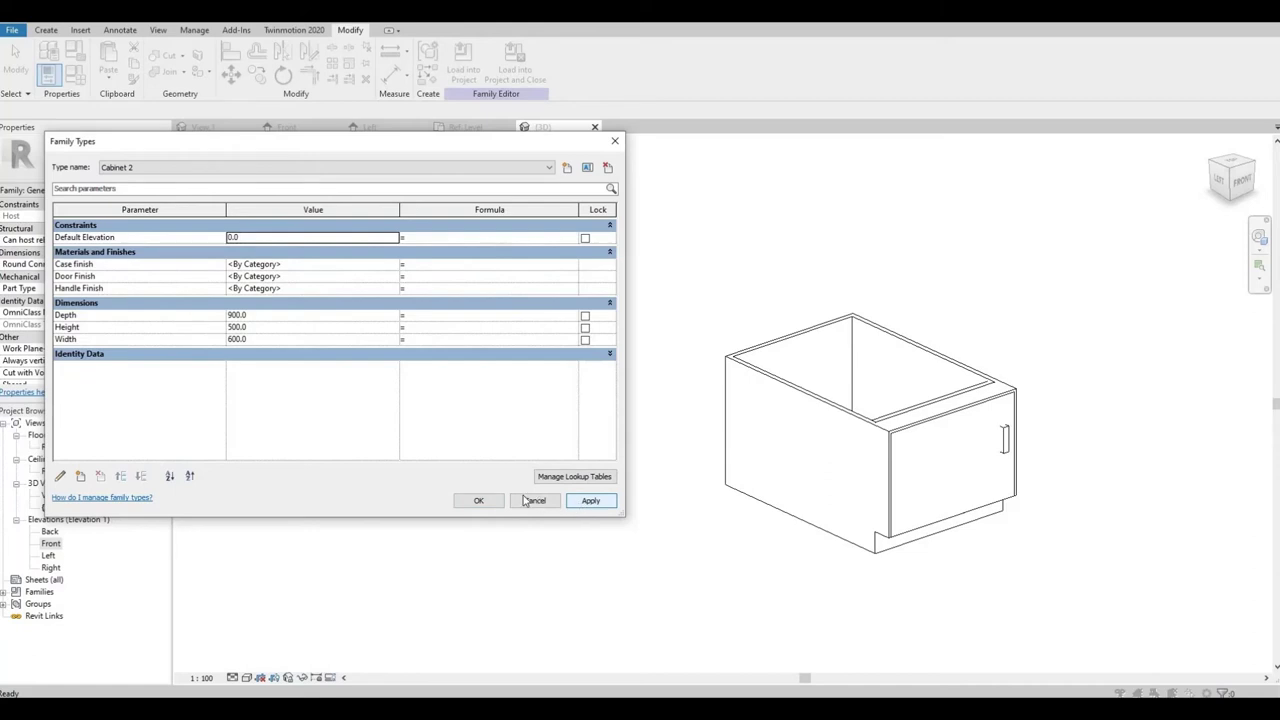
# Test the family types on the model by applying Cabinet 1 and switching back to Cabinet 2.
pyautogui.click(548, 167)
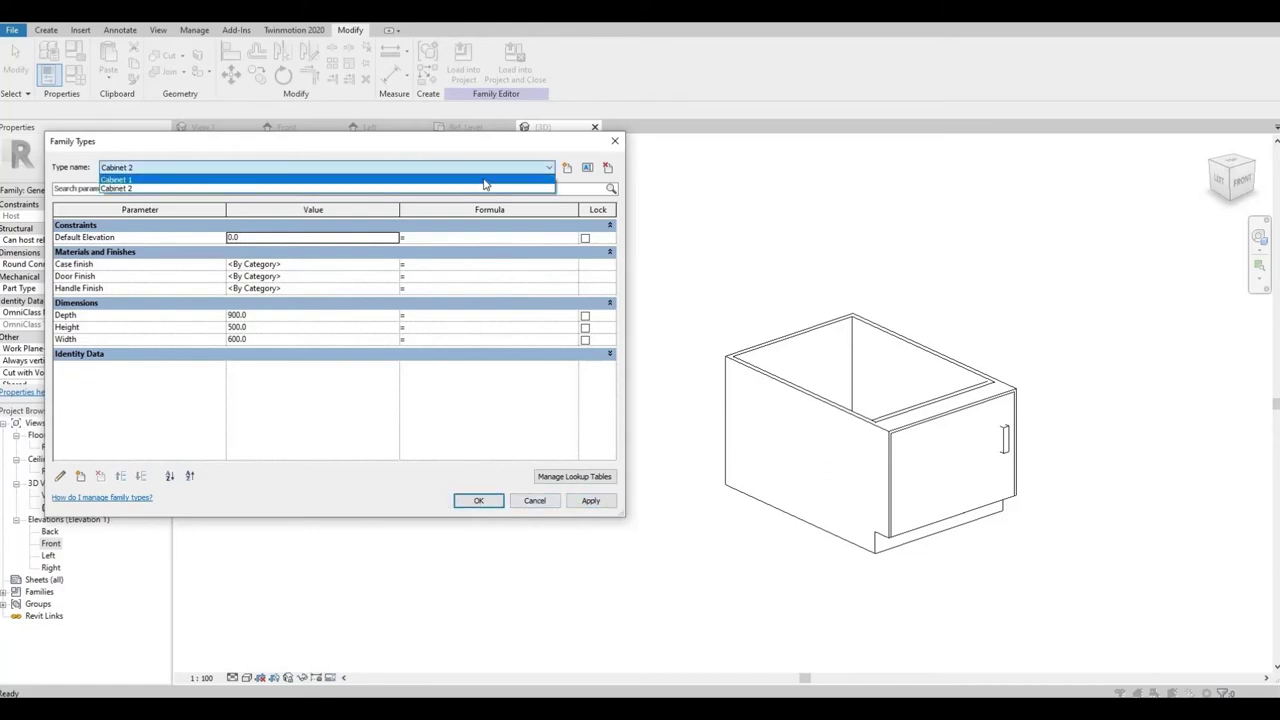
pyautogui.click(488, 178)
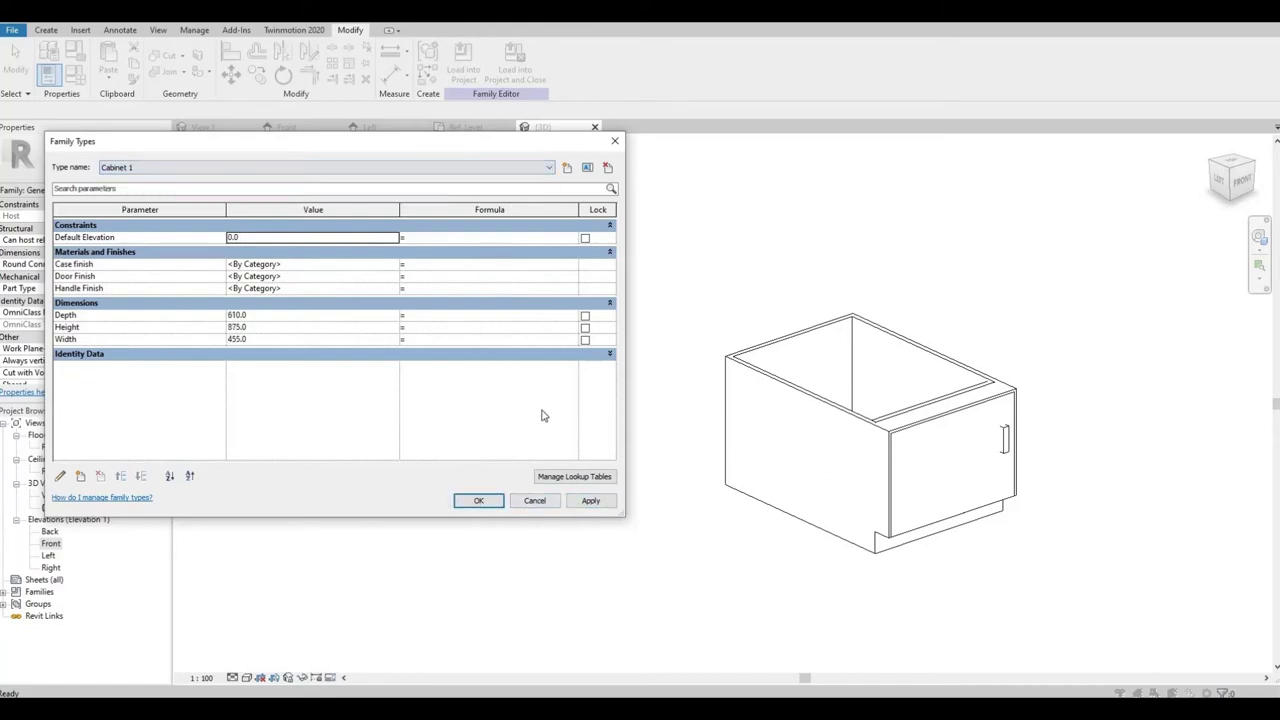
pyautogui.click(591, 502)
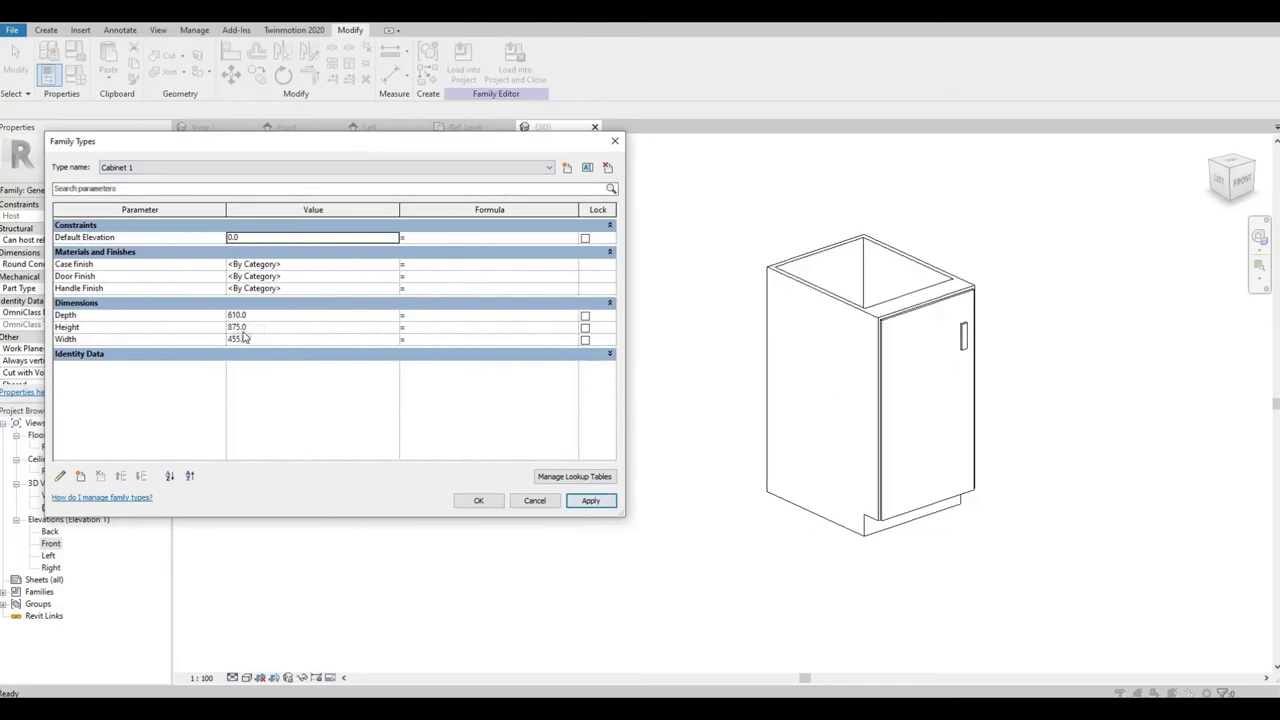
pyautogui.click(530, 168)
pyautogui.click(414, 183)
pyautogui.click(591, 500)
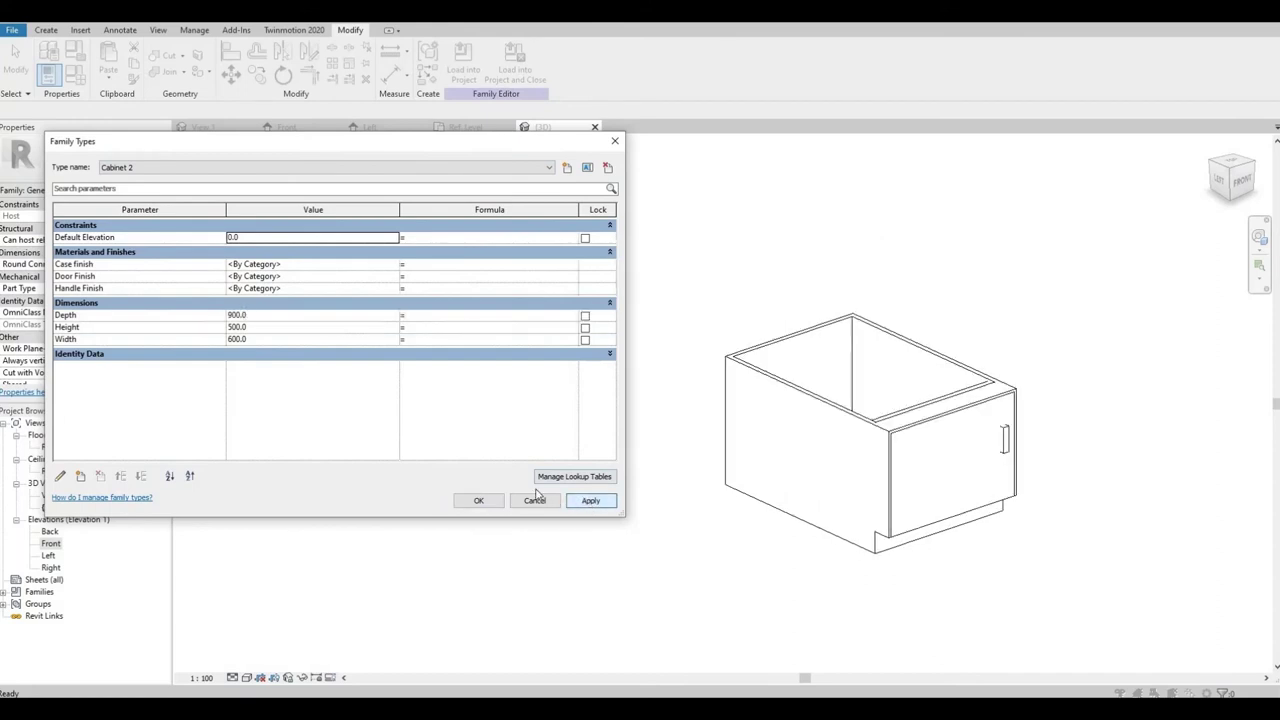
# Make Cabinet 1 the current family type, apply it and close Family Types.
pyautogui.click(537, 169)
pyautogui.click(491, 183)
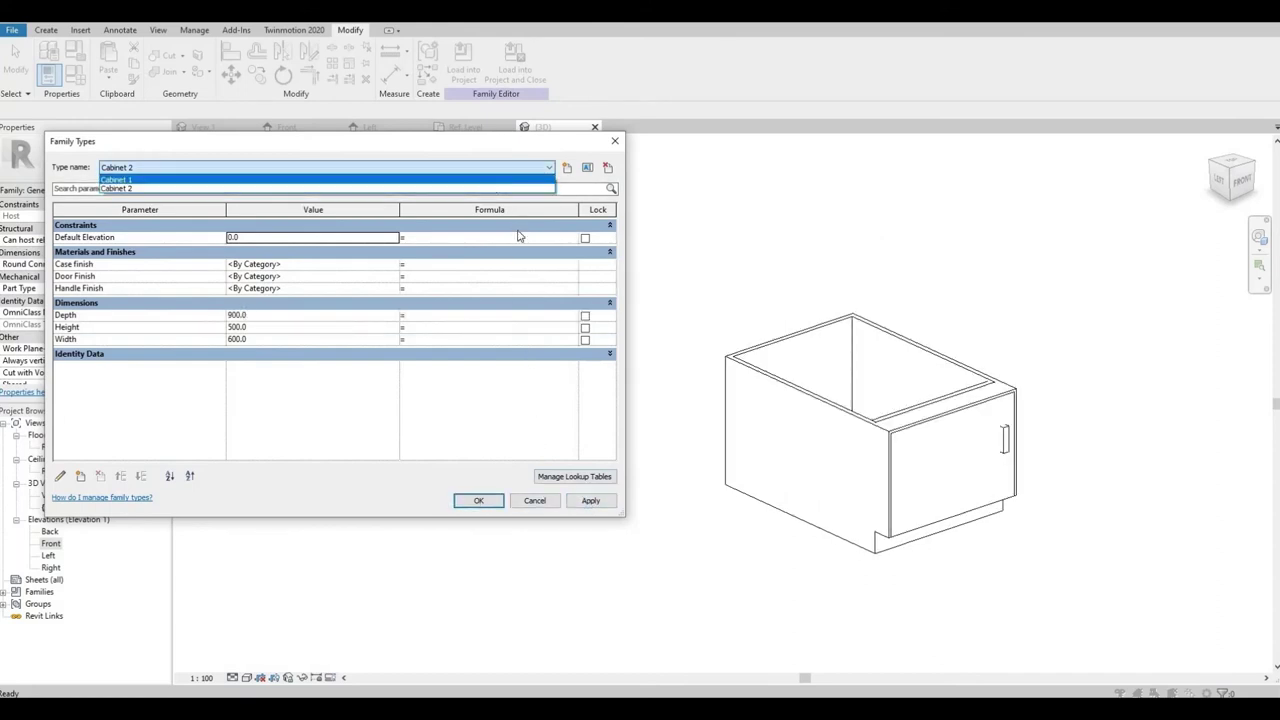
pyautogui.click(591, 500)
pyautogui.click(614, 141)
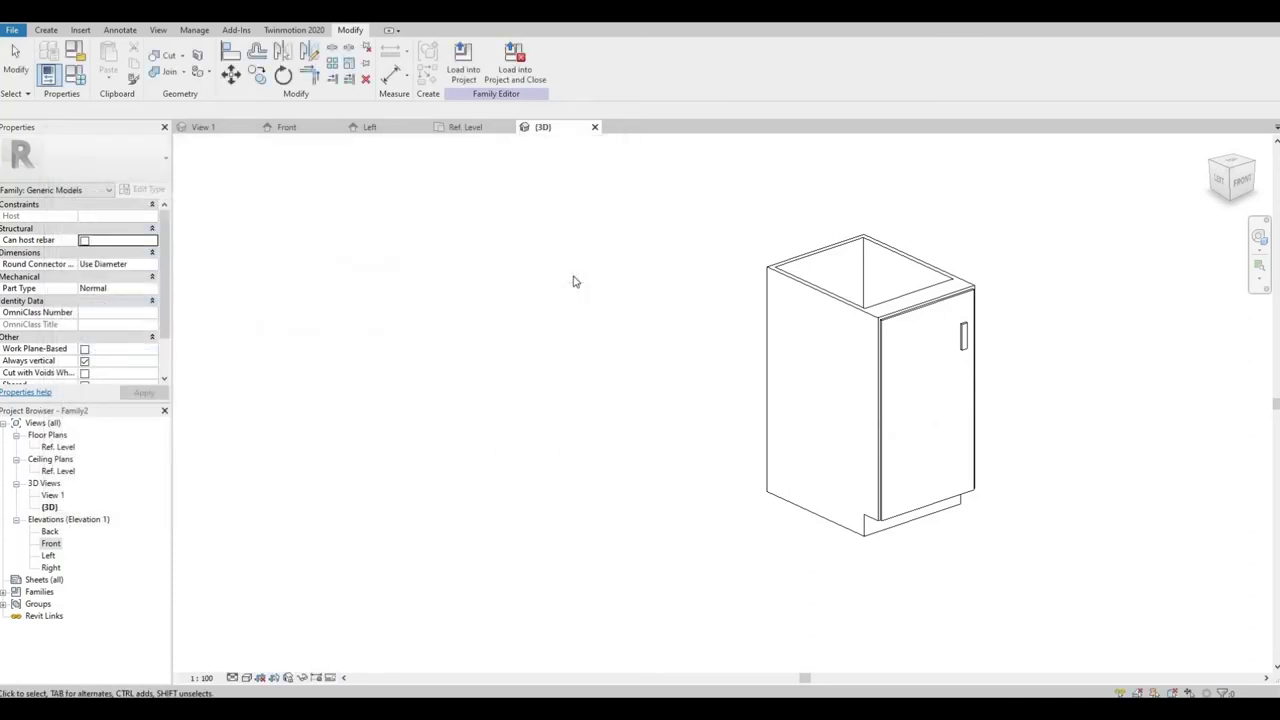